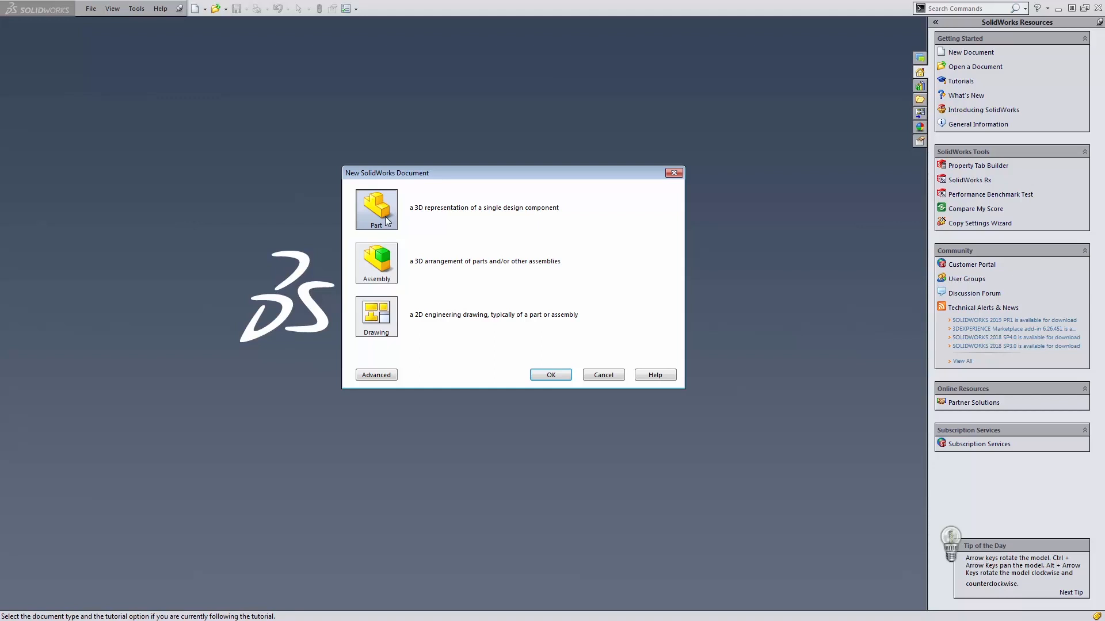
- Create a new part document
click(378, 262)
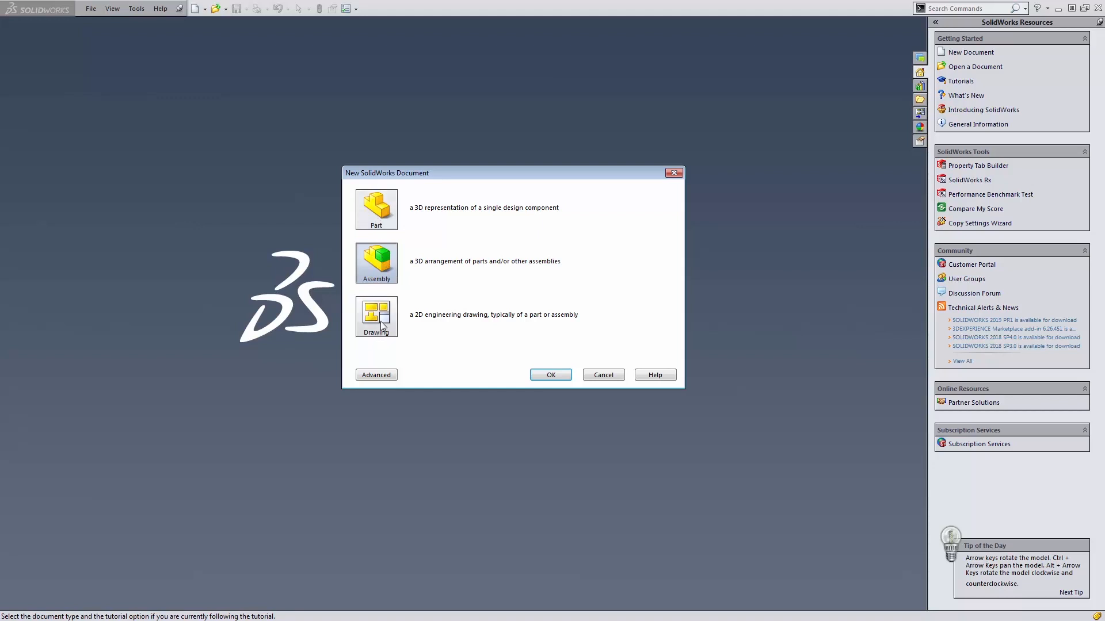
click(380, 224)
click(394, 325)
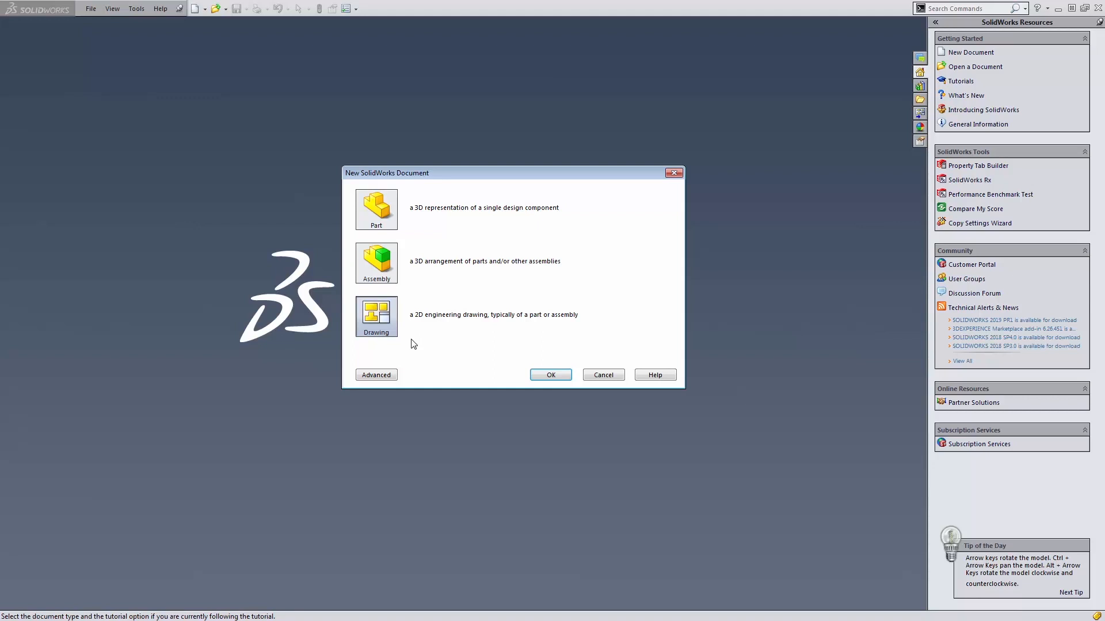
click(386, 224)
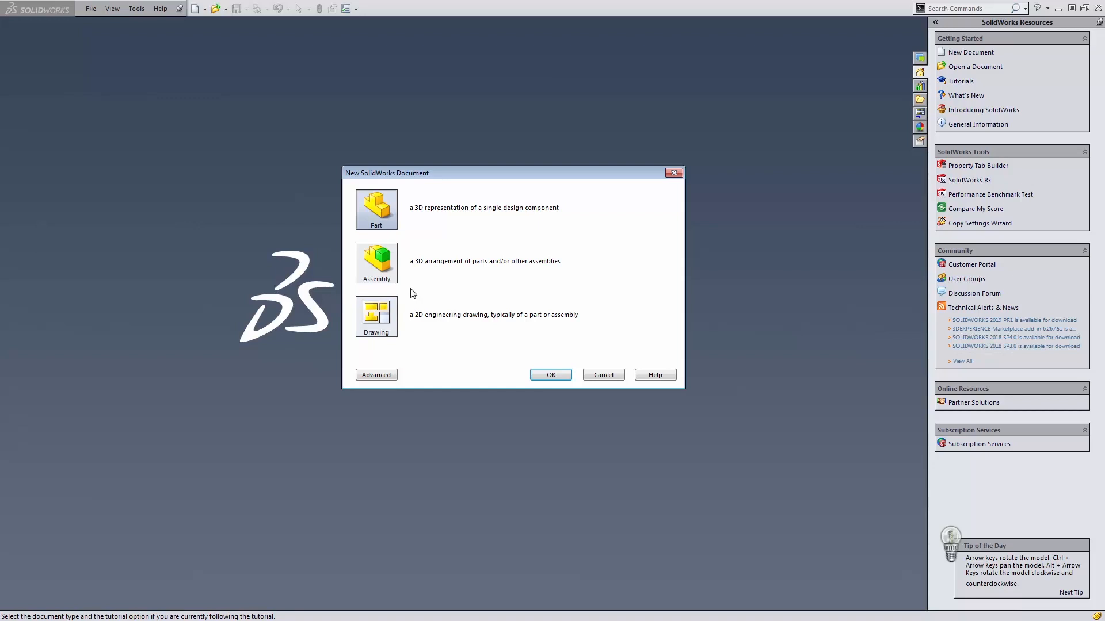
click(550, 375)
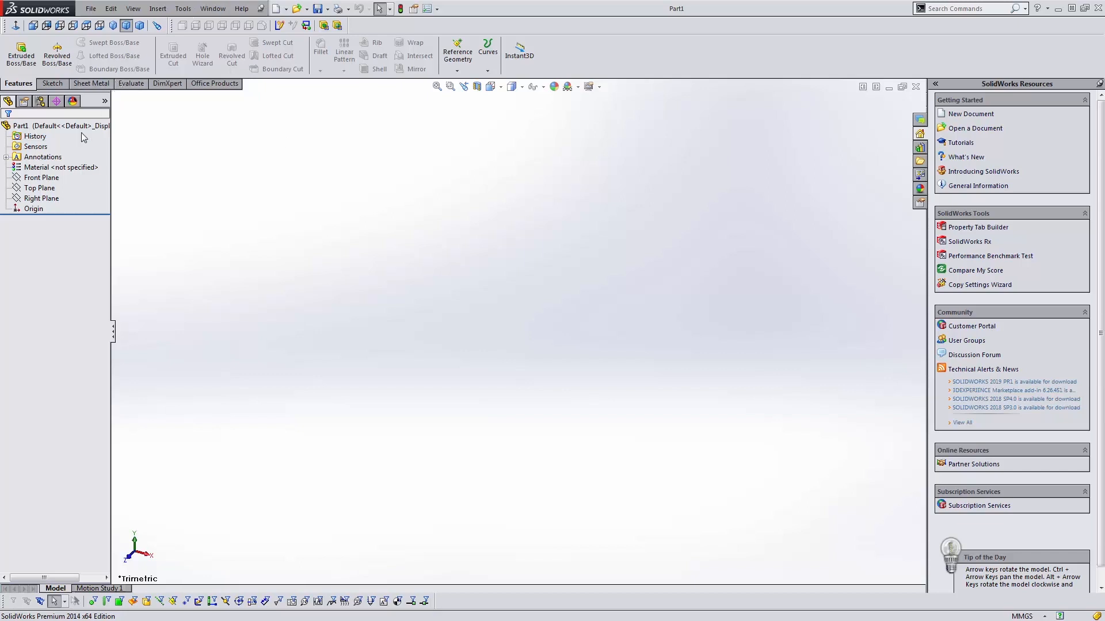
- Sketch a circle of about 65 mm radius on the Top Plane, centred on the origin
click(53, 85)
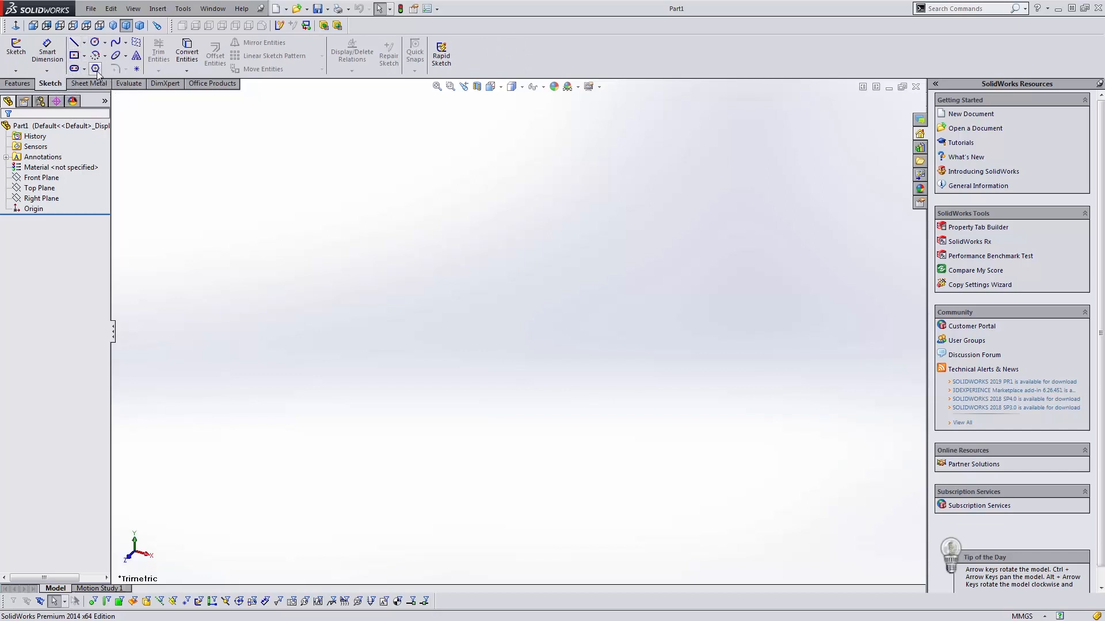
click(95, 42)
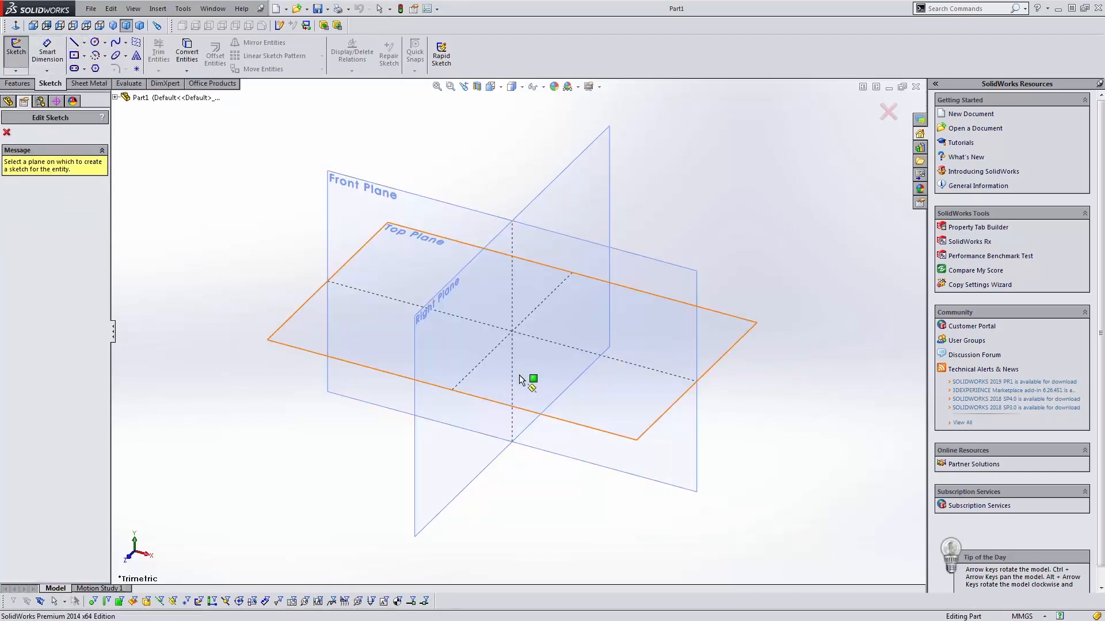
click(312, 331)
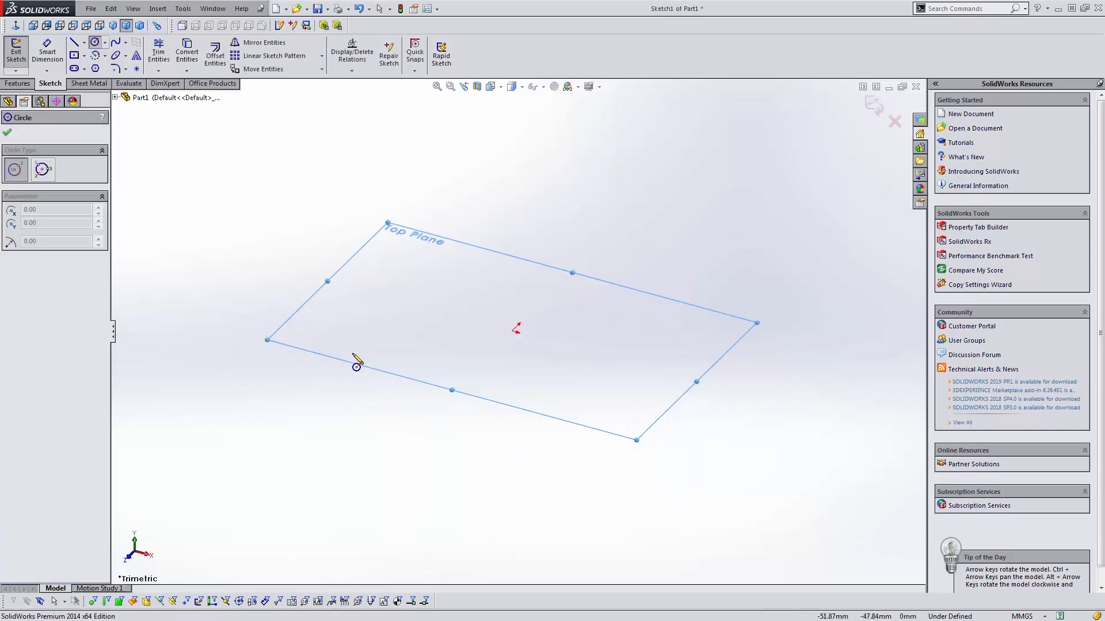
click(512, 331)
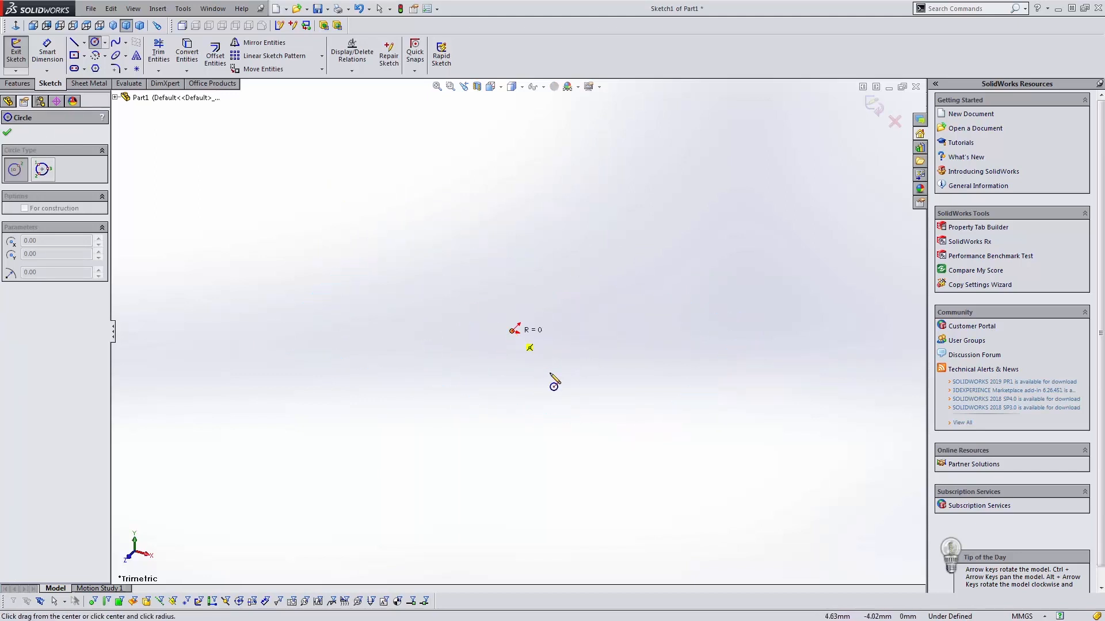
click(588, 401)
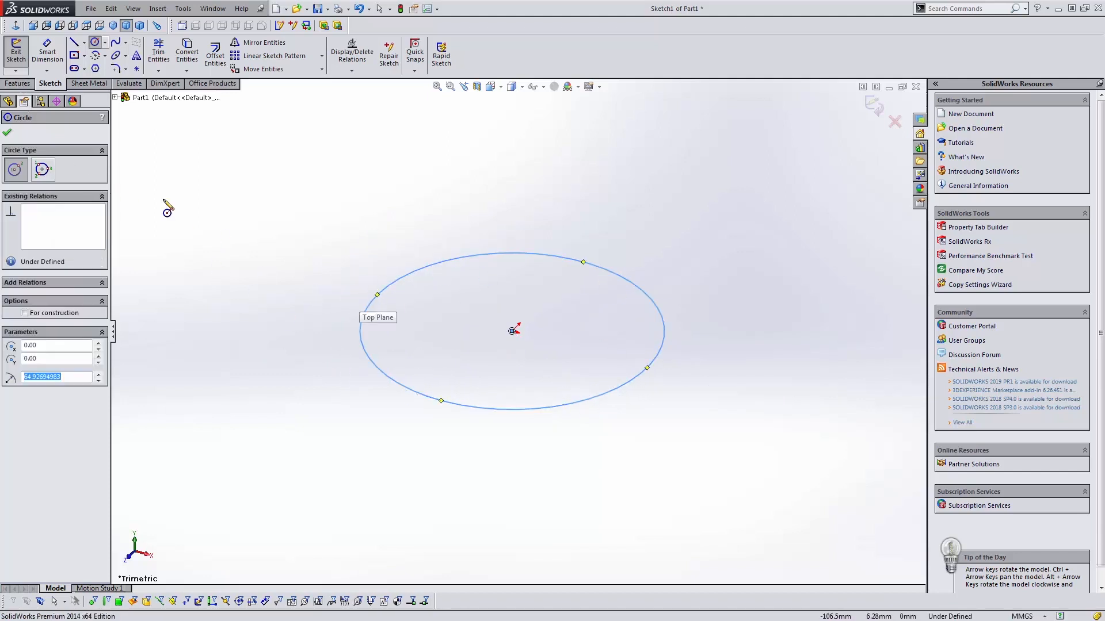
- Extrude the circle as a blind boss with a depth of 1 in
click(24, 86)
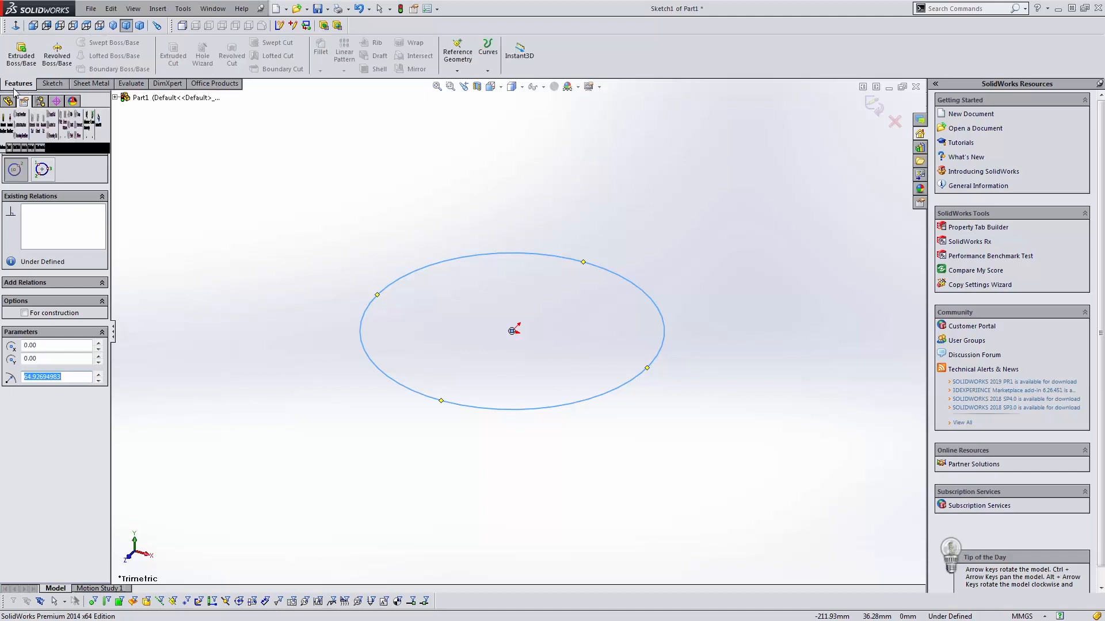
click(19, 56)
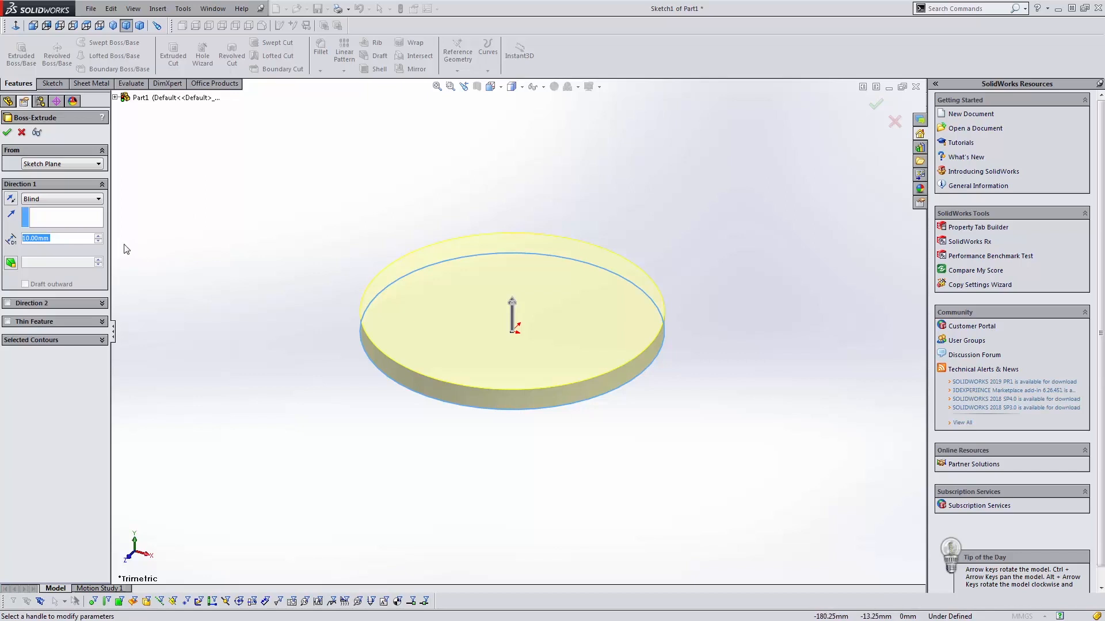
text(1in)
key(Return)
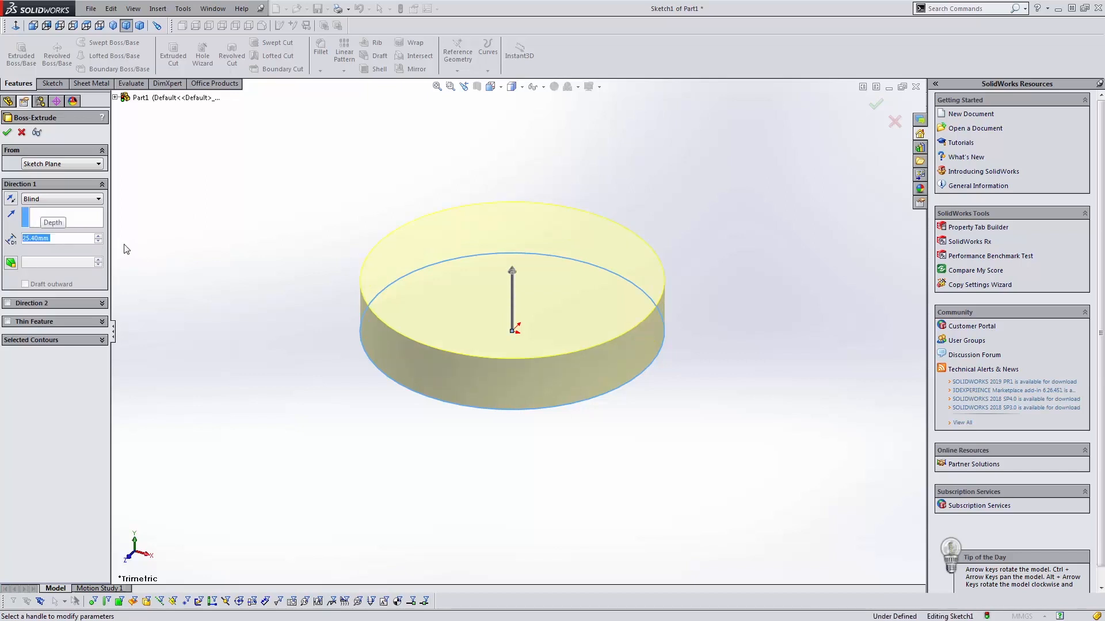
key(Return)
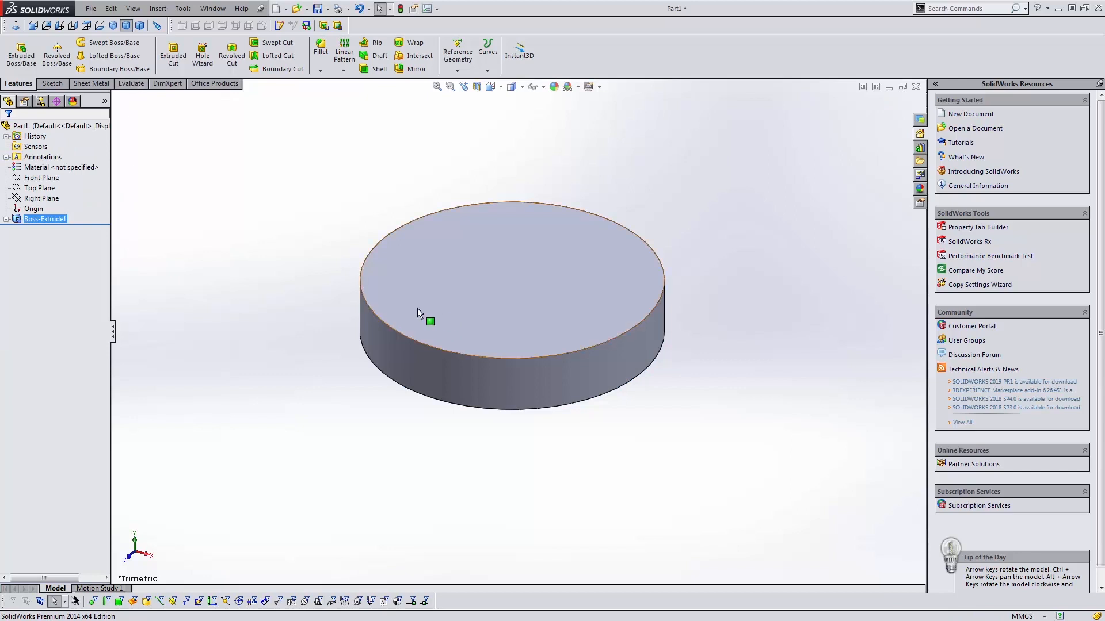
- Open the sketch of the extruded disc for editing
click(46, 219)
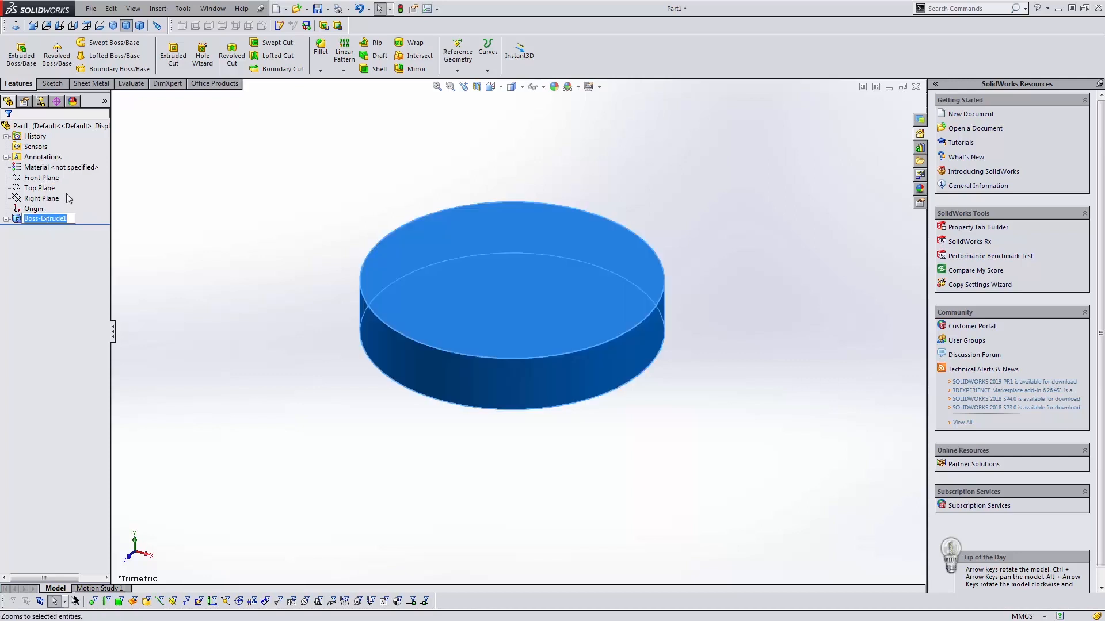
click(40, 198)
click(46, 219)
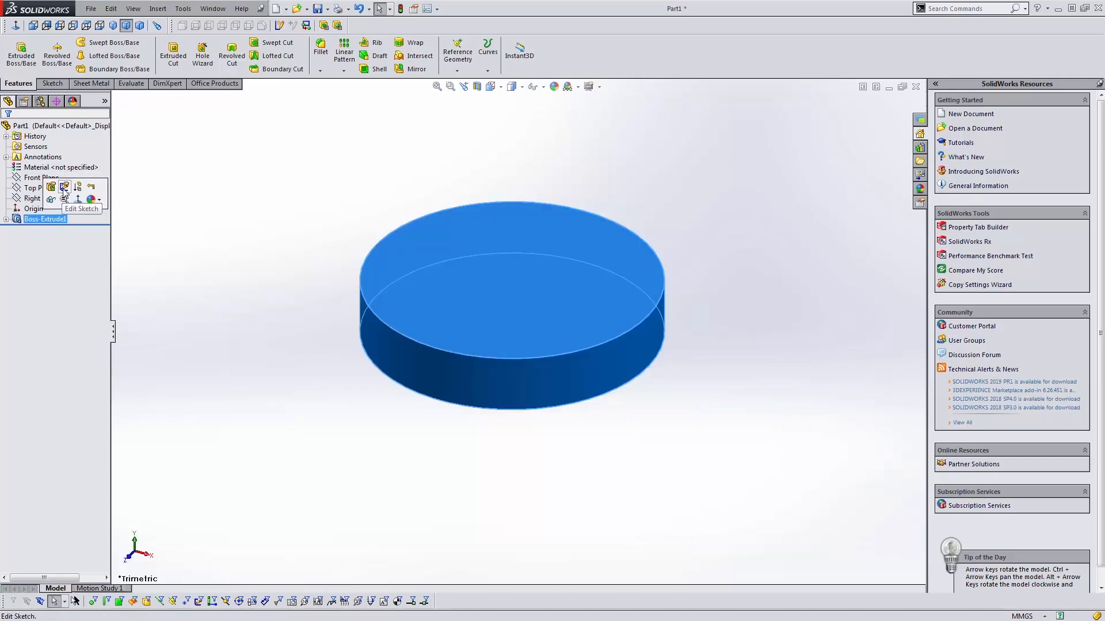
right_click(42, 220)
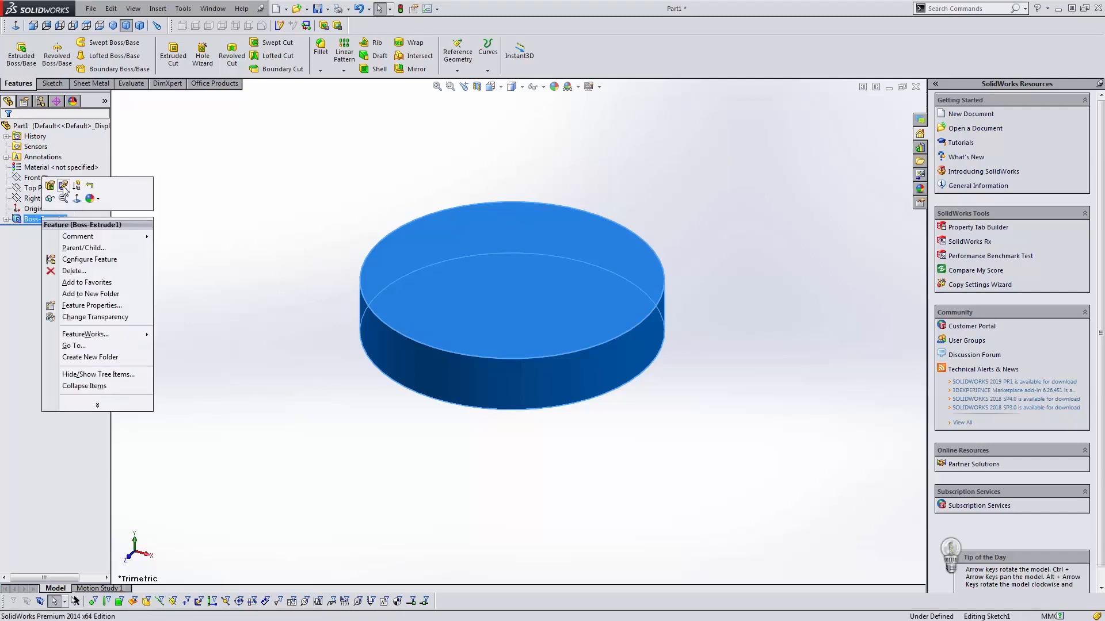
click(66, 192)
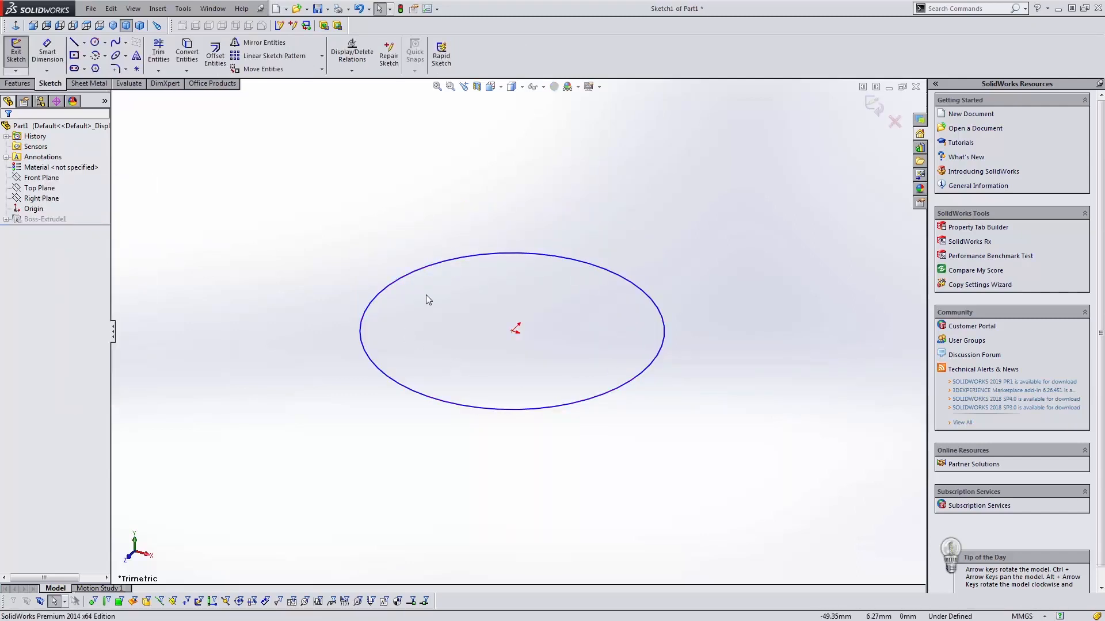
- Resize the undimensioned circle freehand to a diameter of about 44 mm
drag(427, 274, 502, 314)
mouse_move(502, 314)
middle_down()
mouse_move(511, 319)
mouse_move(502, 391)
mouse_move(463, 320)
mouse_move(493, 323)
mouse_move(508, 294)
middle_up()
drag(507, 285, 666, 368)
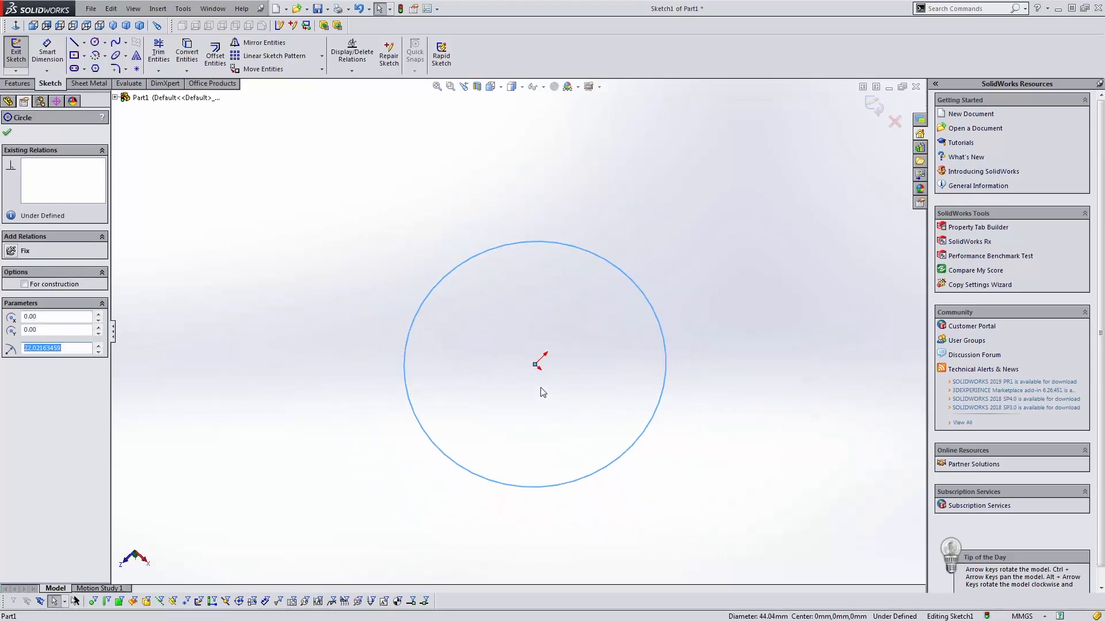
click(372, 311)
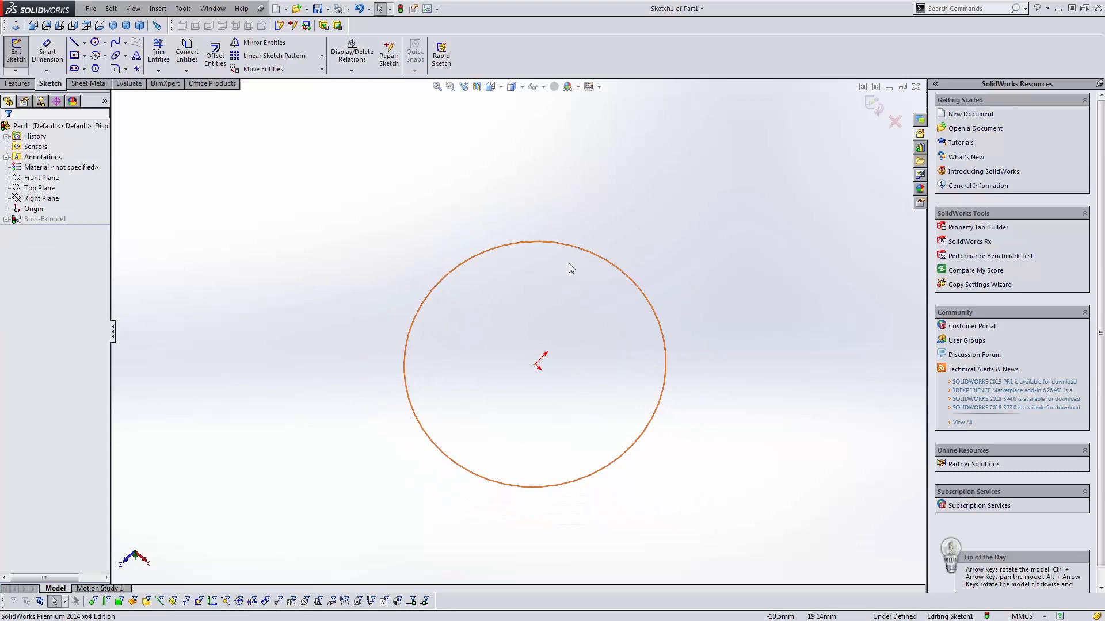
- Move the circle's centre point off the origin and snap it back onto the origin
click(536, 363)
scroll(538, 368, down, 3)
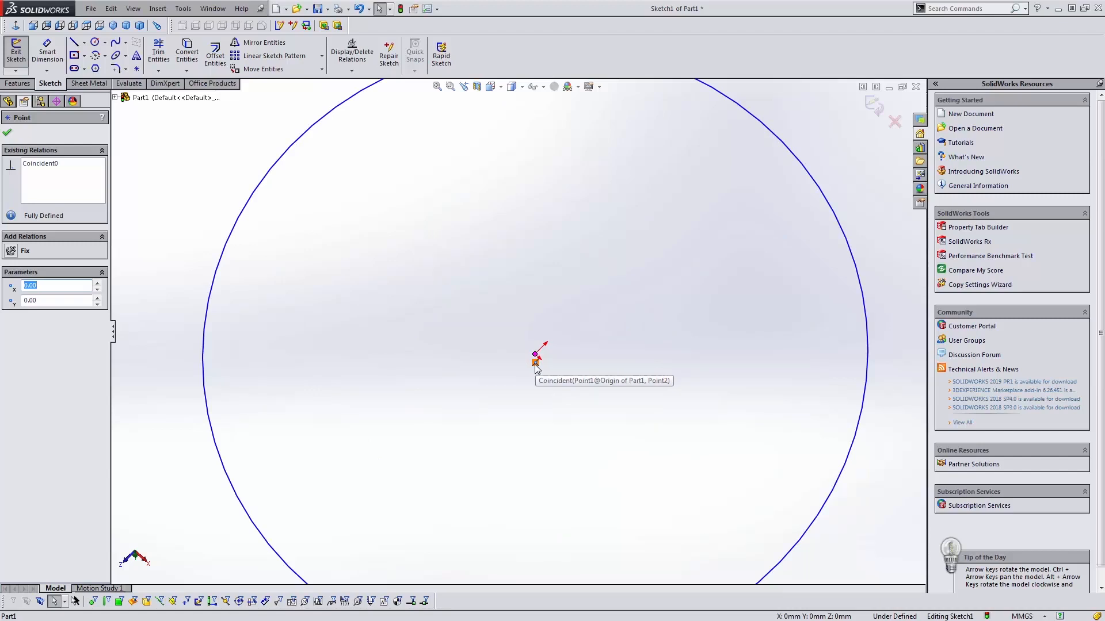
drag(535, 364, 640, 345)
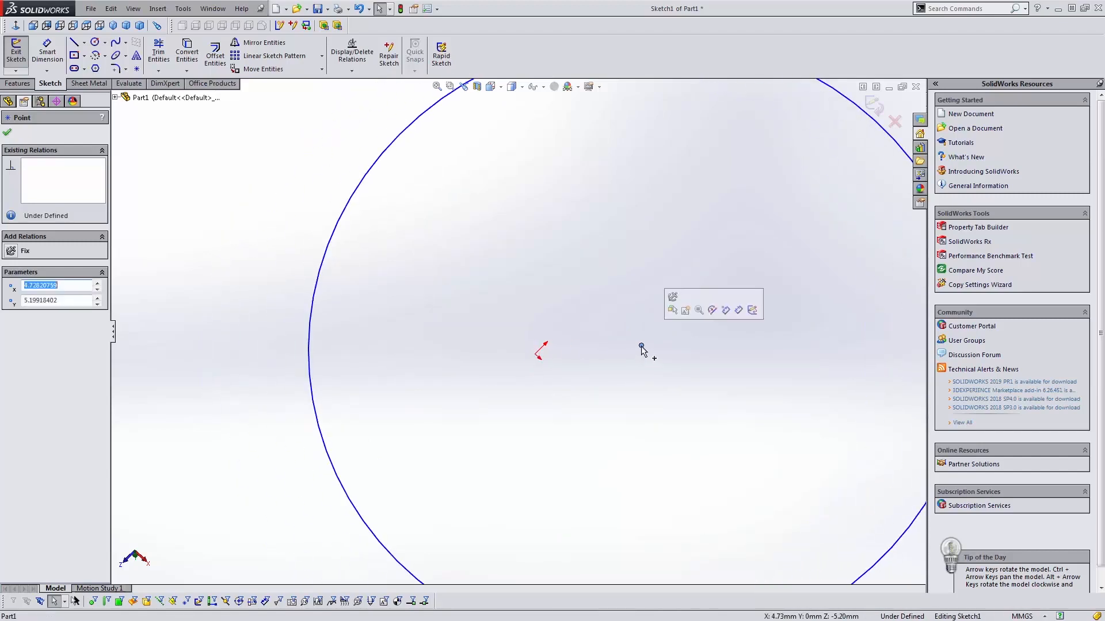
key(Escape)
scroll(575, 329, up, 5)
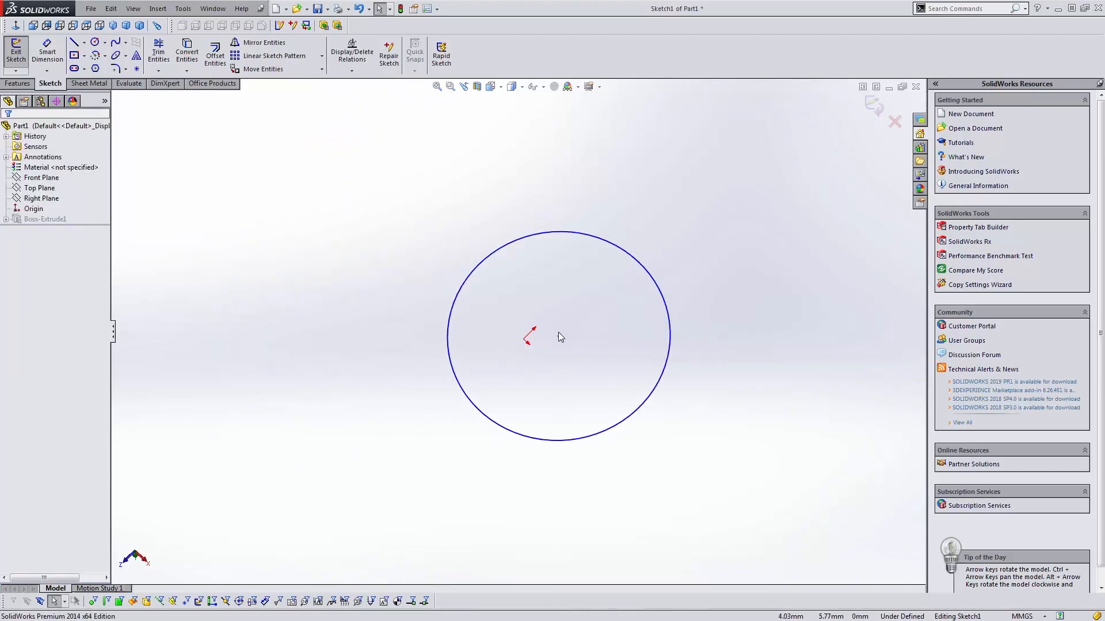
drag(560, 339, 528, 346)
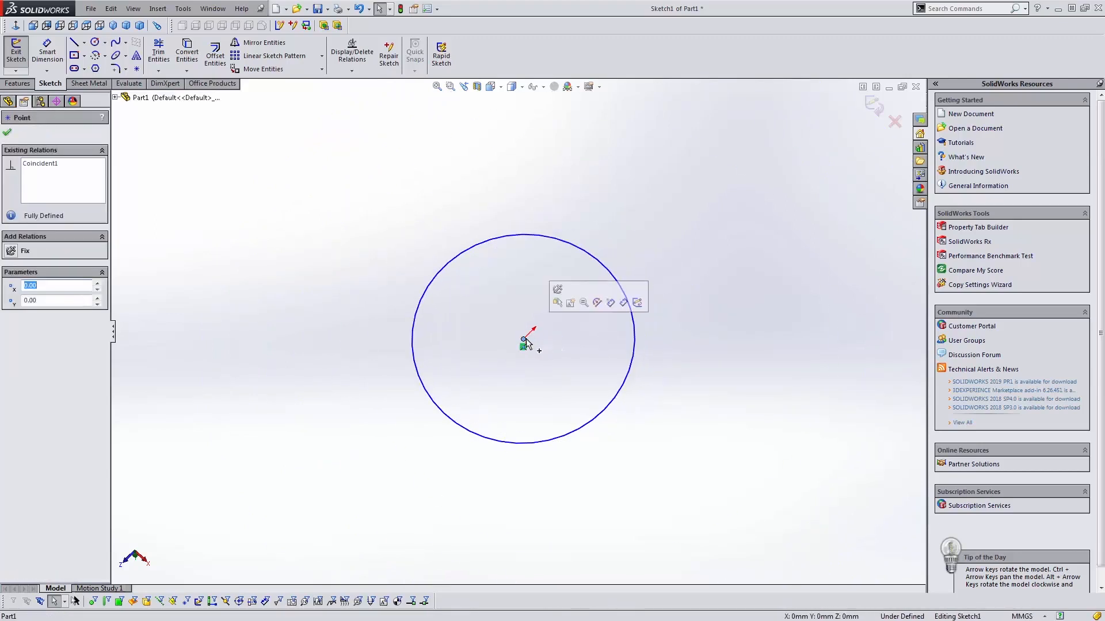
click(657, 305)
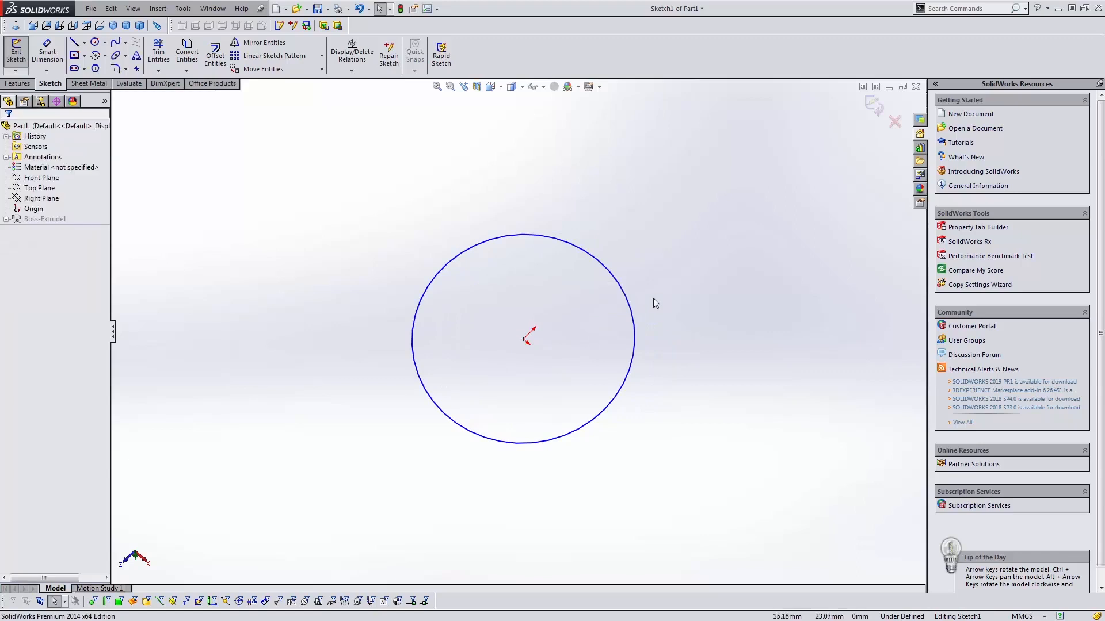
- Add a Smart Dimension of 25.4*2 mm to the circle's diameter and exit the sketch
key(d)
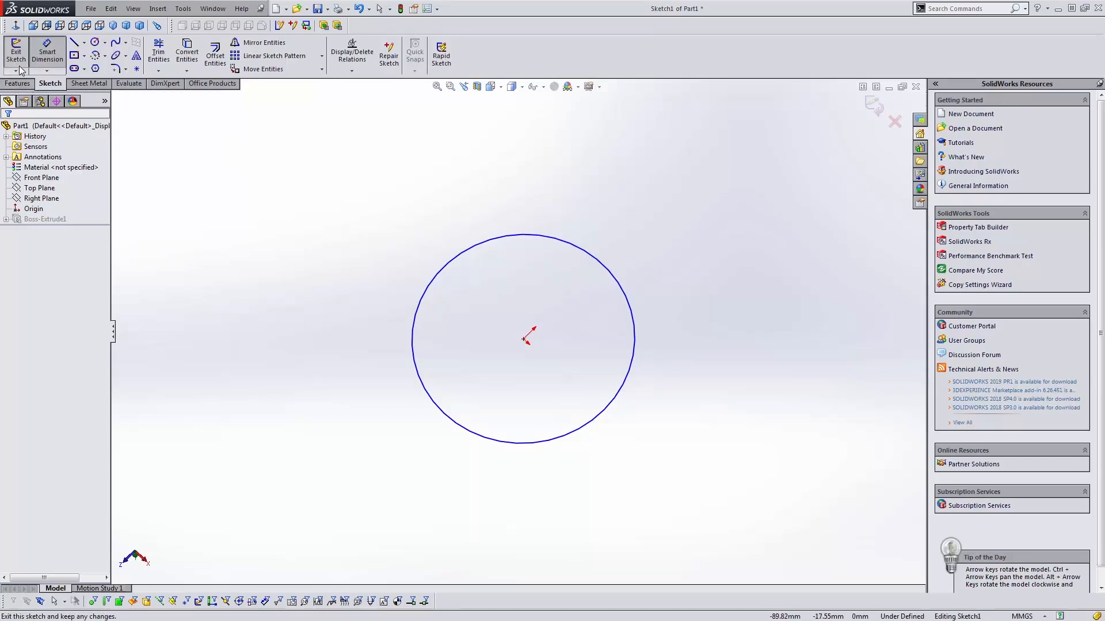
click(47, 70)
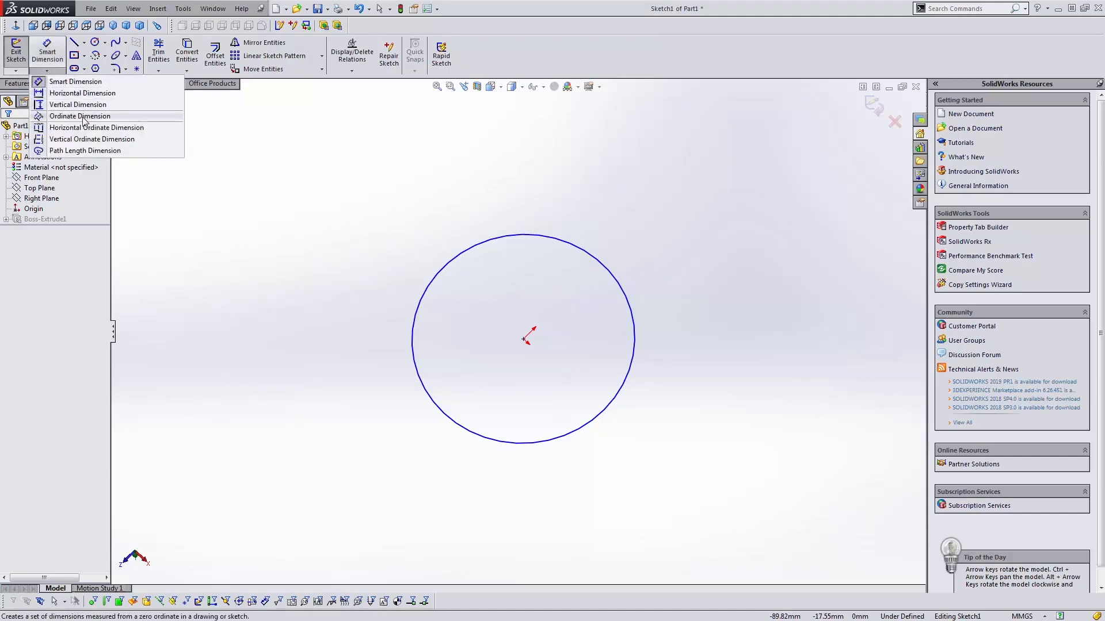
click(85, 82)
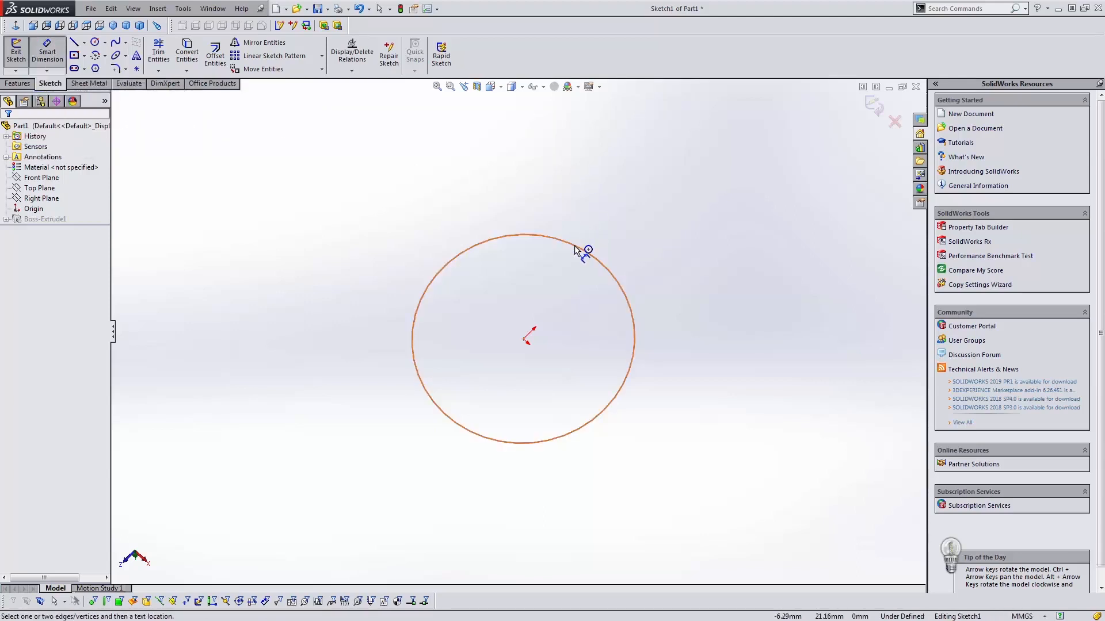
click(582, 250)
click(362, 218)
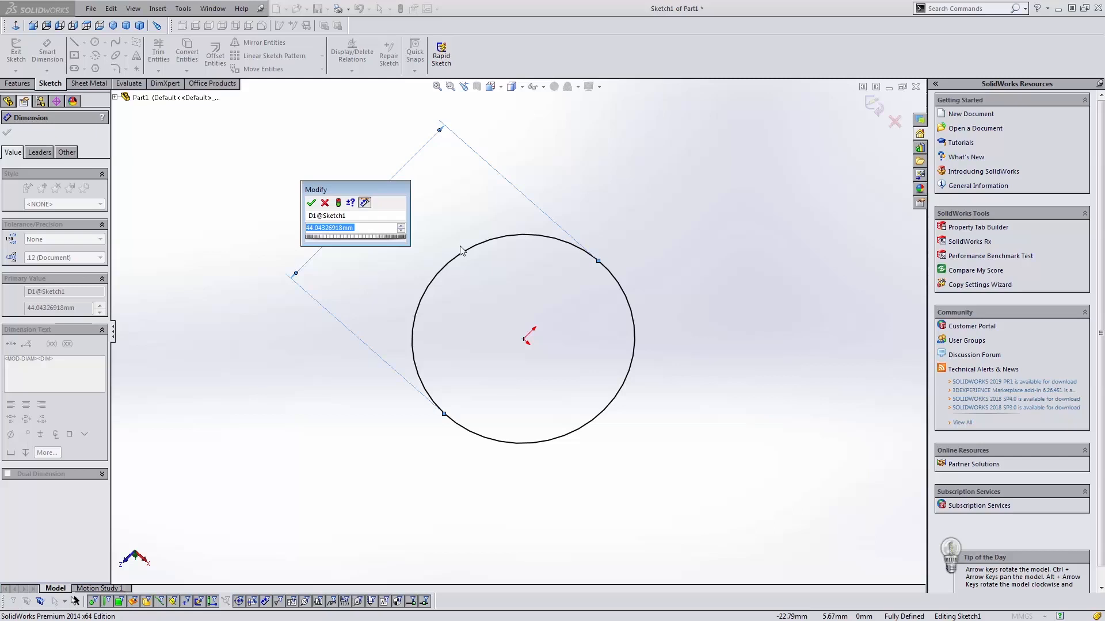
text(2)
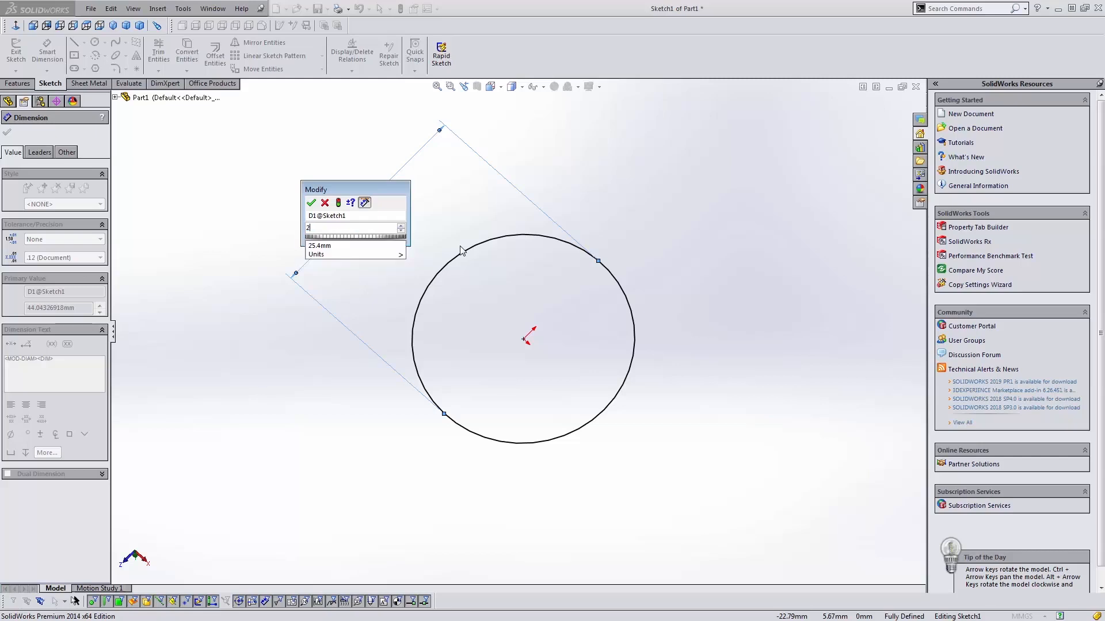
text(5.)
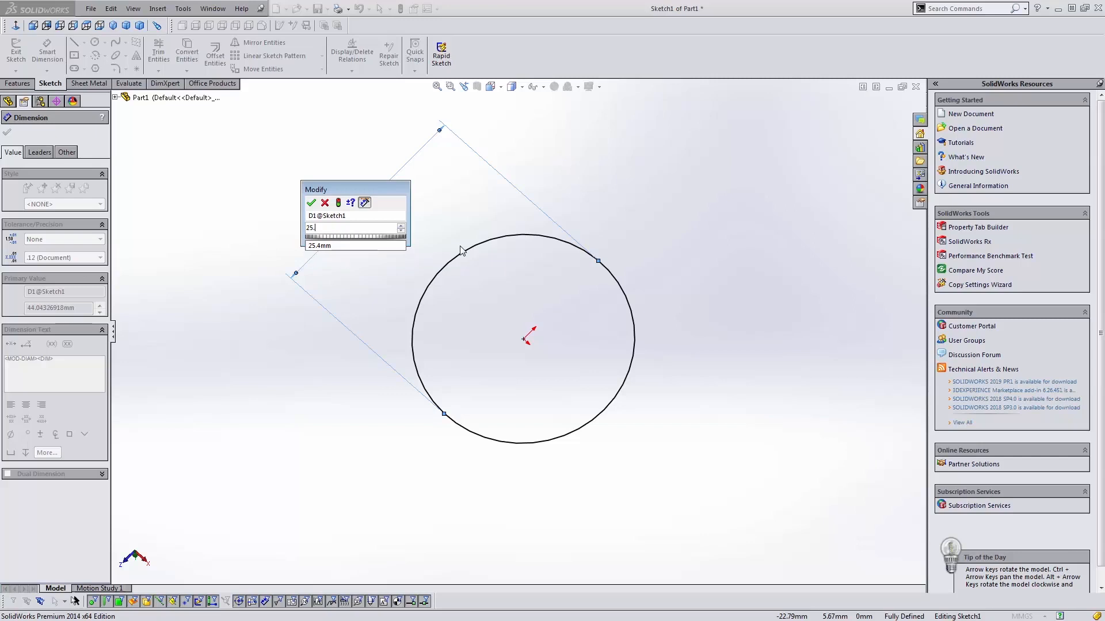
text(4*2)
key(Return)
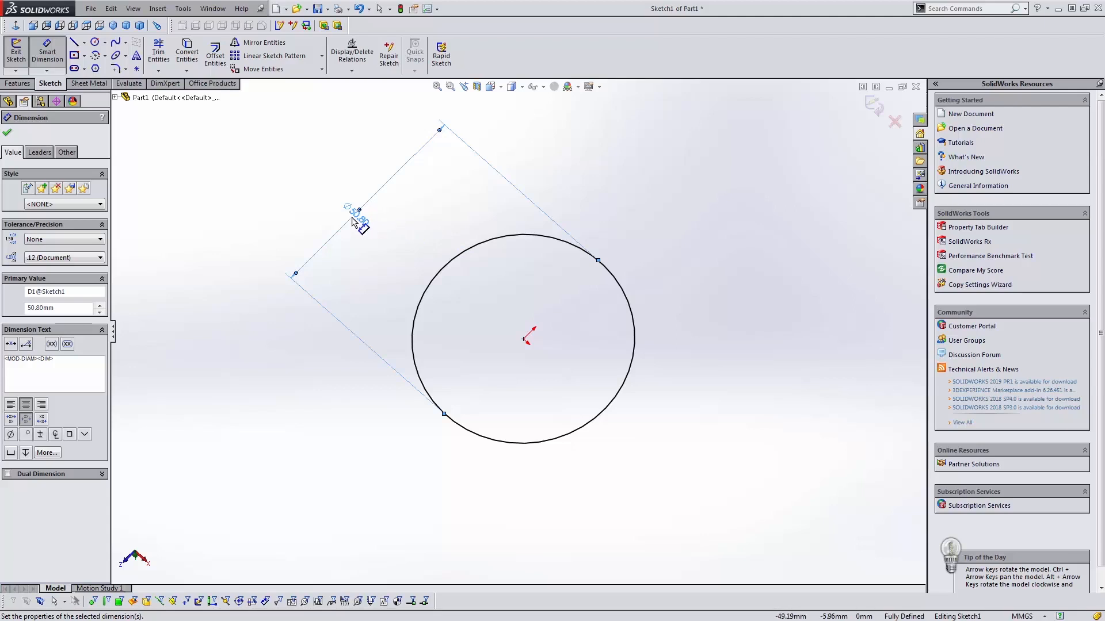
click(7, 132)
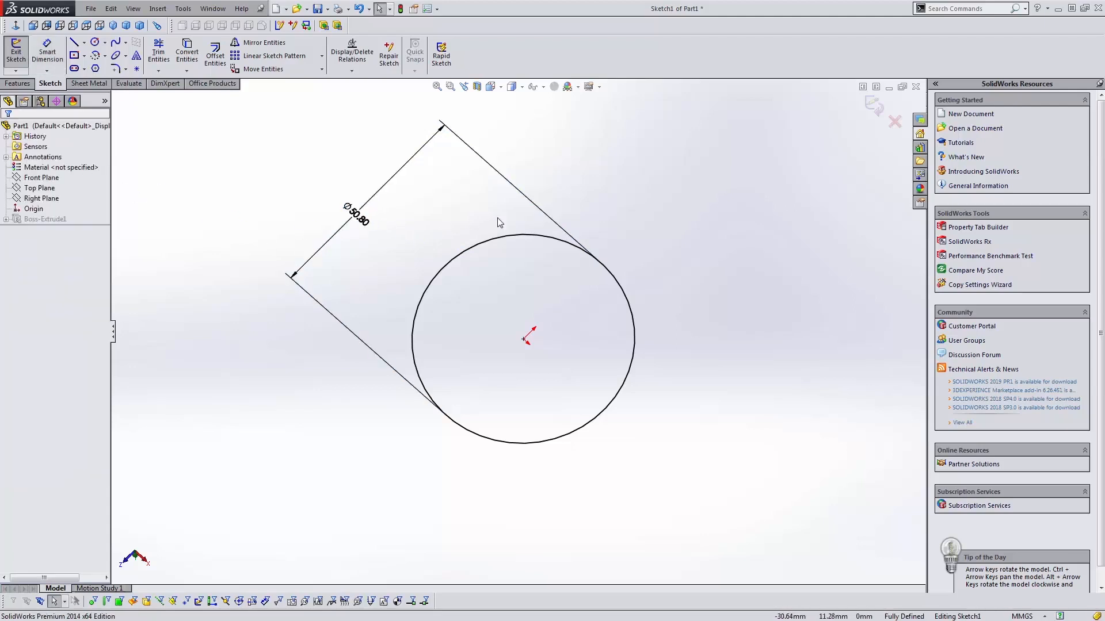
click(873, 105)
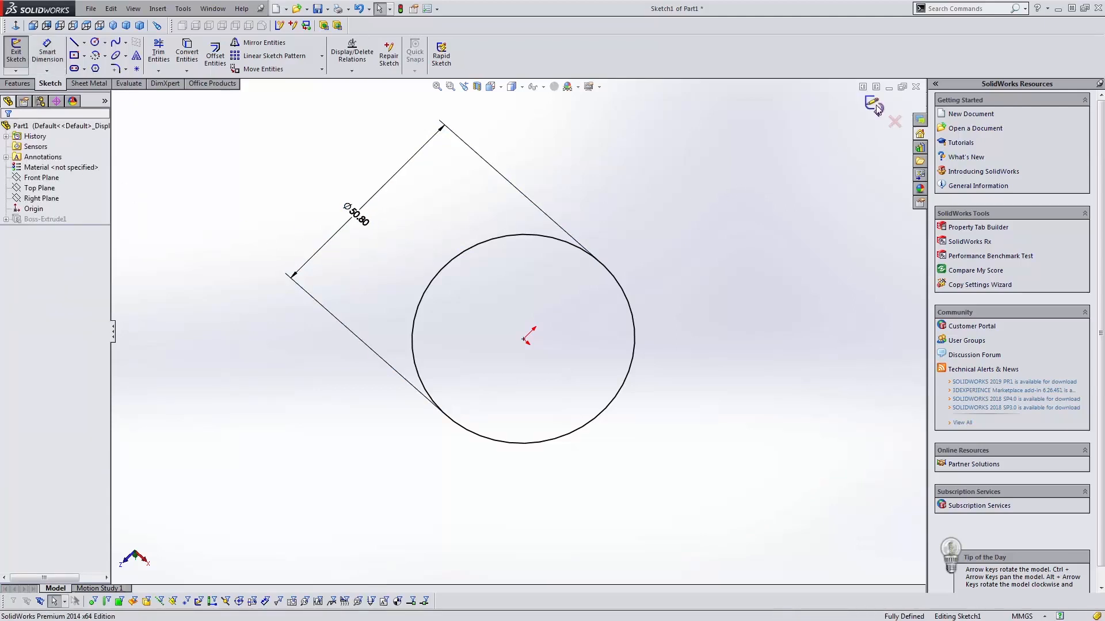
- Open the definition of the cylinder's extrude feature, review its settings and close it
middle_drag(583, 184, 552, 333)
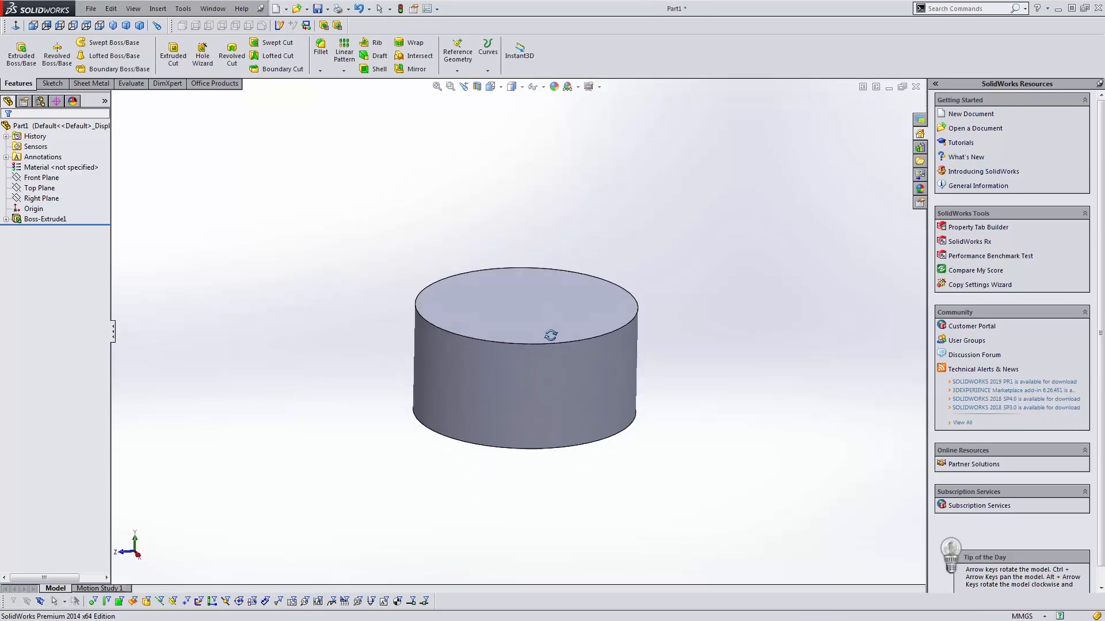
right_click(19, 224)
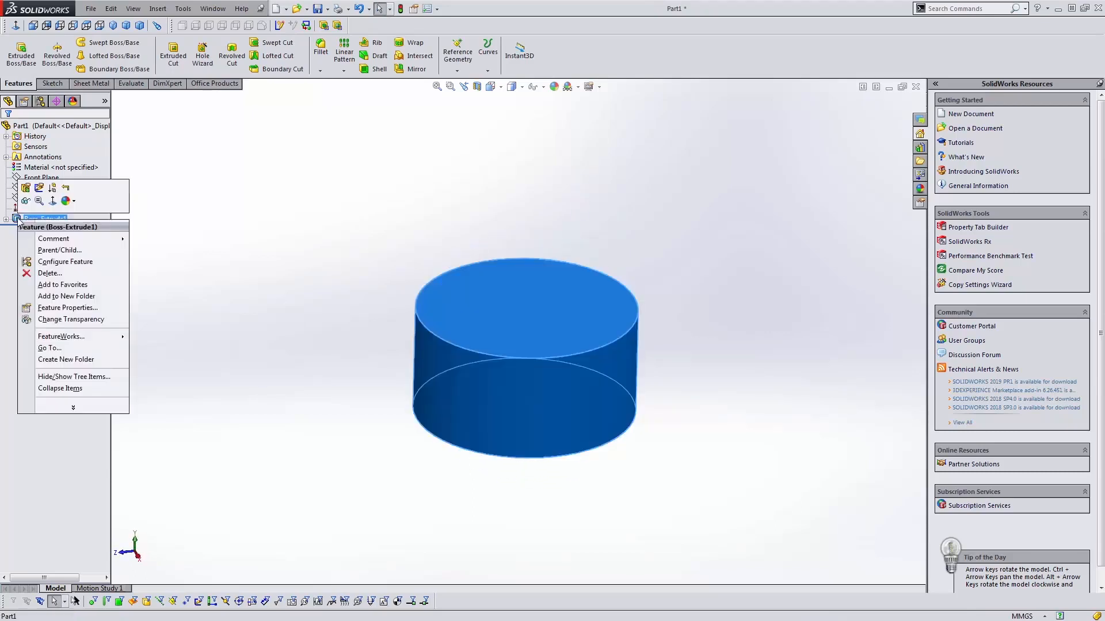
click(25, 195)
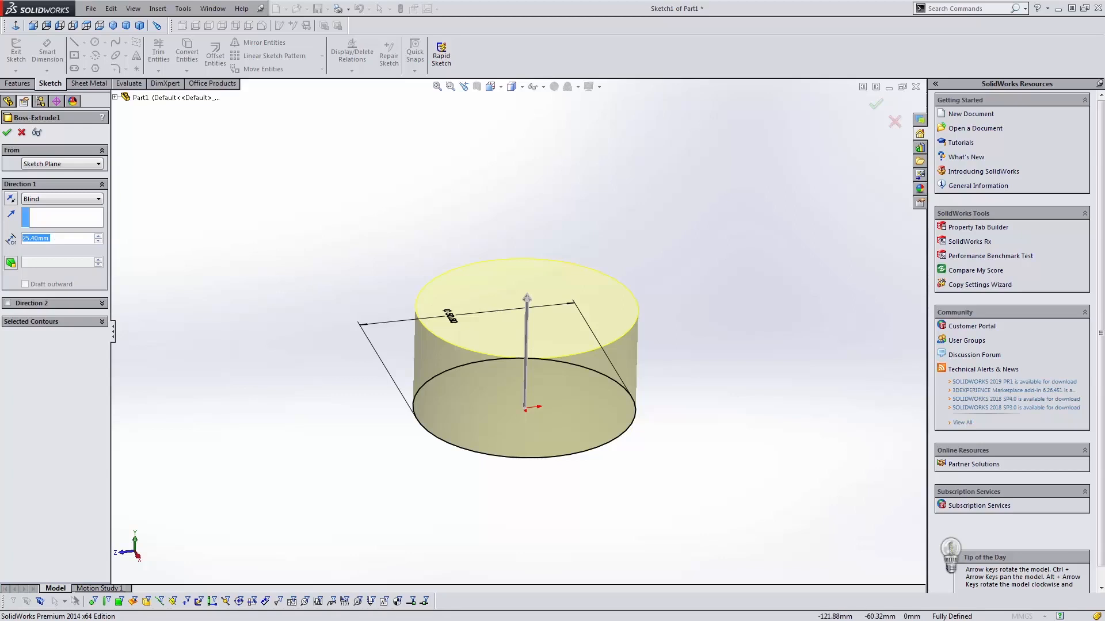
click(340, 274)
key(Return)
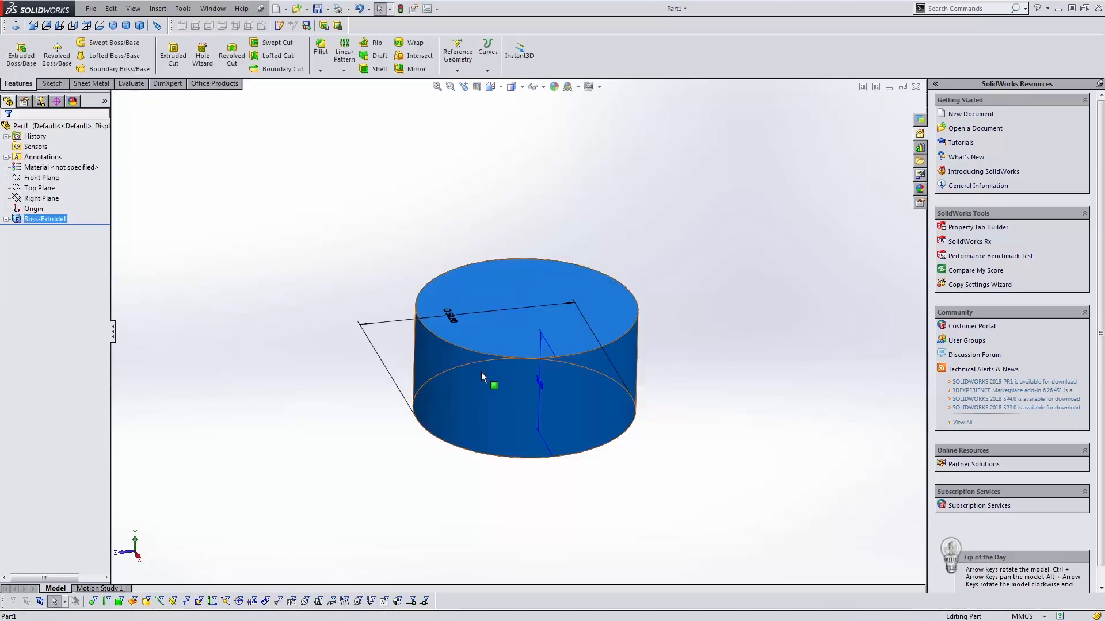
- Set the cylinder's extrusion height dimension to 30 mm directly on the model
middle_drag(532, 384, 567, 381)
double_click(567, 382)
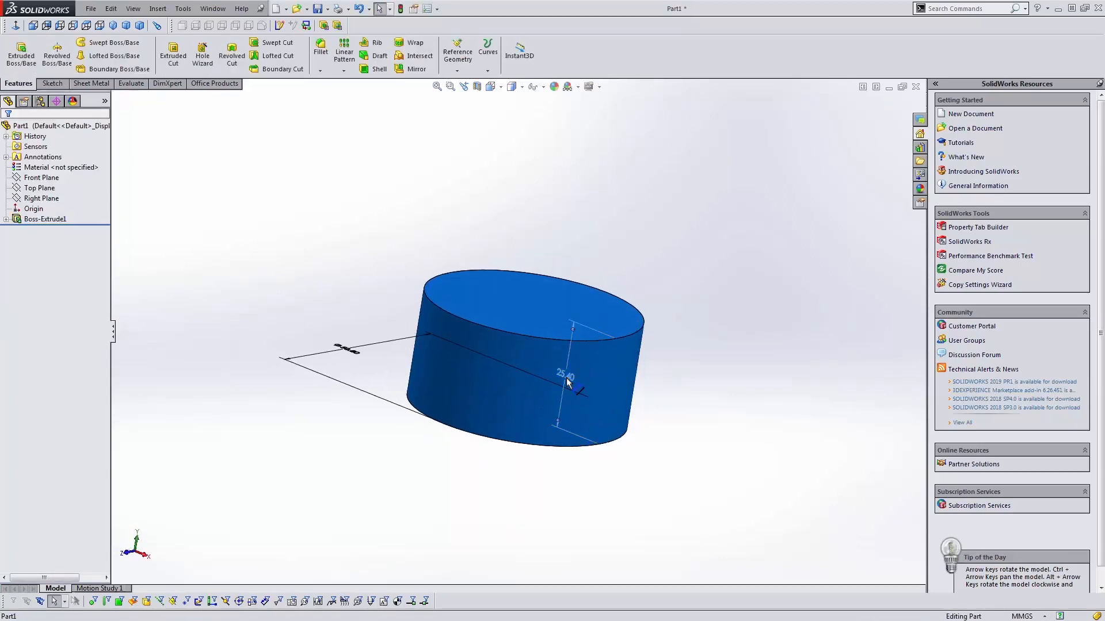
text(30)
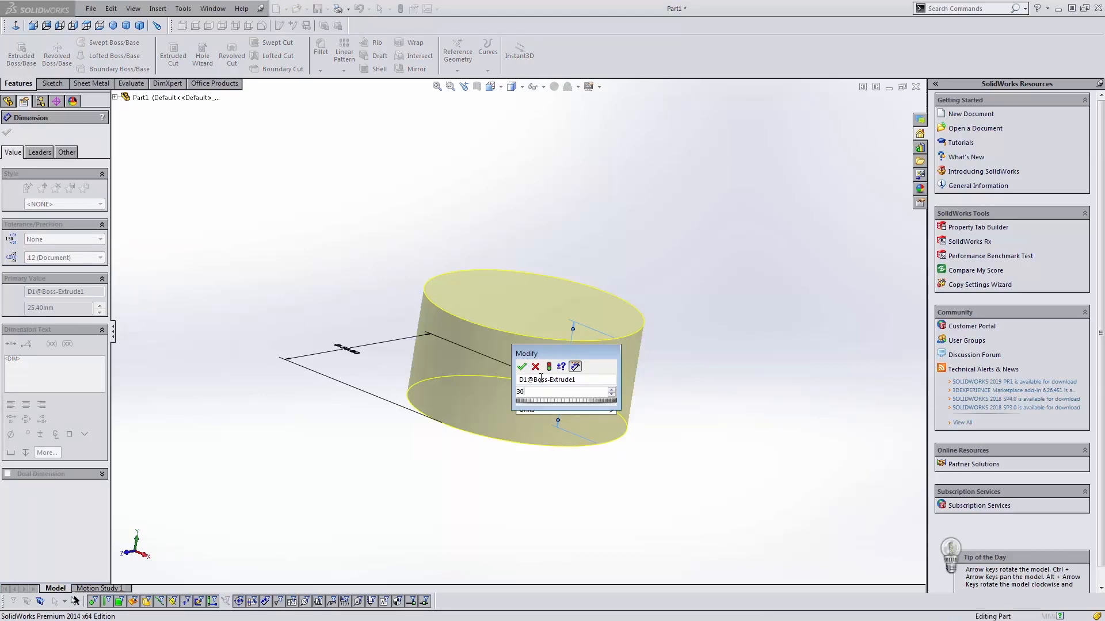
key(Return)
key(Escape)
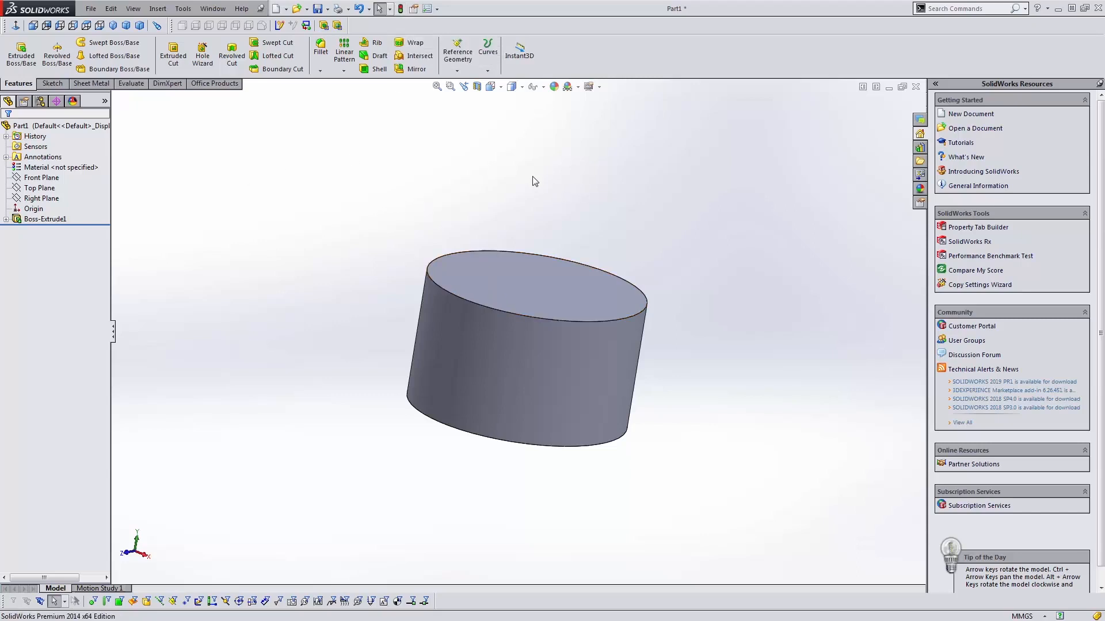
- Orient the view normal to the cylinder's top face
middle_drag(532, 178, 532, 222)
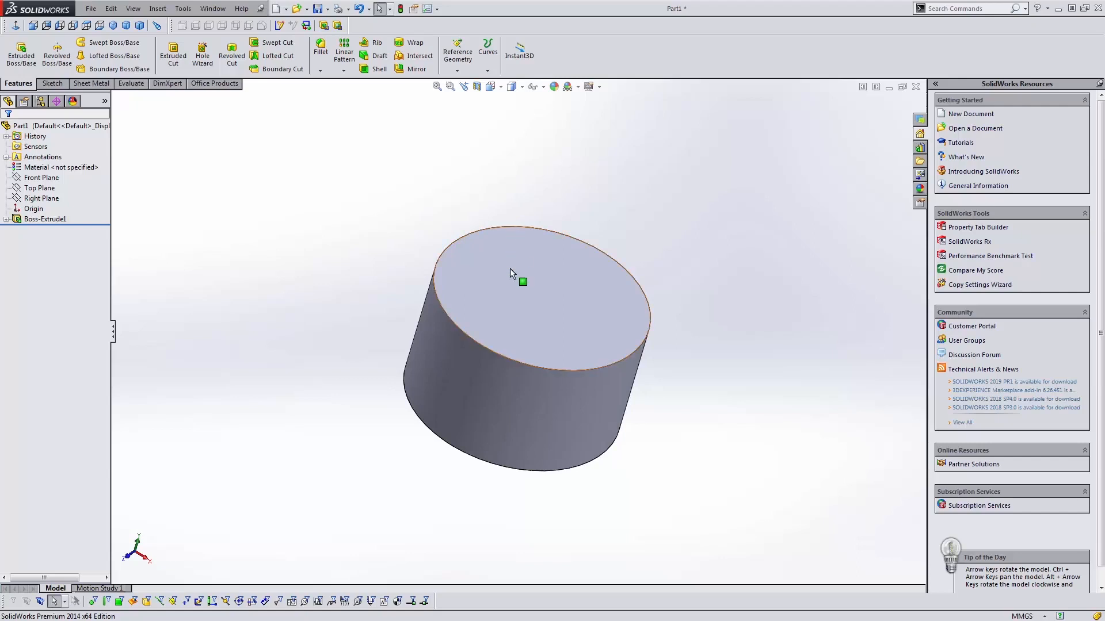
click(510, 316)
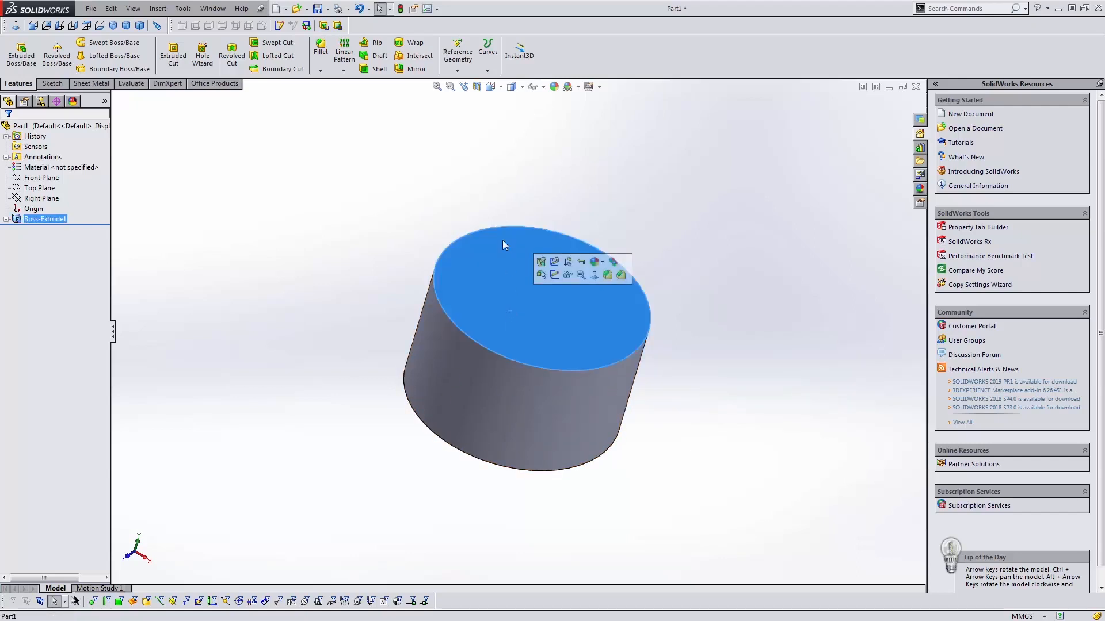
click(496, 90)
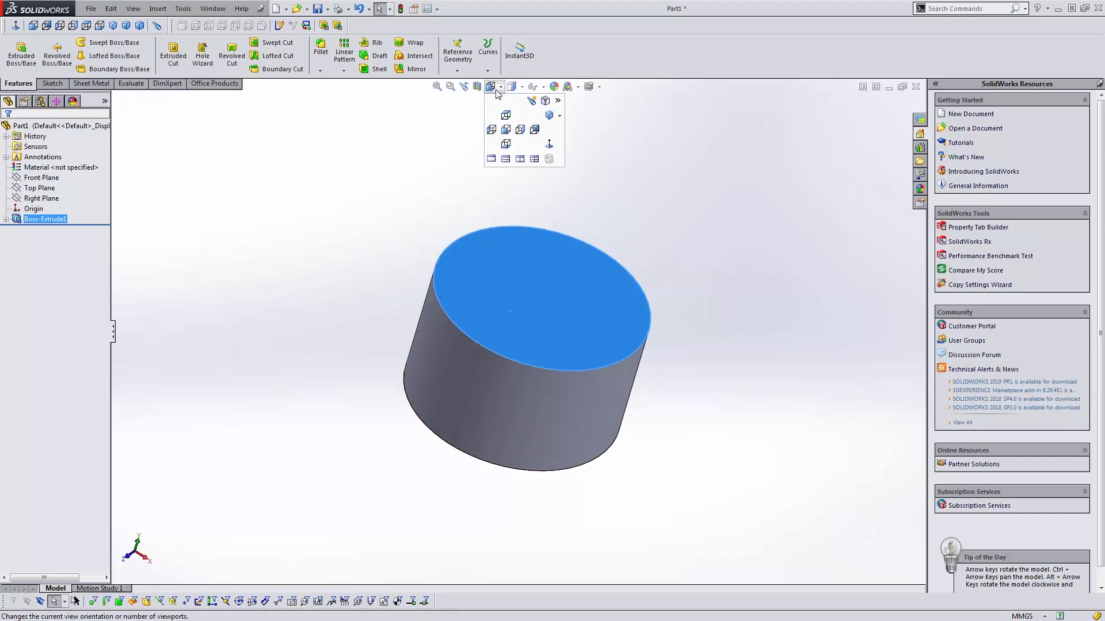
click(549, 145)
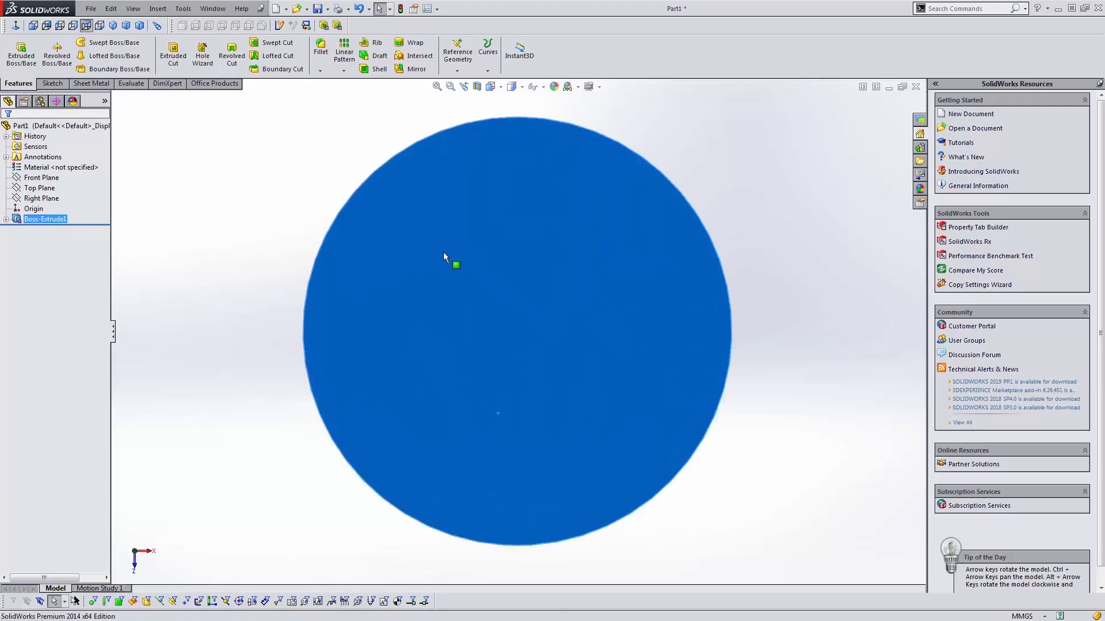
- Examine the cylinder from different positions, angles and distances by panning, rotating and zooming the view
key(ctrl+Down)
key(ctrl+Up)
key(ctrl+Right)
key(ctrl+Right)
key(ctrl+Left)
key(ctrl+Left)
key(ctrl+Left)
key(ctrl+Right)
key(ctrl+Right)
key(ctrl+Left)
key(shift+Up)
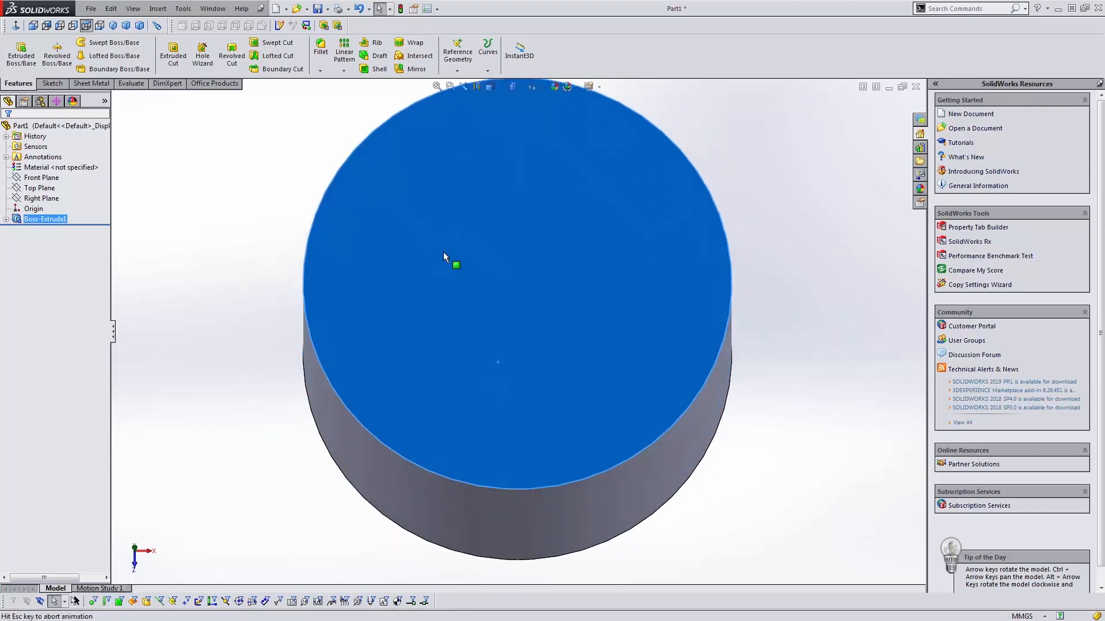
key(shift+Down)
key(shift+Up)
key(shift+Right)
key(shift+Left)
key(z)
key(z)
key(z)
key(z)
key(z)
key(z)
key(z)
middle_drag(501, 343, 500, 362)
scroll(518, 296, down, 4)
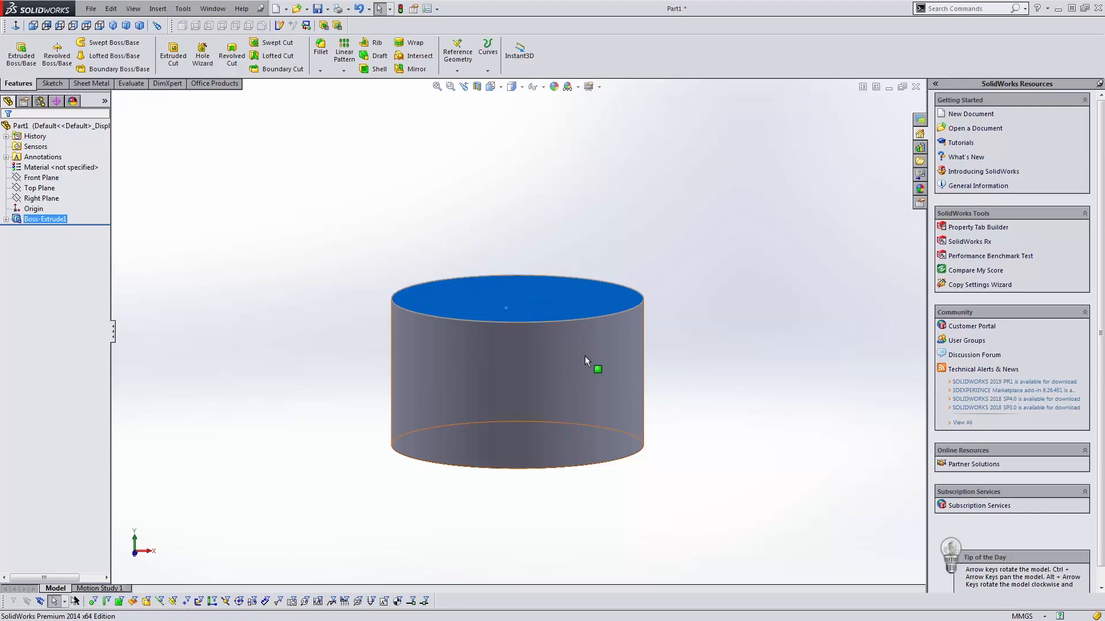
middle_drag(534, 343, 541, 379)
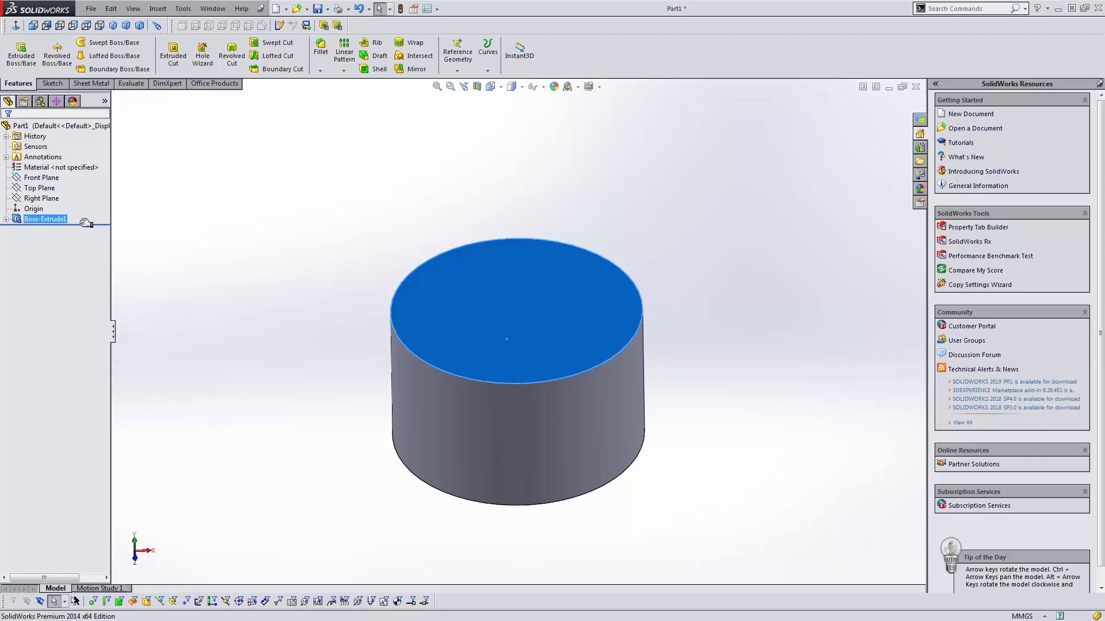
- Rename the Boss-Extrude1 feature to "Main Body Extrude"
double_click(50, 221)
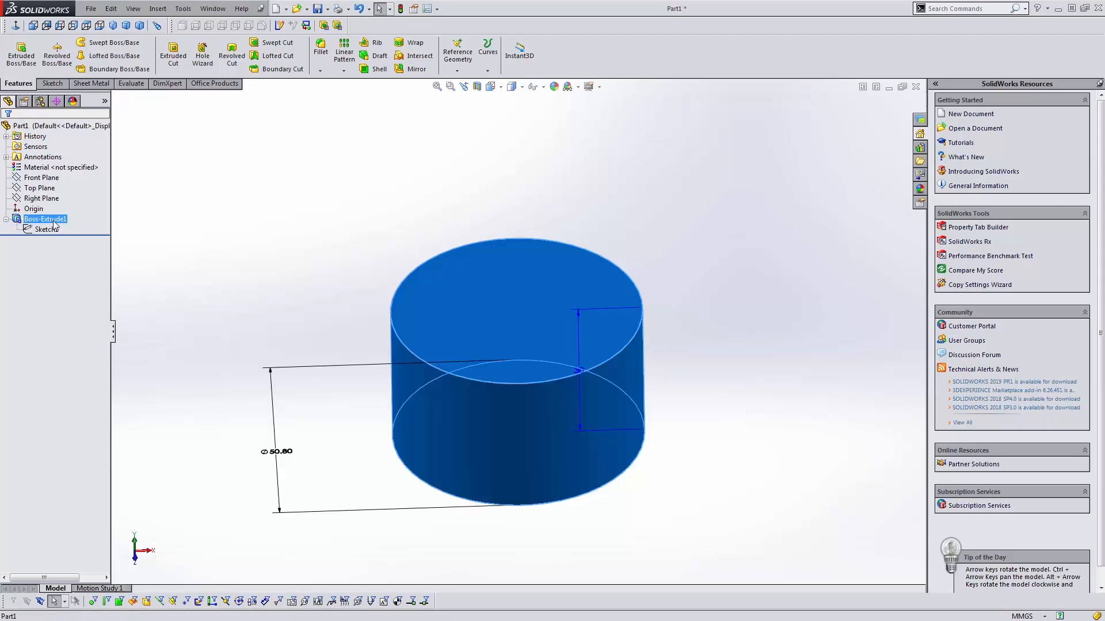
click(58, 219)
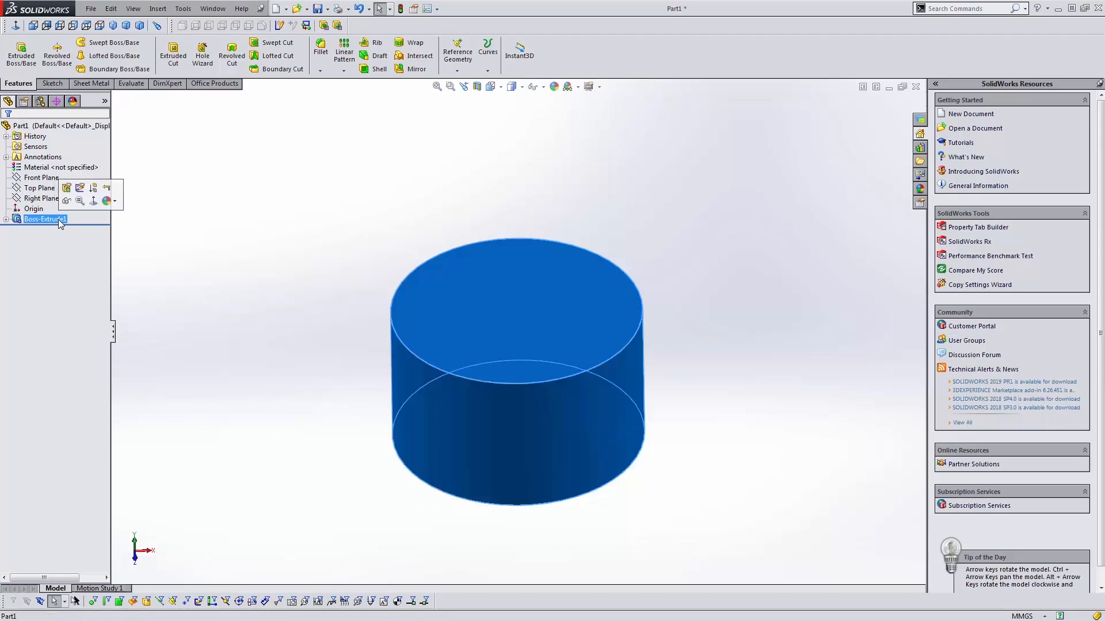
click(118, 216)
click(41, 219)
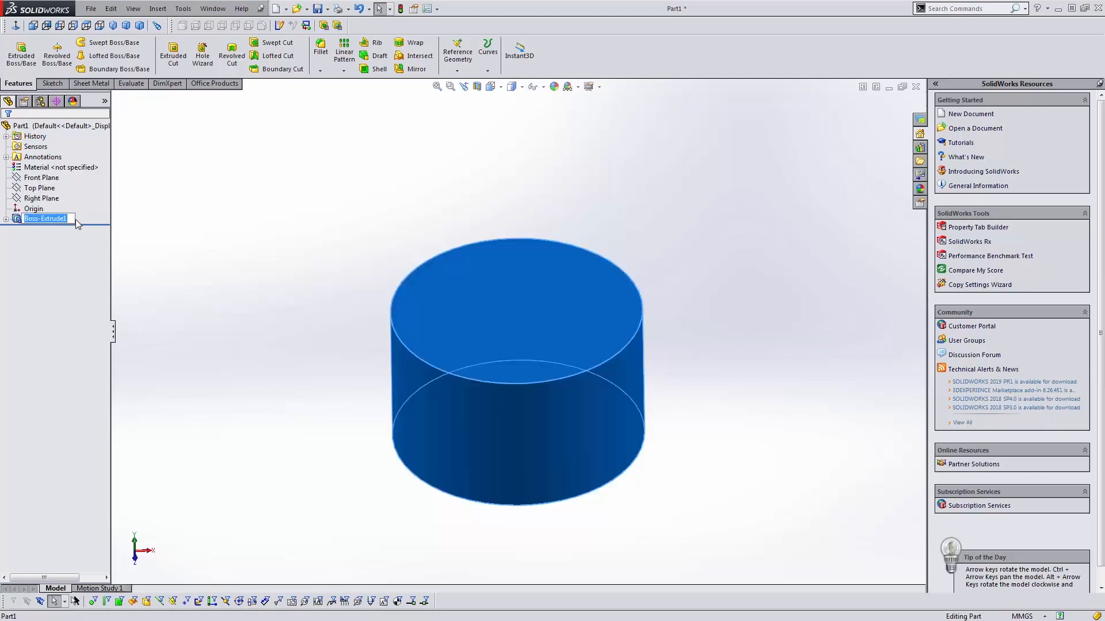
click(52, 226)
click(52, 222)
text(Main Body Extrude)
key(Return)
middle_drag(318, 304, 468, 419)
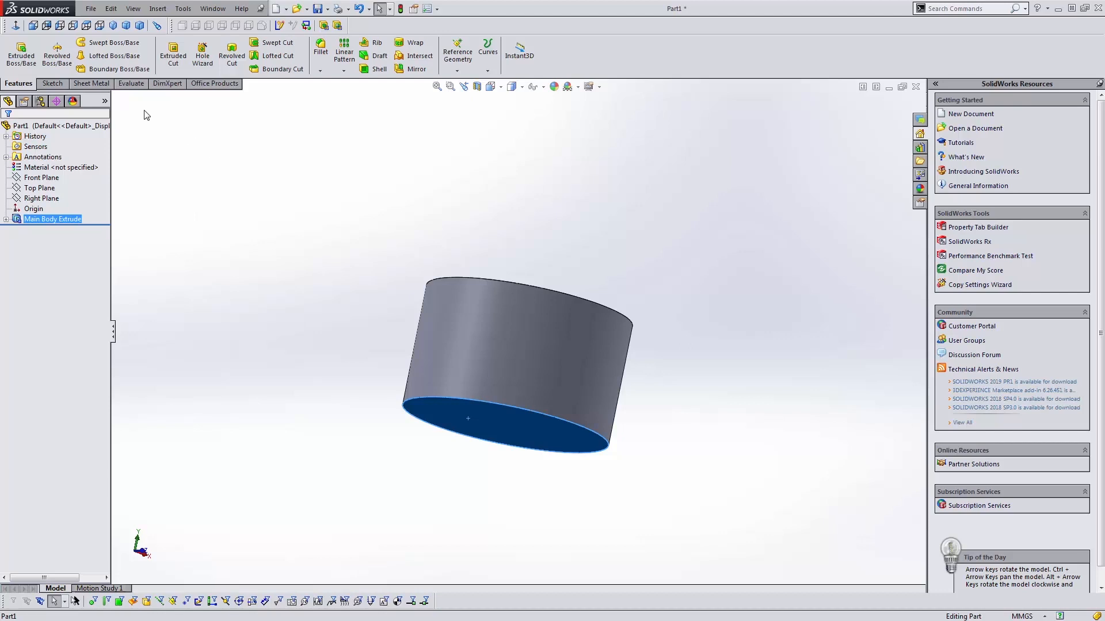
click(51, 84)
click(16, 52)
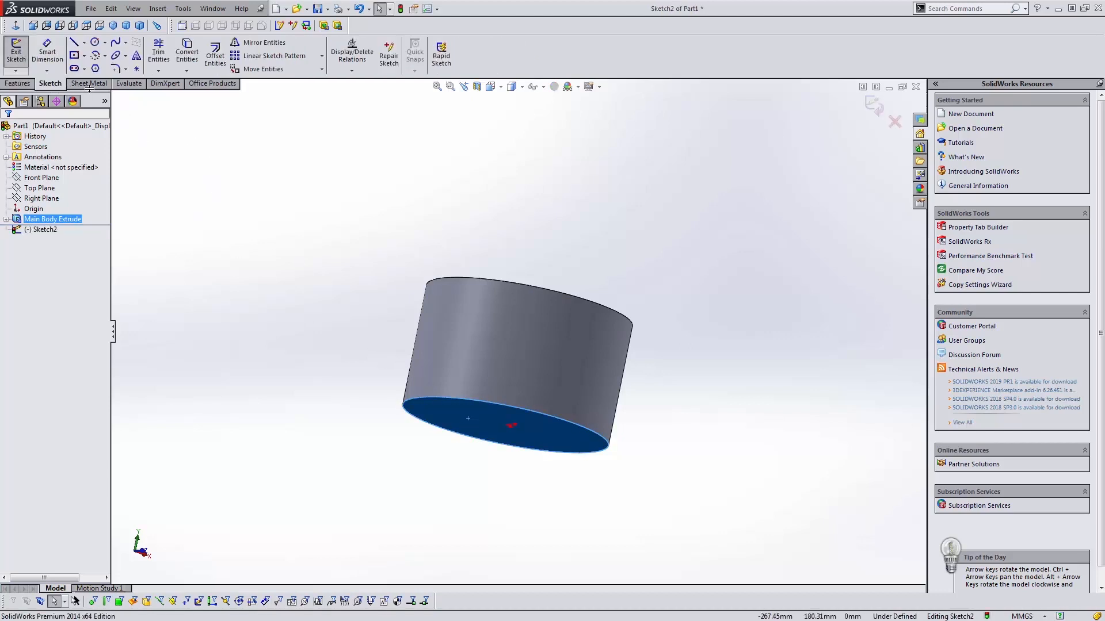
key(s)
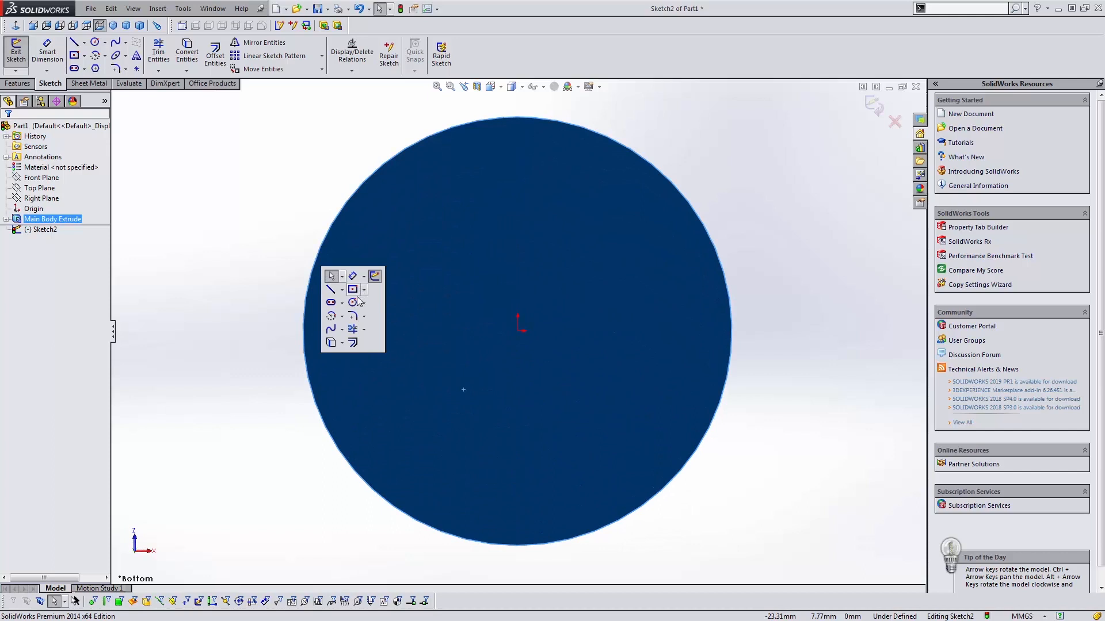
mouse_move(291, 222)
middle_down()
mouse_move(347, 350)
mouse_move(536, 375)
middle_up()
click(895, 121)
click(525, 325)
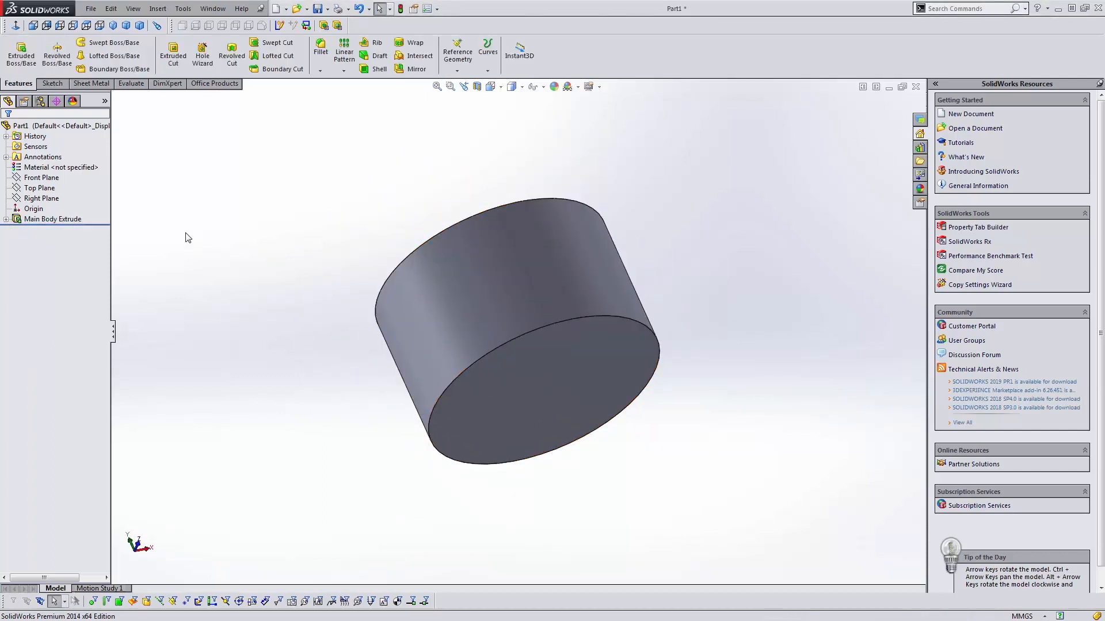
- Start a sketch on the cylinder's bottom face and draw a circle centred on the origin with a radius of about 45 mm
click(511, 375)
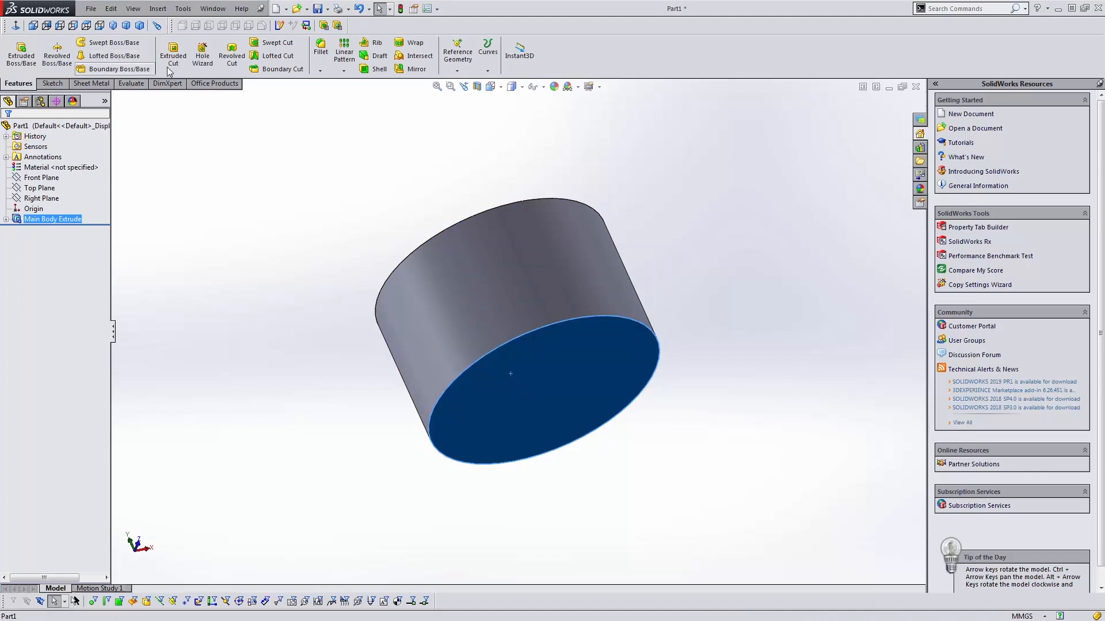
click(22, 53)
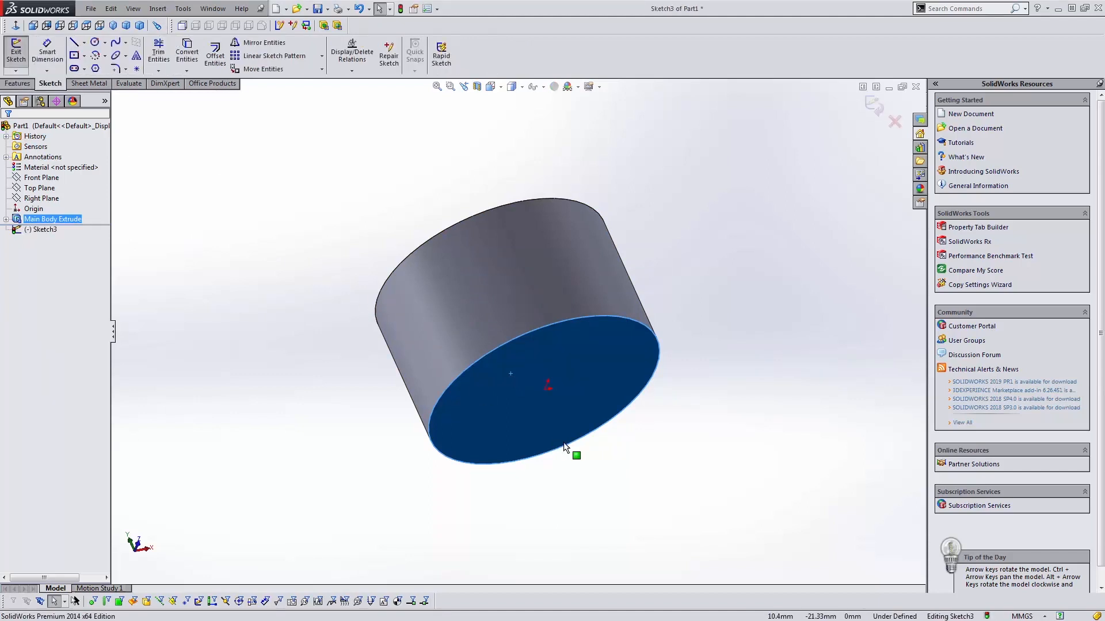
key(s)
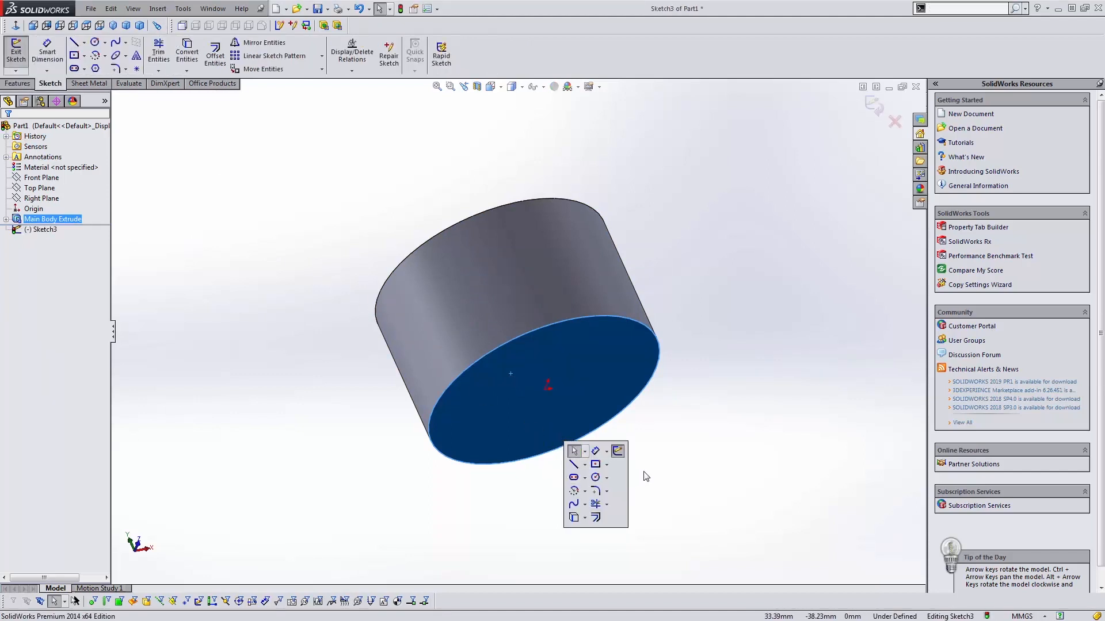
click(608, 478)
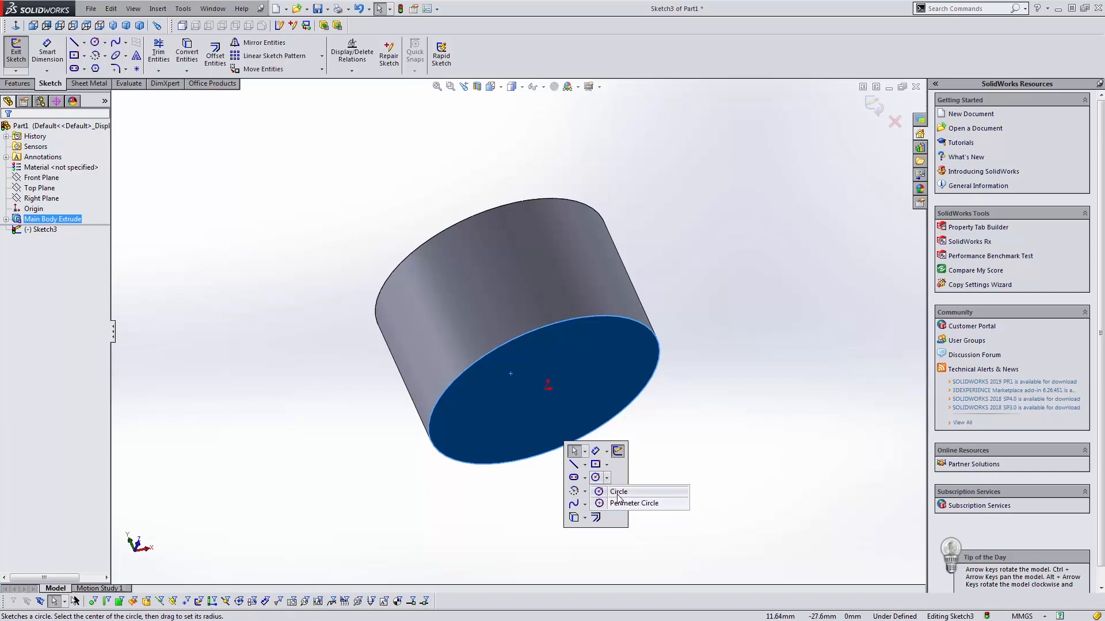
click(619, 493)
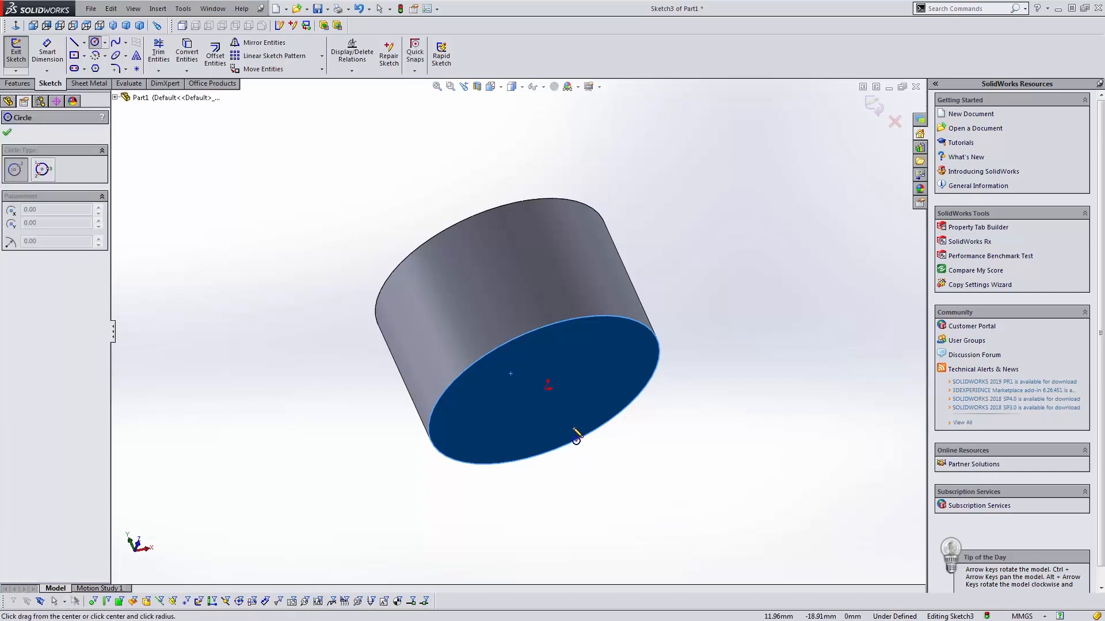
click(545, 389)
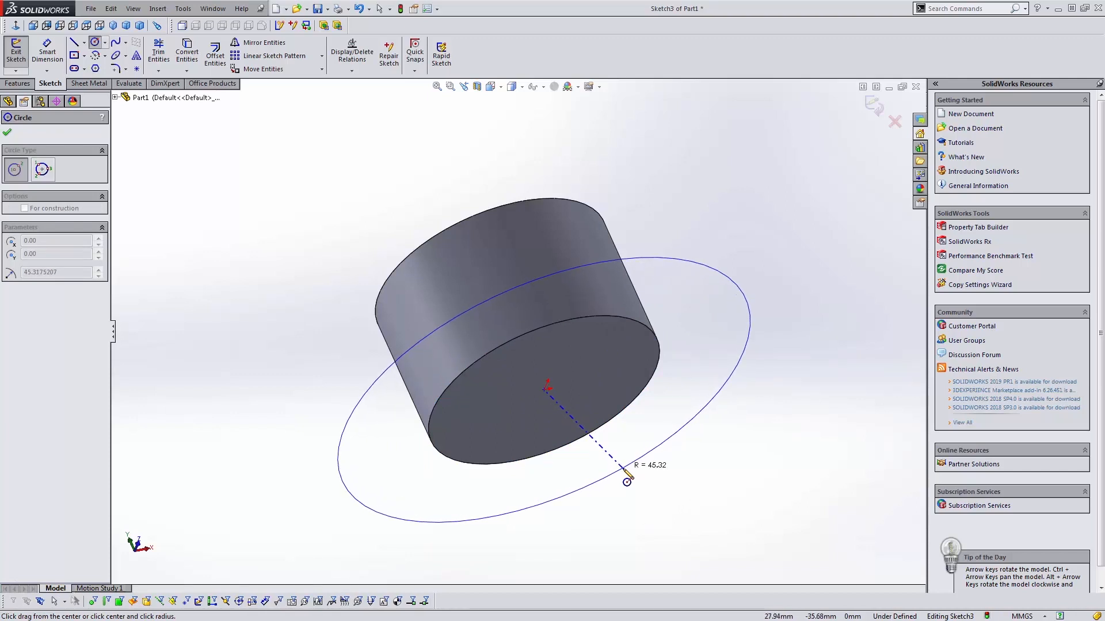
click(627, 482)
- Dimension the gap between the sketched circle and the cylinder's bottom edge at 15 mm
mouse_move(626, 478)
middle_down()
mouse_move(589, 436)
mouse_move(608, 414)
mouse_move(638, 478)
middle_up()
key(d)
click(693, 485)
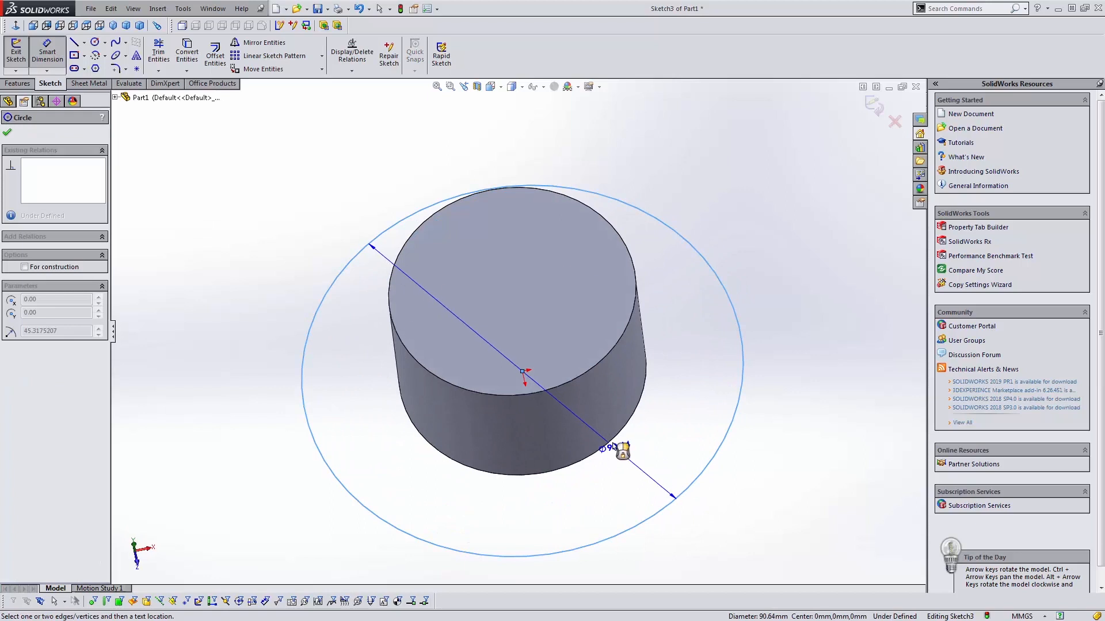
click(617, 445)
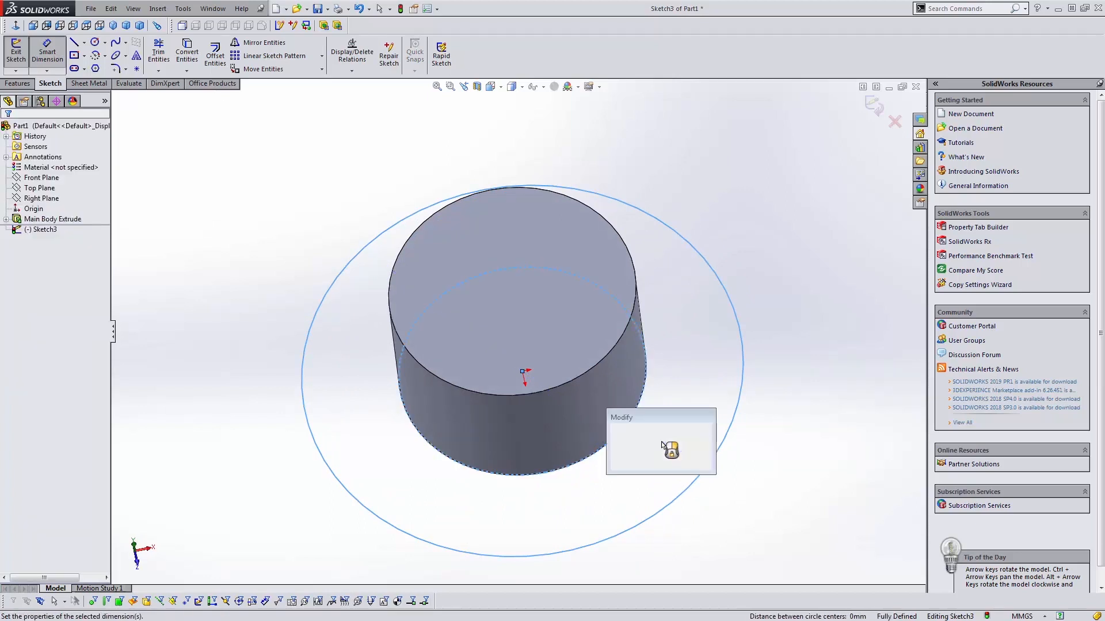
text(15)
key(Return)
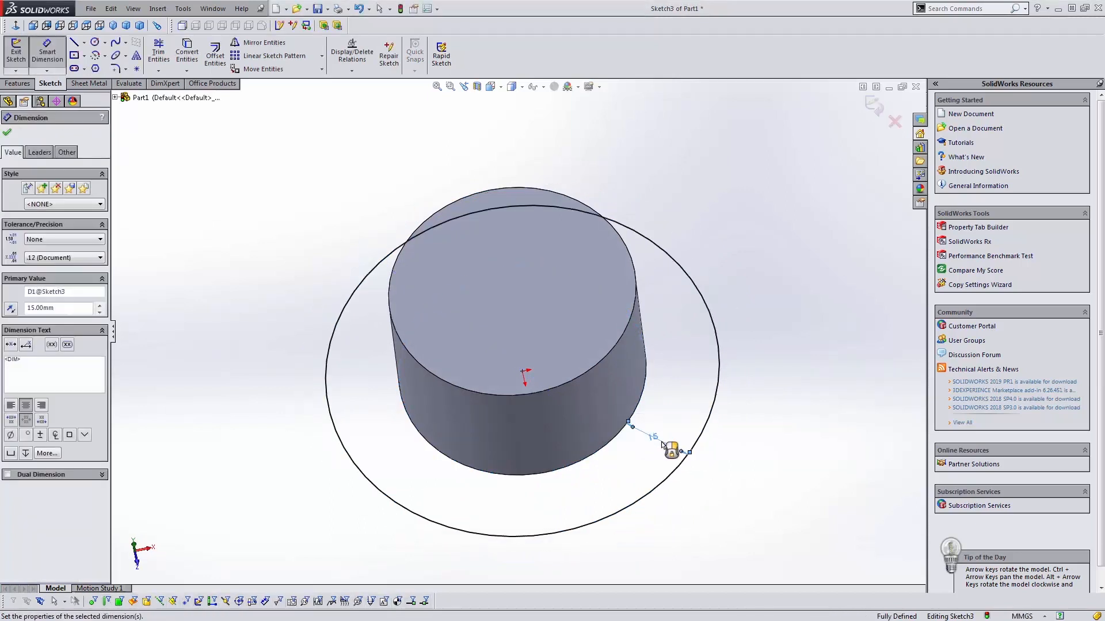
- Extrude the circle 10 mm downward as a blind boss merged with the main body to form a base flange
click(18, 83)
click(19, 51)
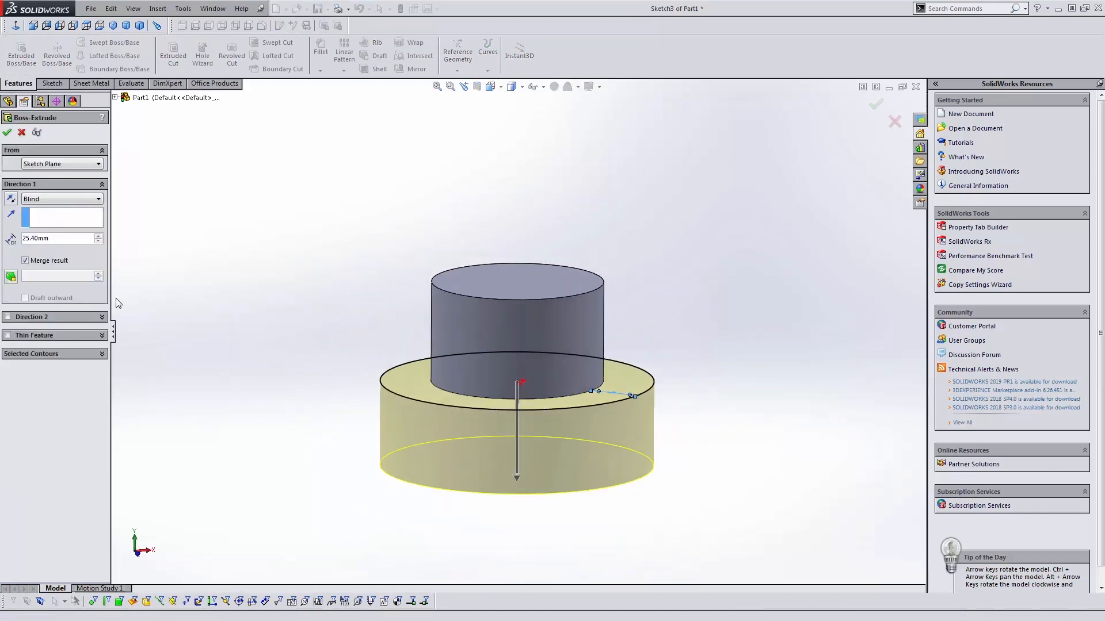
drag(54, 237, 21, 238)
text(10)
key(Return)
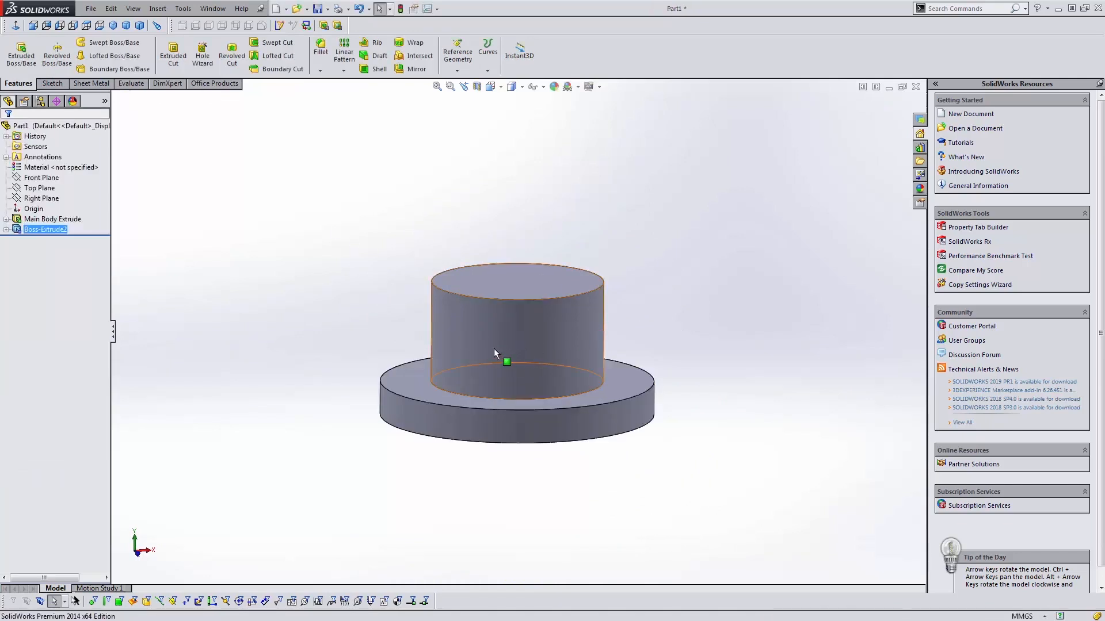
scroll(460, 391, down, 3)
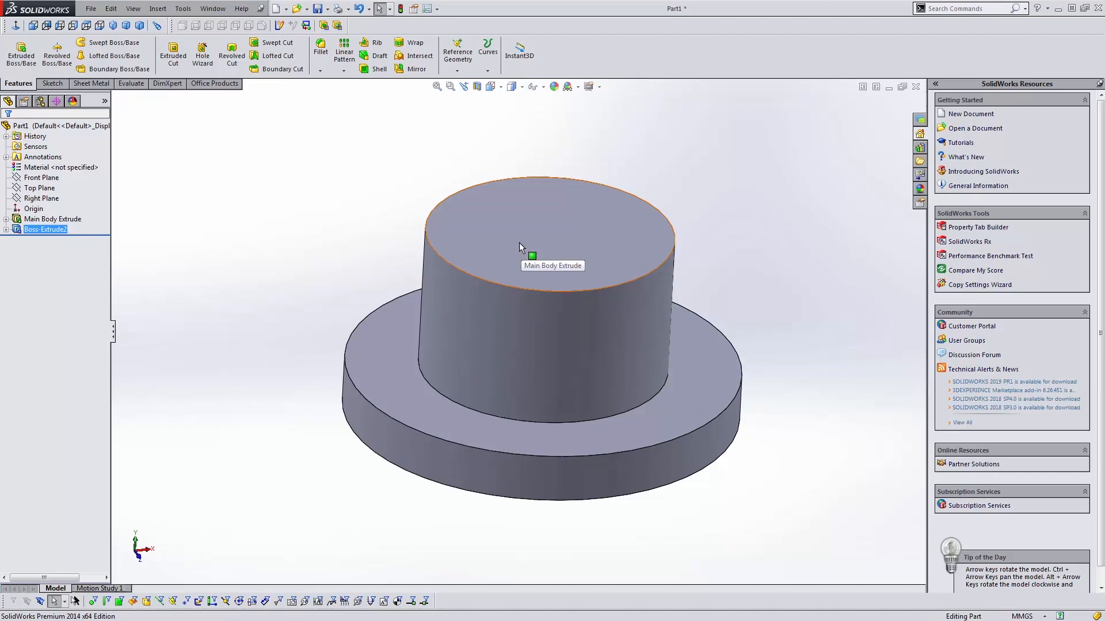
click(511, 230)
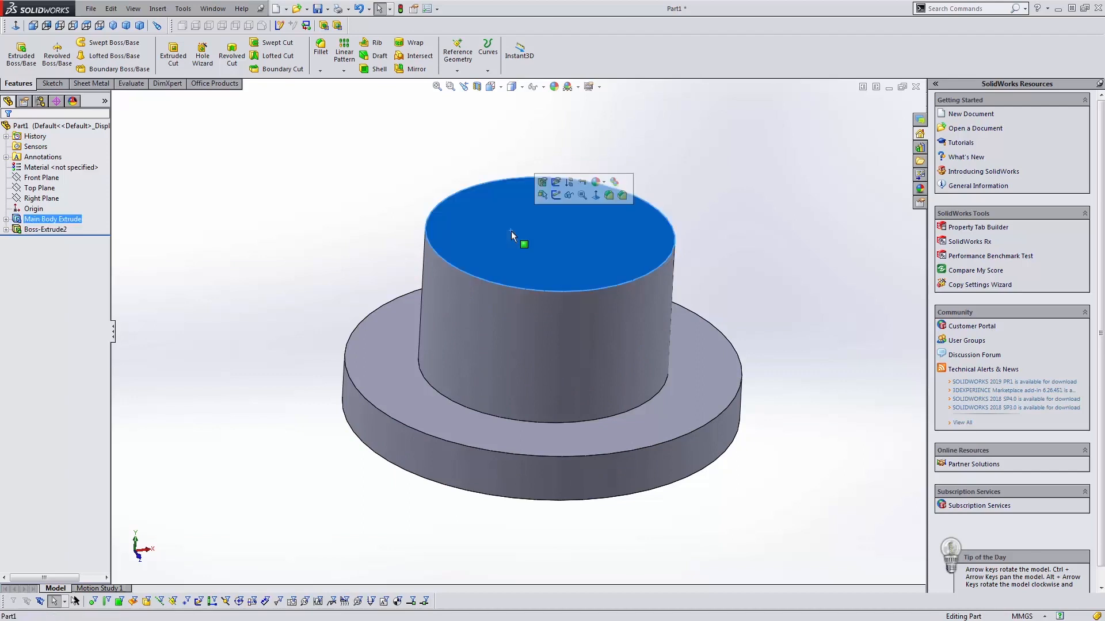
scroll(510, 385, up, 4)
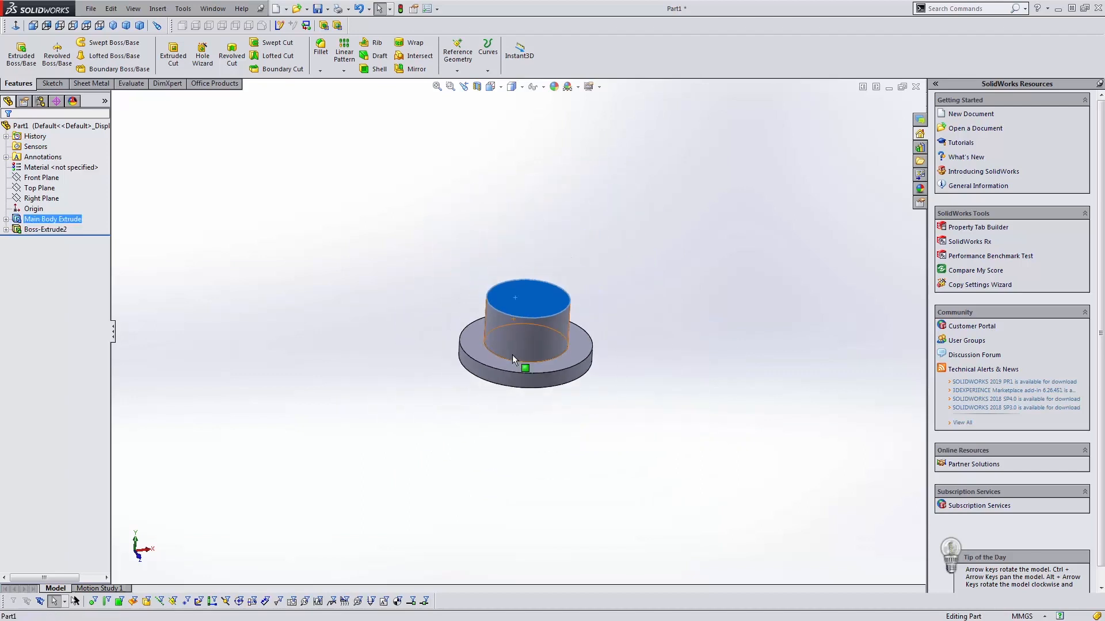
scroll(500, 401, down, 3)
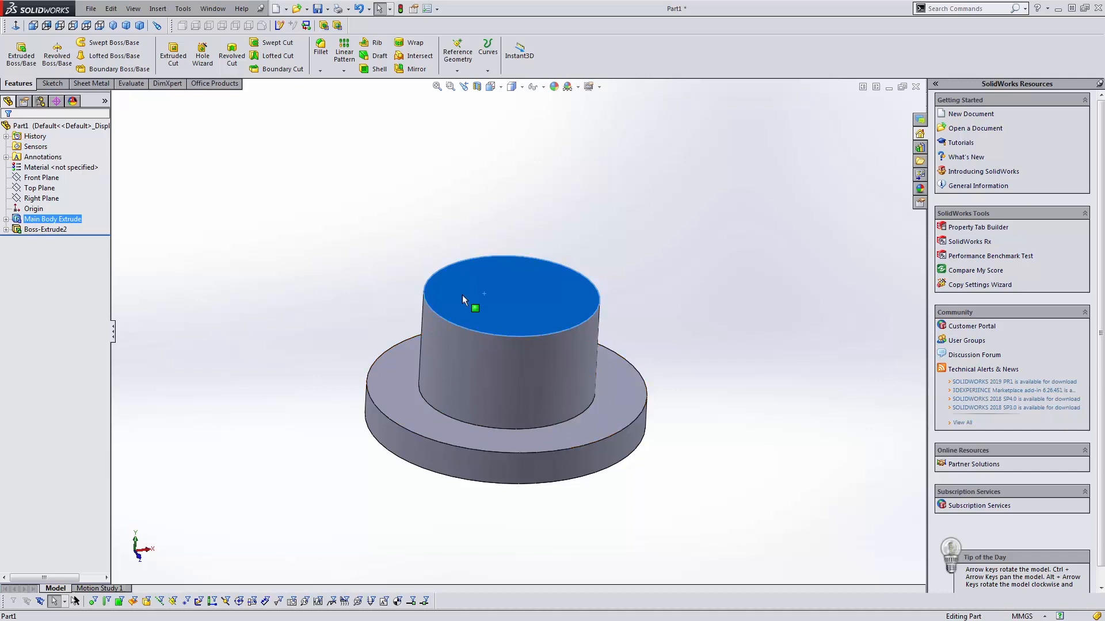
scroll(493, 286, up, 4)
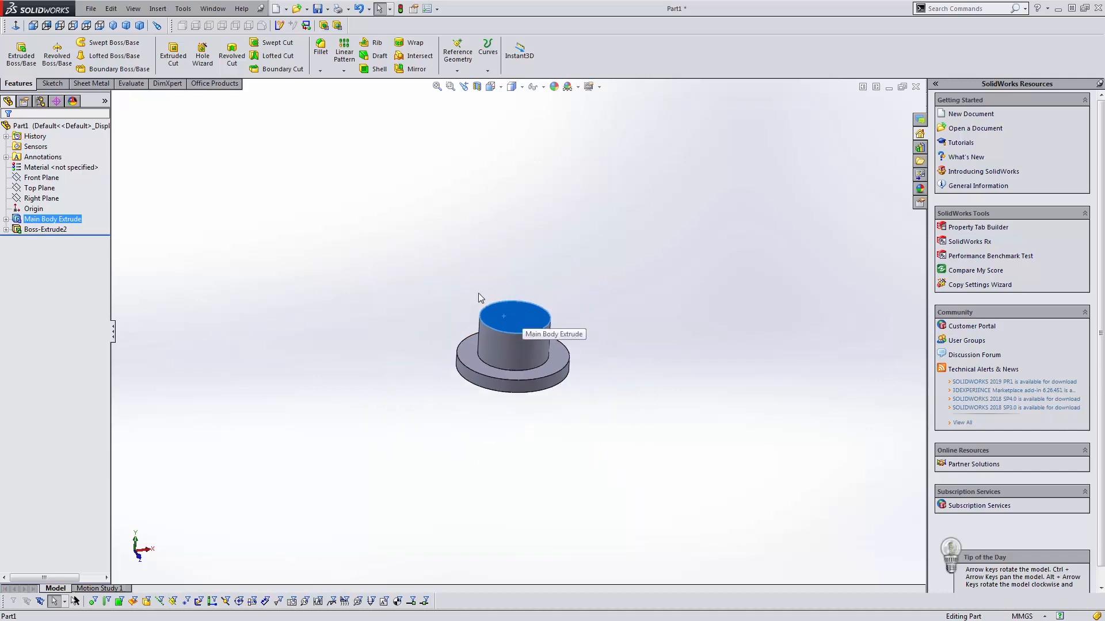
scroll(495, 313, down, 4)
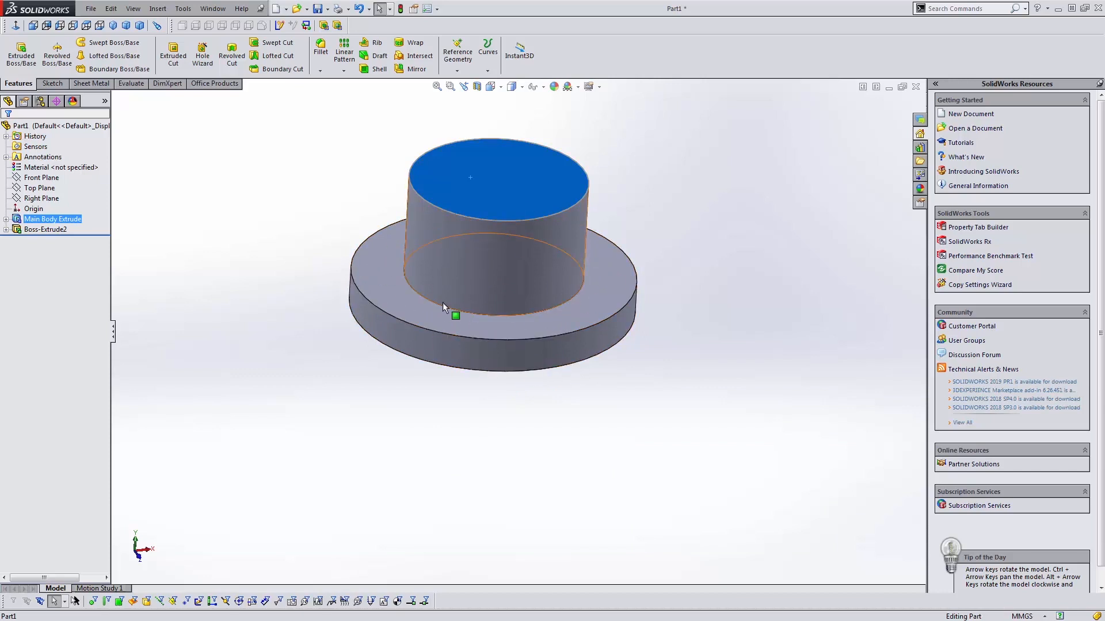
click(497, 198)
click(369, 177)
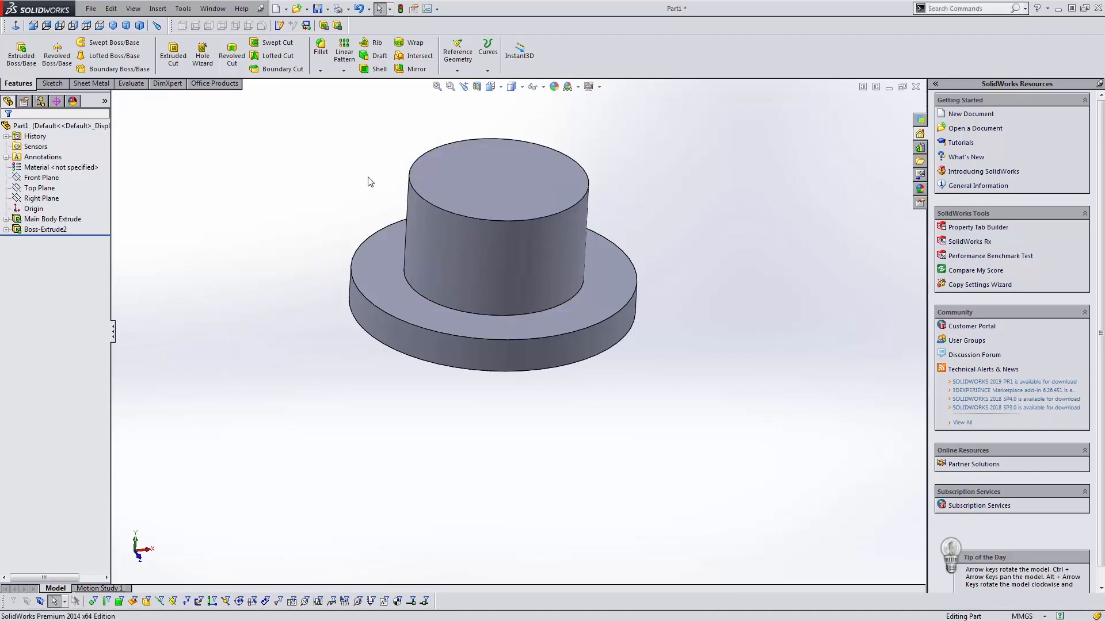
- Start an Extruded Cut on the main cylinder's top face and stay in its new sketch
click(444, 178)
key(s)
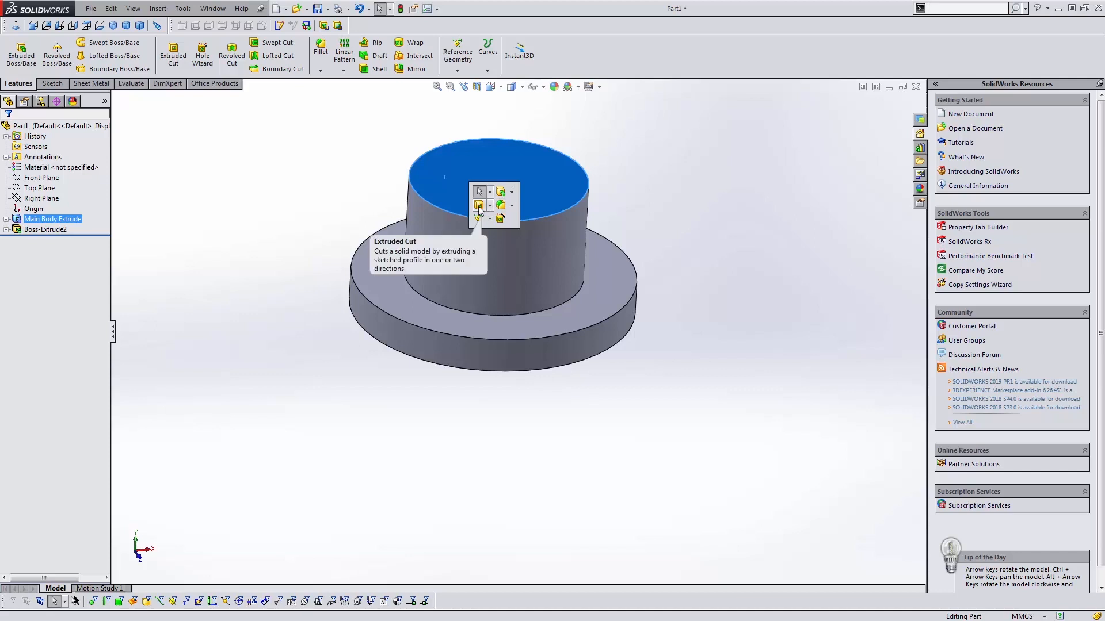
click(478, 206)
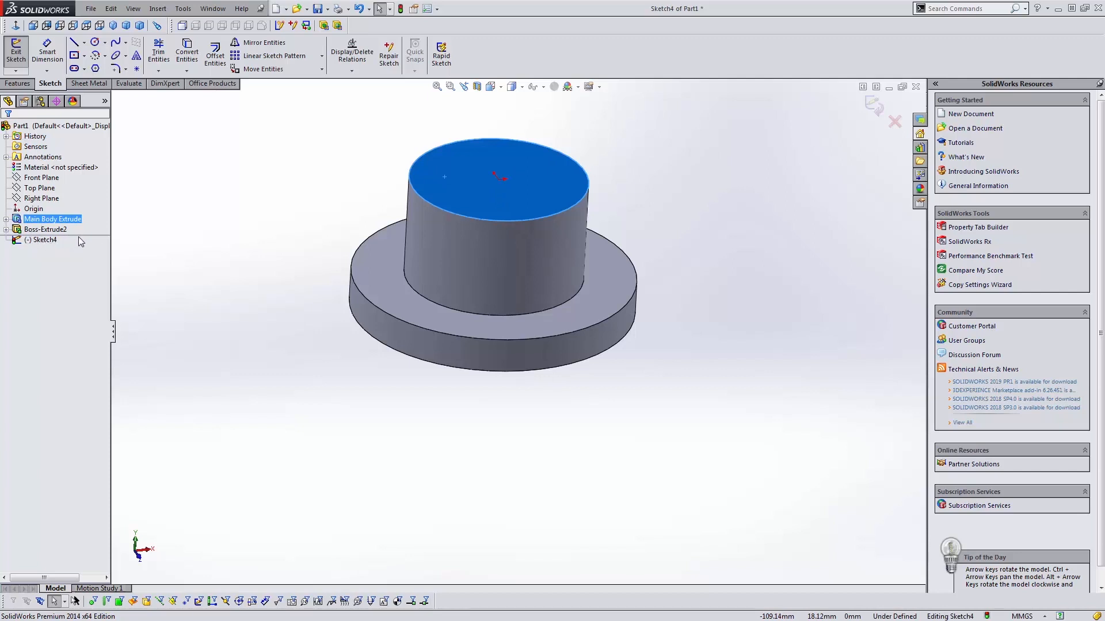
click(894, 123)
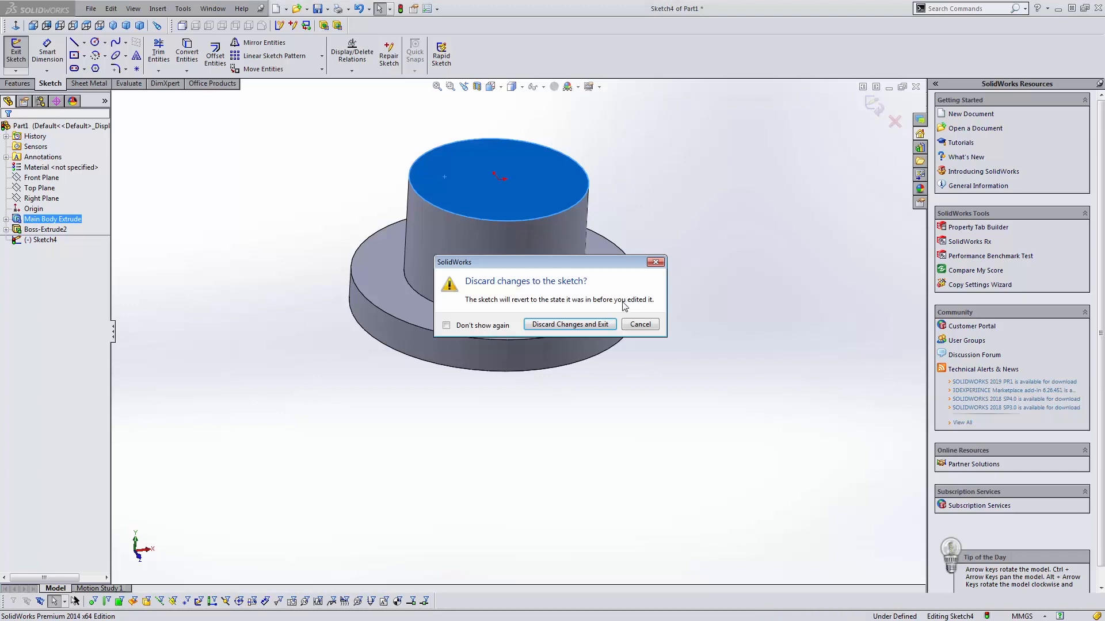
click(651, 326)
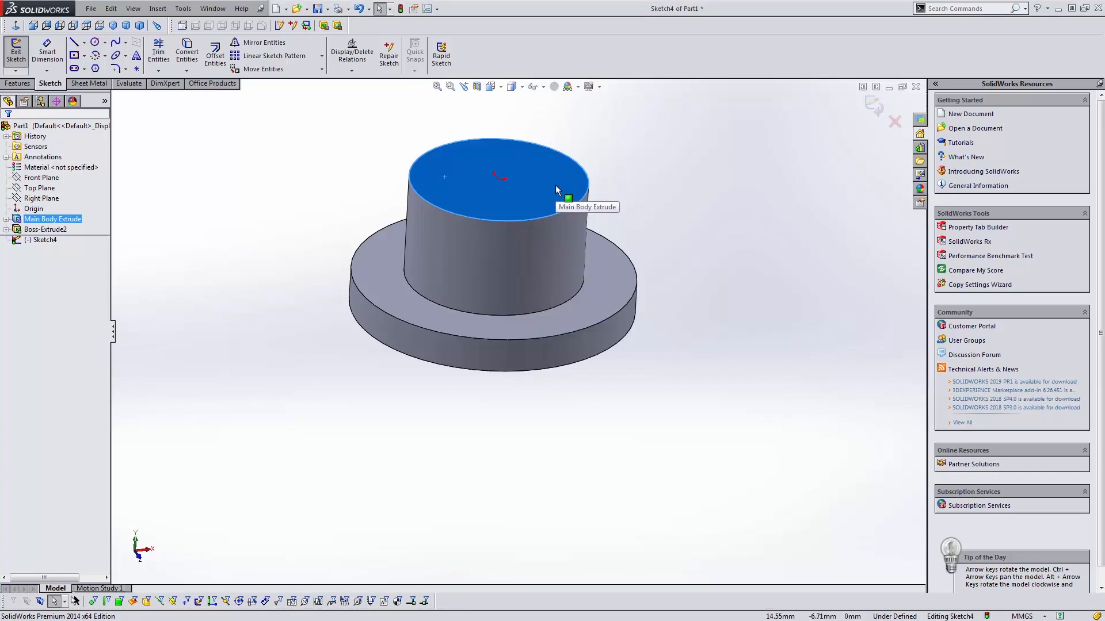
- Sketch a circle centred on the origin on the cylinder's top face with a radius of about 20 mm
key(s)
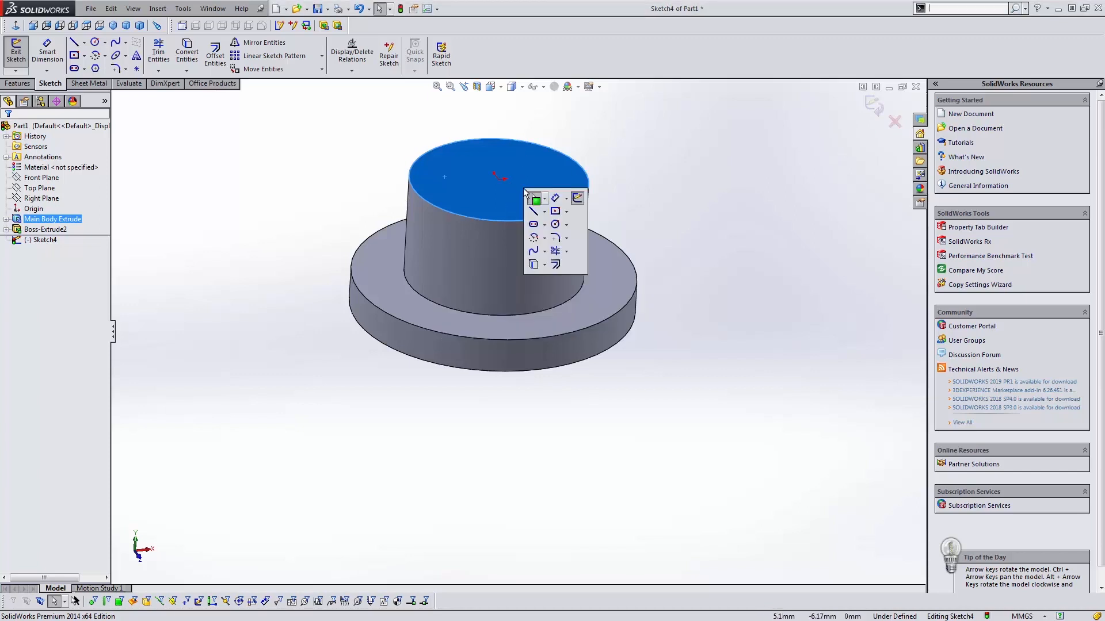
click(555, 226)
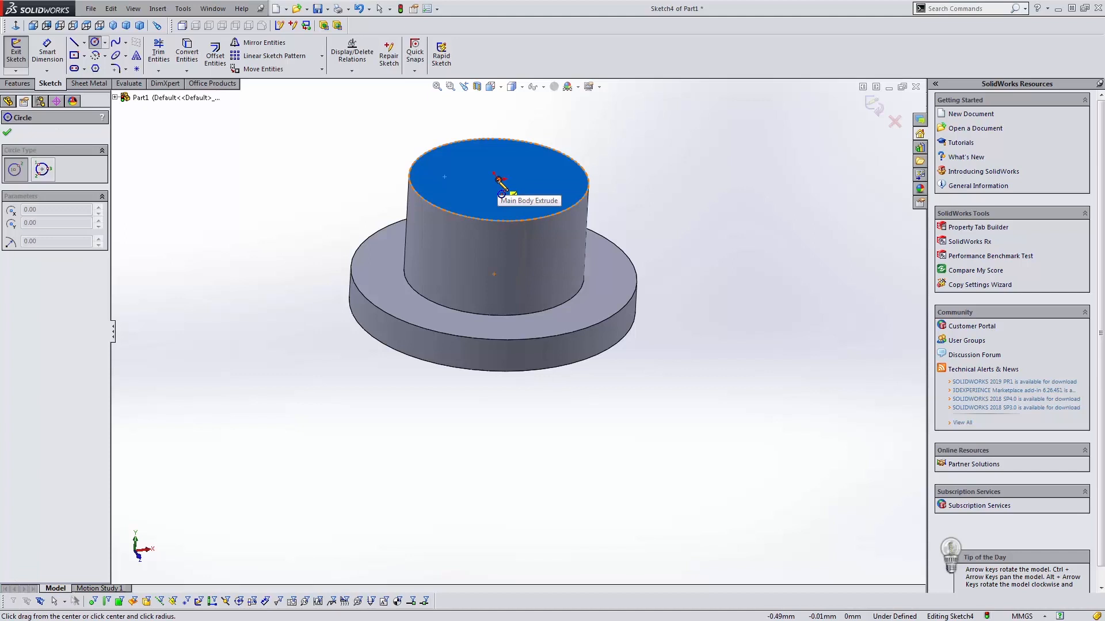
middle_drag(498, 179, 508, 208)
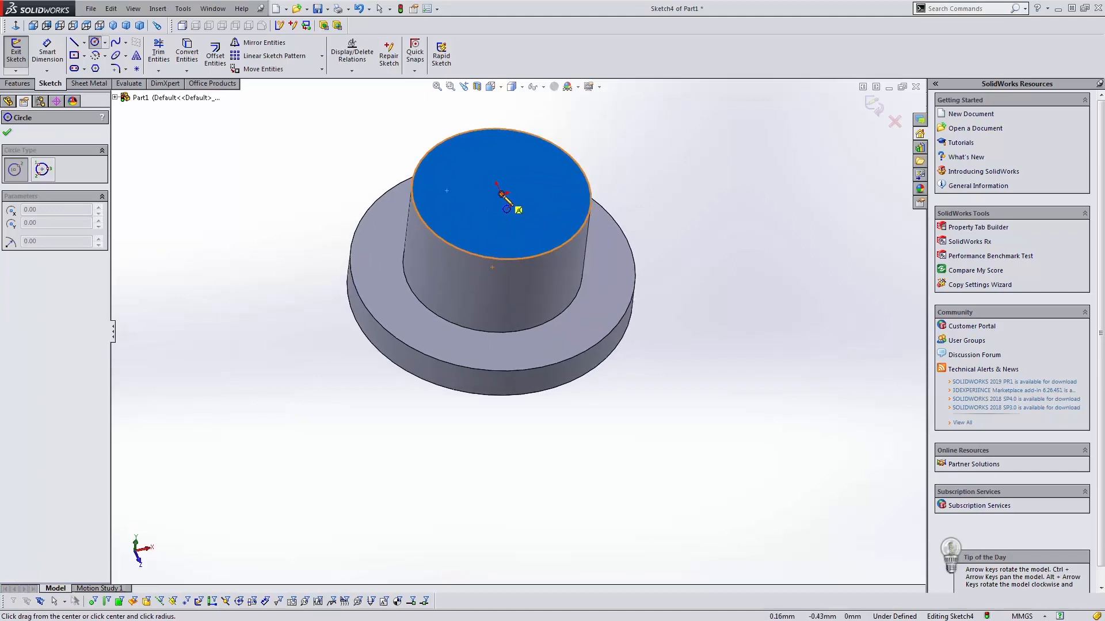
click(503, 194)
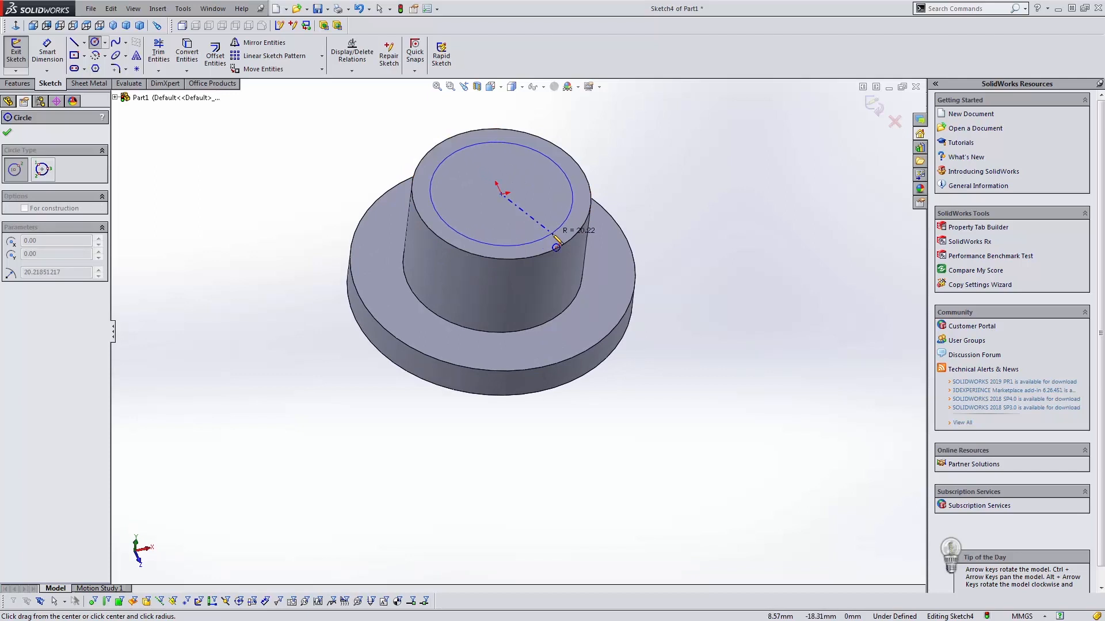
click(555, 247)
key(Escape)
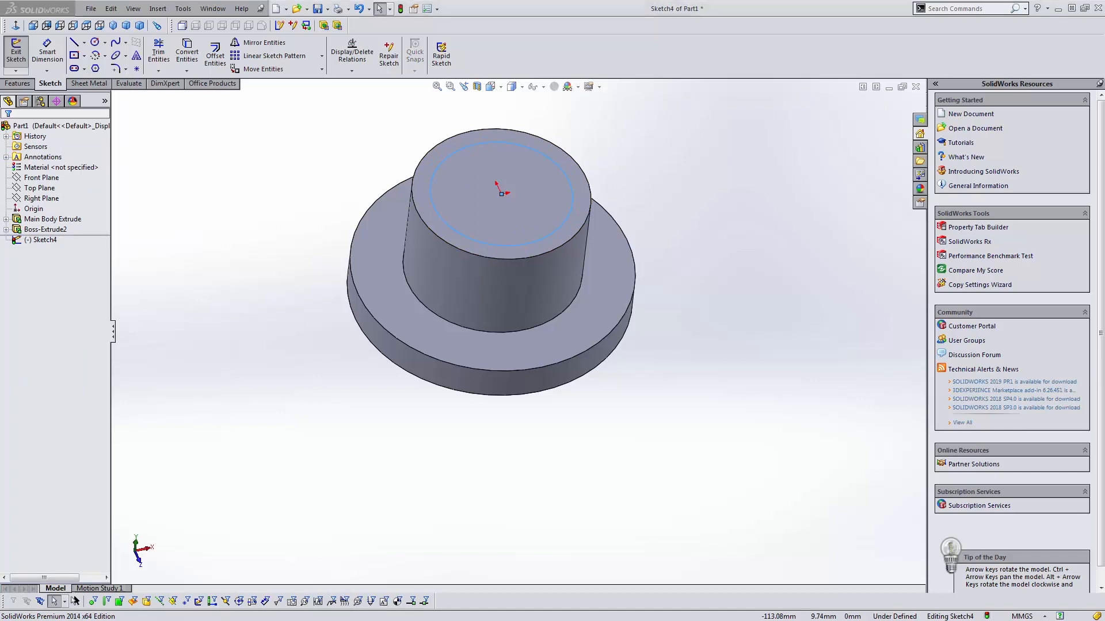
- Switch to the 28mm-ISBT-PCO-1881 finish PDF in Nitro Reader and examine the neck profile's diameter dimensions
drag(0, 98, 270, 1)
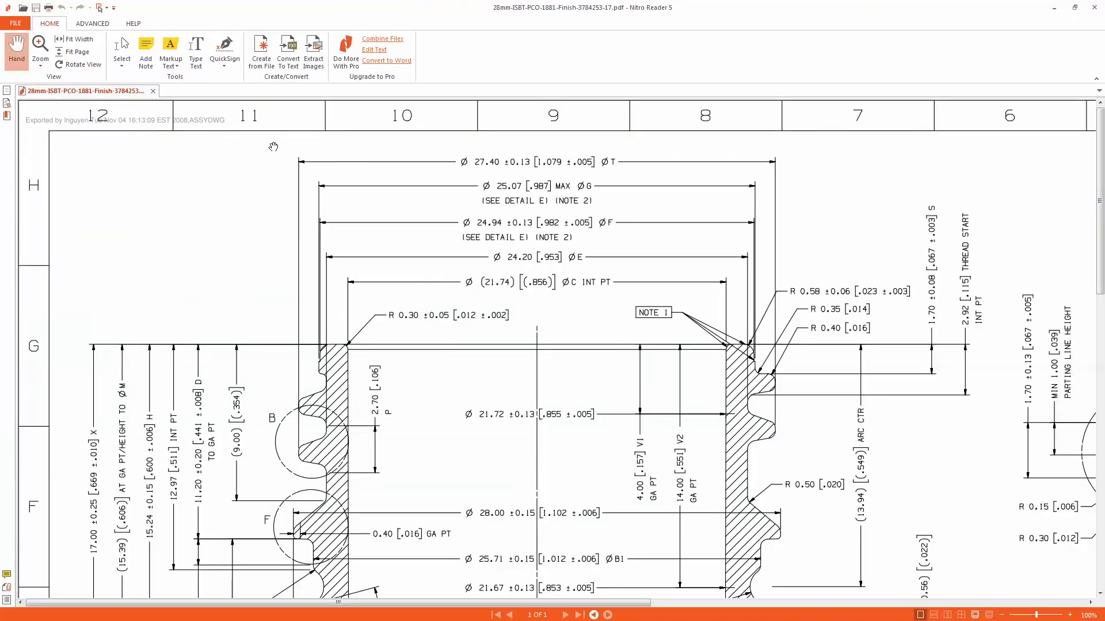
scroll(360, 288, down, 5)
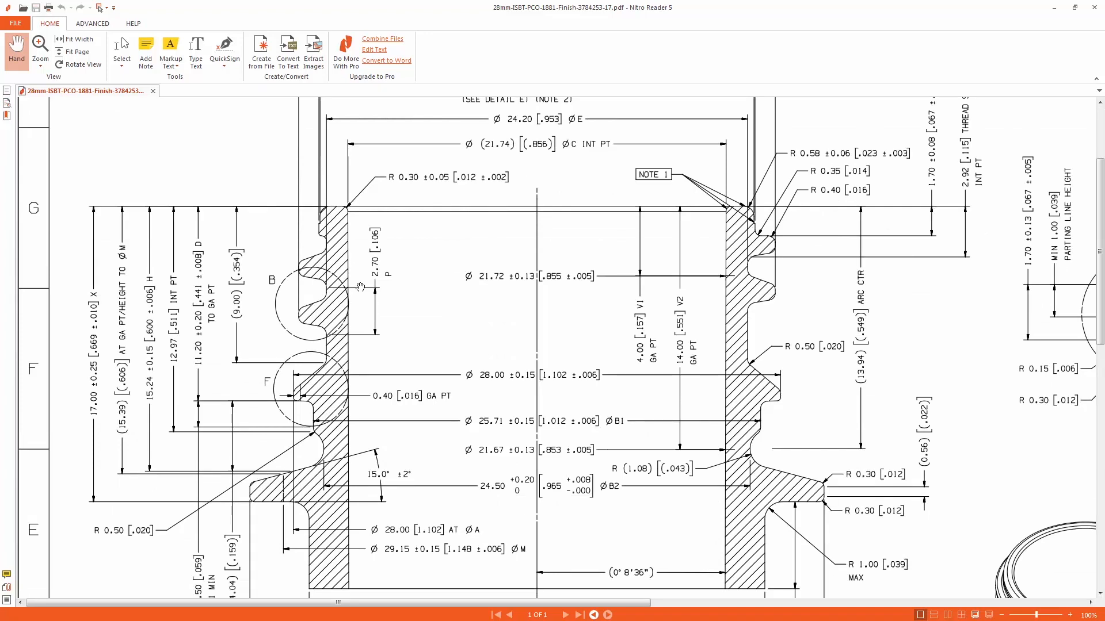
scroll(360, 288, down, 3)
scroll(315, 241, up, 6)
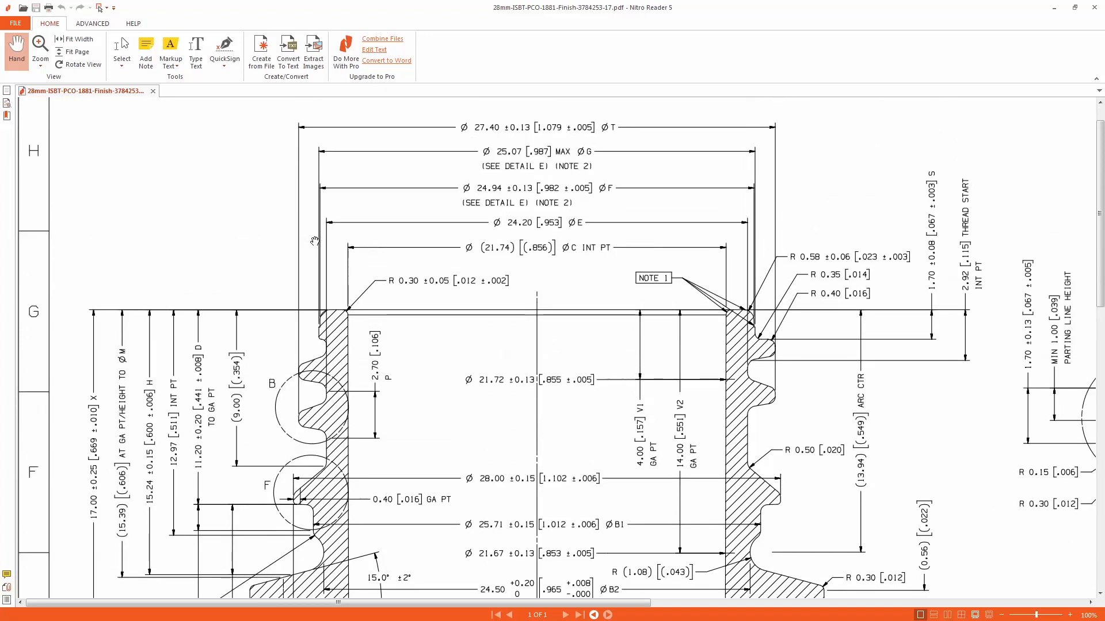
scroll(306, 376, down, 3)
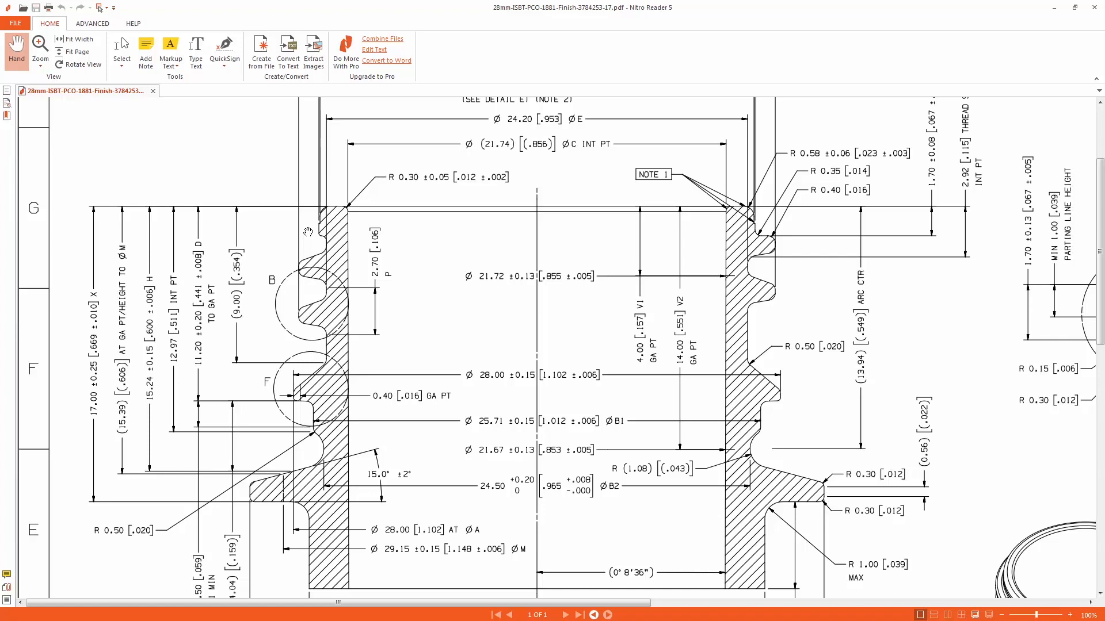
scroll(308, 232, up, 5)
scroll(403, 224, right, 1)
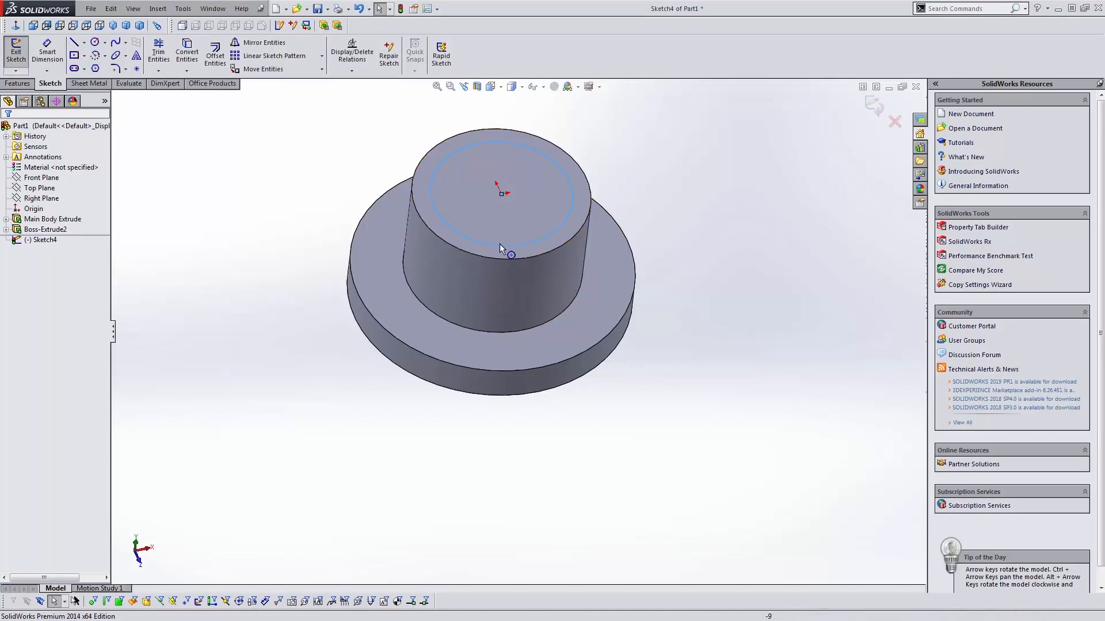
- Return to SolidWorks, dimension the sketched circle's diameter at 25.07 mm and exit the sketch
key(d)
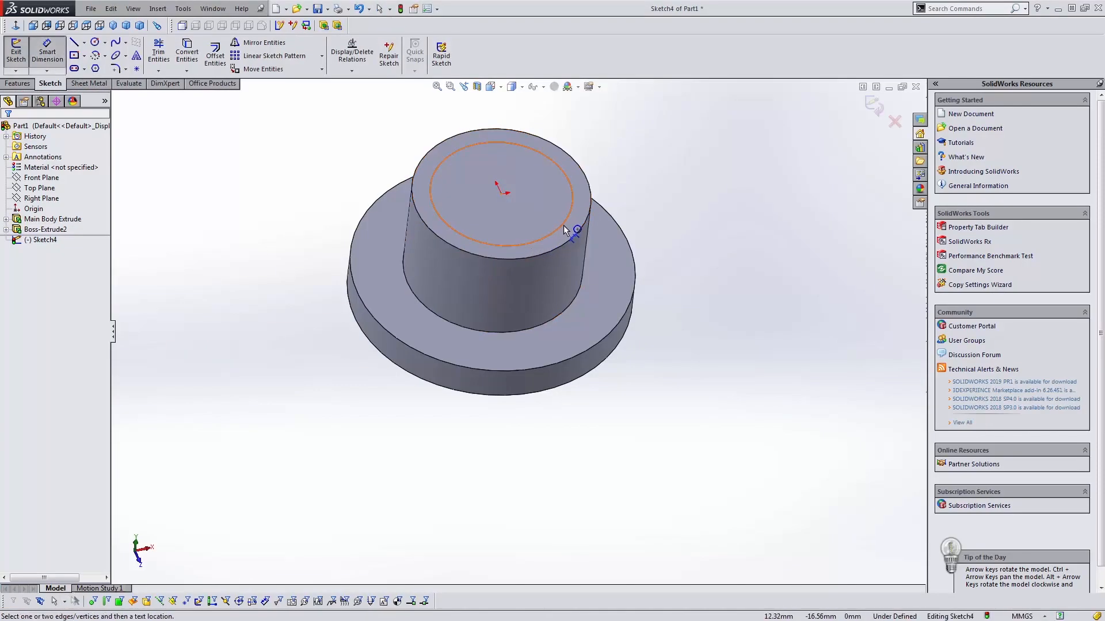
click(574, 205)
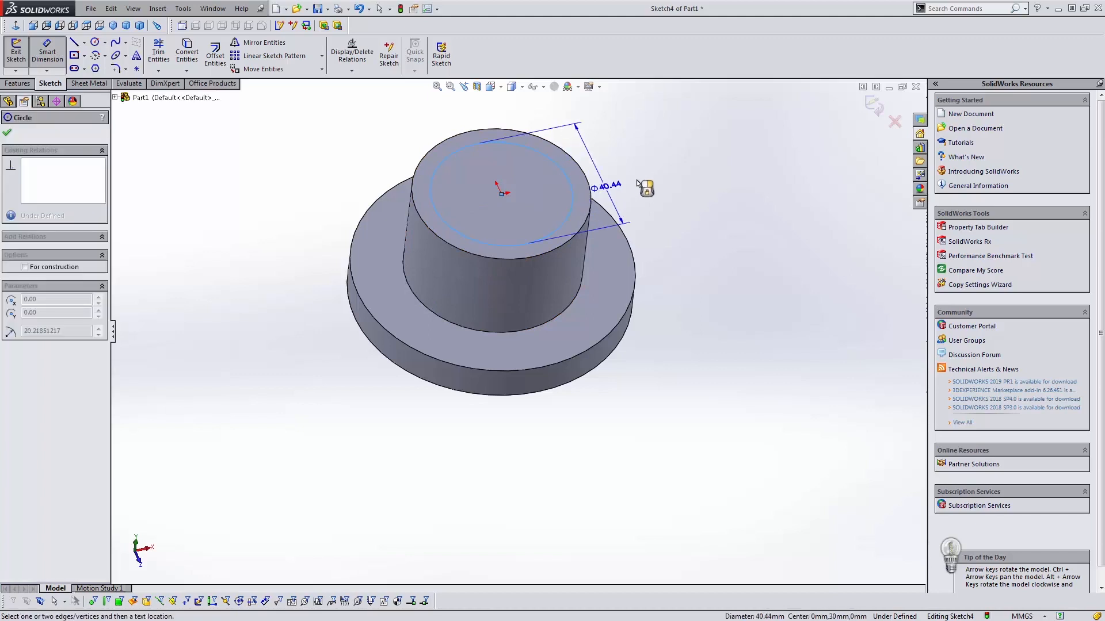
click(637, 185)
text(26)
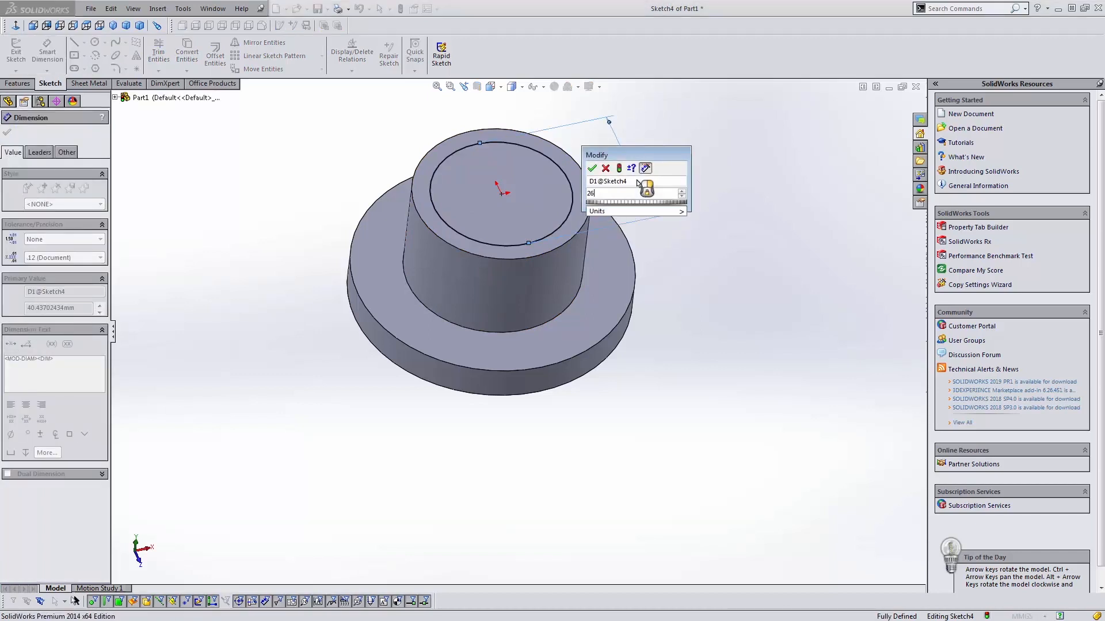
text(.)
key(BackSpace)
key(BackSpace)
text(5.07)
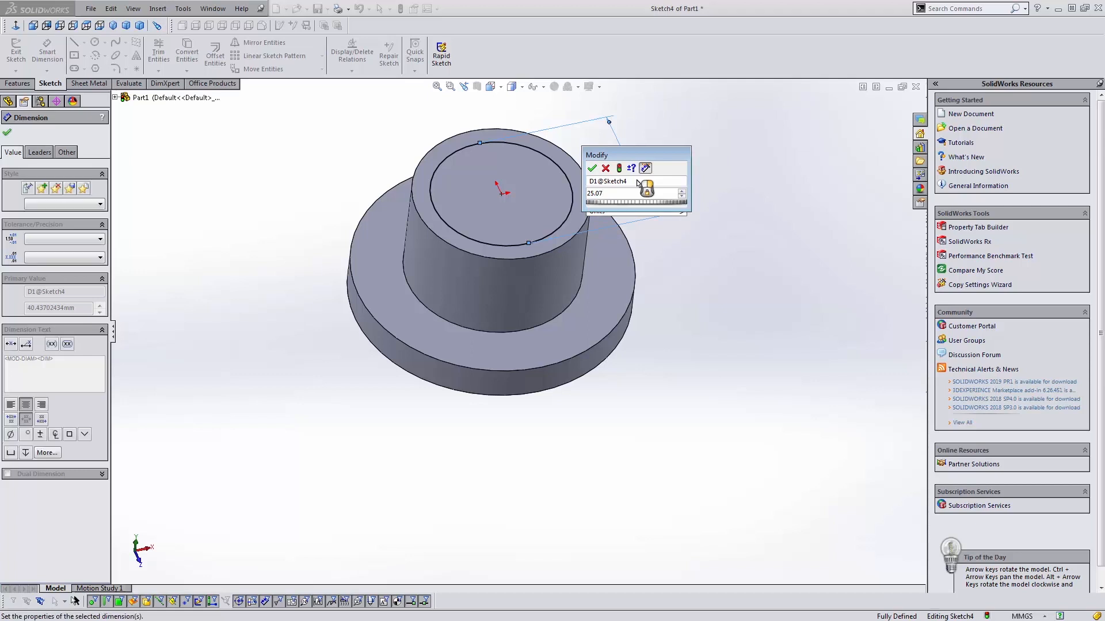
key(Return)
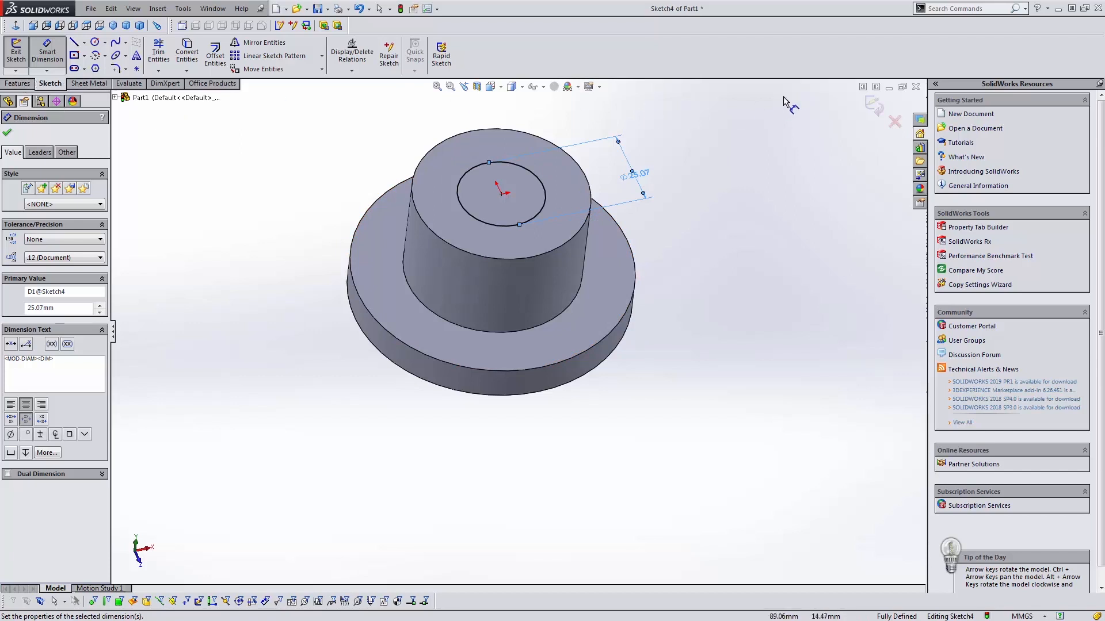
click(874, 107)
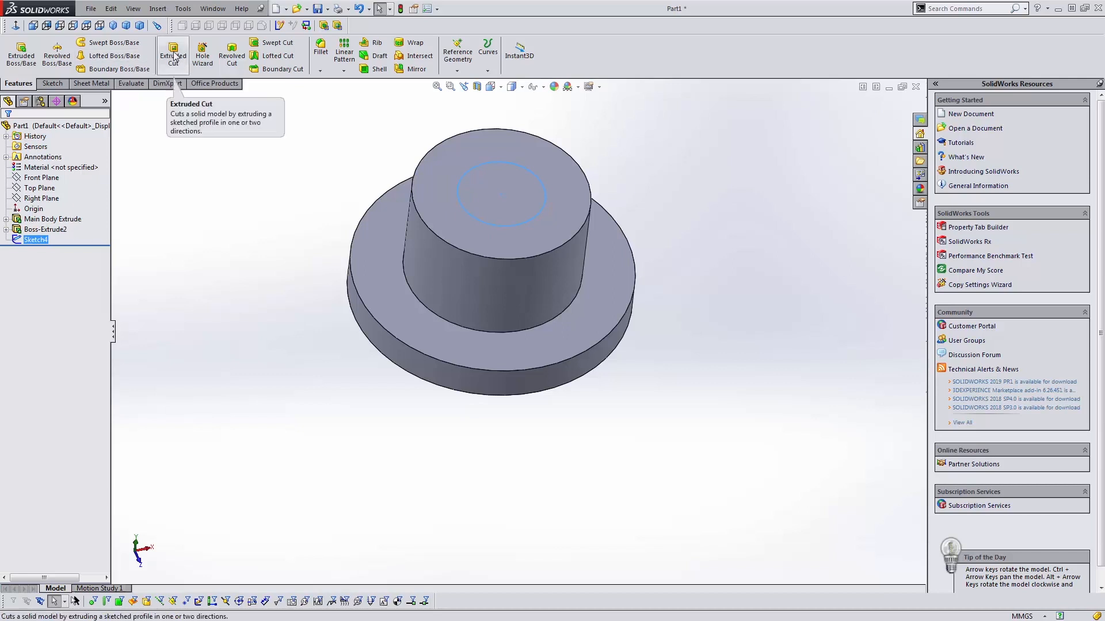
- Start an Extruded Cut from the circle sketch on the top face with the Through All end condition
click(215, 218)
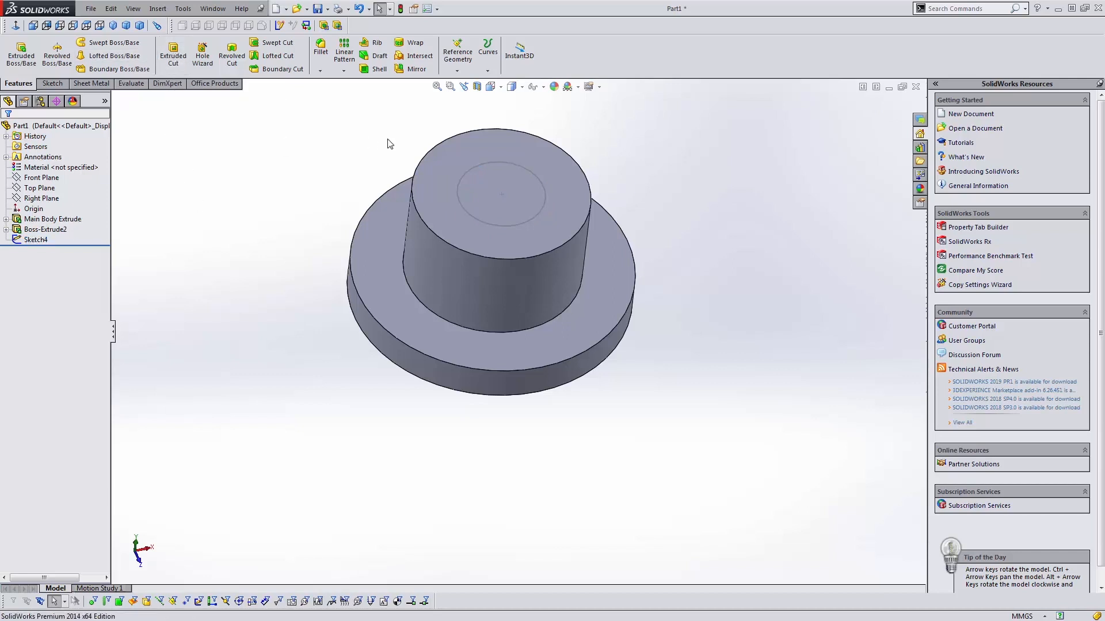
click(173, 54)
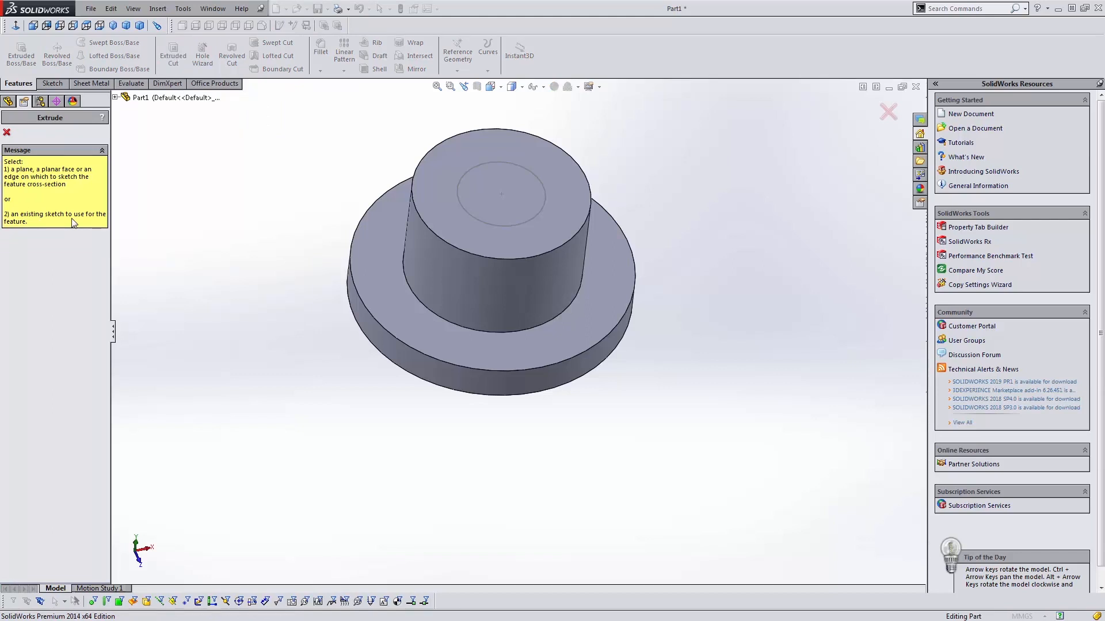
click(465, 208)
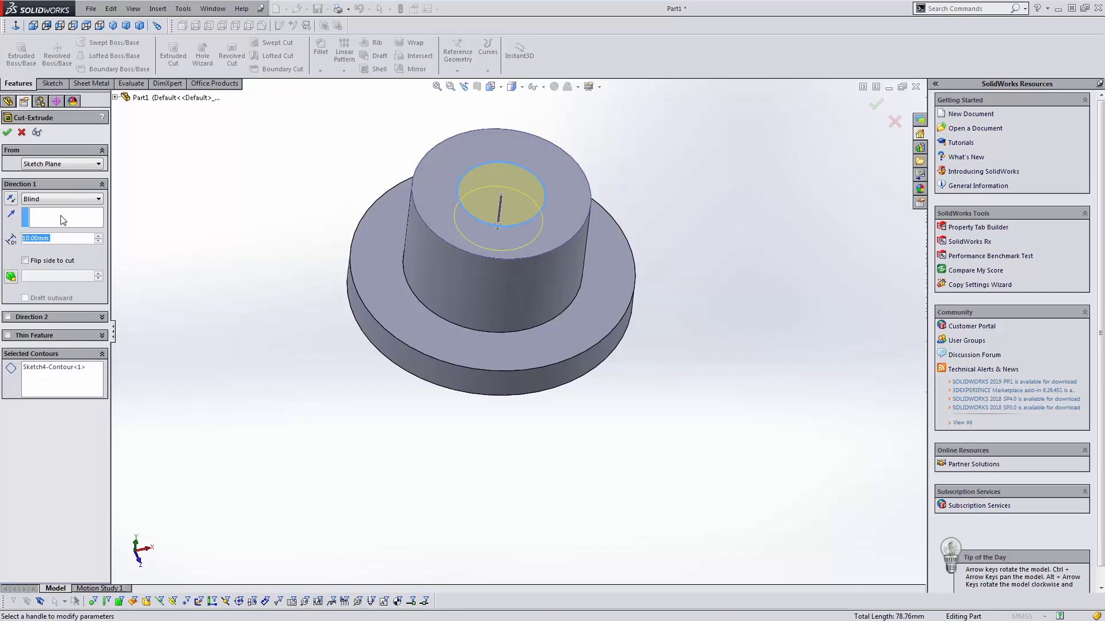
middle_drag(501, 242, 530, 229)
scroll(518, 204, up, 3)
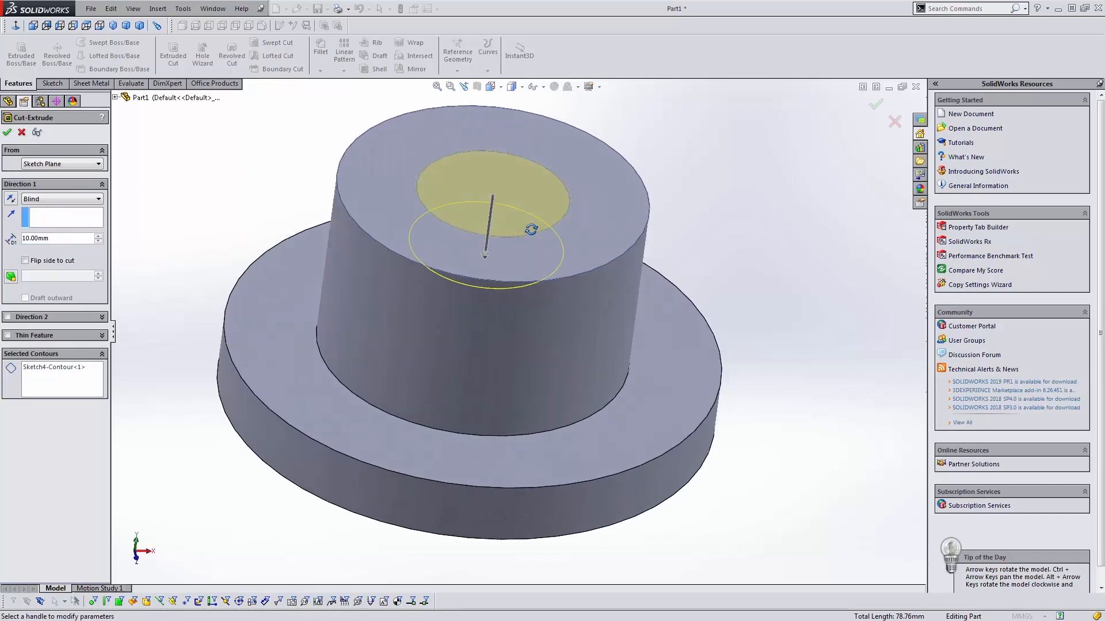
click(56, 198)
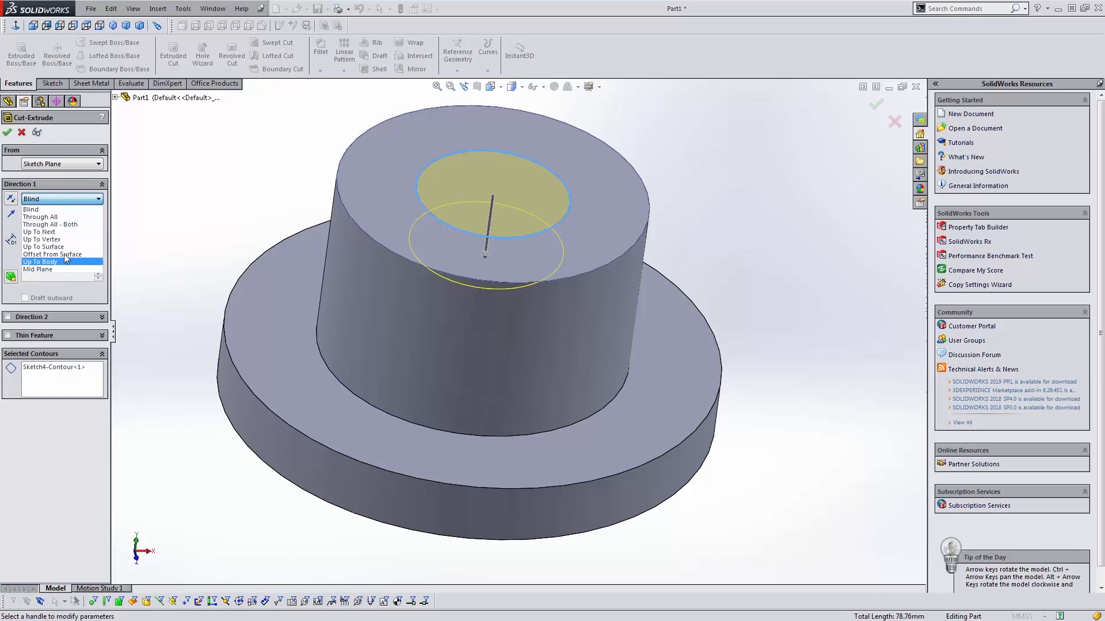
click(40, 217)
middle_drag(221, 289, 358, 259)
- Try the Through All - Both end condition for the cut, and switch Direction 1 back to Through All
click(92, 201)
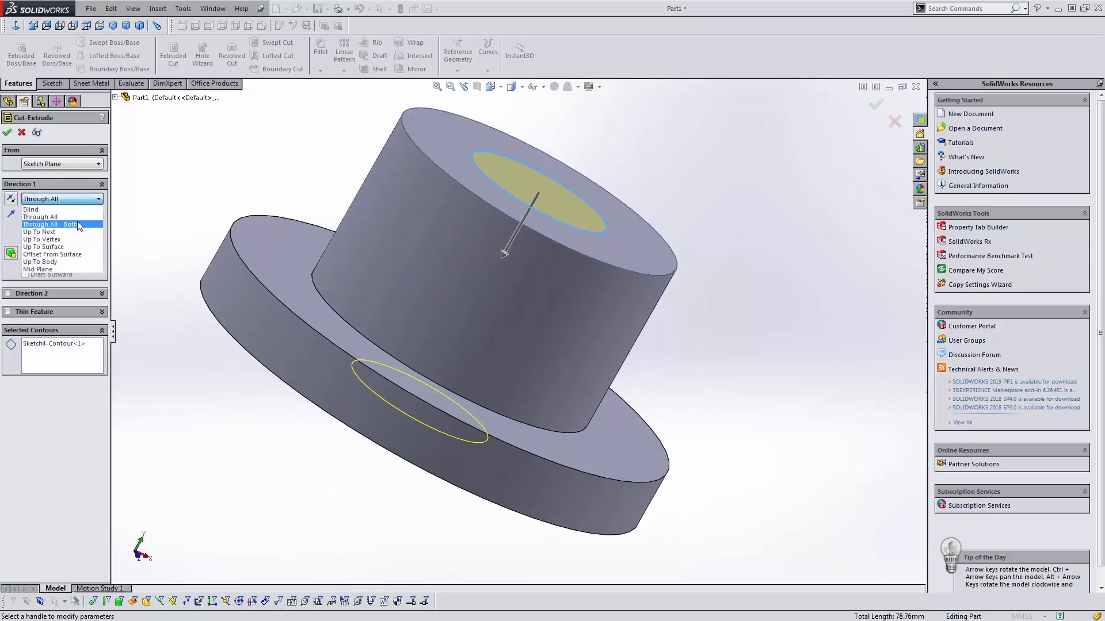
click(88, 224)
scroll(402, 238, up, 3)
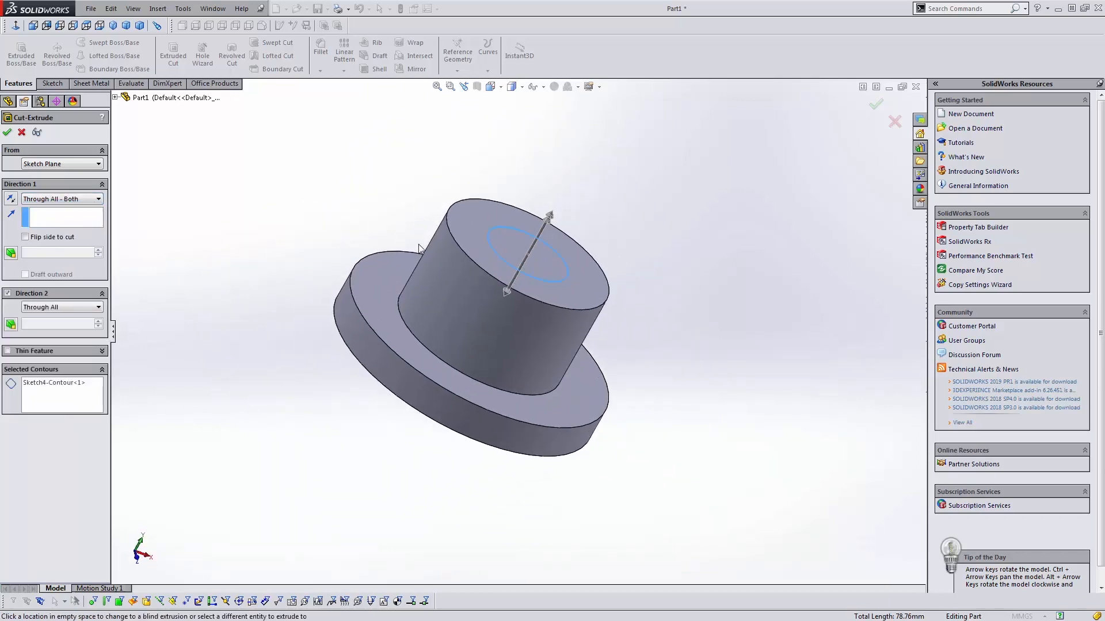
click(71, 205)
click(67, 215)
click(57, 199)
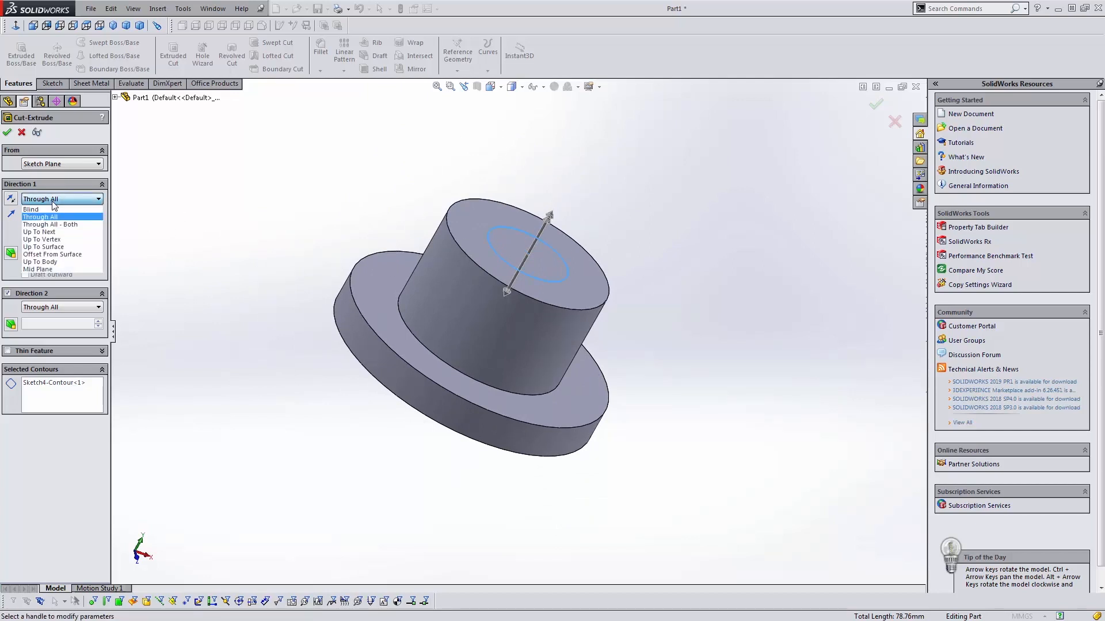
click(55, 217)
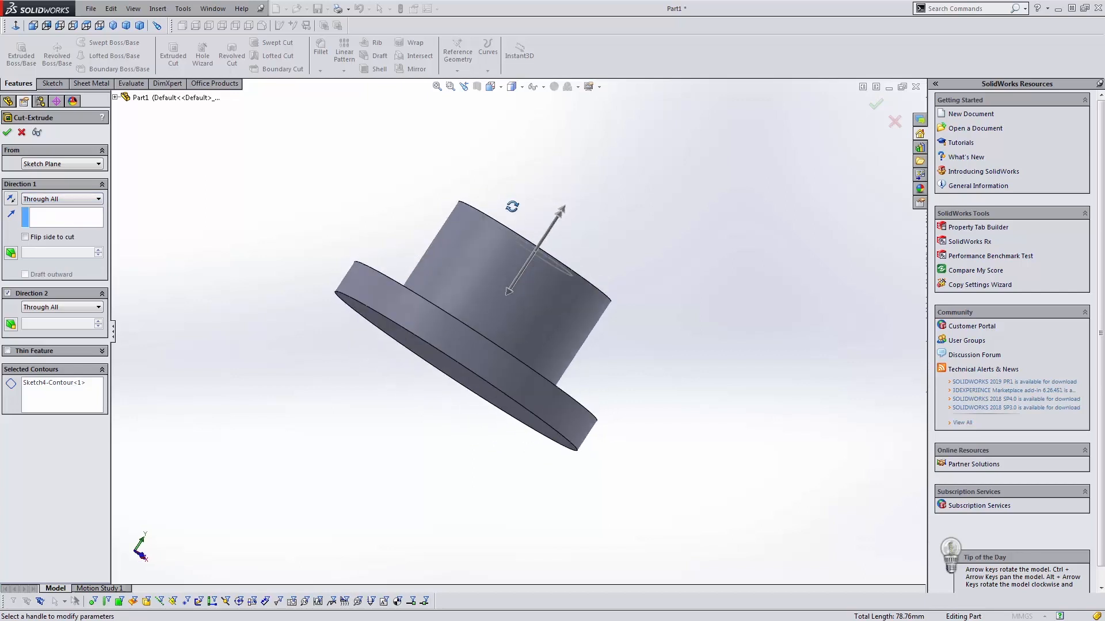
- Try a Blind end condition with the cut direction reversed, turn off Direction 2, and point the cut back into the cylinder
click(44, 199)
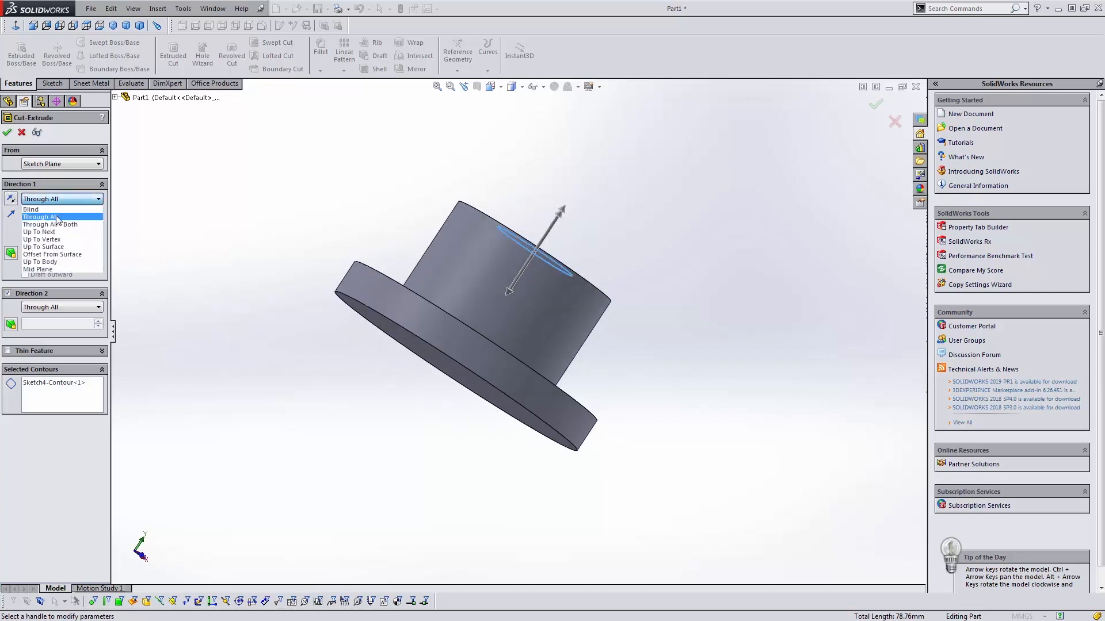
click(48, 209)
click(50, 262)
click(11, 199)
middle_drag(229, 234, 418, 235)
scroll(418, 235, down, 2)
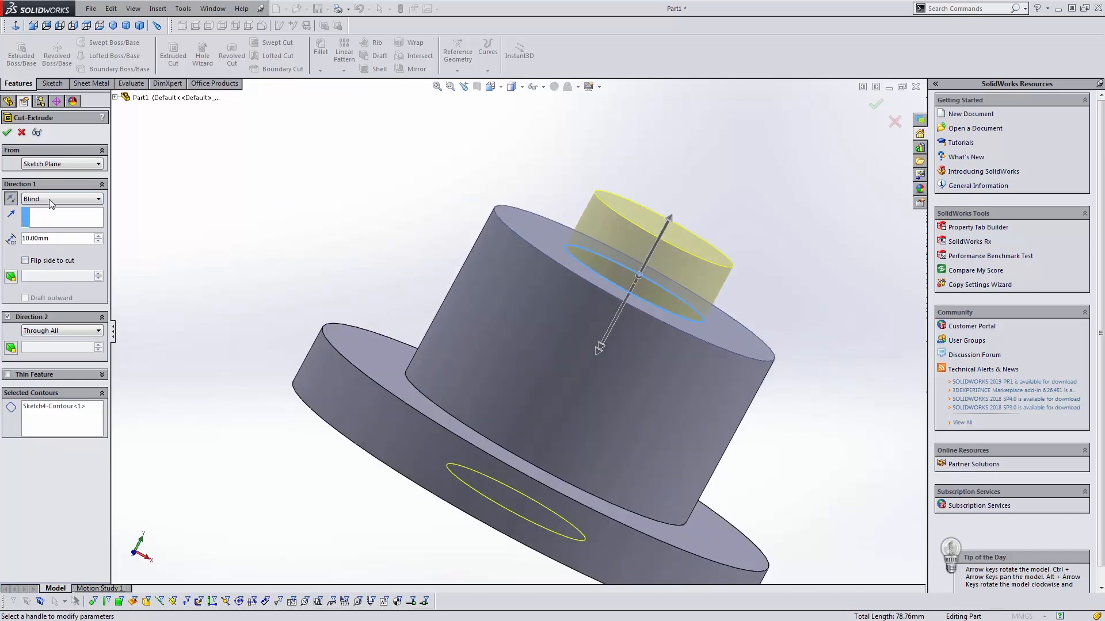
click(8, 317)
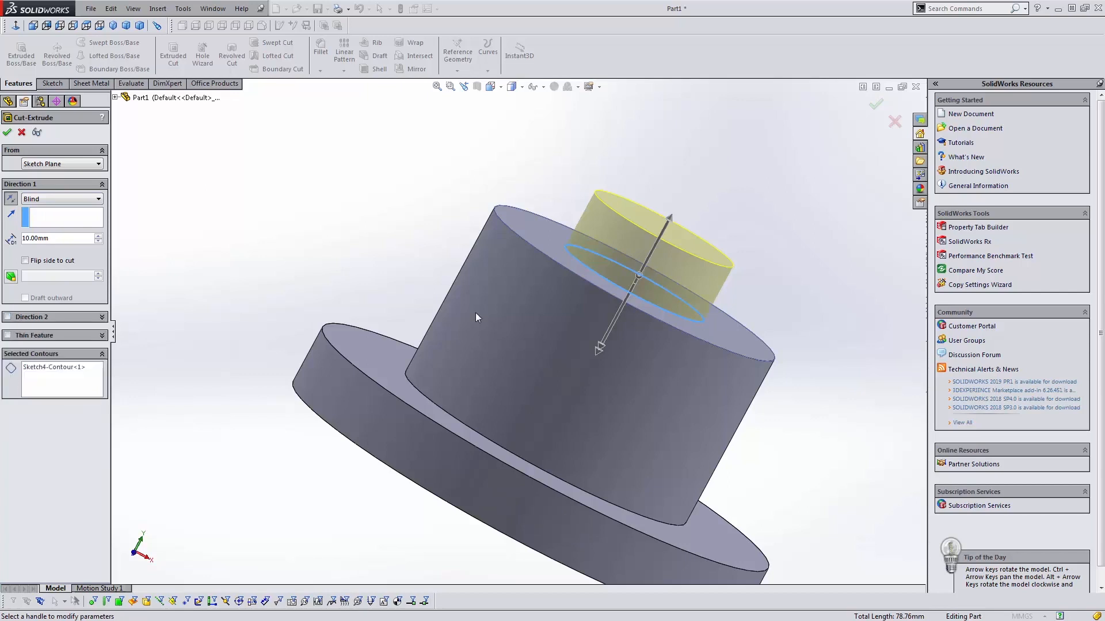
click(11, 199)
click(11, 199)
click(11, 199)
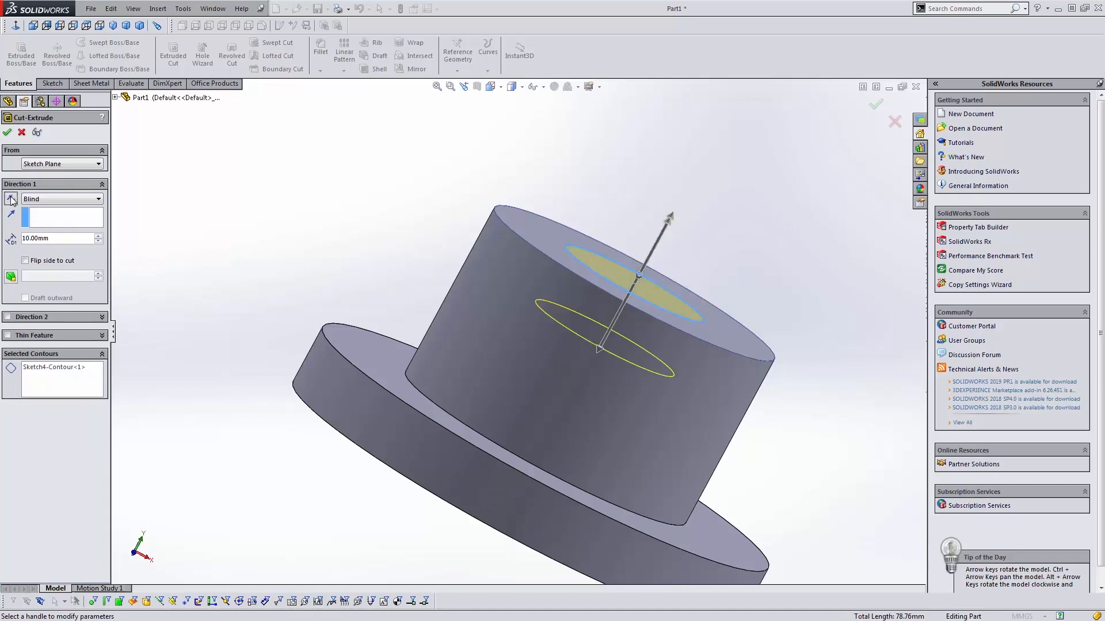
- Finish the cut with the Offset From Surface end condition, 5 mm from the flange's bottom face
click(73, 199)
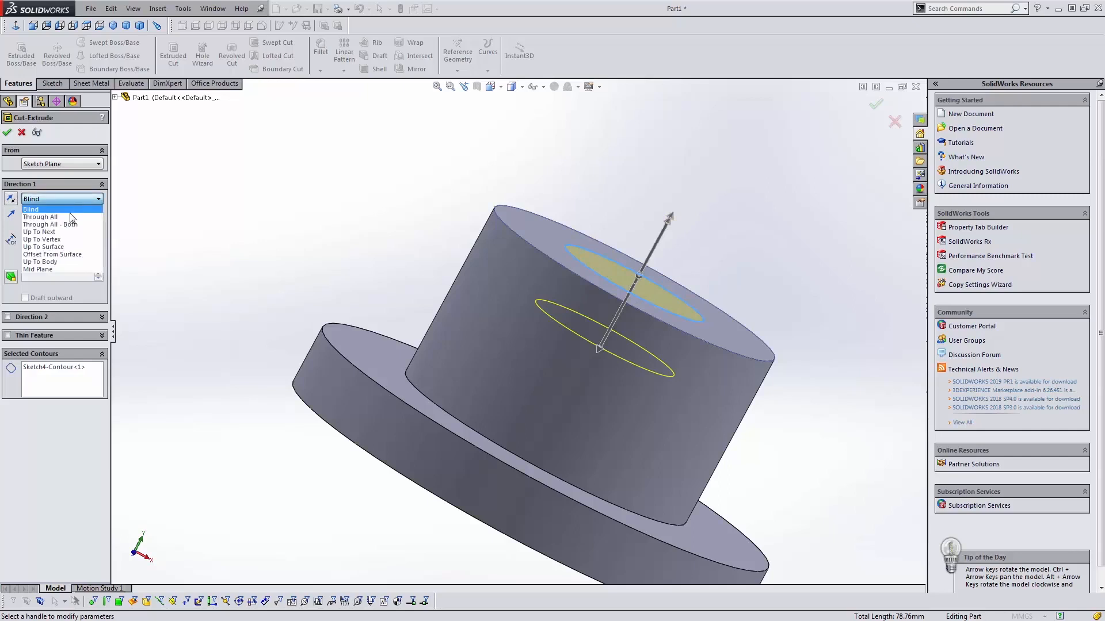
click(75, 254)
middle_drag(346, 256, 366, 189)
click(382, 403)
middle_drag(383, 403, 483, 439)
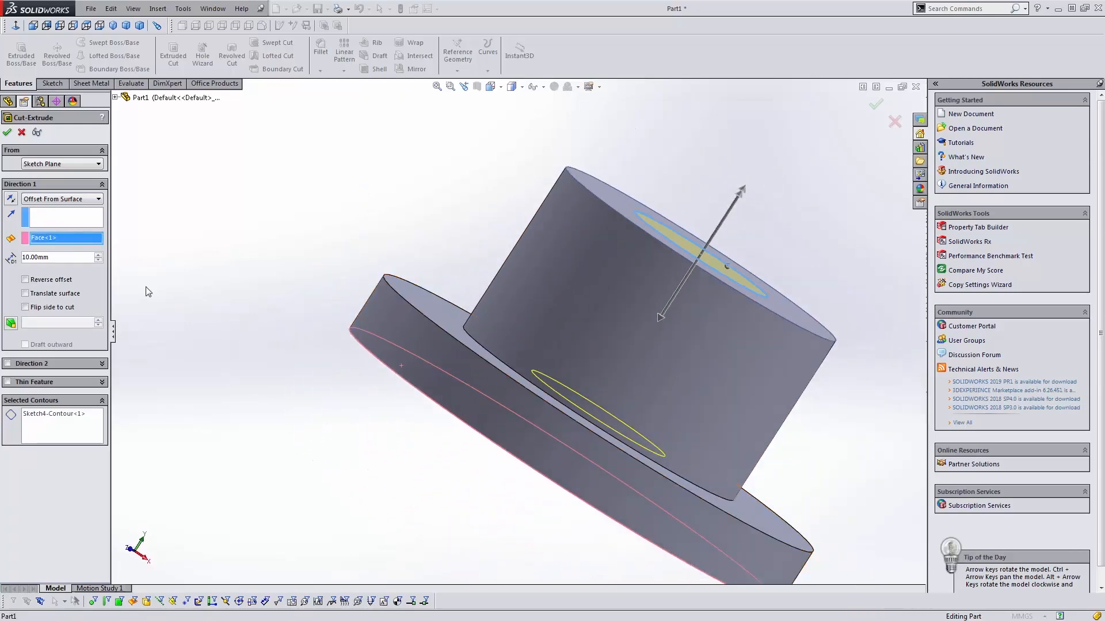
click(60, 257)
text(5)
key(Return)
middle_drag(466, 289, 359, 254)
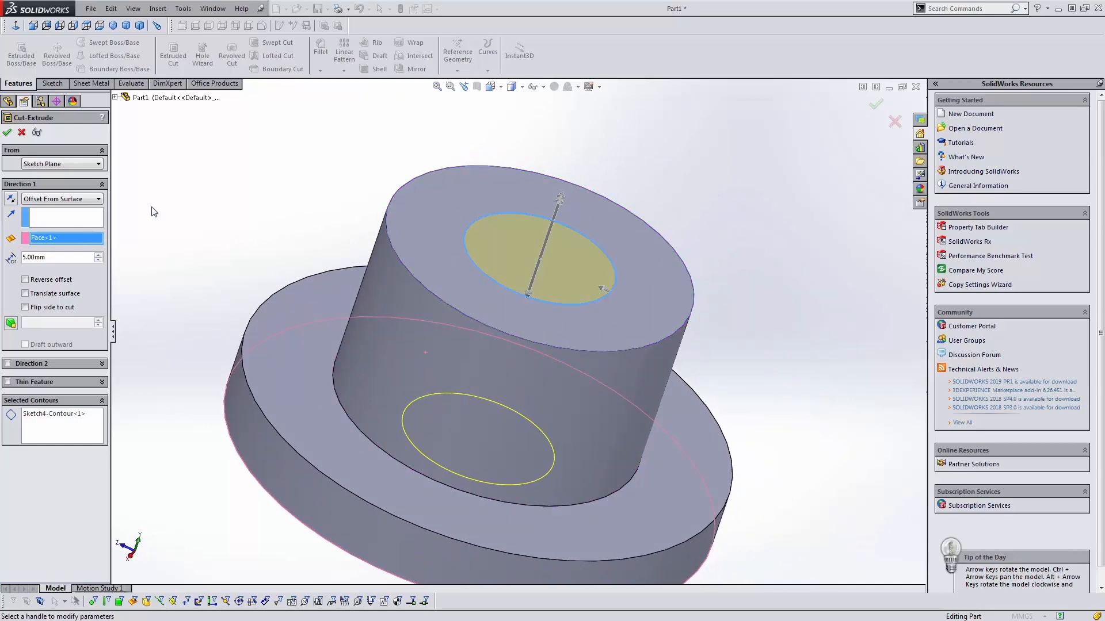
click(7, 133)
- Start a new sketch on the base flange's upper annular face and orient the view normal to it
middle_drag(512, 305, 530, 286)
scroll(528, 332, up, 4)
scroll(482, 356, down, 4)
middle_click(484, 355)
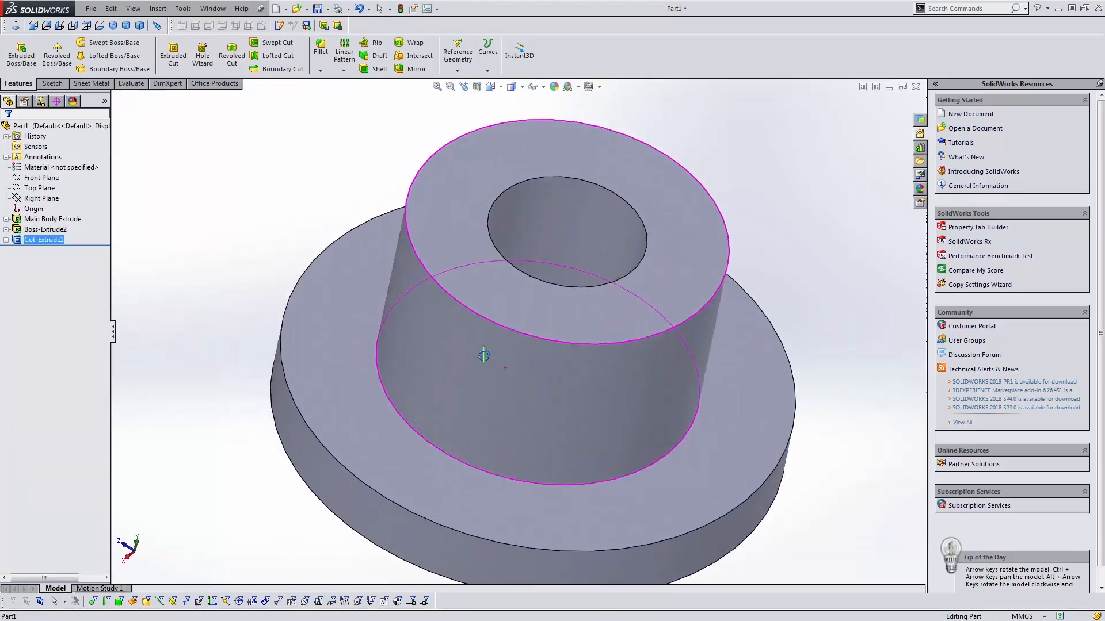
middle_drag(484, 355, 496, 419)
scroll(406, 296, up, 2)
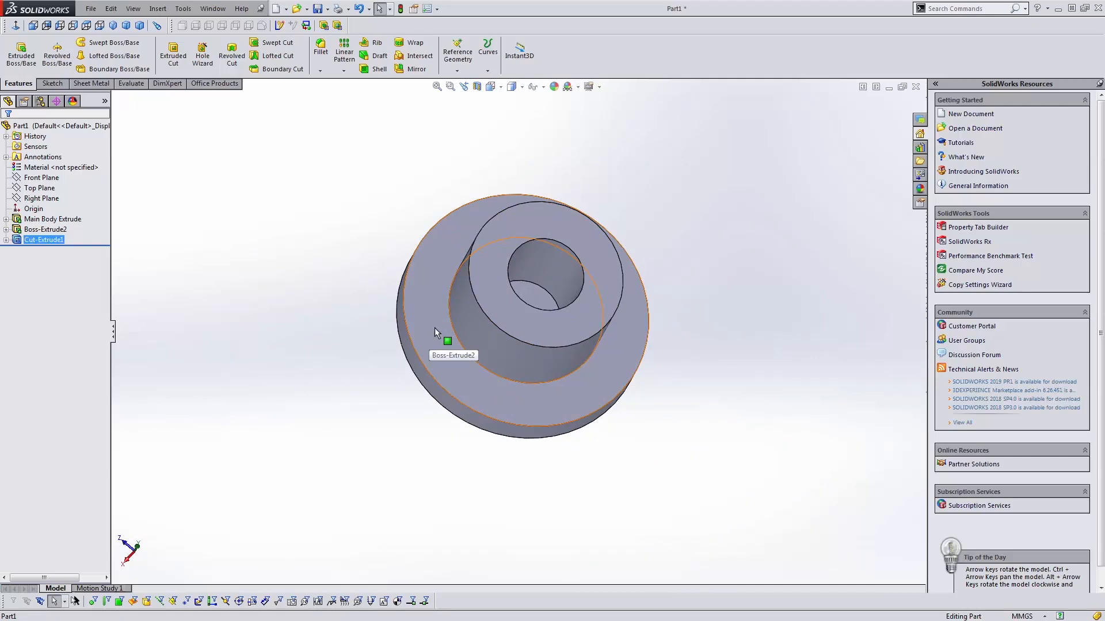
click(435, 316)
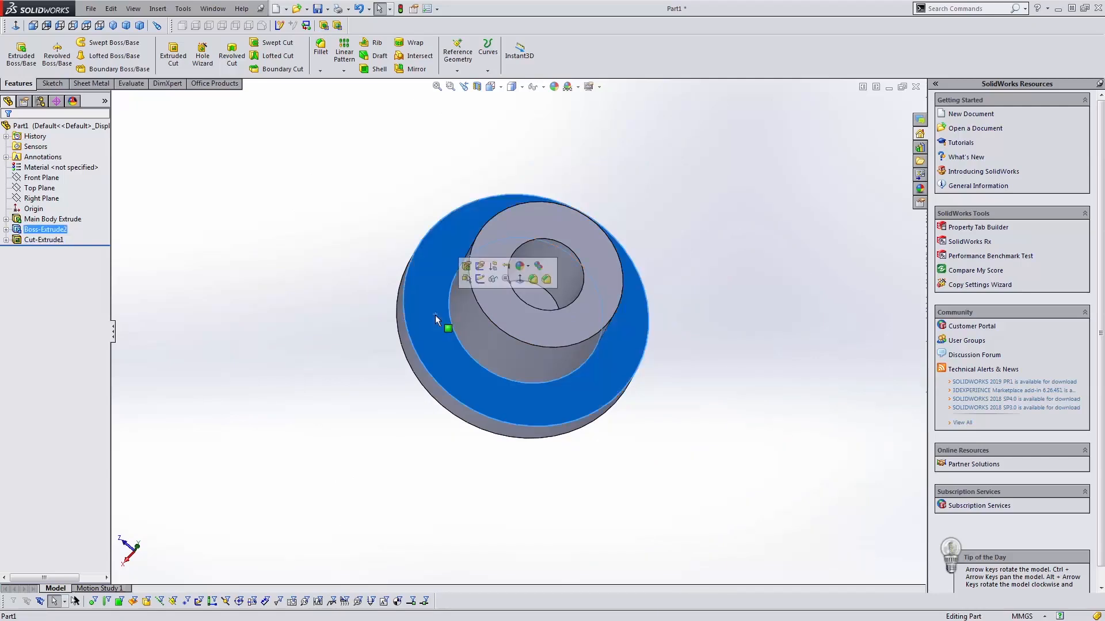
key(s)
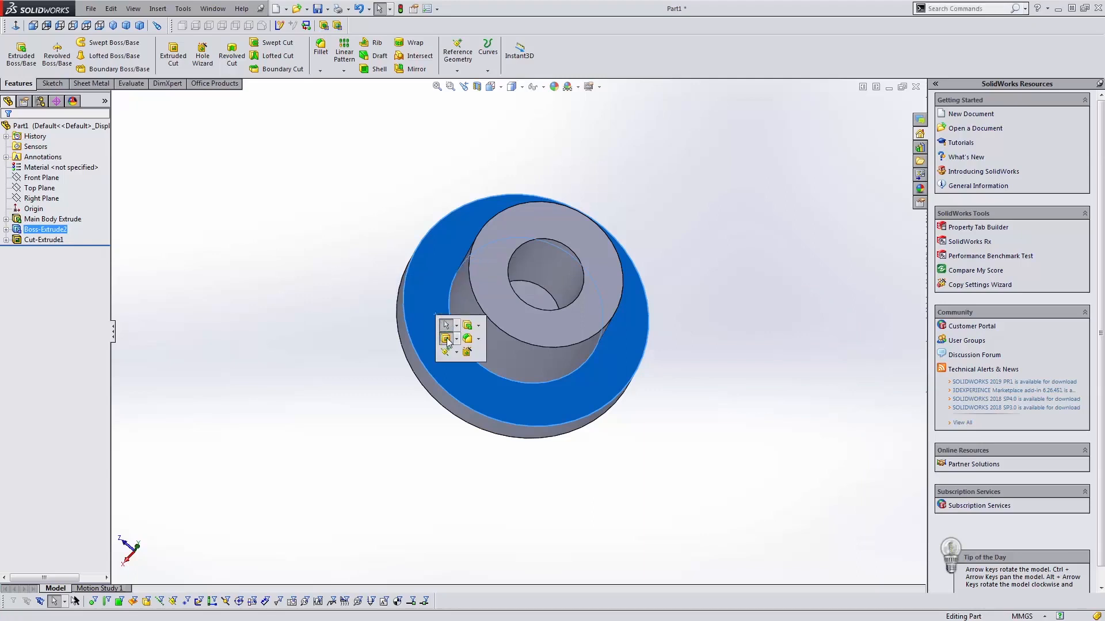
click(447, 339)
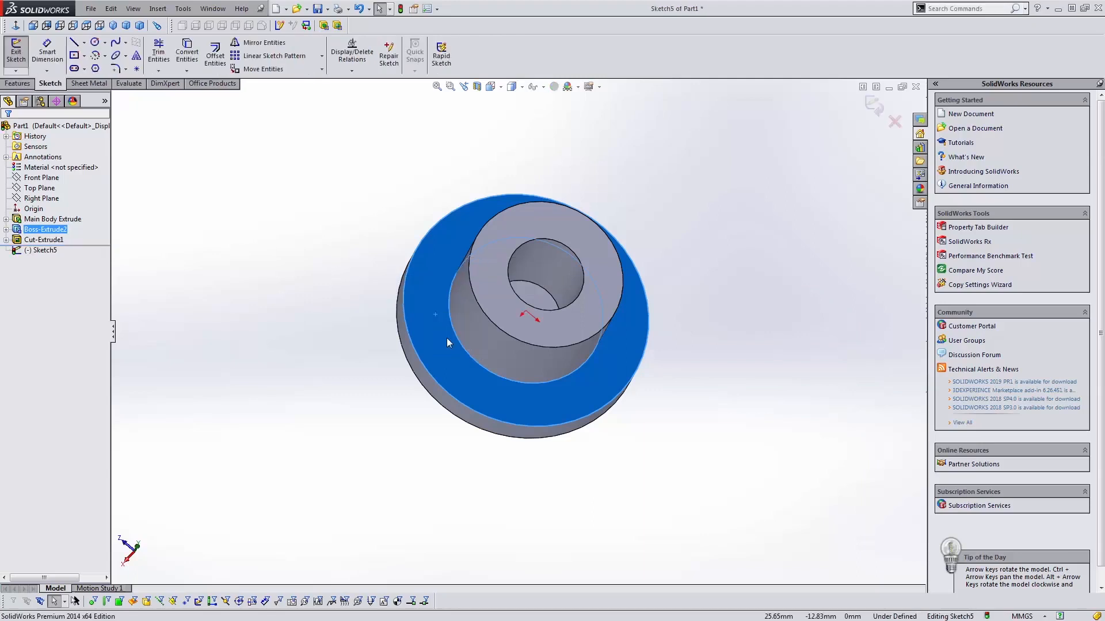
click(16, 26)
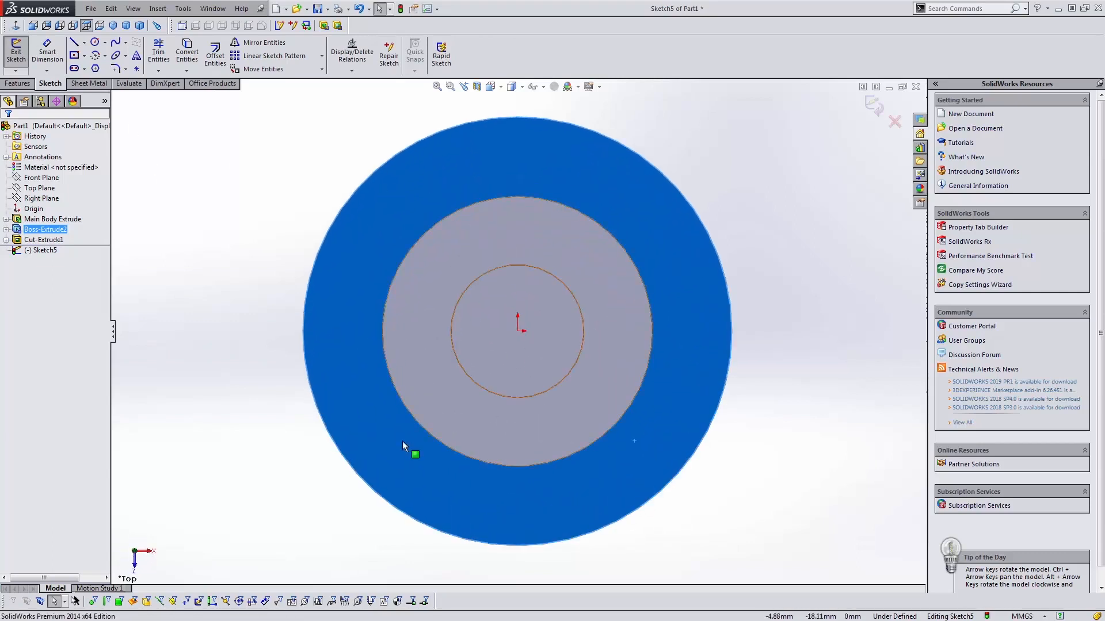
key(s)
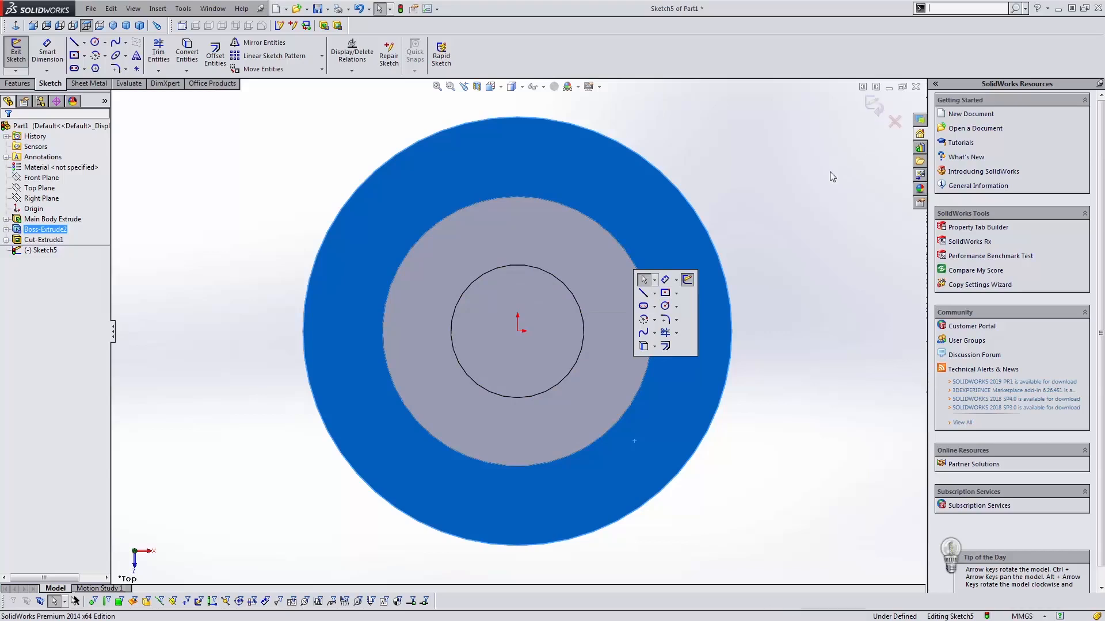
click(665, 294)
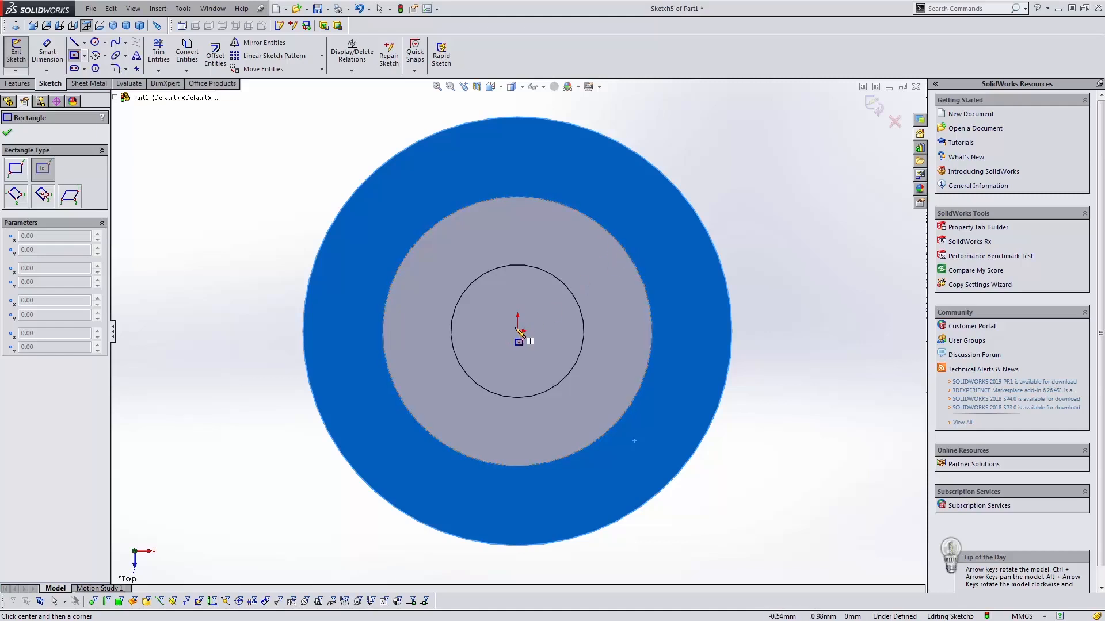
click(382, 332)
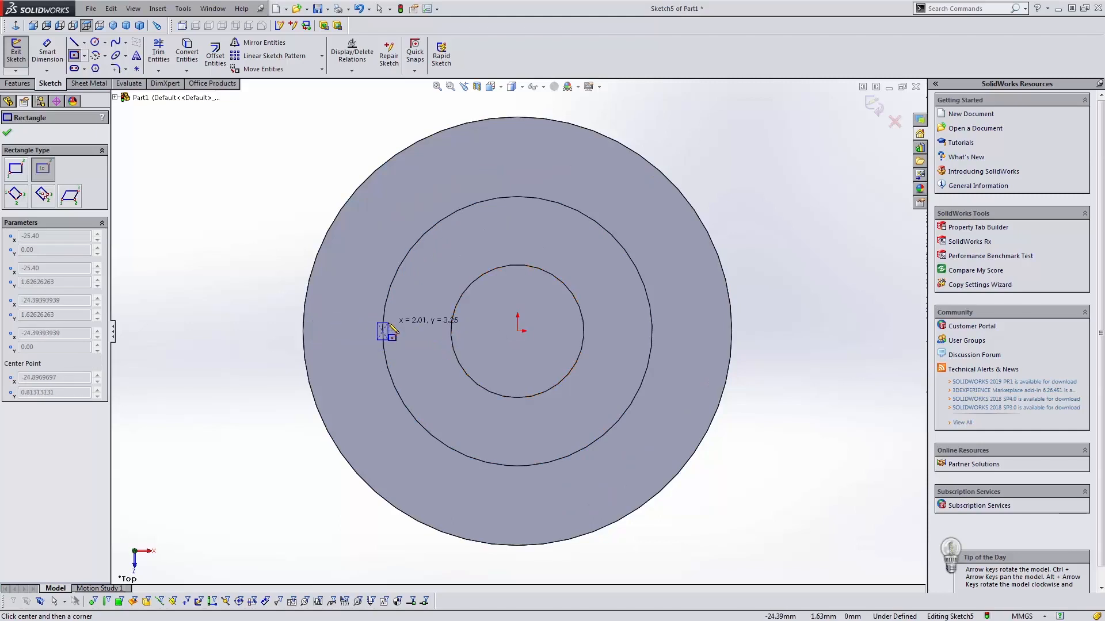
key(Escape)
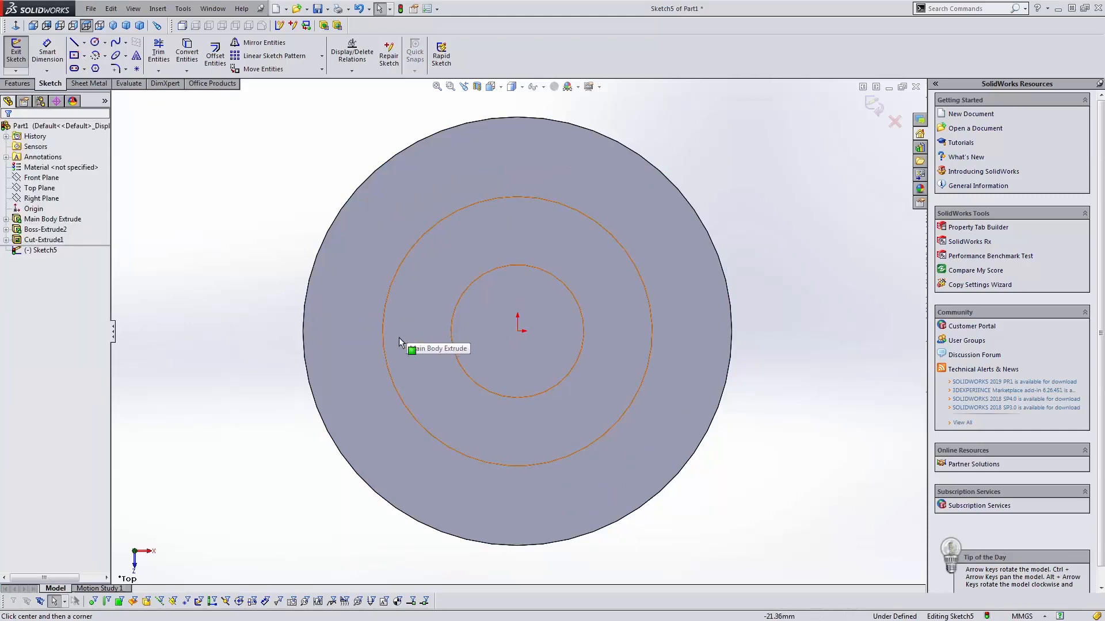
- Sketch a corner rectangle about 6 mm high, running from the flange across the cylinder wall into the central hole
key(s)
click(466, 355)
key(s)
click(473, 354)
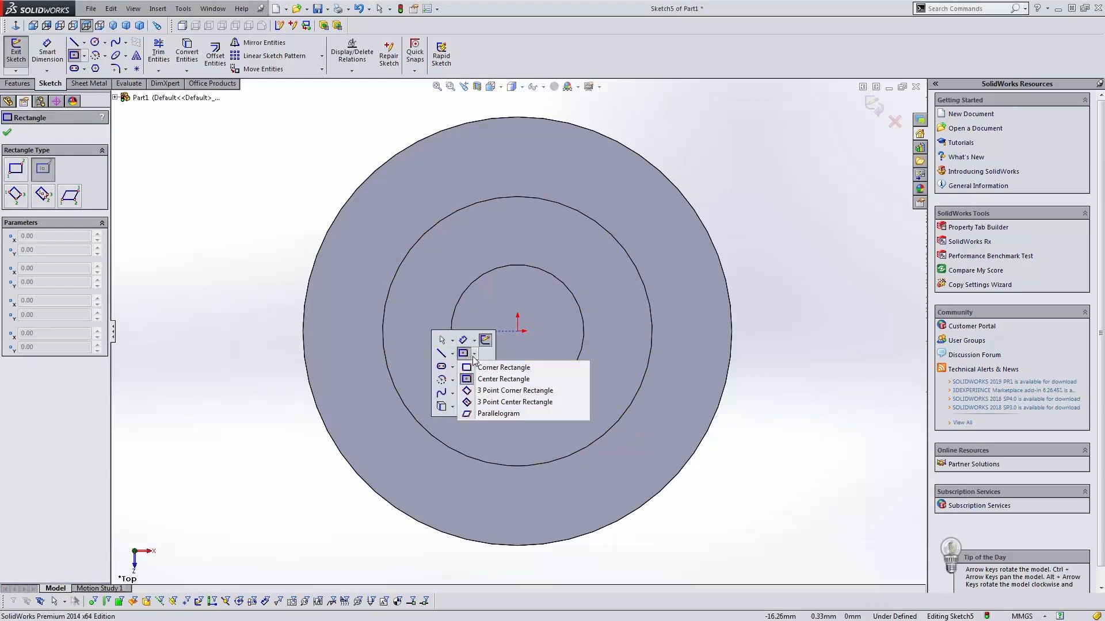
click(487, 363)
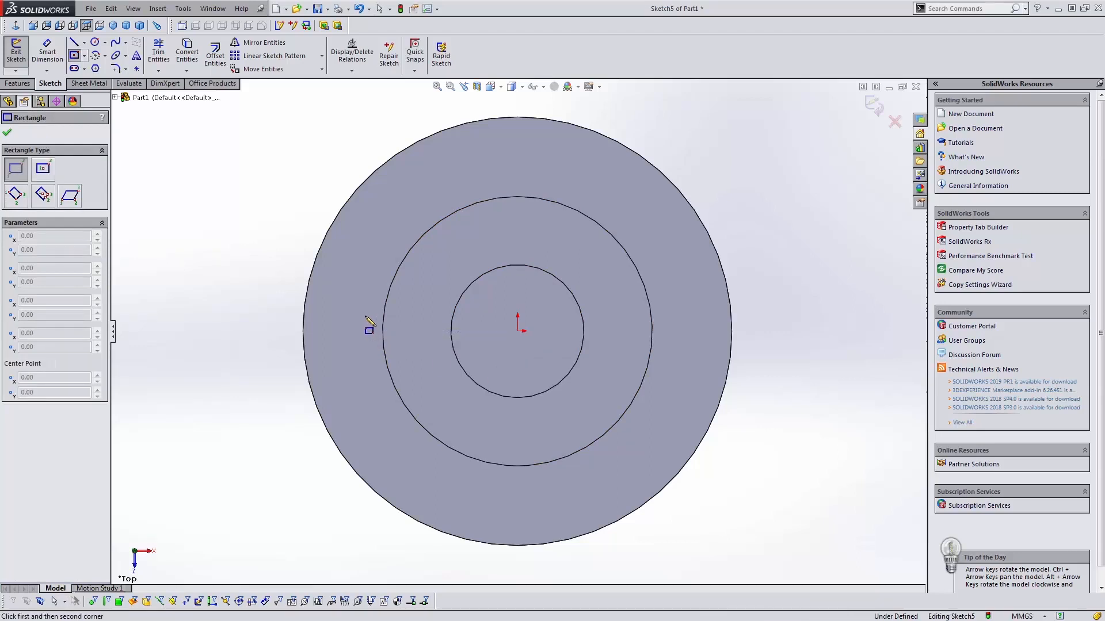
click(365, 315)
click(462, 347)
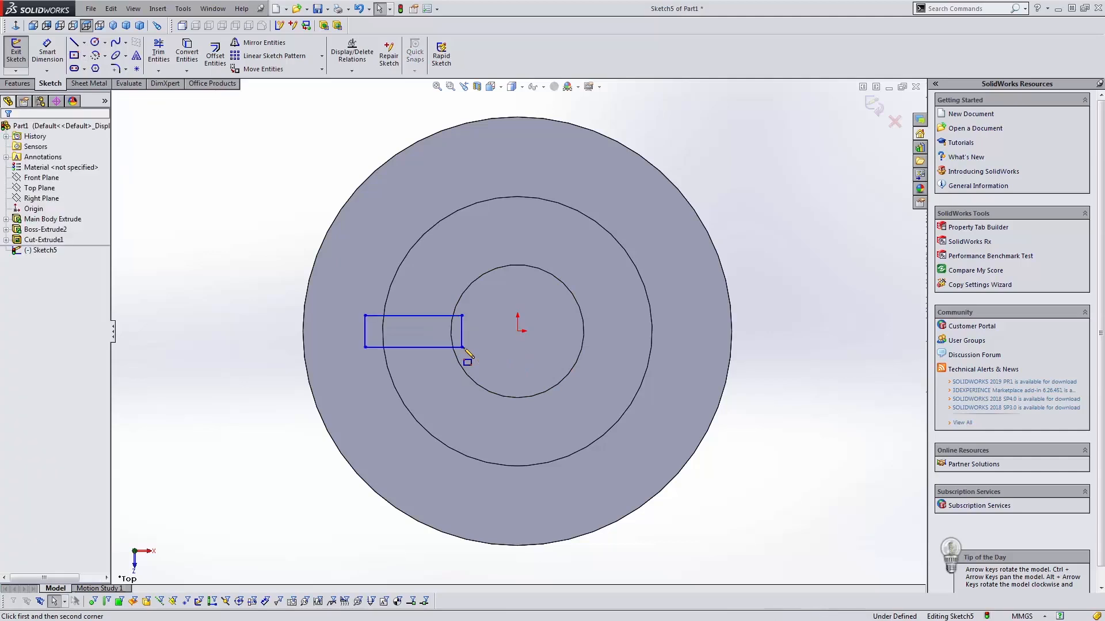
- Add a Horizontal relation between the midpoint of the rectangle's inner short edge and the origin
click(518, 331)
click(463, 331)
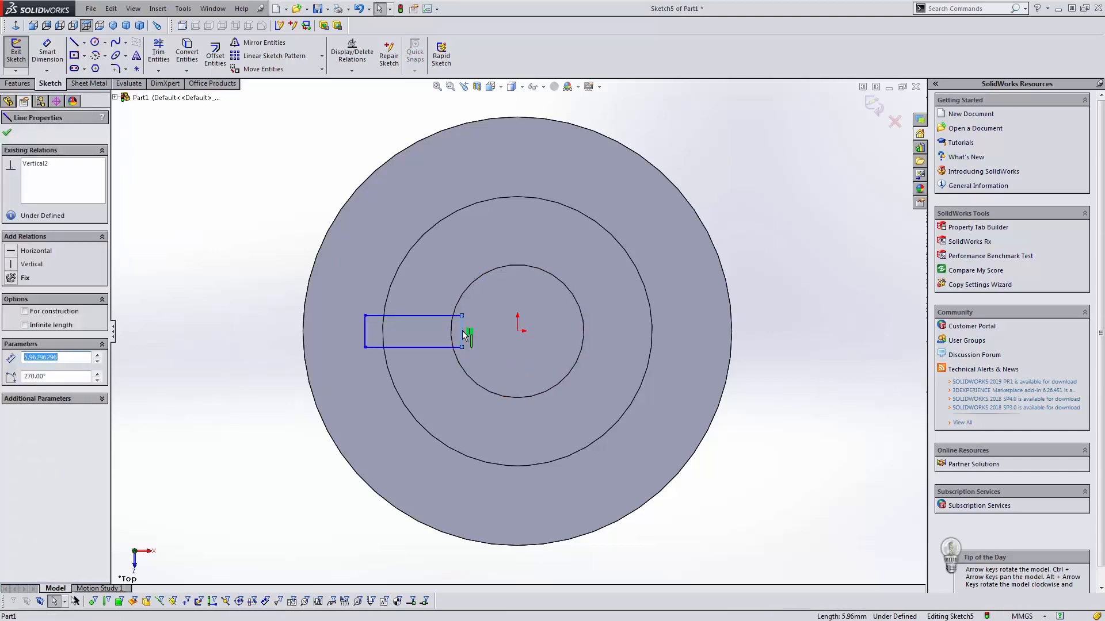
right_click(464, 331)
click(505, 359)
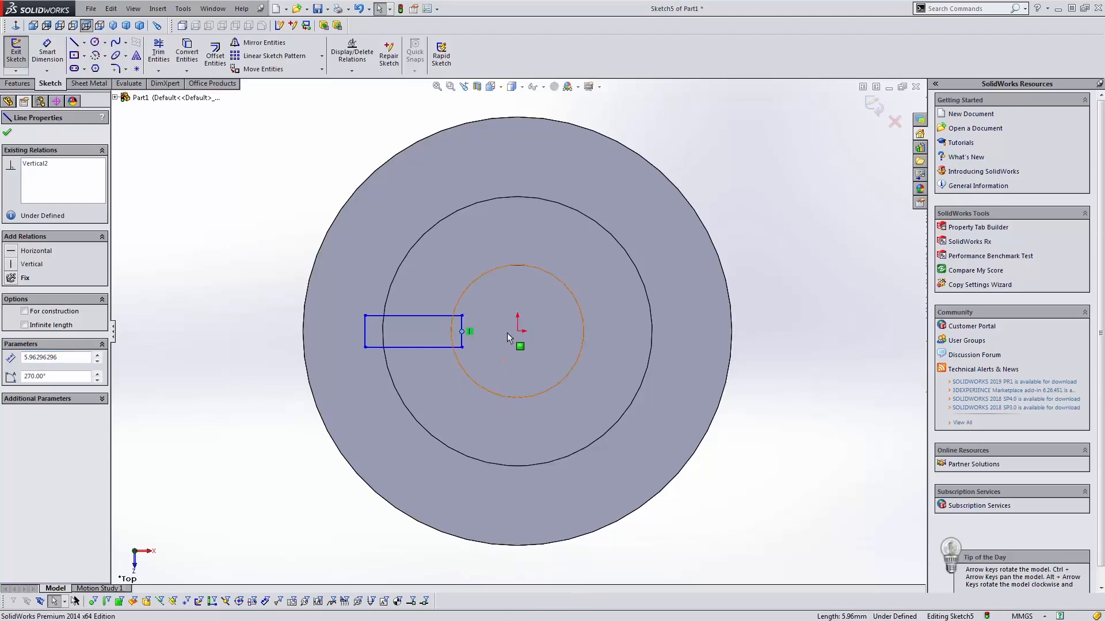
ctrl+click(517, 332)
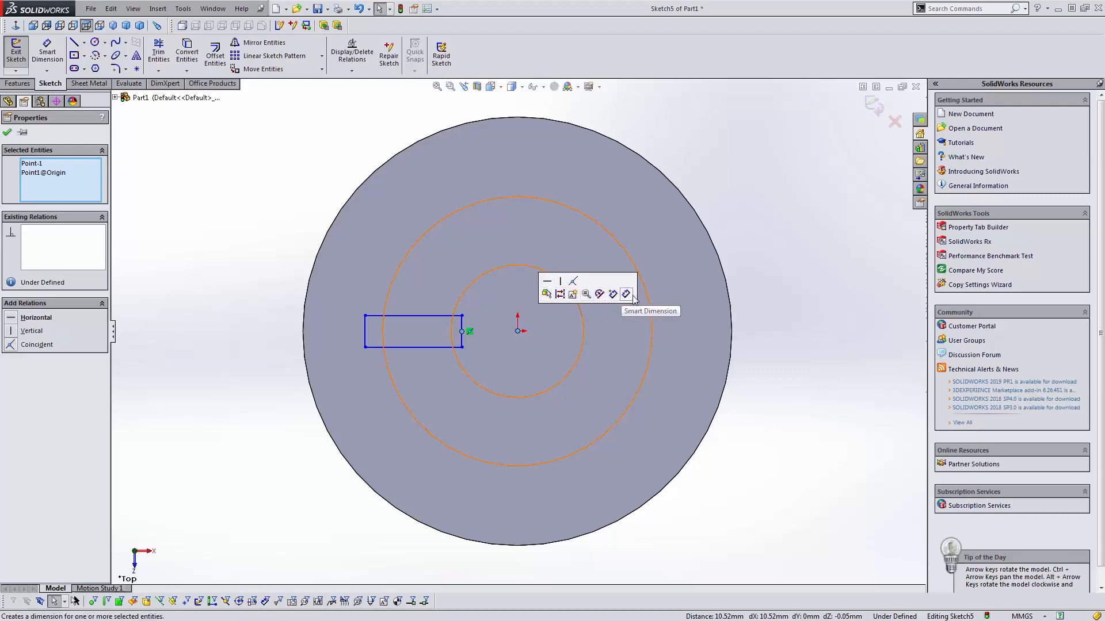
click(547, 282)
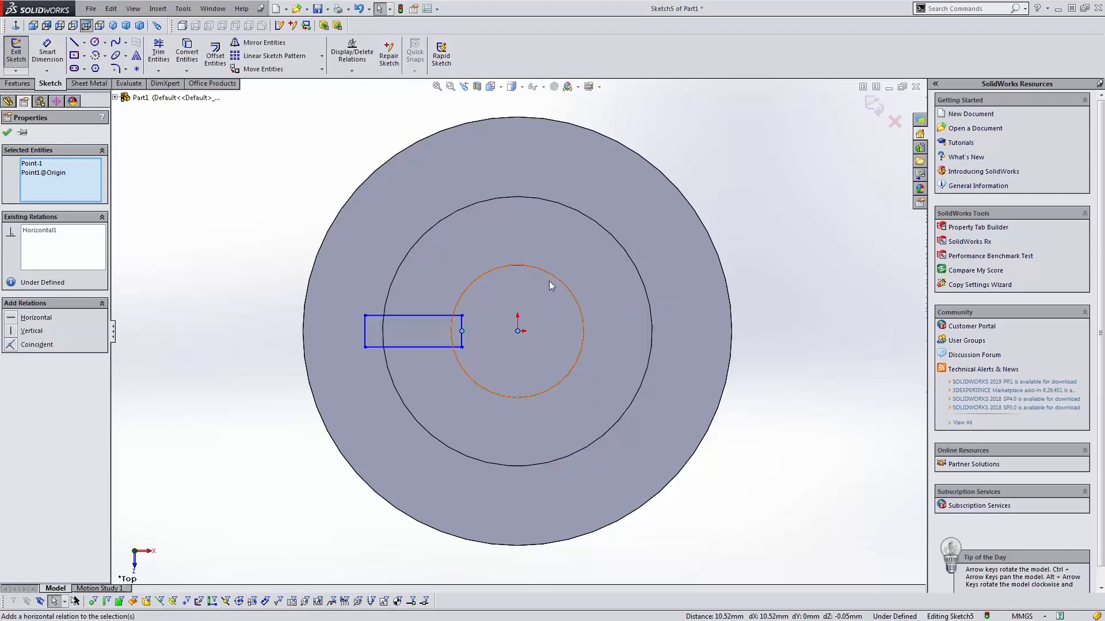
- Enlarge the rectangle to about 8.5 mm high and stretch its outer short edge out towards the flange rim
mouse_move(462, 348)
mouse_down()
mouse_move(455, 408)
mouse_move(468, 387)
mouse_move(444, 382)
mouse_move(522, 372)
mouse_move(517, 382)
mouse_move(469, 378)
mouse_move(466, 355)
mouse_up()
key(d)
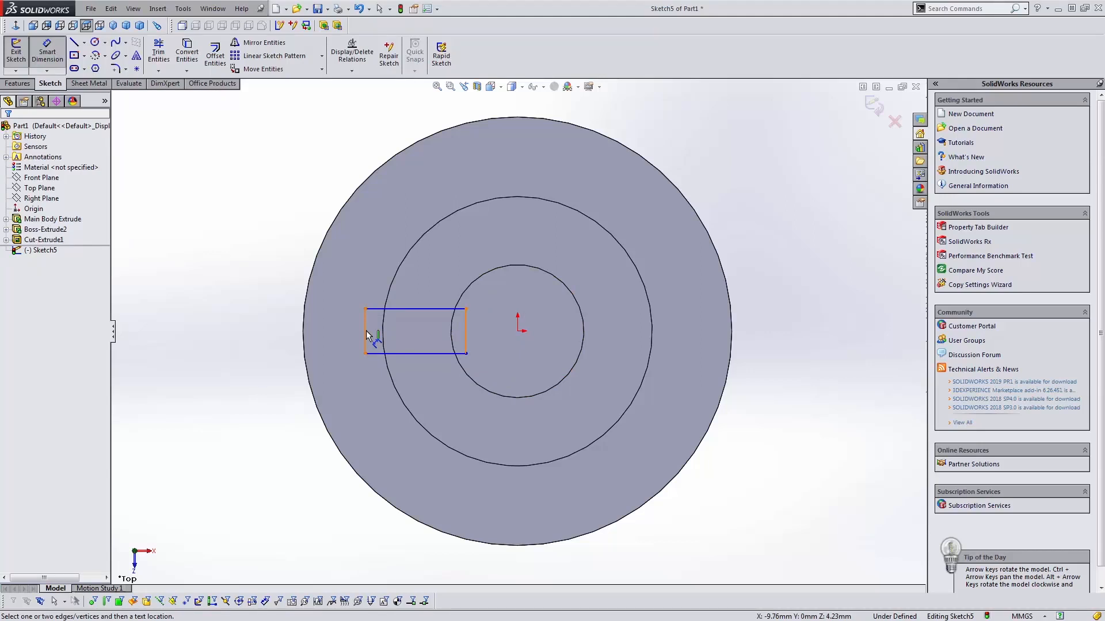
key(Escape)
drag(366, 330, 318, 329)
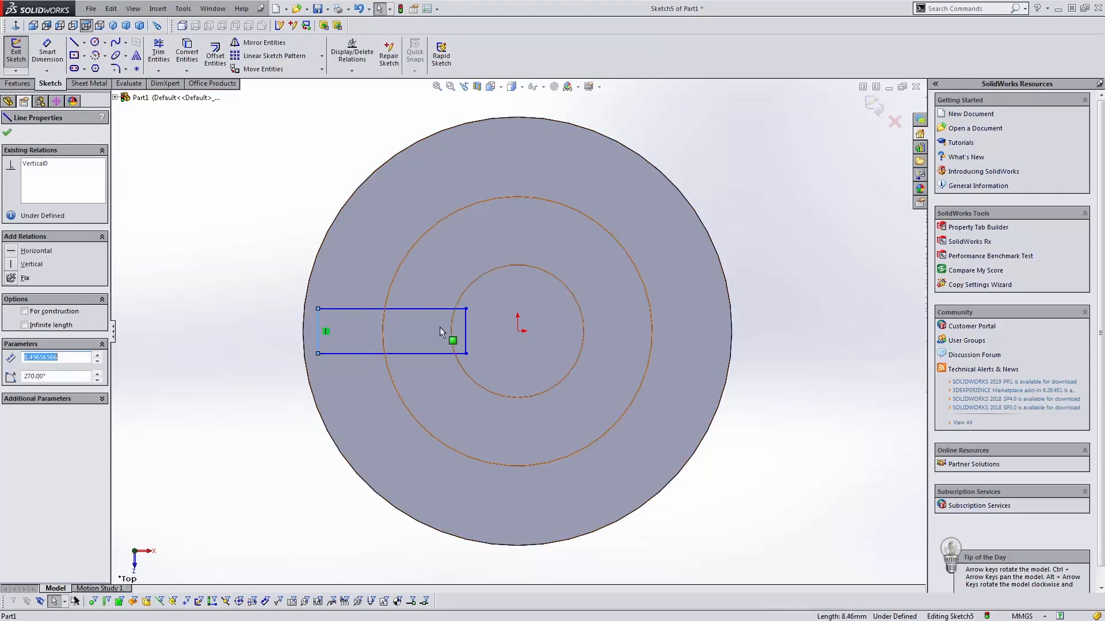
- Stretch the rectangle's inner short edge further into the central hole, close to the origin
mouse_move(467, 332)
mouse_down()
mouse_move(509, 332)
mouse_move(470, 333)
mouse_up()
mouse_move(472, 323)
middle_down()
mouse_move(476, 259)
mouse_move(470, 316)
mouse_move(451, 278)
mouse_move(462, 306)
mouse_move(469, 193)
mouse_move(483, 244)
mouse_move(432, 239)
mouse_move(418, 337)
mouse_move(444, 362)
mouse_move(432, 419)
mouse_move(443, 470)
middle_up()
drag(473, 319, 505, 326)
mouse_move(505, 326)
middle_down()
mouse_move(506, 275)
mouse_move(496, 285)
mouse_move(502, 318)
middle_up()
key(Escape)
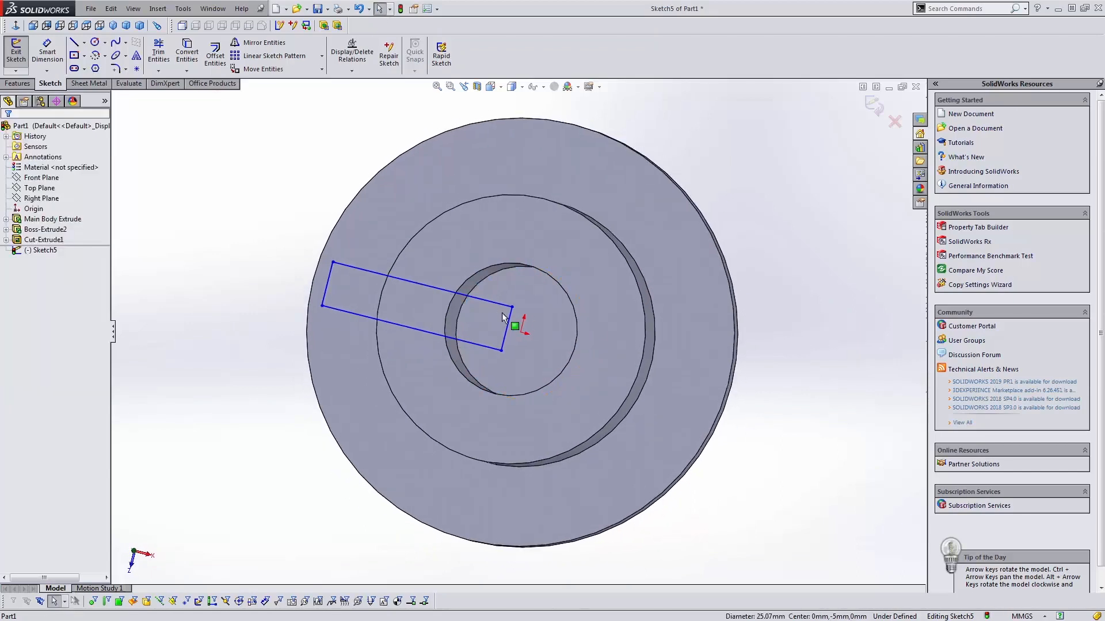
drag(507, 328, 523, 327)
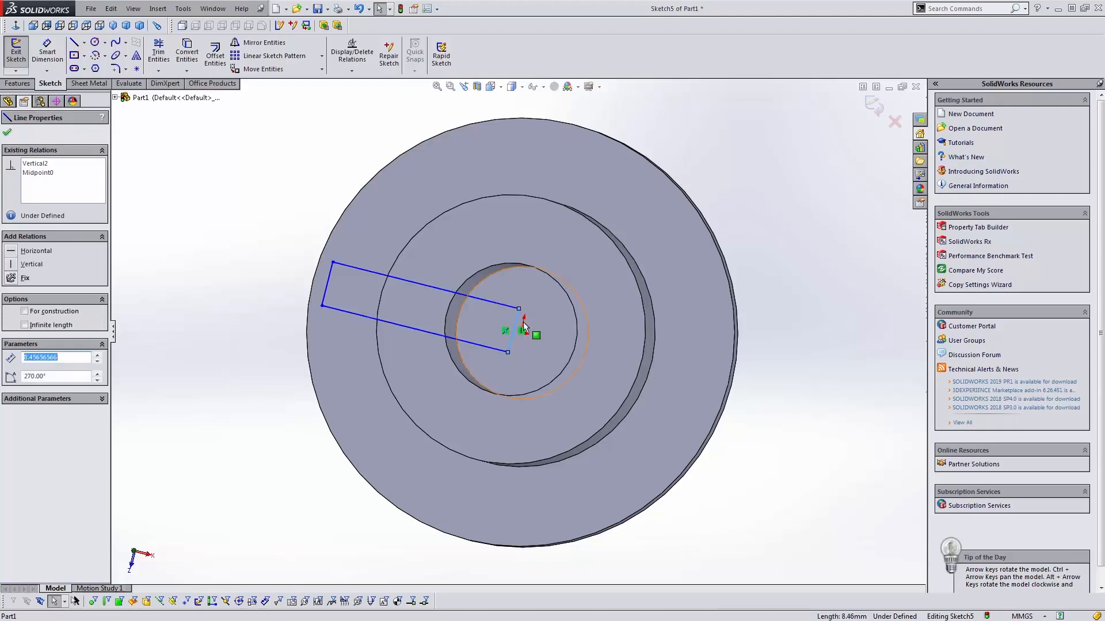
- Make the rectangle's inner short edge coincident with the origin
scroll(524, 327, down, 3)
click(512, 347)
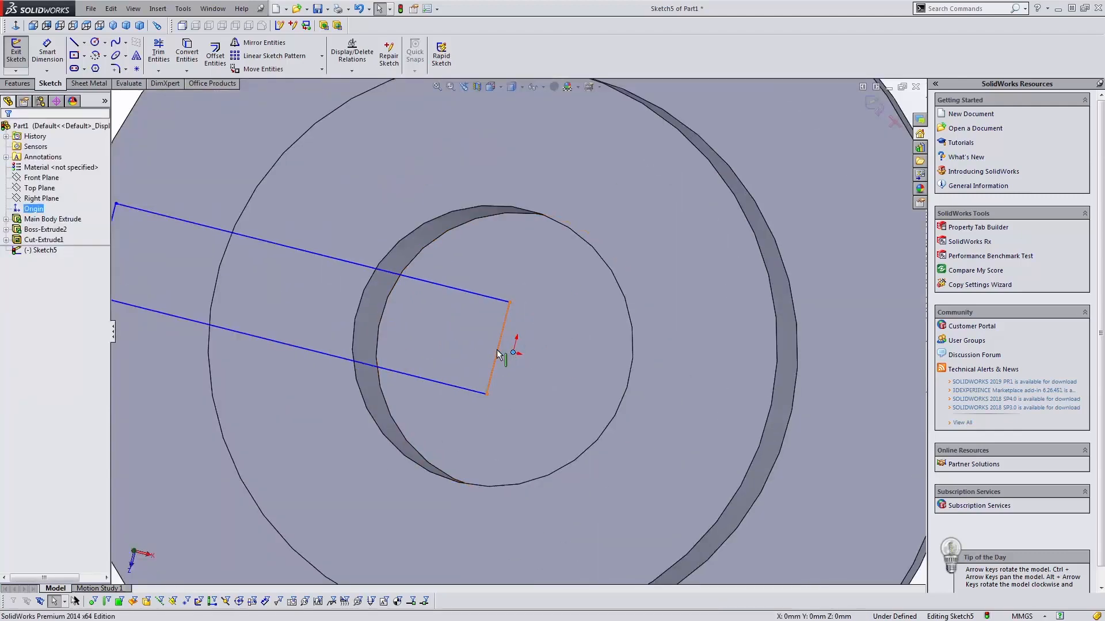
ctrl+click(498, 354)
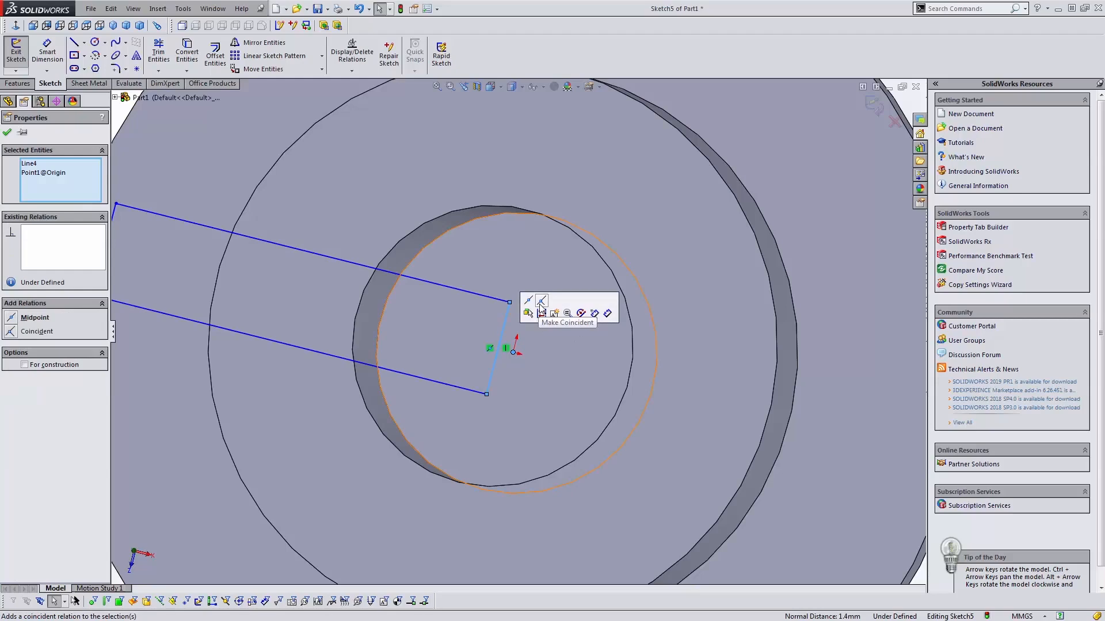
click(540, 305)
- Dimension the radial rectangle's long edge and set its length to 37 mm
scroll(432, 330, up, 5)
middle_drag(432, 330, 448, 354)
click(449, 353)
click(405, 375)
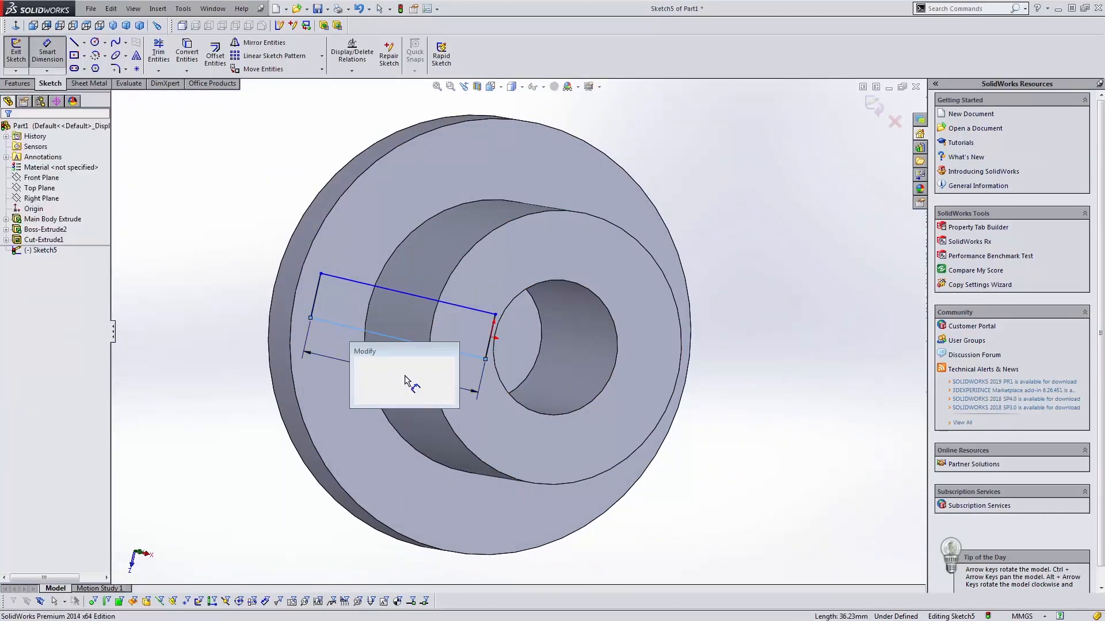
text(37)
key(Return)
- Dimension the rectangle's outer short edge and set its width to 10 mm
middle_drag(405, 375, 321, 313)
click(316, 303)
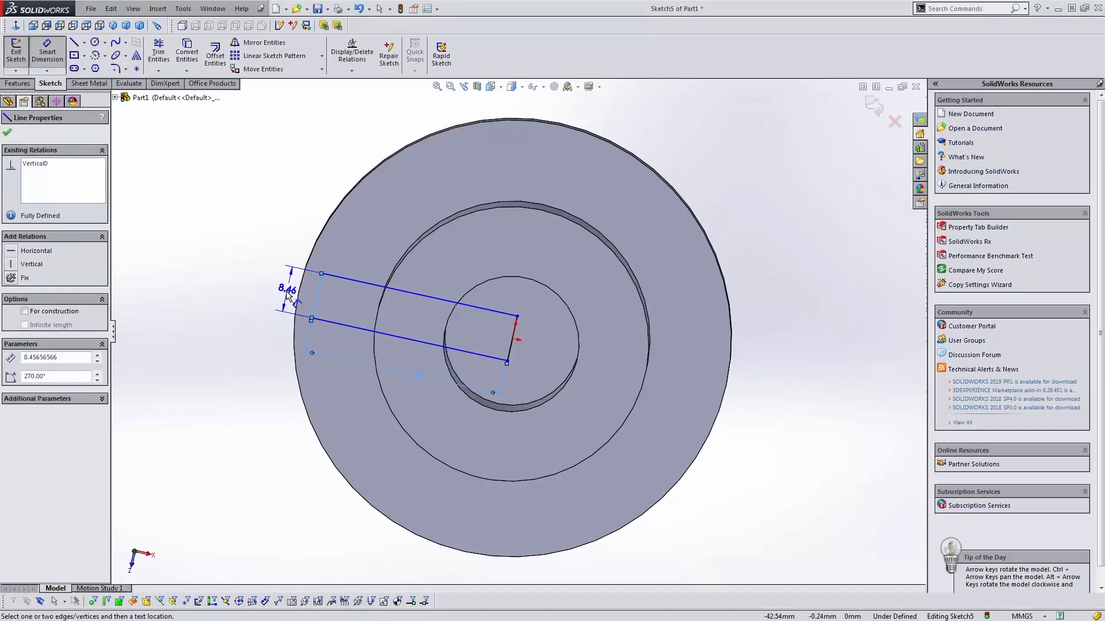
click(270, 293)
text(10)
key(Return)
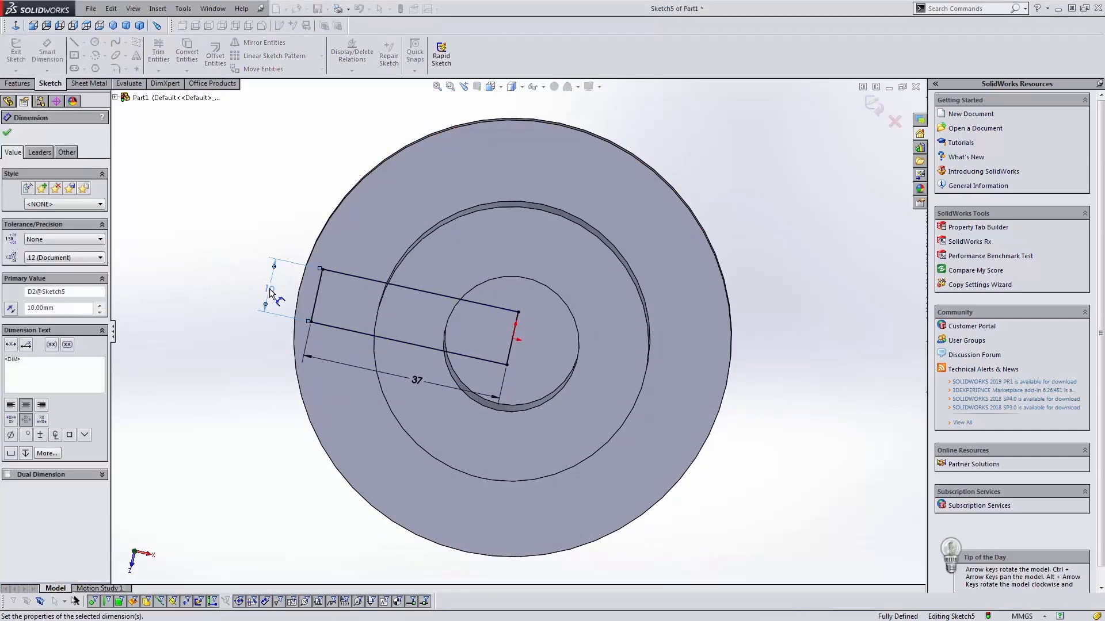
- Cut-extrude the rectangle with the Up To Surface end condition, ending at the floor face of the central hole
middle_drag(431, 319, 455, 323)
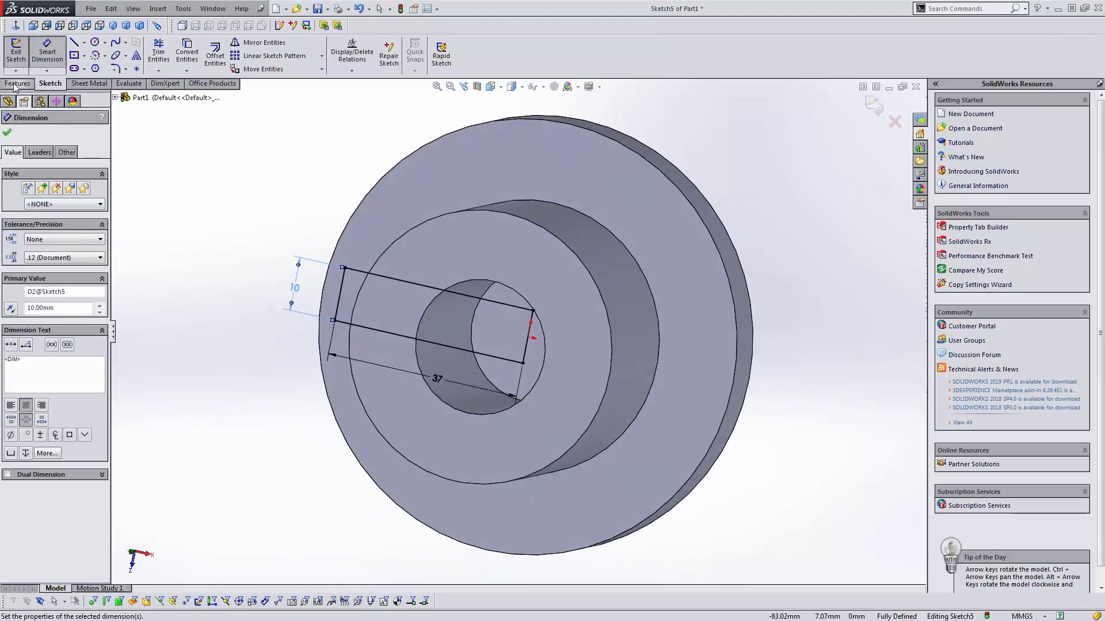
click(18, 84)
click(170, 60)
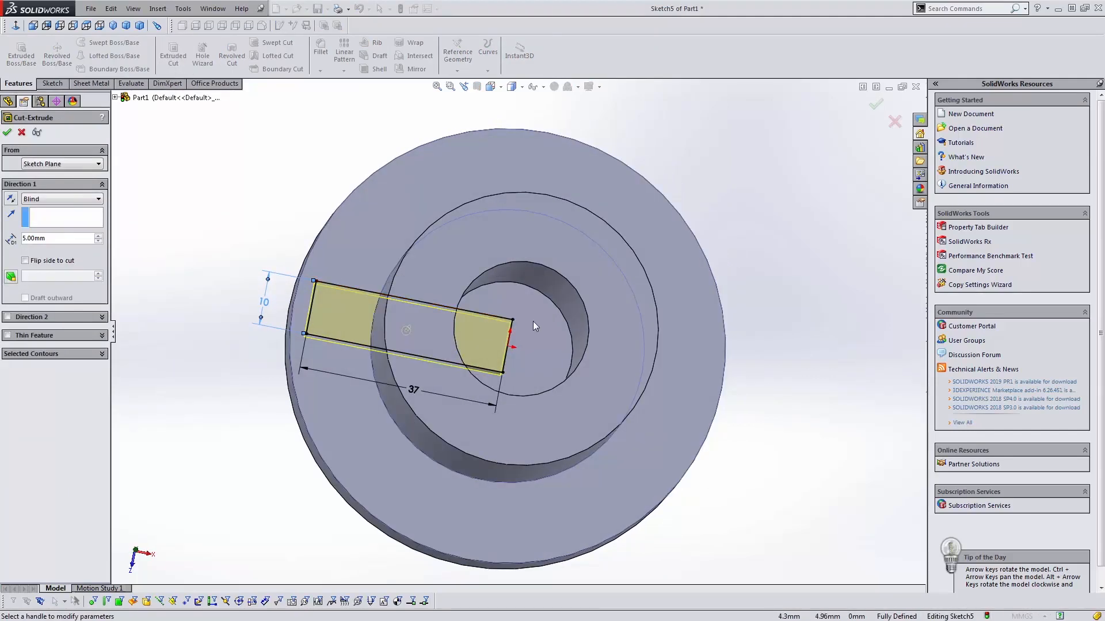
click(57, 200)
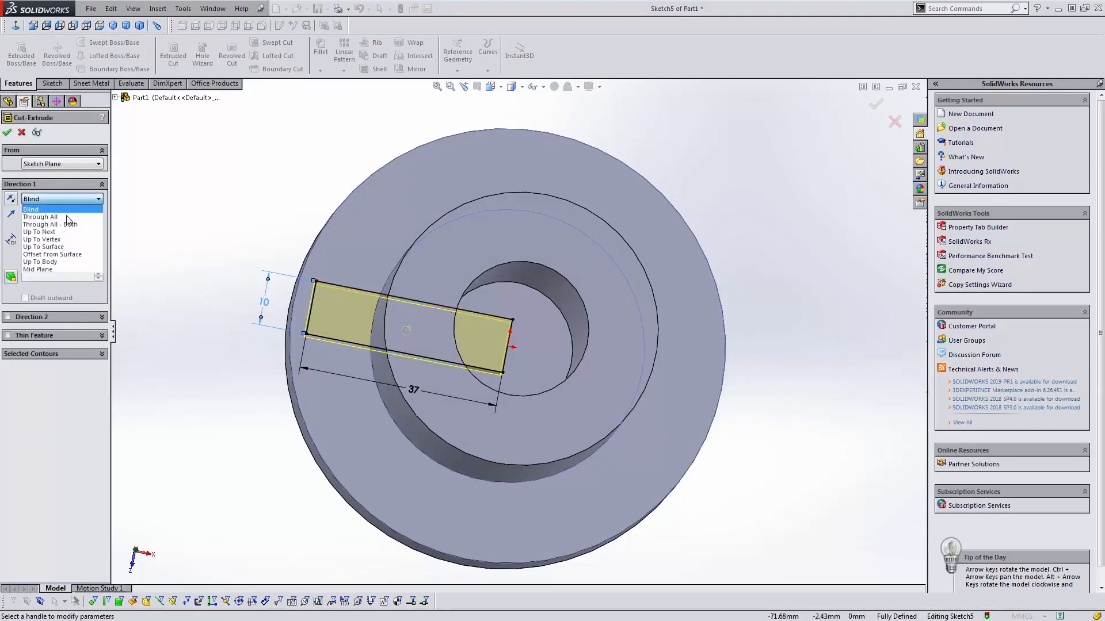
click(75, 247)
click(535, 313)
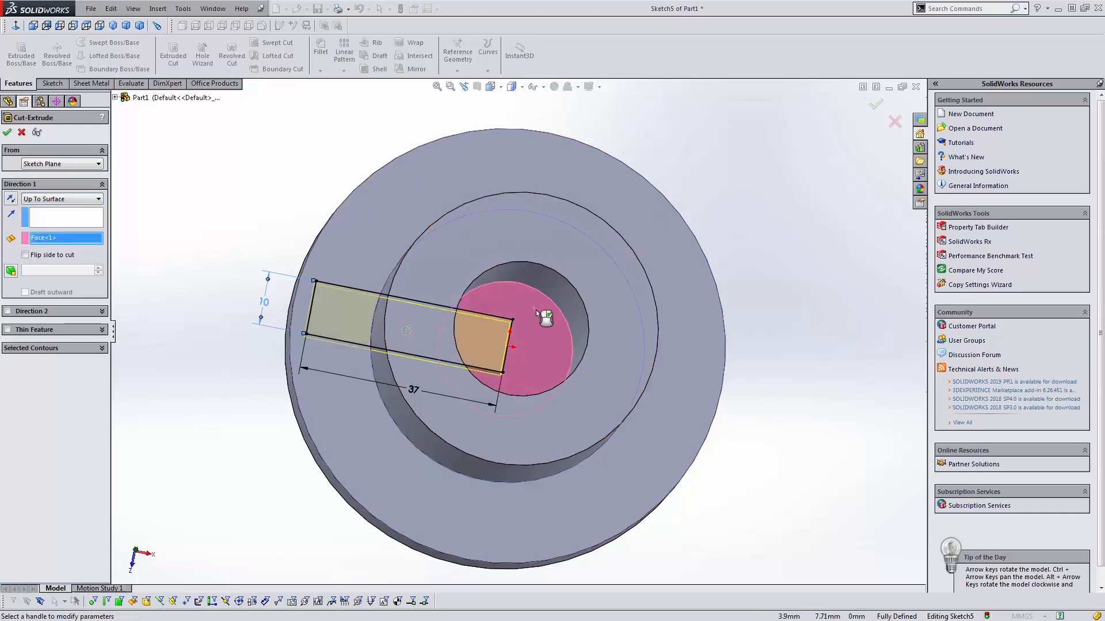
right_click(535, 312)
- Examine the new slot's floor against the floor of the central hole from several angles
middle_drag(530, 316, 519, 357)
click(520, 357)
click(291, 299)
middle_drag(291, 299, 261, 314)
click(360, 357)
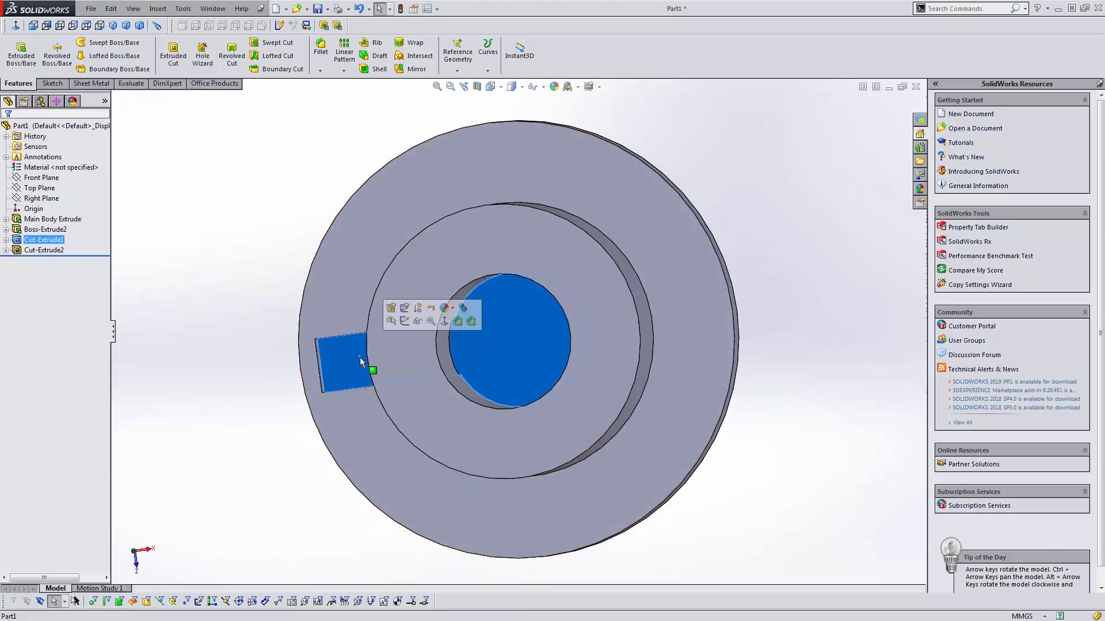
middle_drag(361, 356, 420, 322)
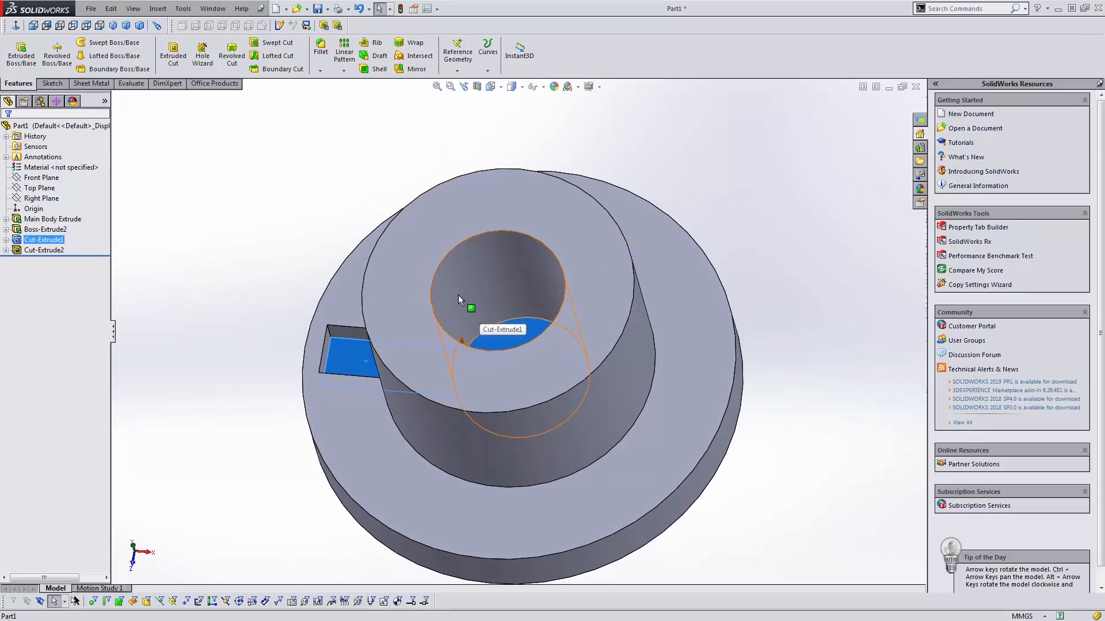
- Start a circular pattern, display temporary axes, and use the cylinder's central axis as the pattern axis
click(345, 71)
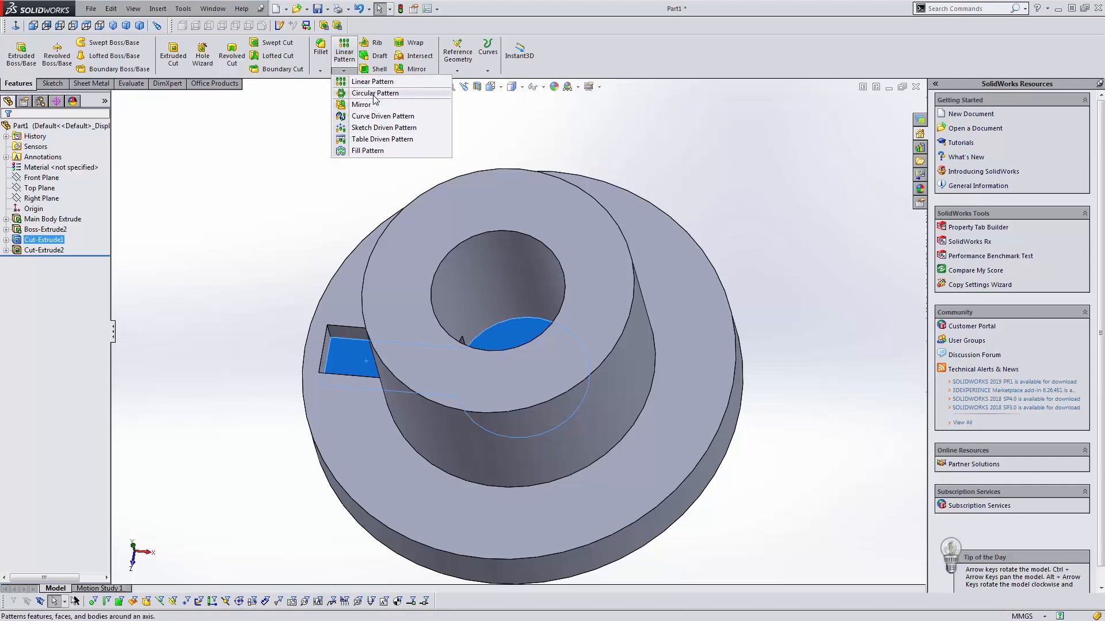
click(247, 214)
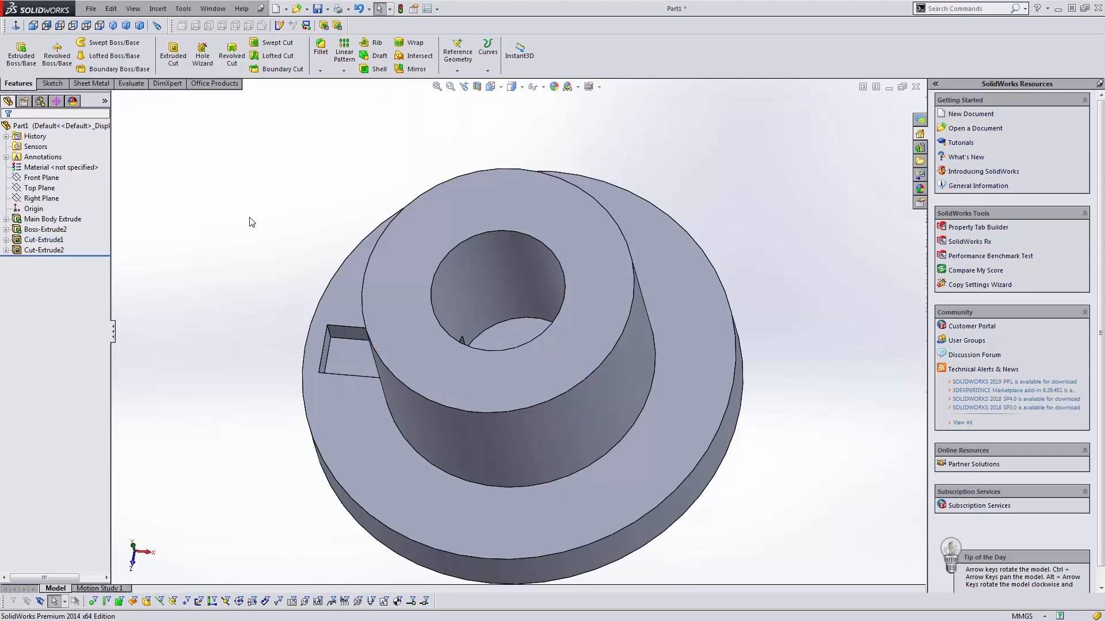
click(344, 70)
click(375, 94)
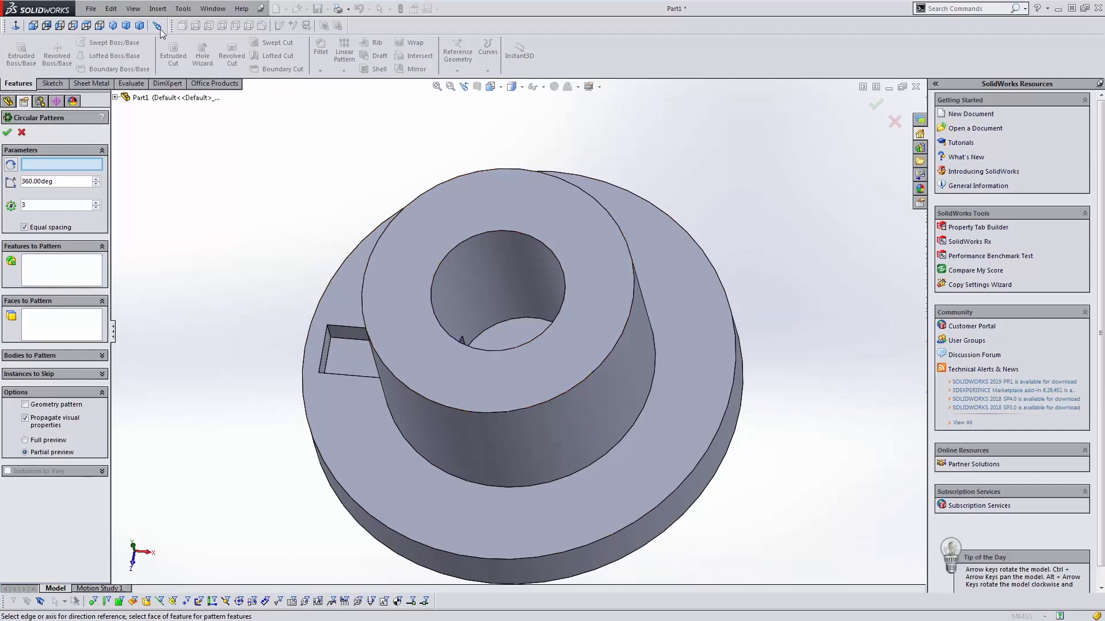
click(134, 9)
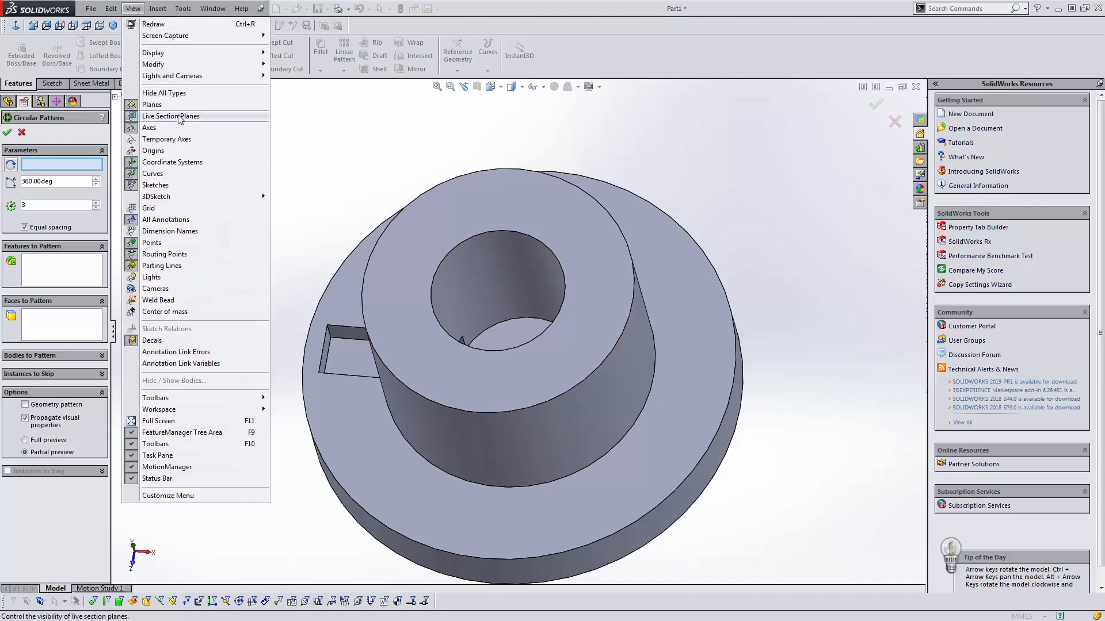
click(181, 139)
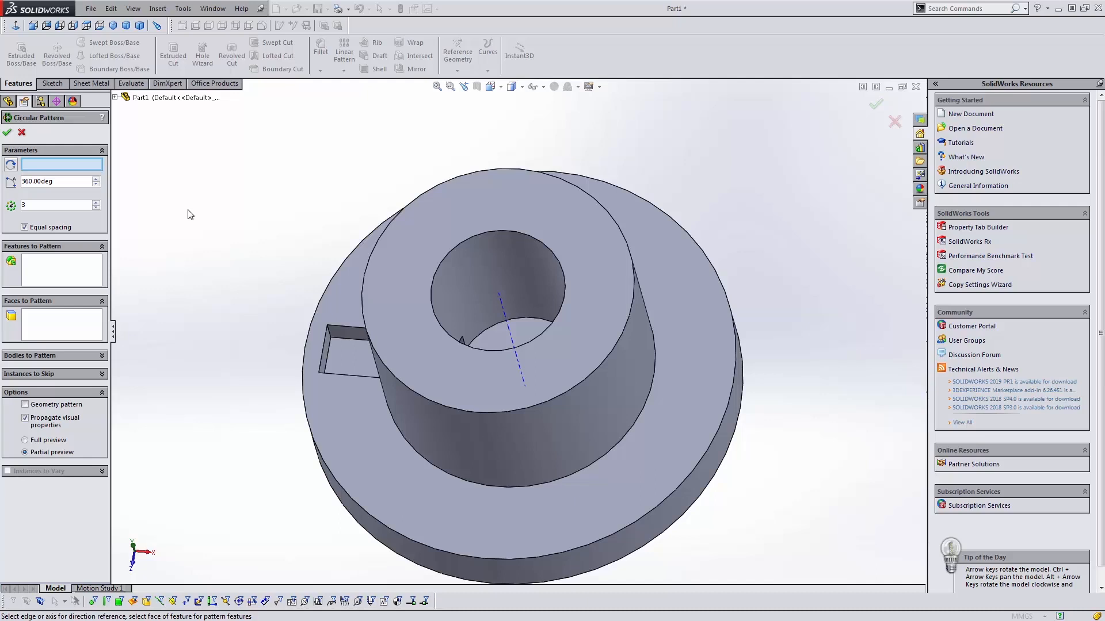
middle_drag(544, 303, 524, 391)
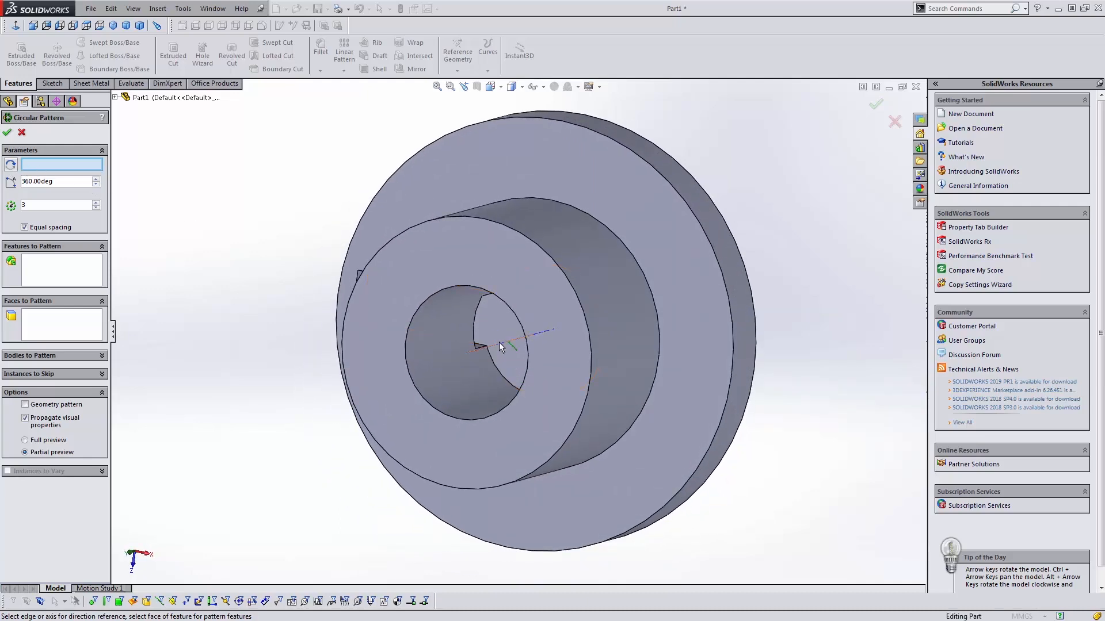
click(499, 342)
- Set the pattern to 5 instances and choose Cut-Extrude2 as the feature to pattern
middle_drag(484, 348, 508, 253)
text(5)
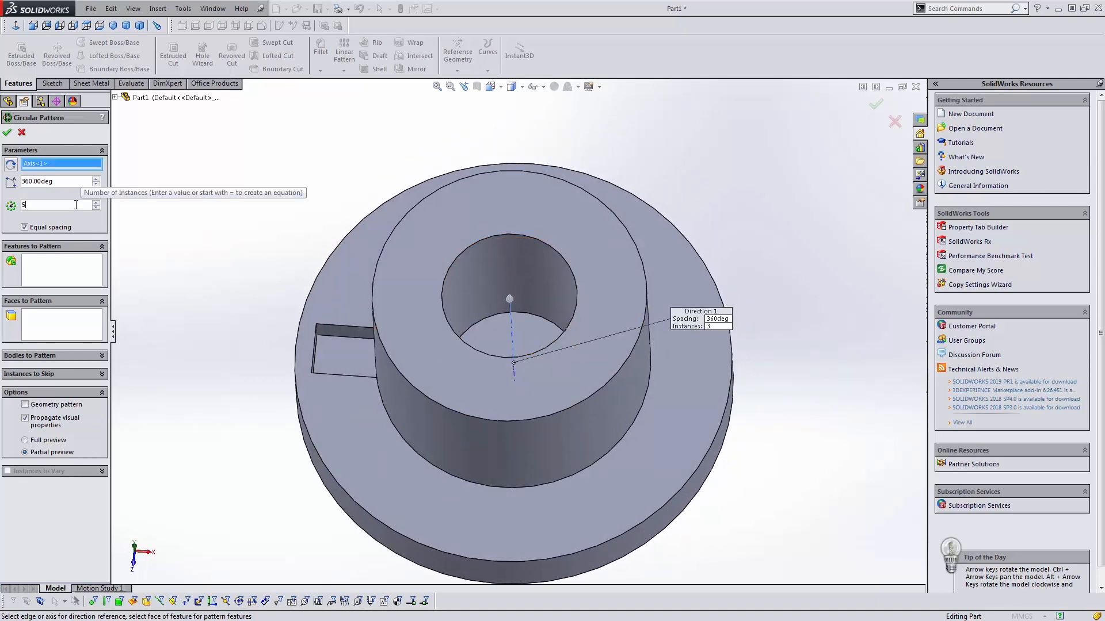
click(61, 274)
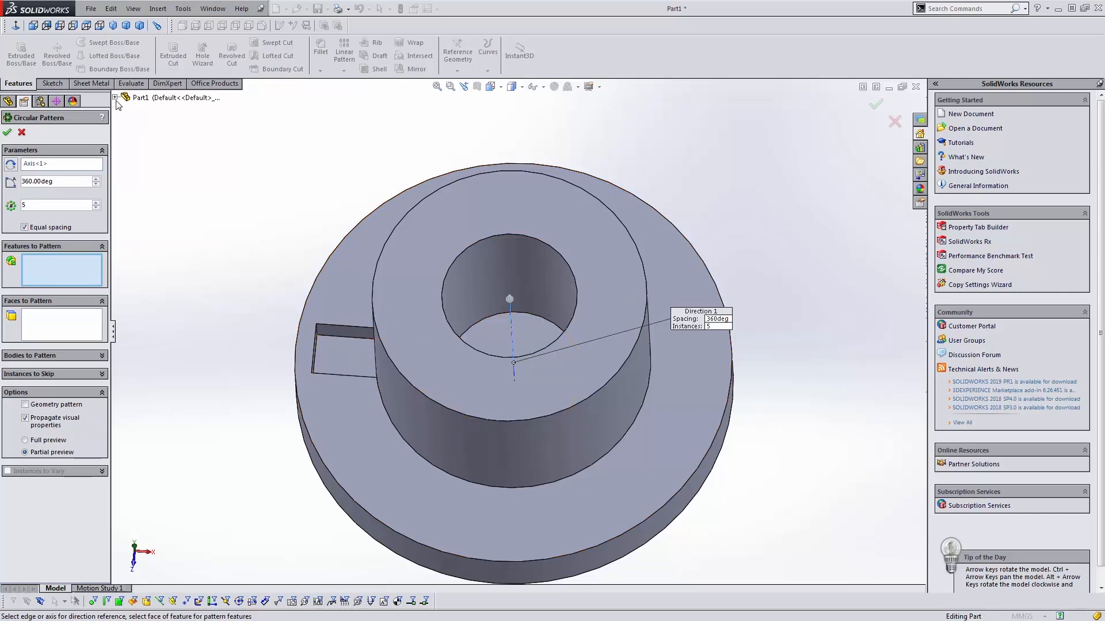
click(115, 98)
click(164, 222)
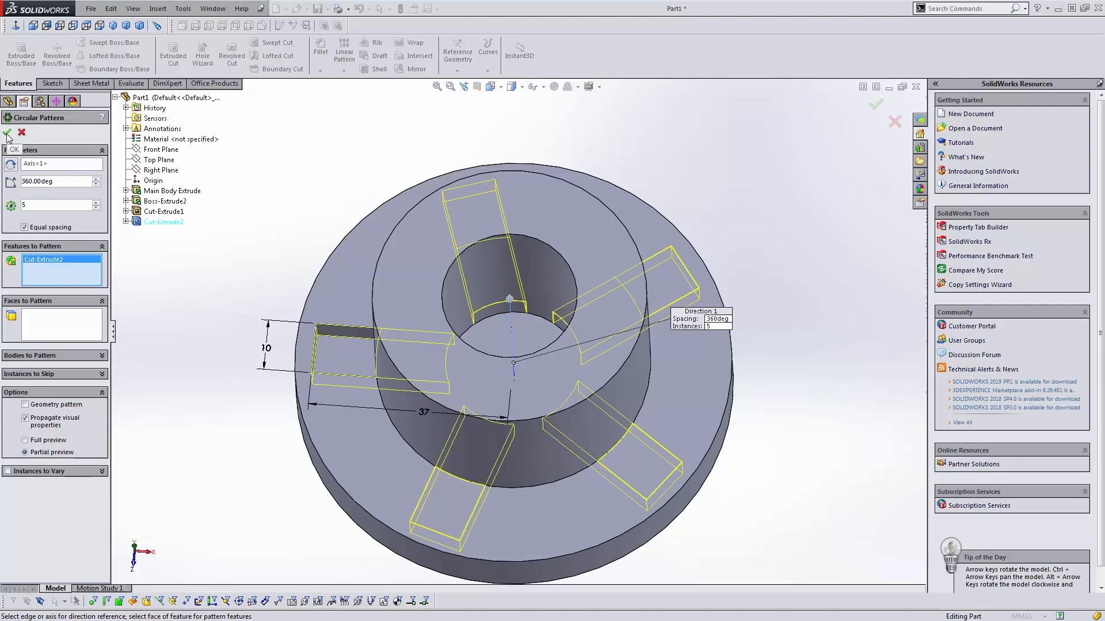
click(102, 356)
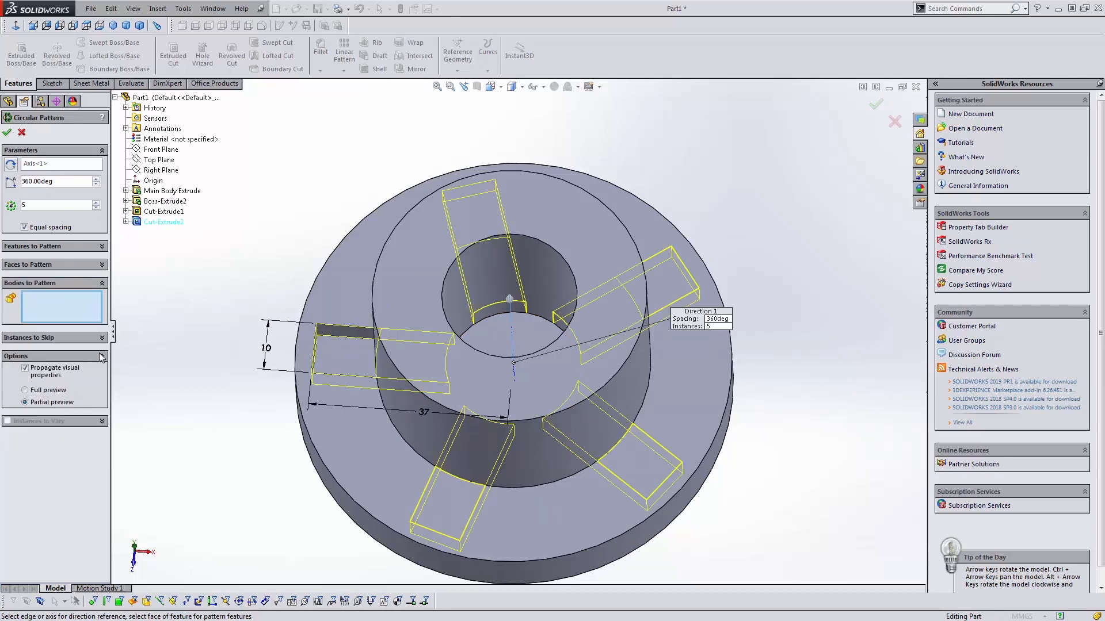
middle_drag(319, 290, 429, 330)
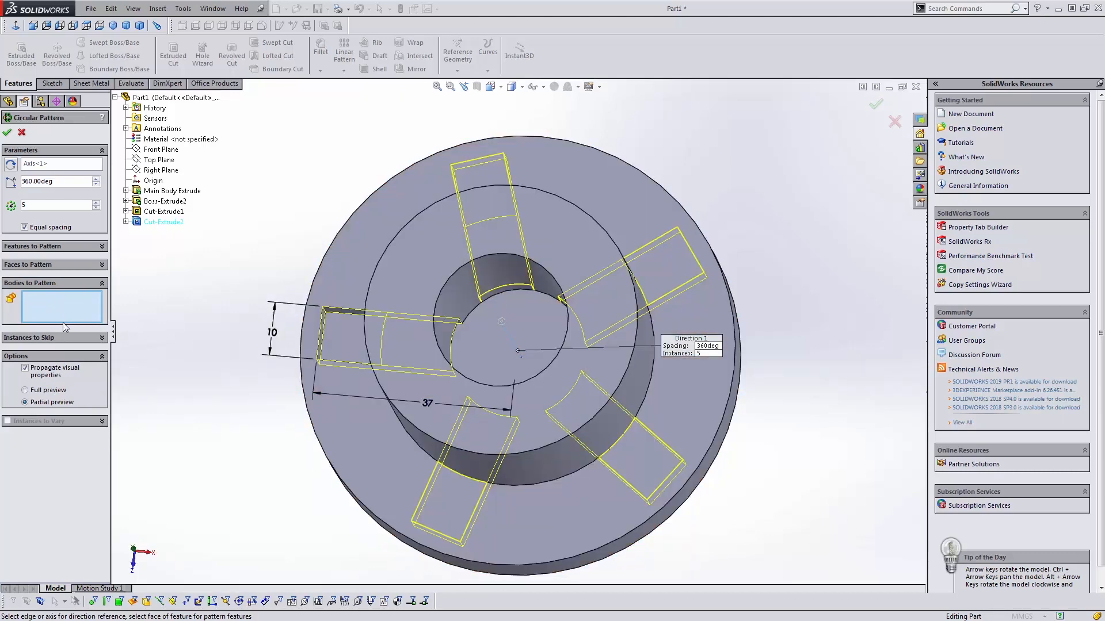
click(93, 338)
click(84, 362)
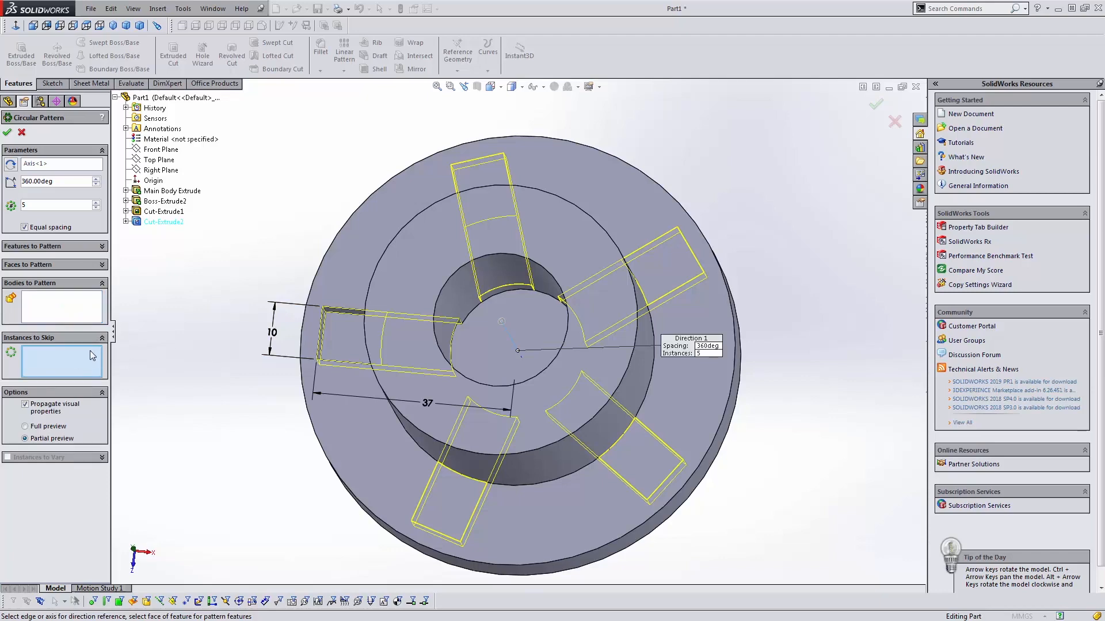
middle_drag(310, 356, 400, 325)
click(96, 208)
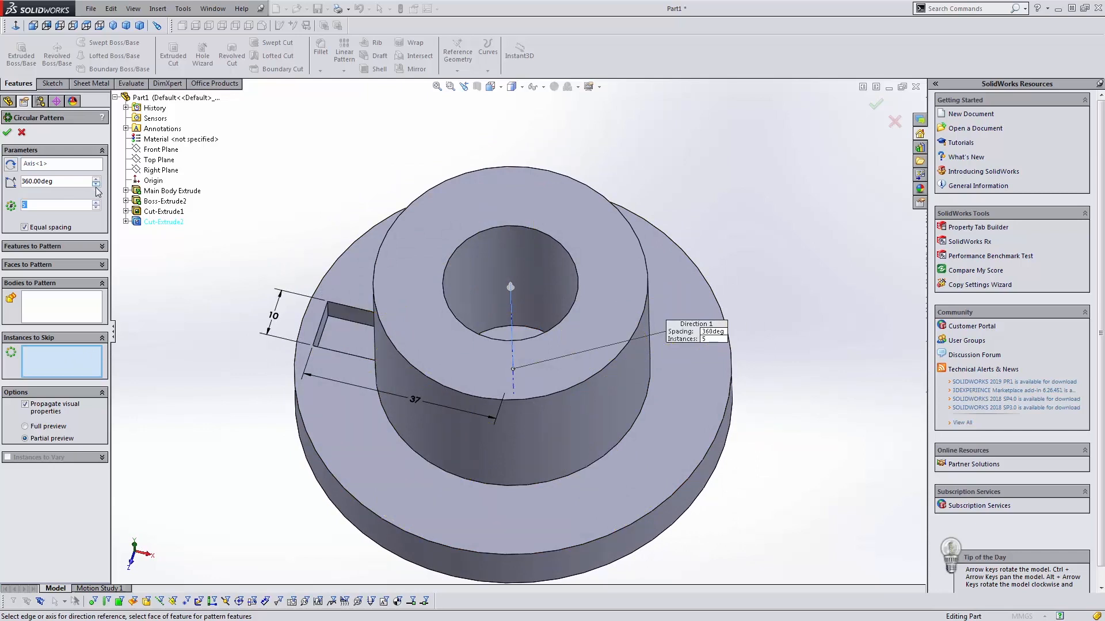
click(96, 184)
click(62, 306)
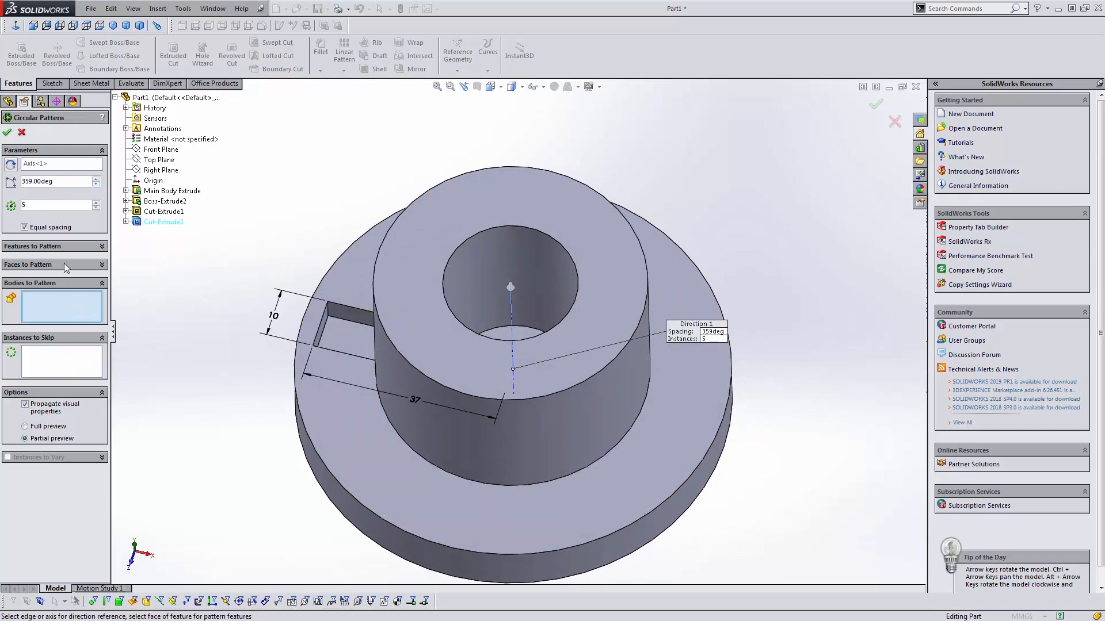
click(50, 228)
click(51, 225)
click(51, 247)
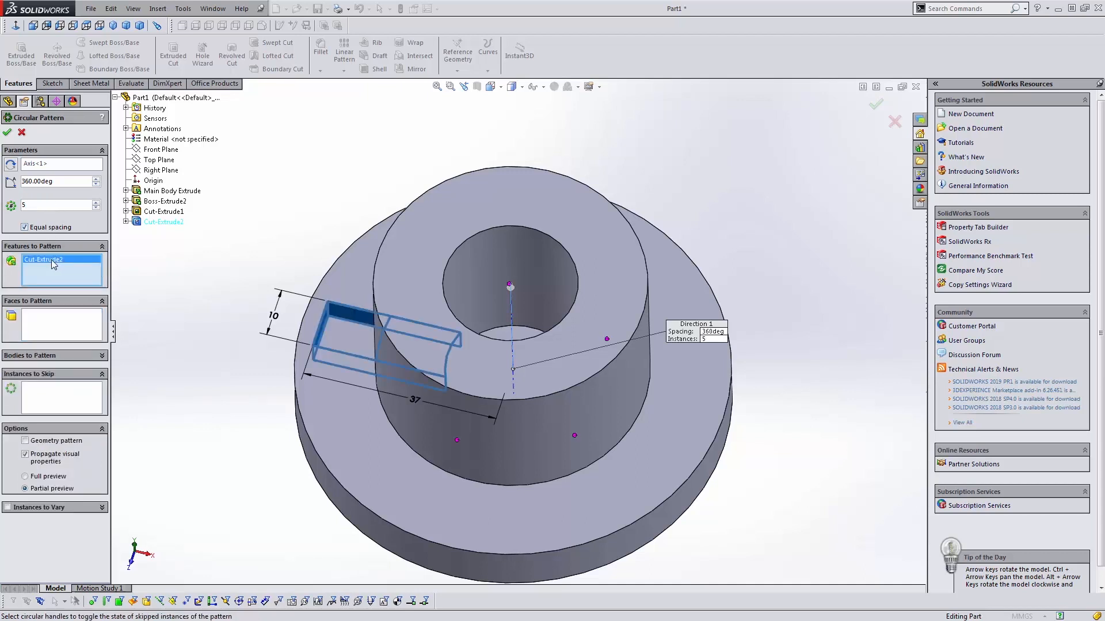
click(70, 356)
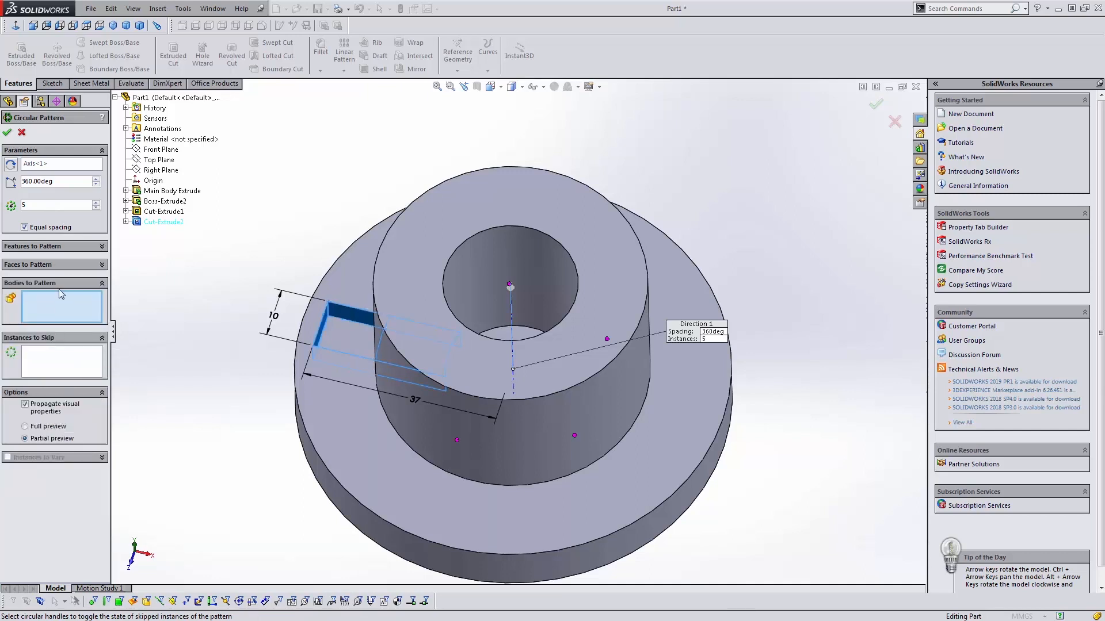
- Replace the pattern's feature selection with Cut-Extrude2, turn on Full preview, and create the five-instance circular pattern
click(76, 248)
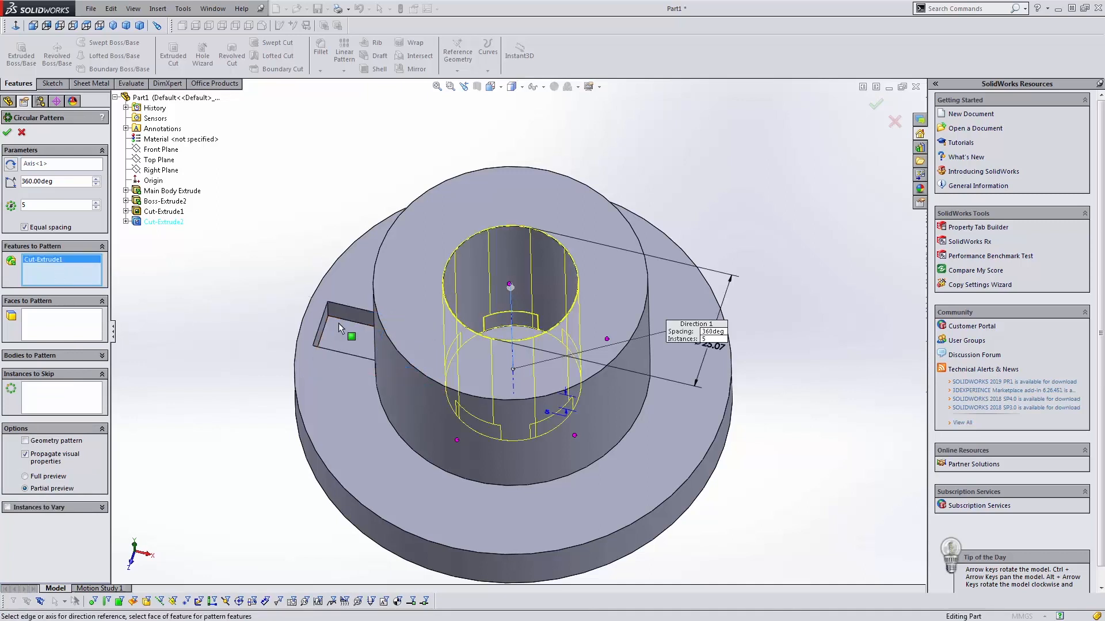
click(338, 323)
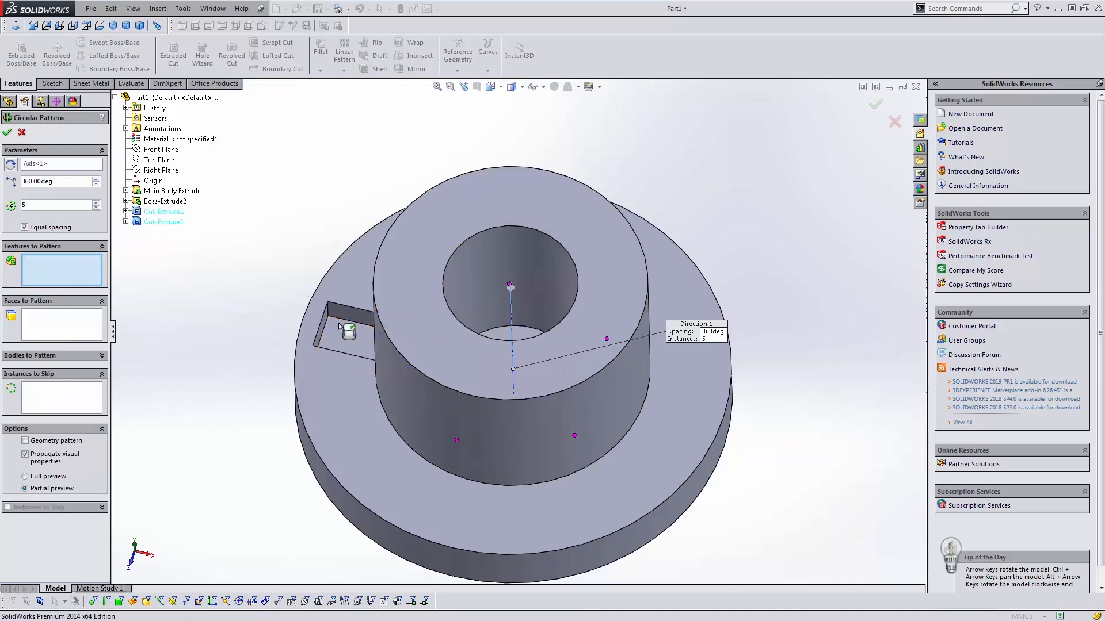
click(167, 222)
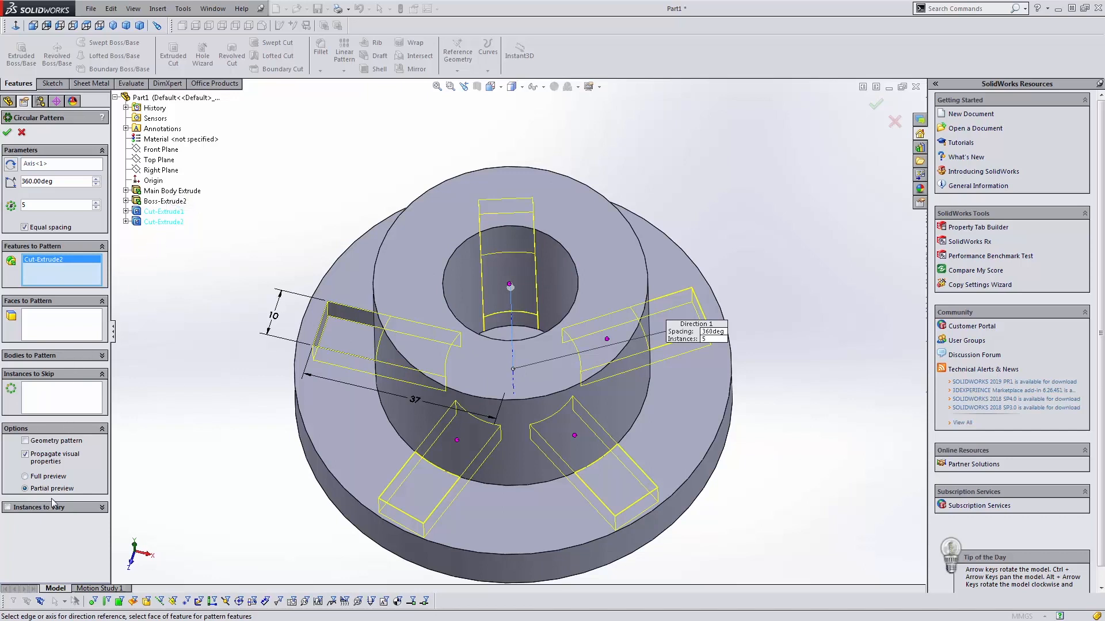
click(51, 478)
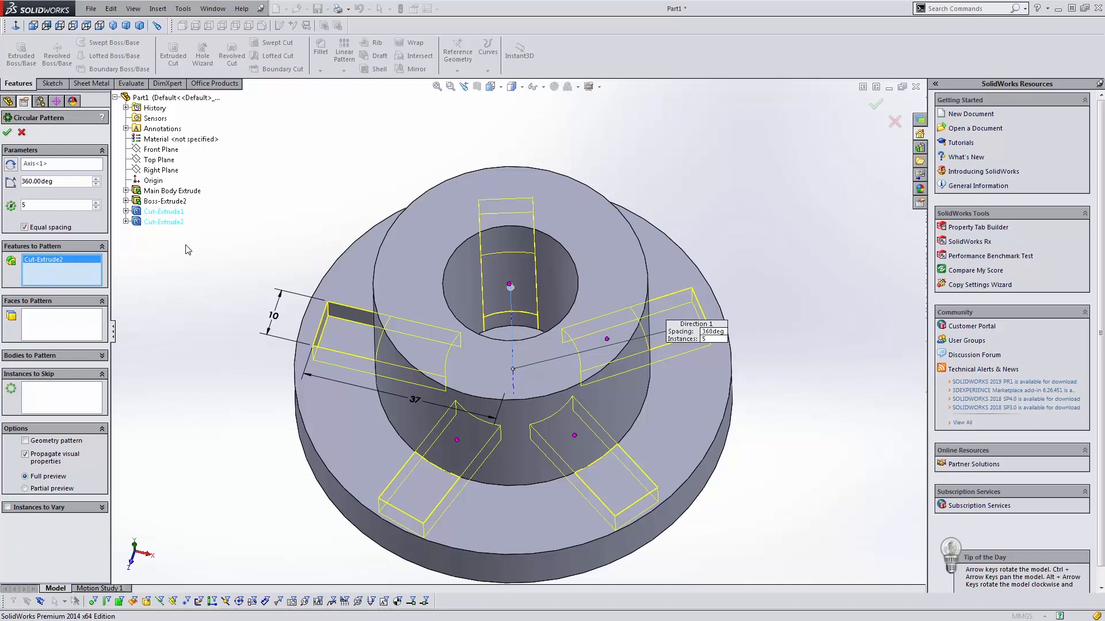
click(8, 134)
middle_drag(271, 283, 378, 327)
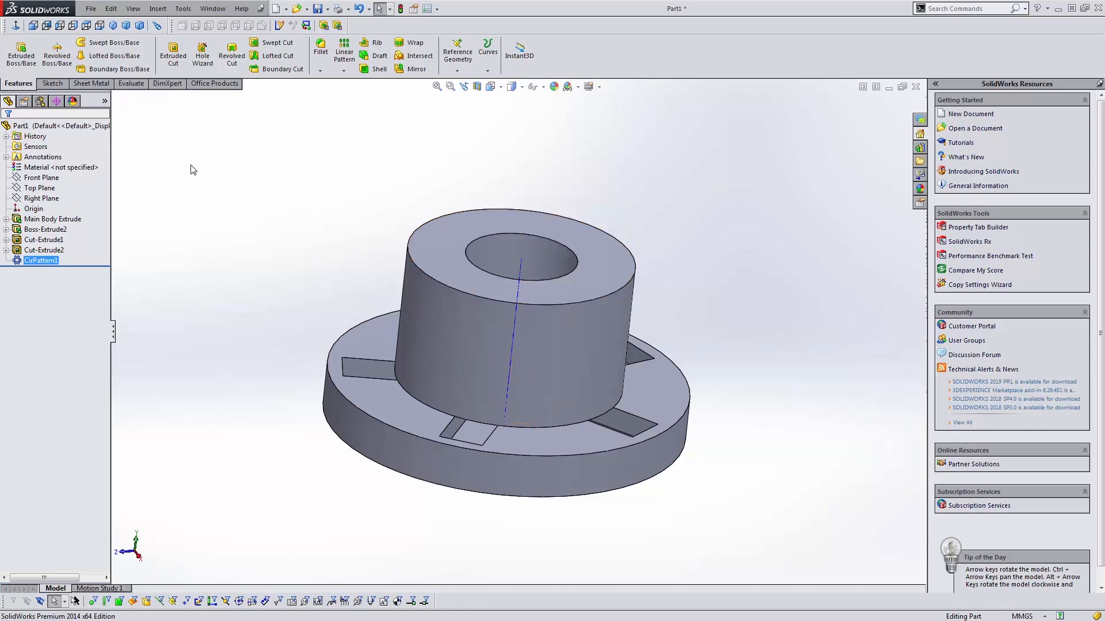
click(217, 191)
middle_drag(418, 207, 406, 236)
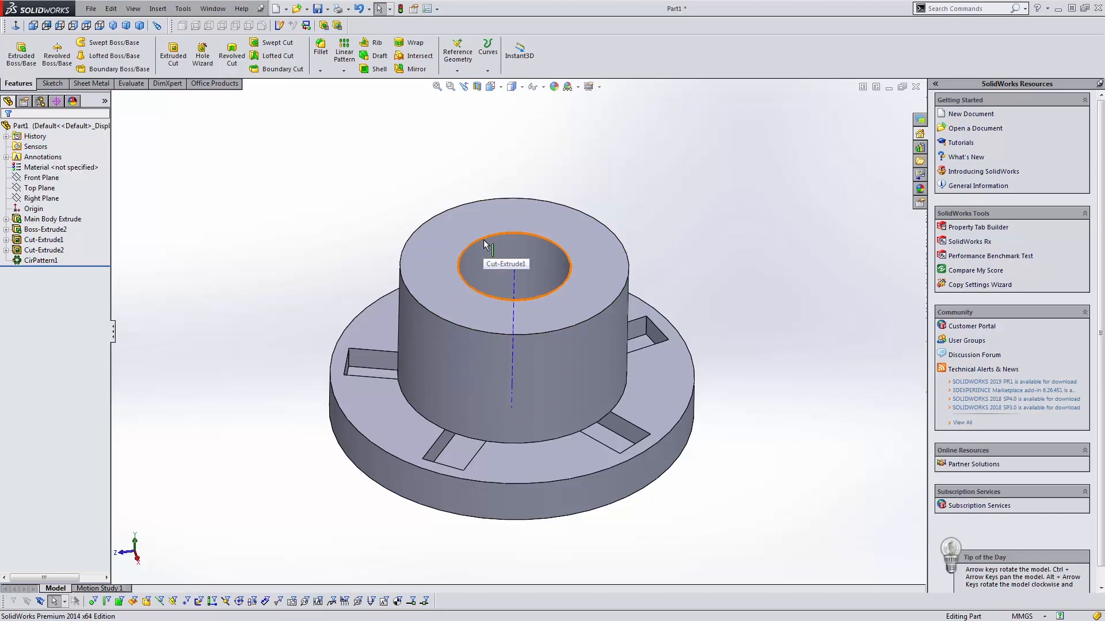
click(473, 228)
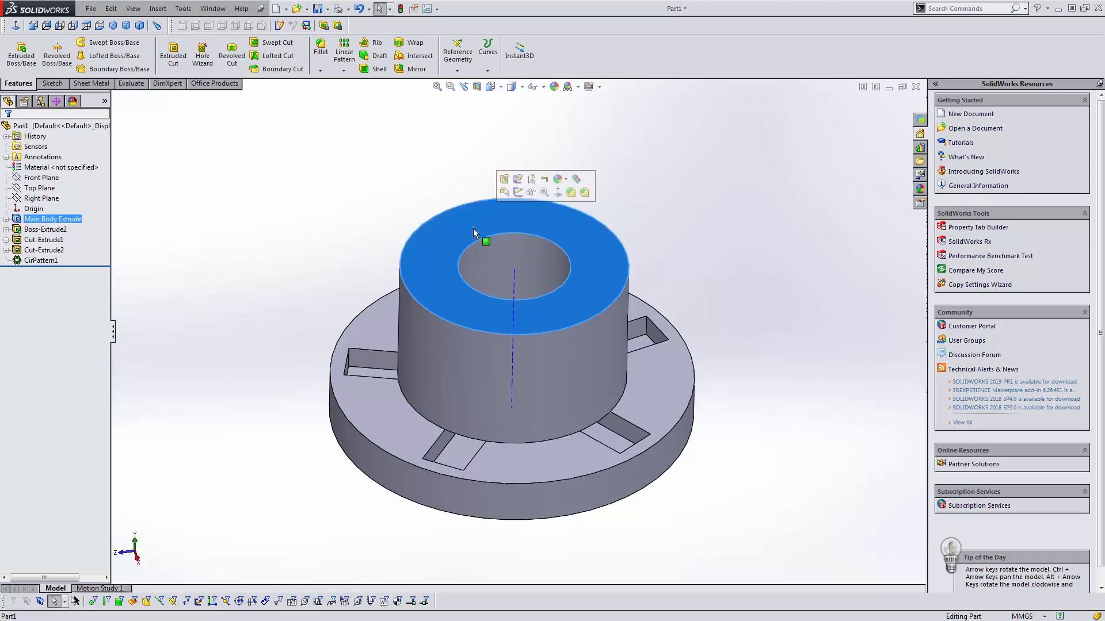
key(s)
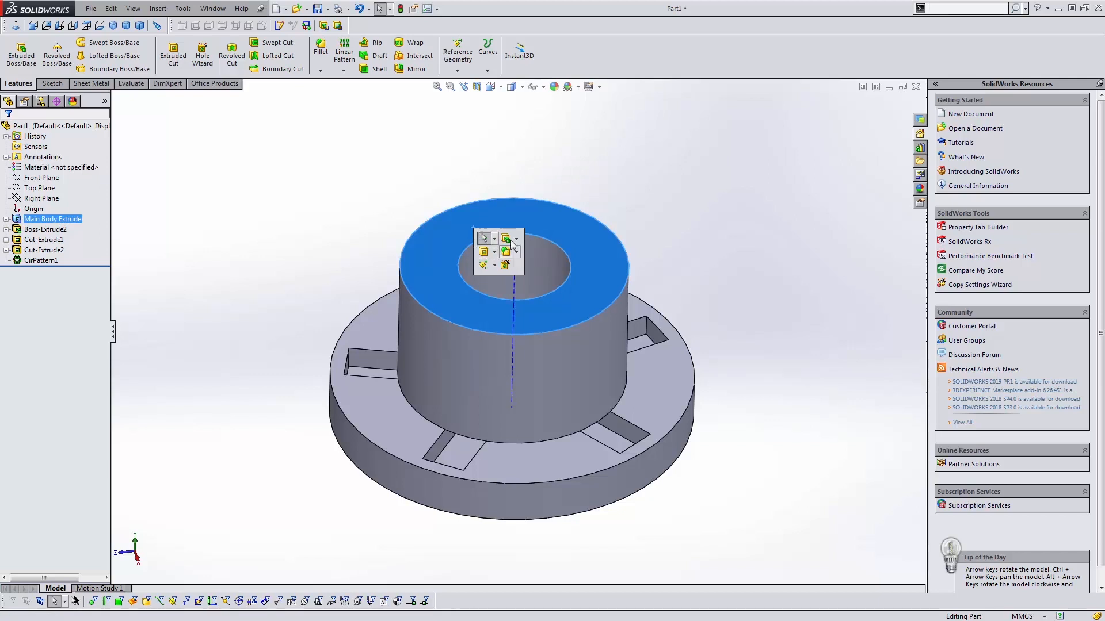
click(437, 193)
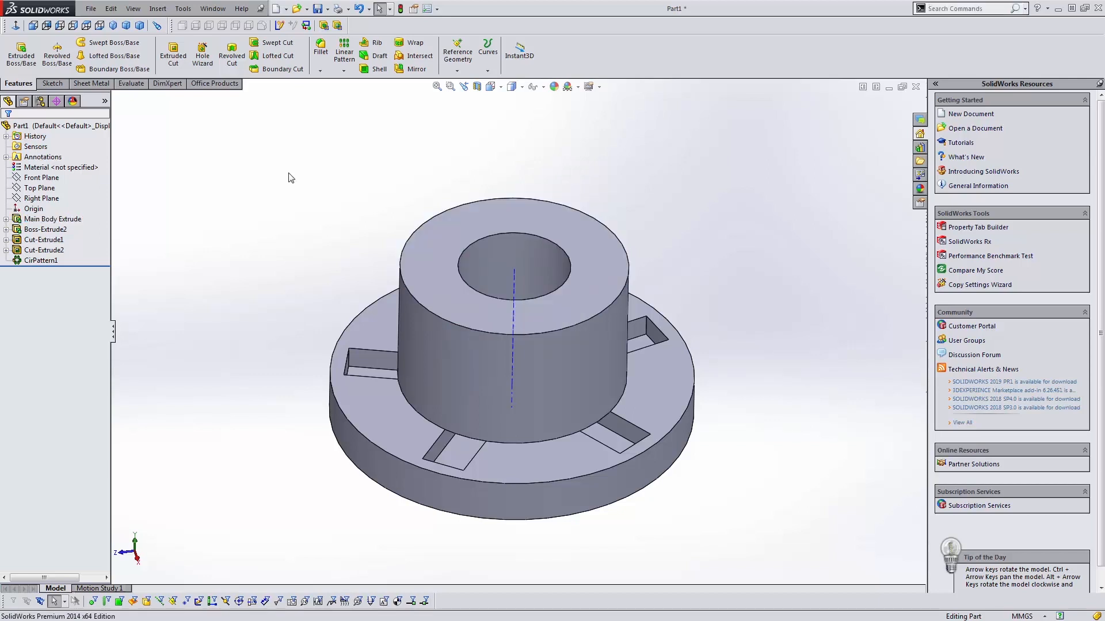
click(51, 83)
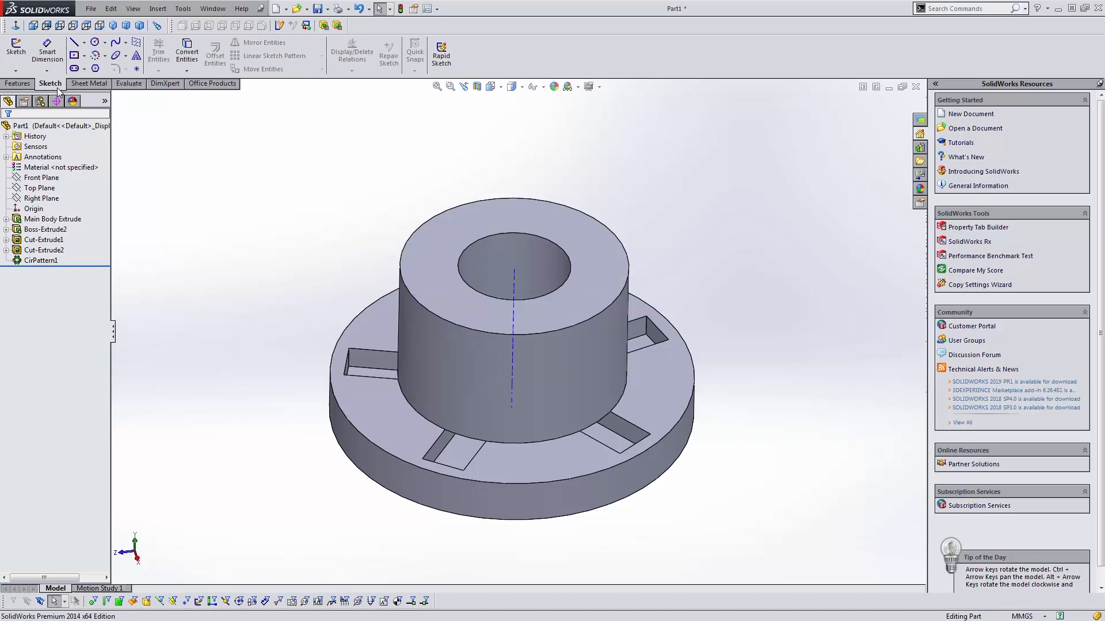
click(95, 43)
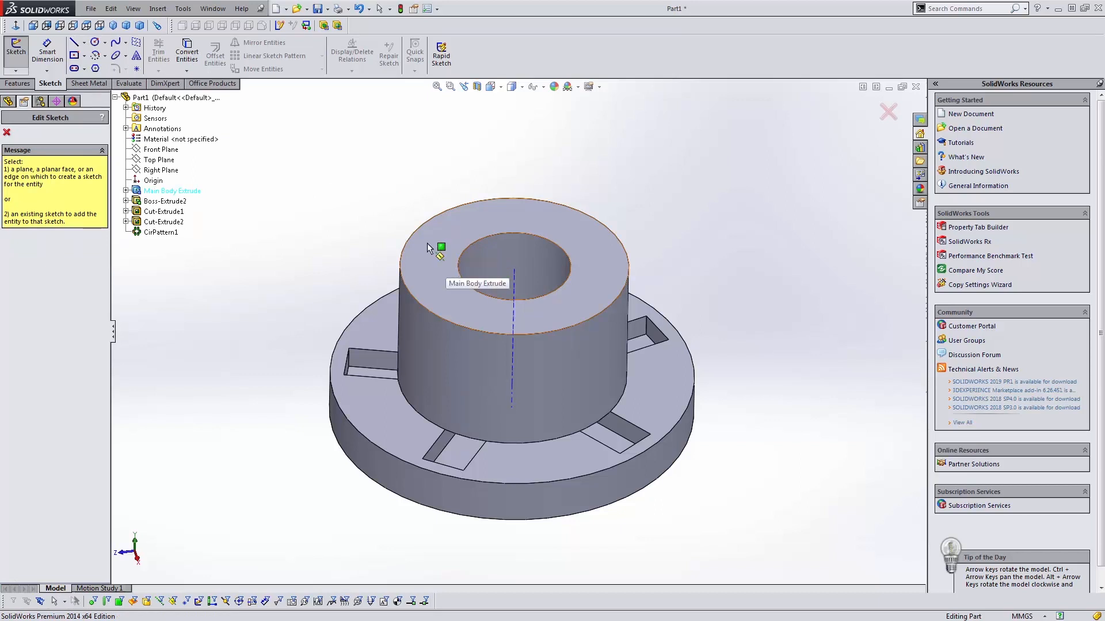
key(Escape)
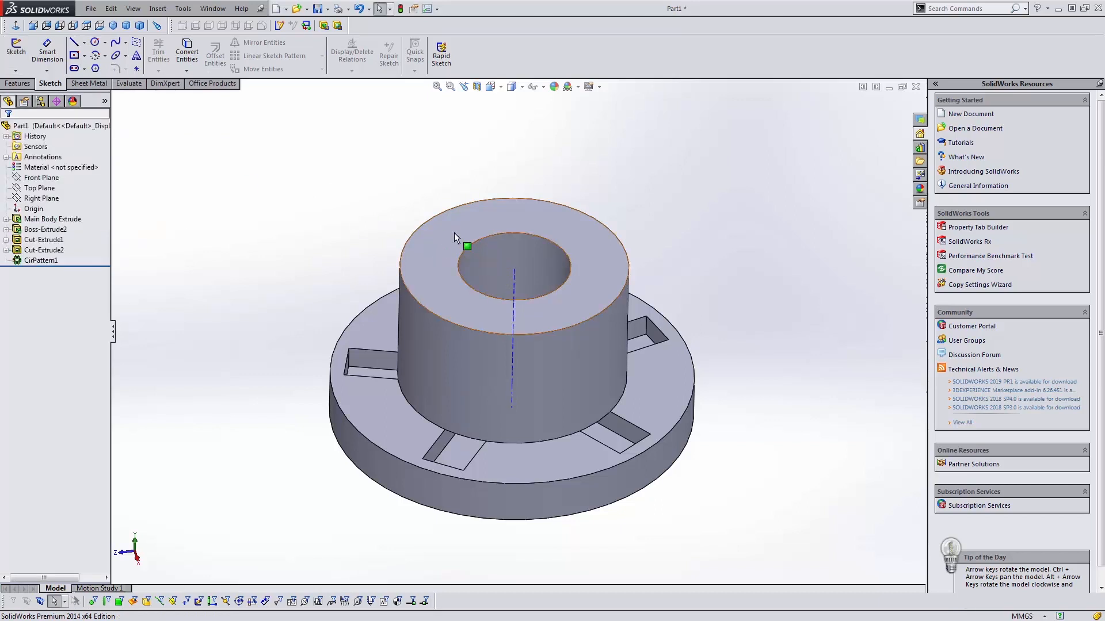
click(430, 250)
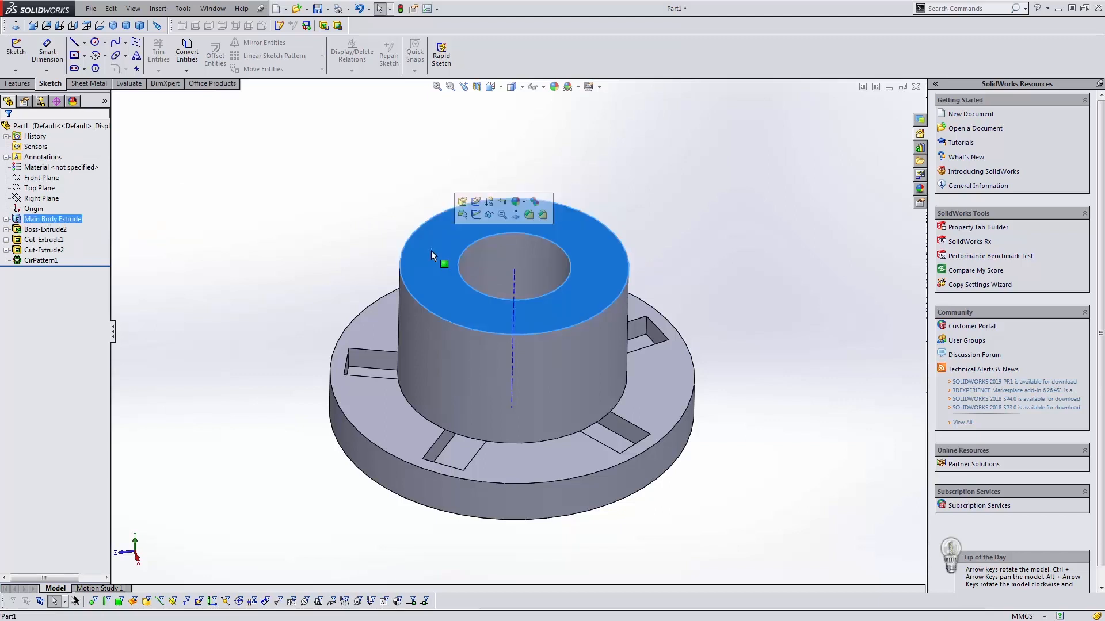
click(96, 46)
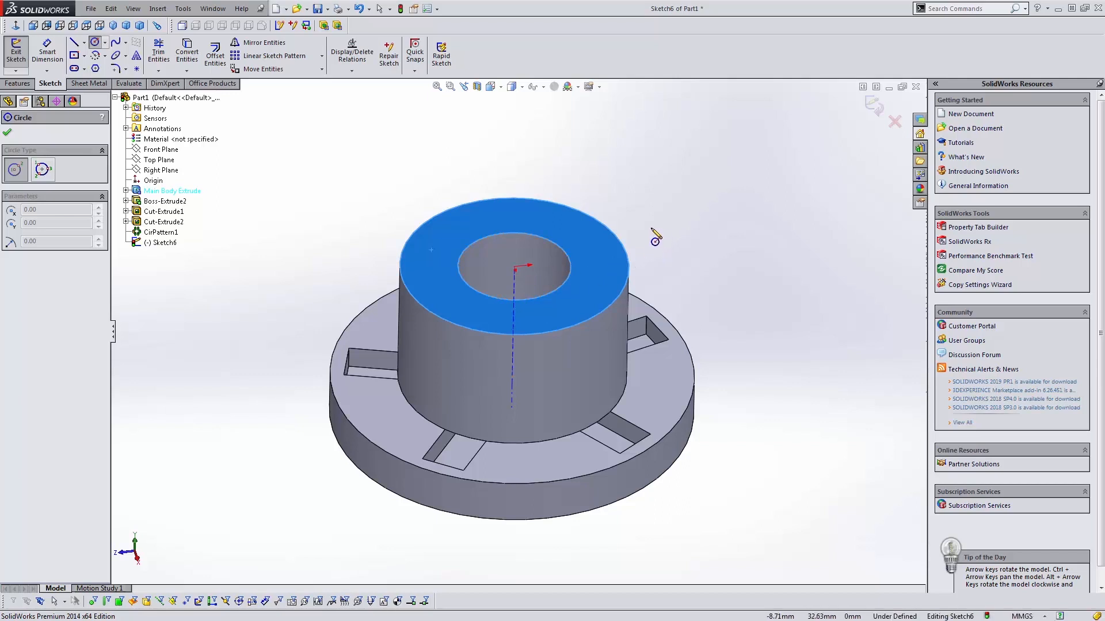
click(10, 135)
click(291, 227)
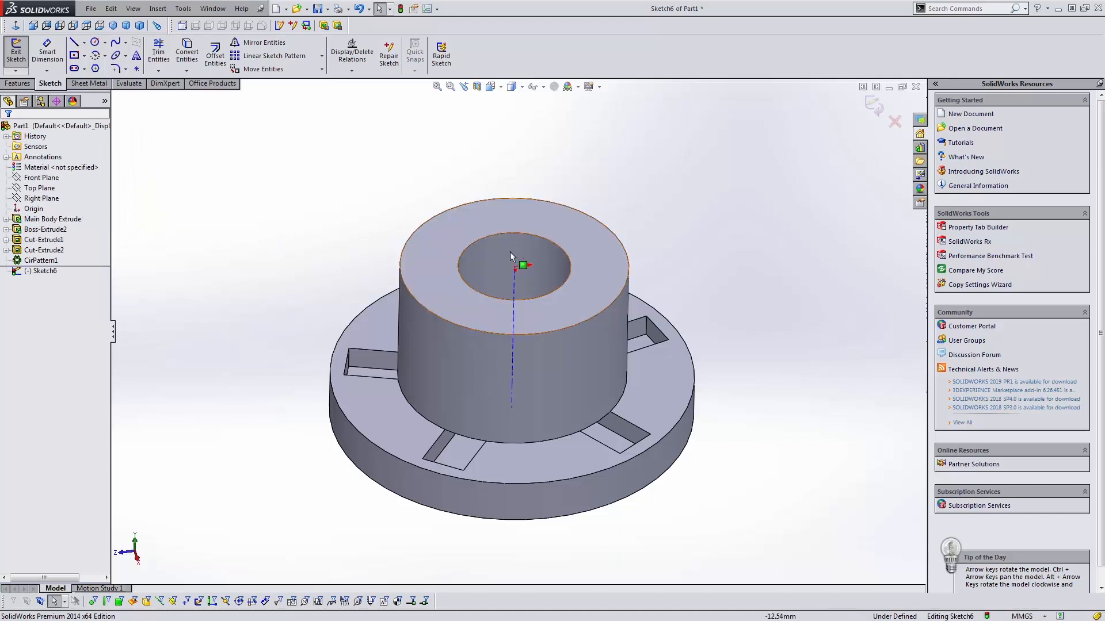
click(98, 44)
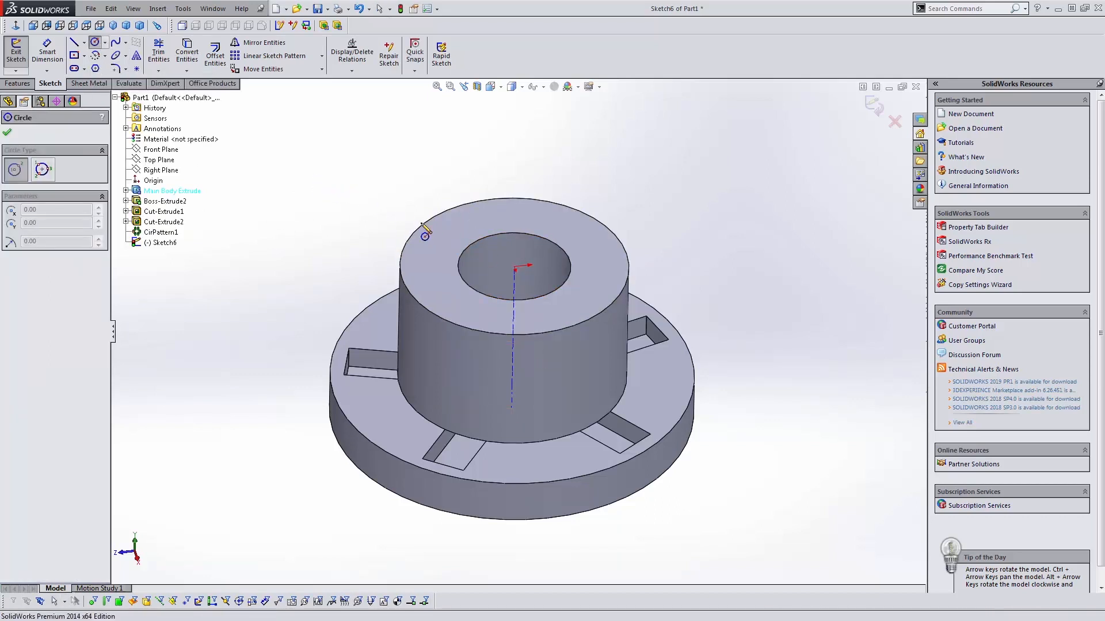
click(7, 133)
click(895, 121)
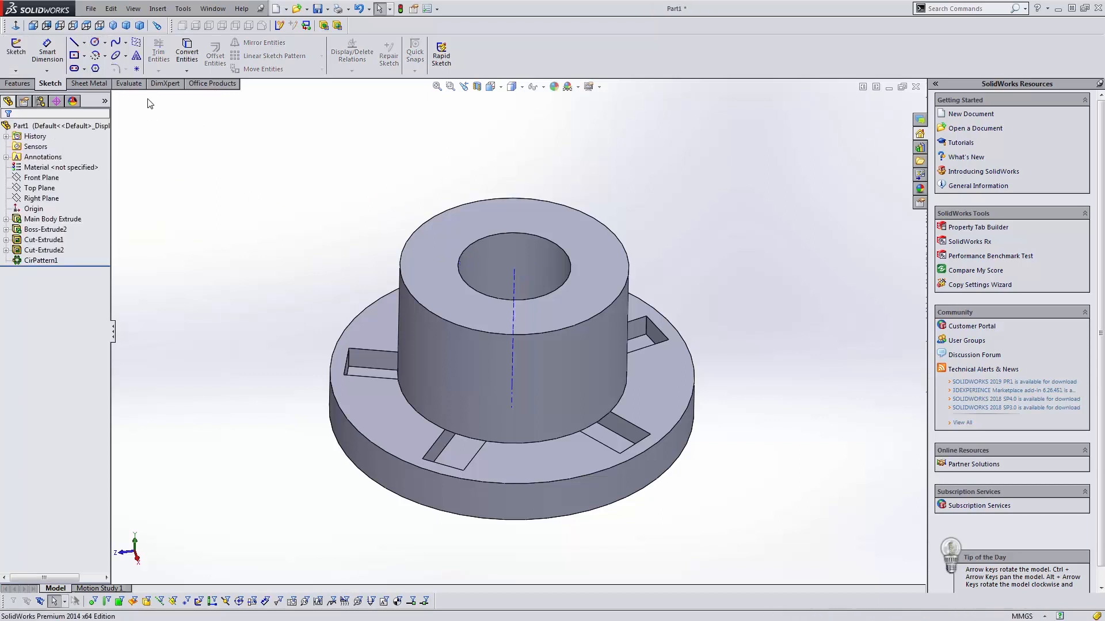
- Sketch a circle about 25.07 mm in diameter on the cylinder's top face, centred on the origin and matching the central hole's edge, and exit the sketch
click(17, 48)
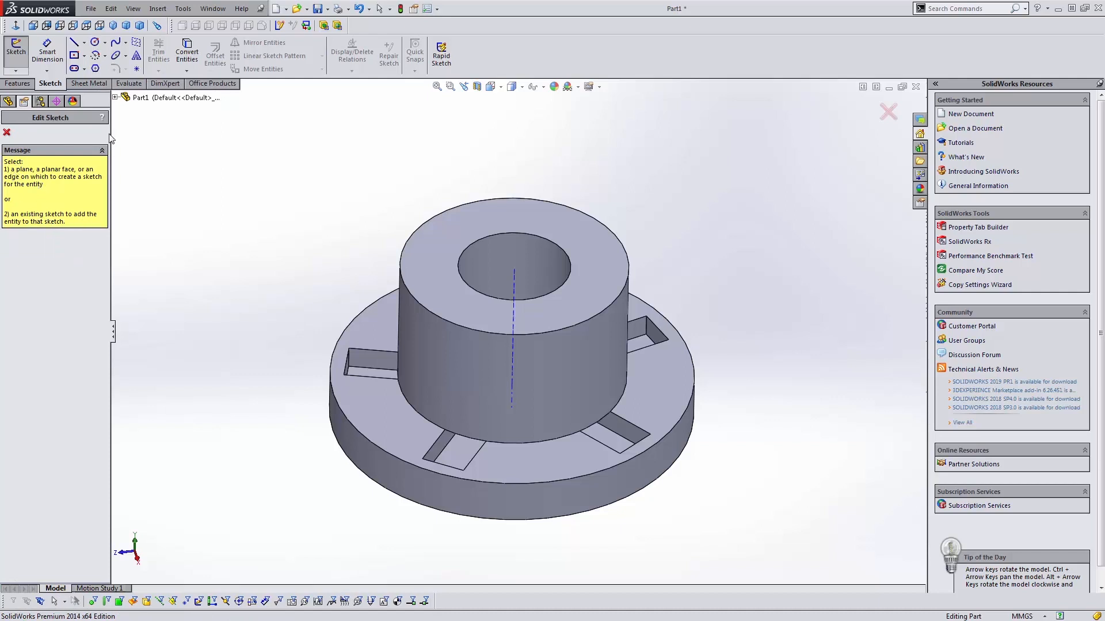
click(115, 98)
click(126, 211)
click(126, 201)
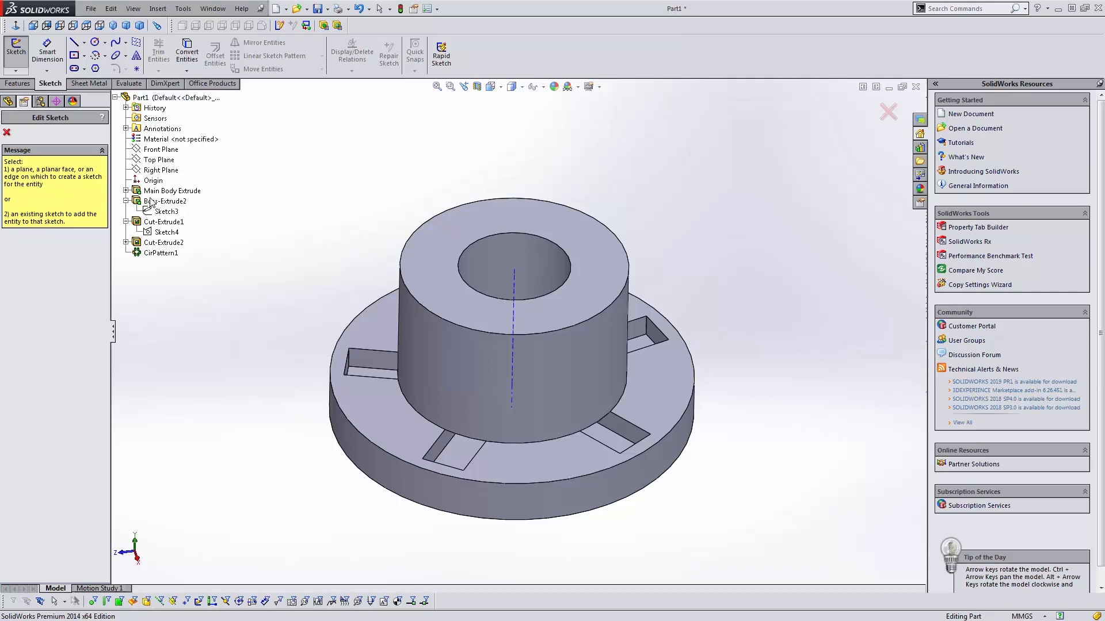
click(442, 236)
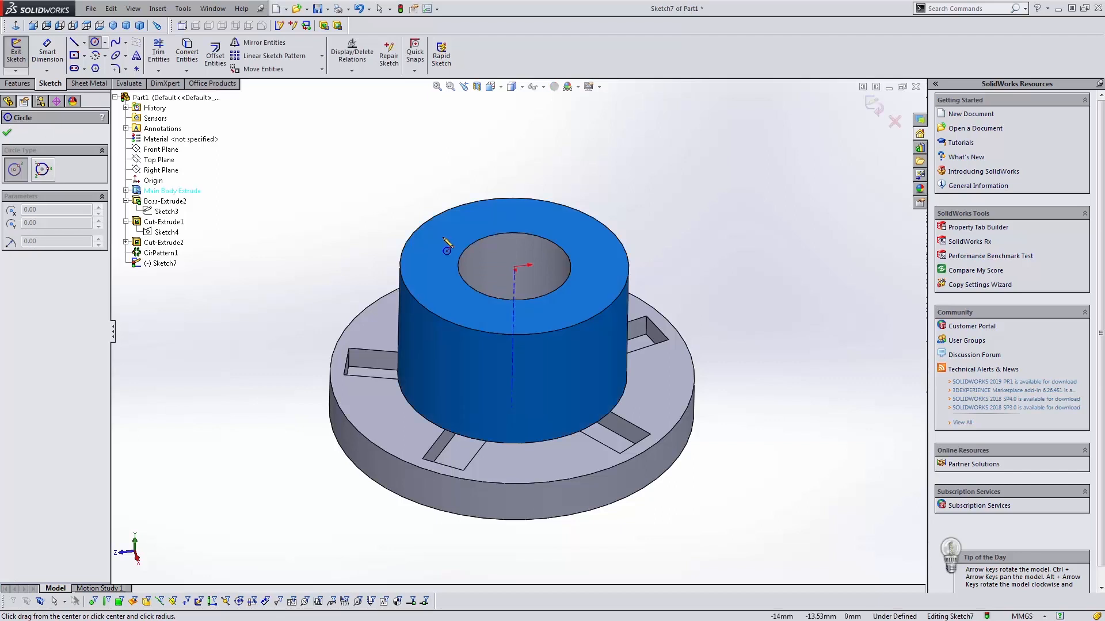
click(514, 267)
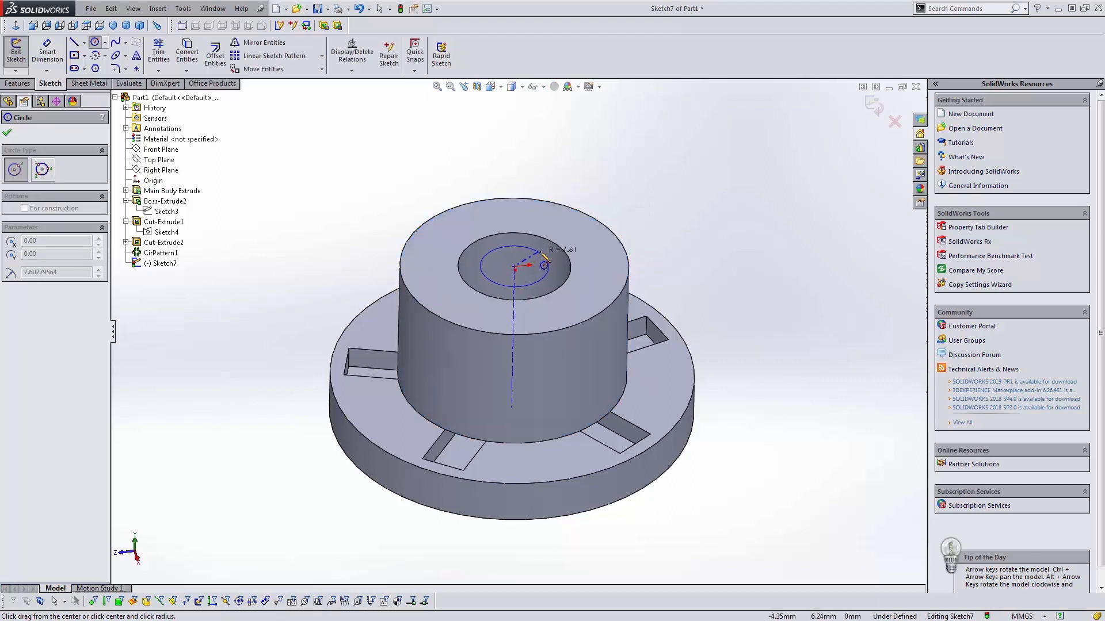
click(564, 260)
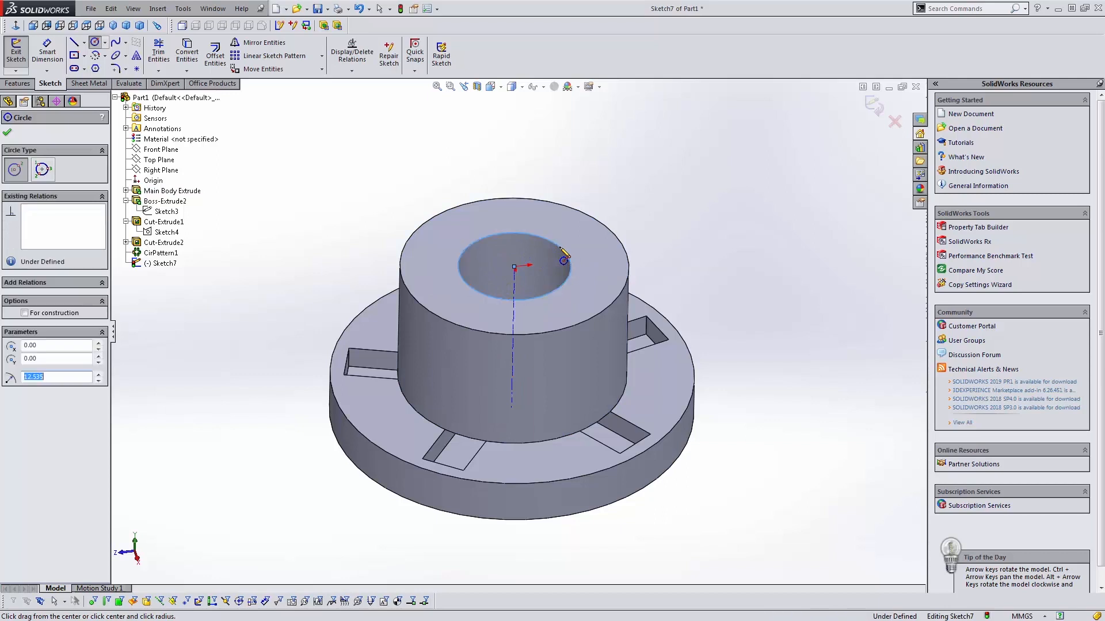
click(11, 132)
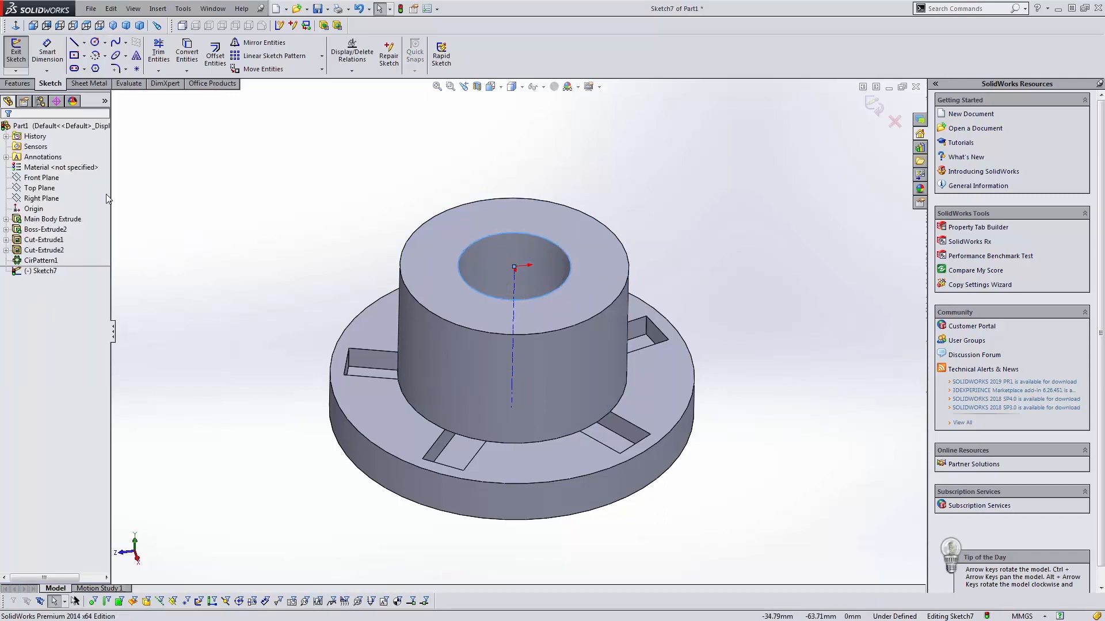
click(873, 109)
click(713, 192)
middle_drag(662, 236, 547, 301)
scroll(485, 282, down, 5)
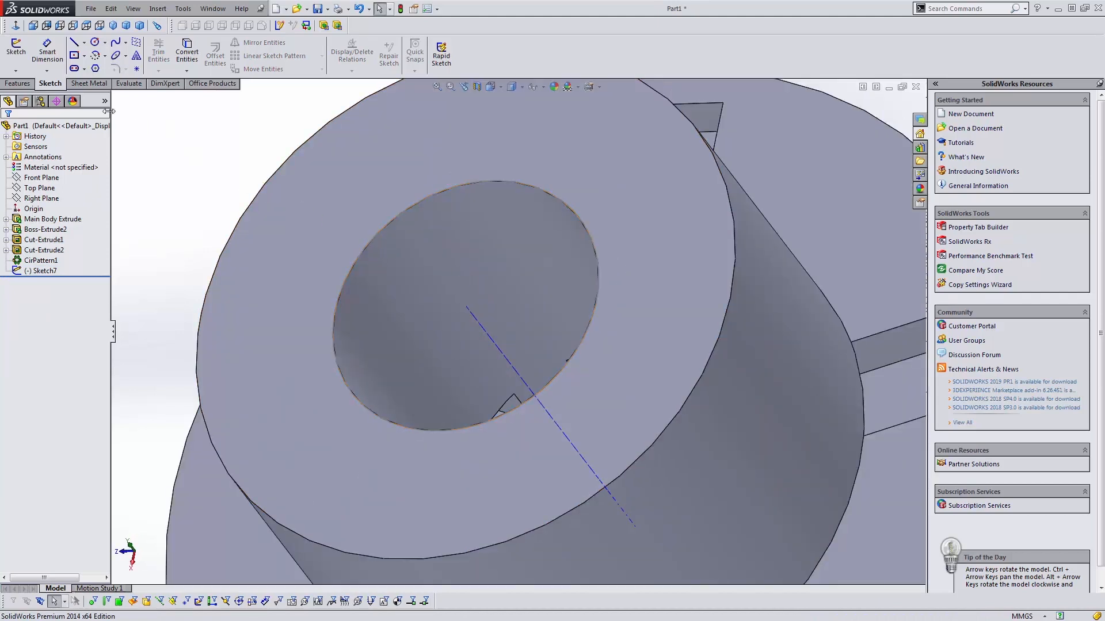
click(17, 84)
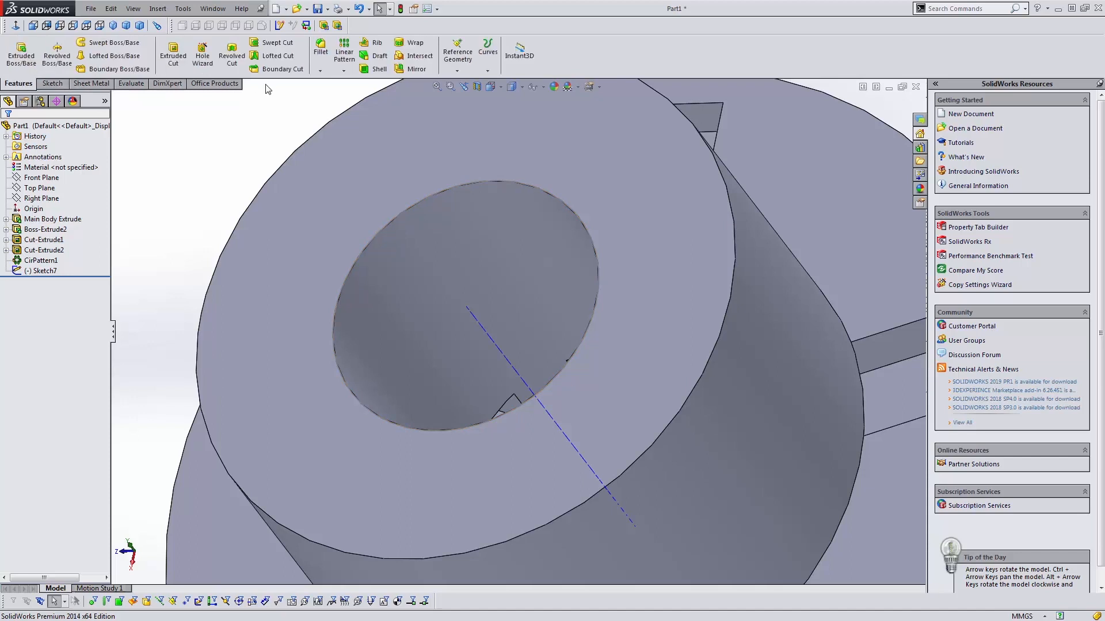
click(487, 71)
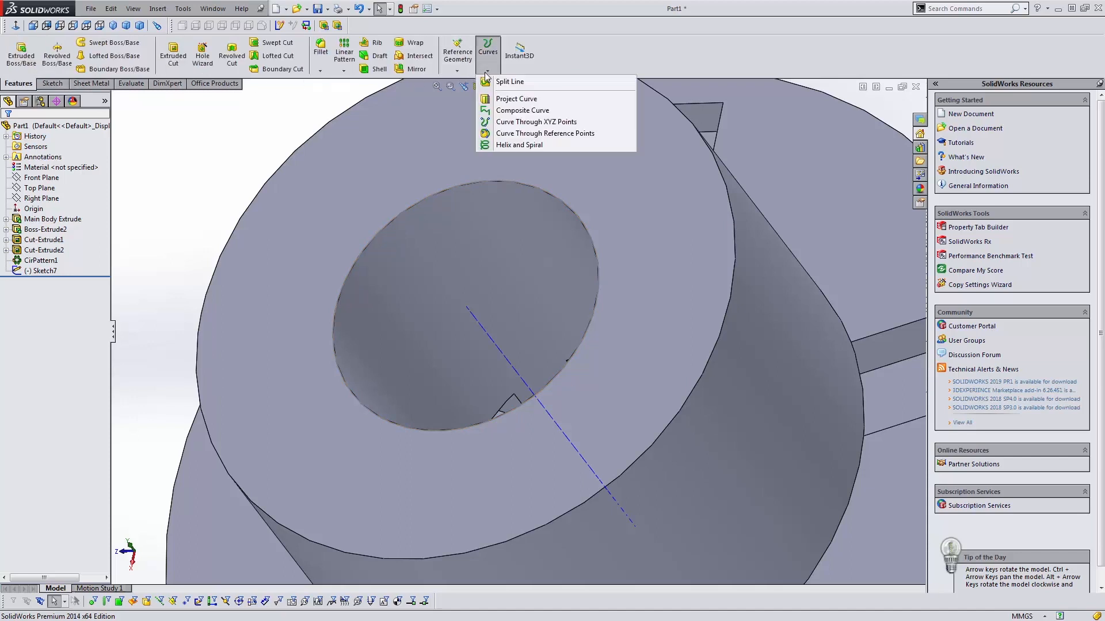
click(513, 146)
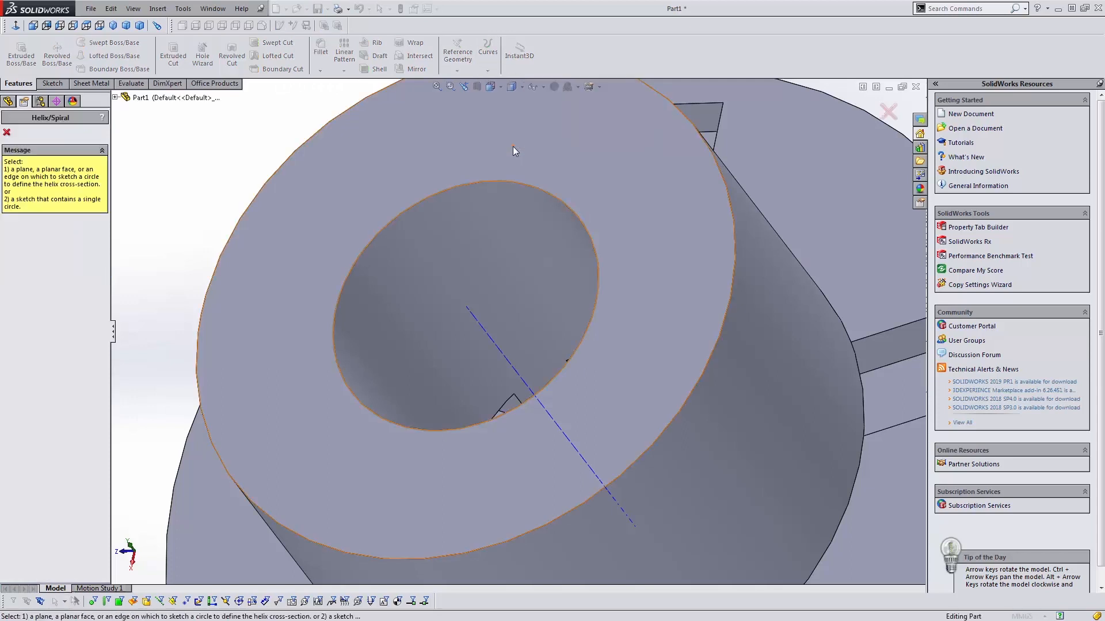
click(8, 133)
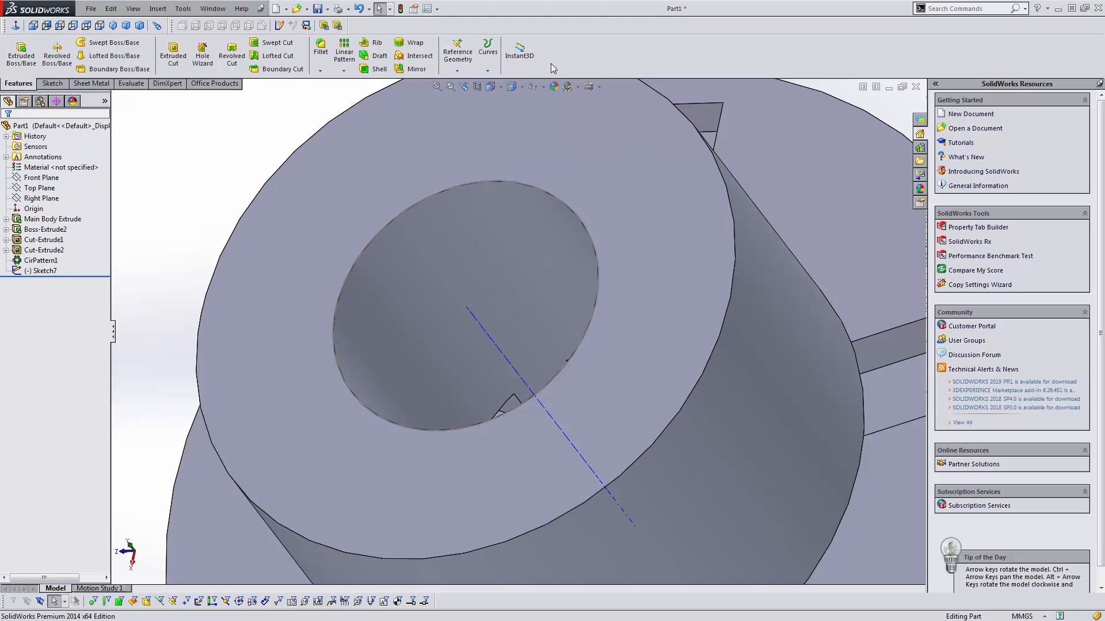
- Hide the DimXpert, Office Products and Evaluate command sets from the CommandManager
right_click(58, 82)
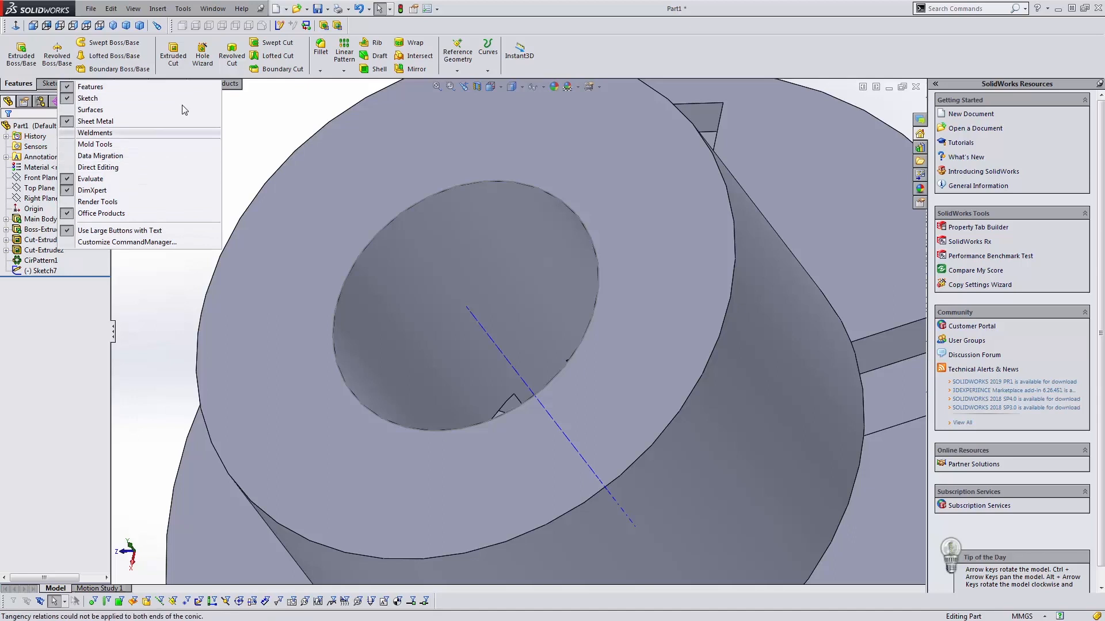
click(579, 69)
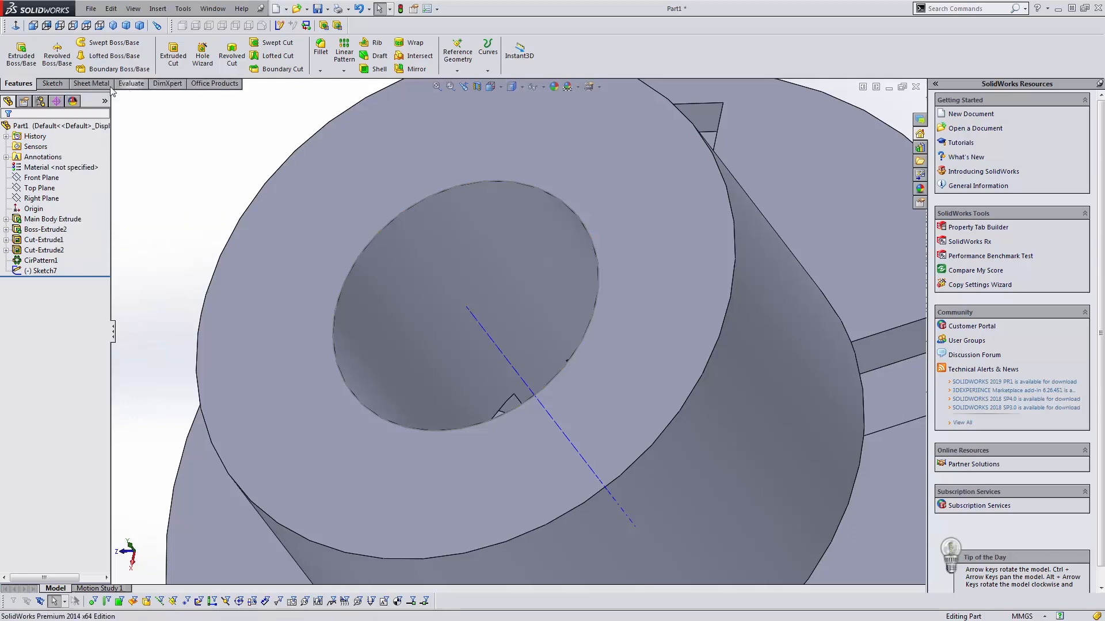
click(51, 83)
click(11, 85)
click(50, 84)
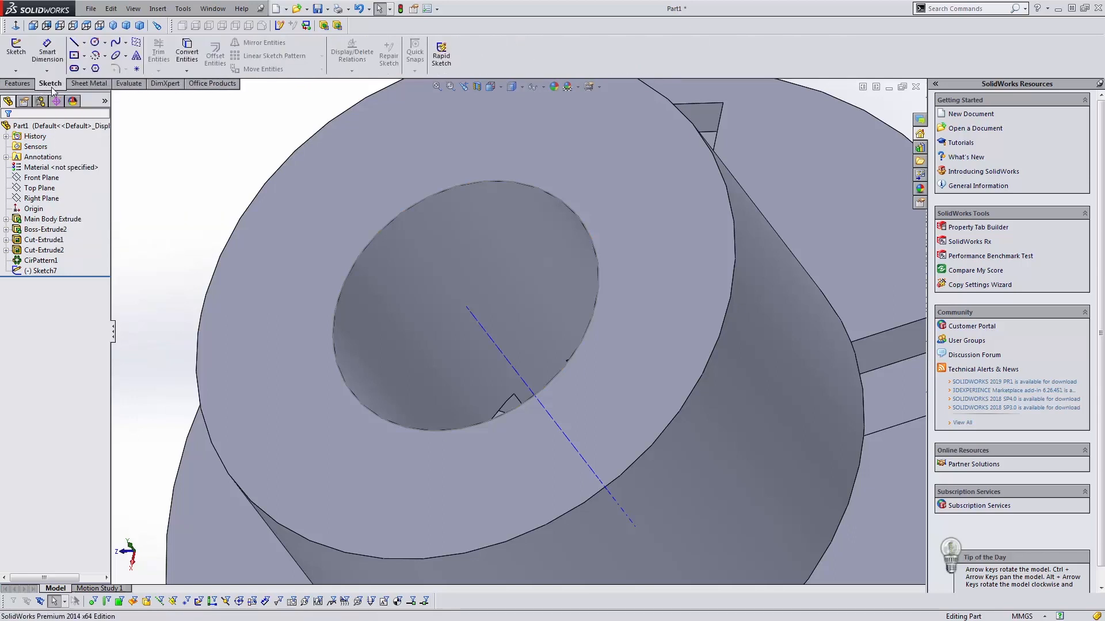
right_click(214, 85)
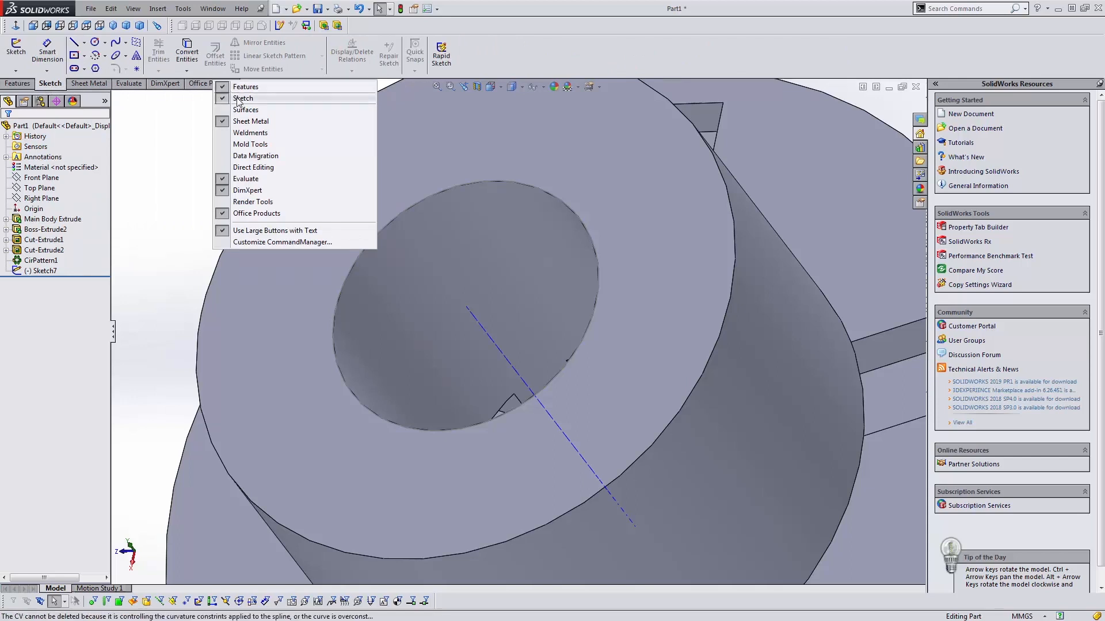
click(256, 191)
right_click(175, 84)
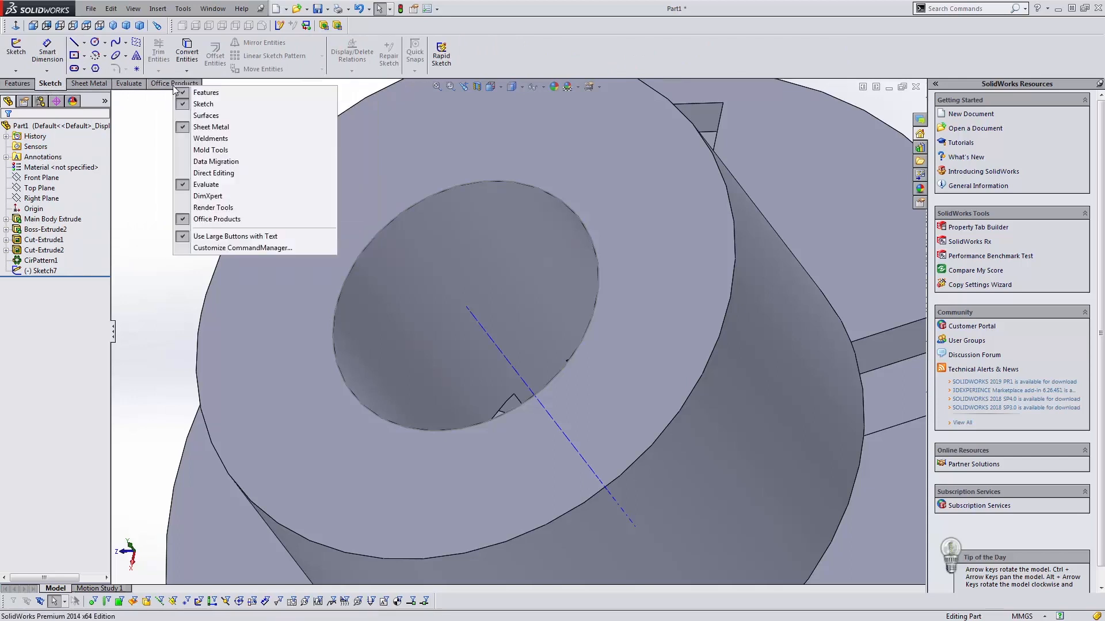
click(206, 184)
right_click(121, 84)
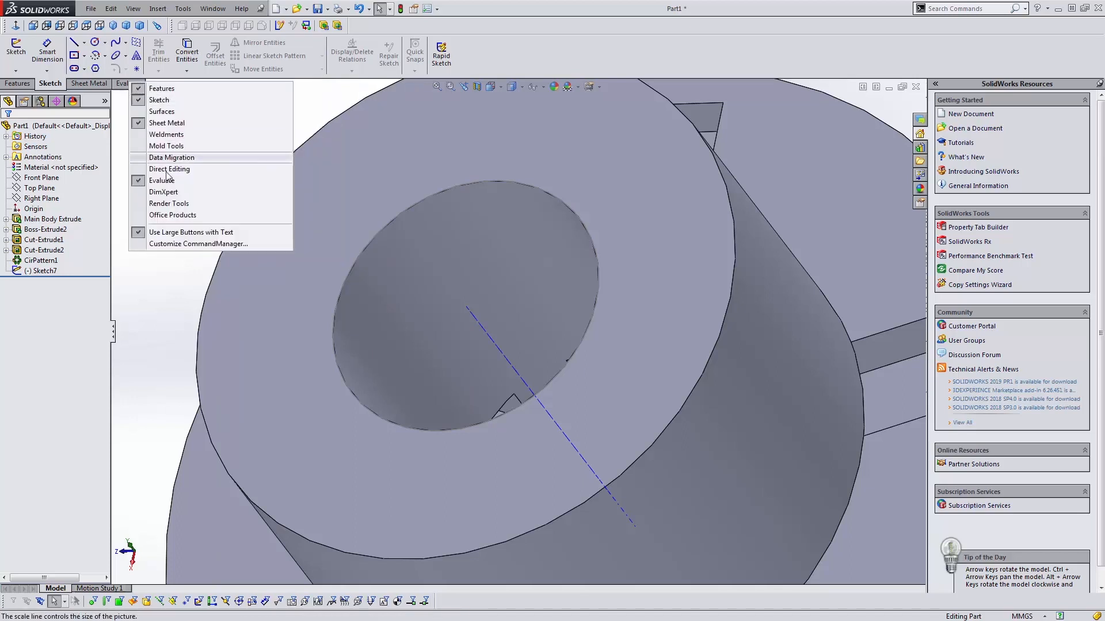
click(155, 217)
- Show the Evaluate command set in the CommandManager again
click(80, 84)
right_click(92, 85)
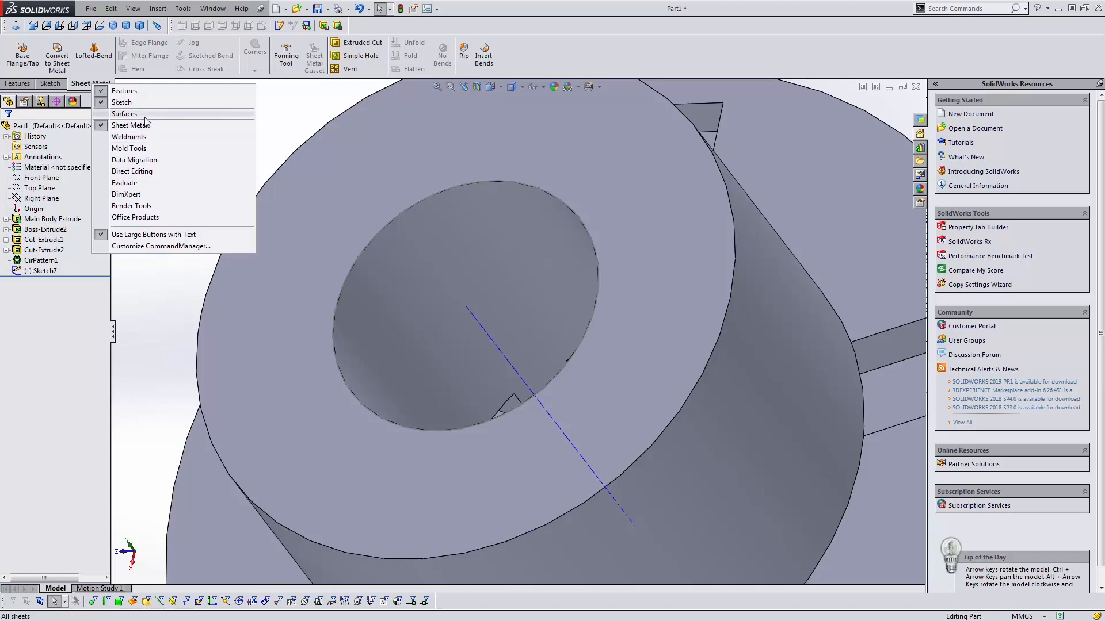
click(141, 183)
- Measure the diameter of the sketched circle around the central hole
click(47, 51)
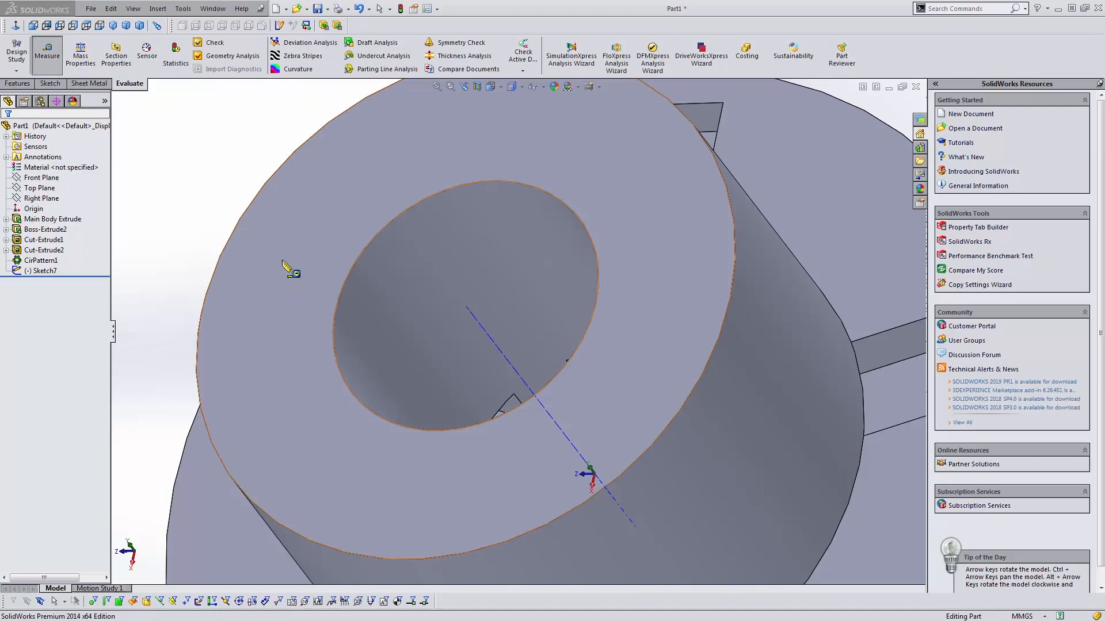
key(Escape)
key(Return)
click(353, 269)
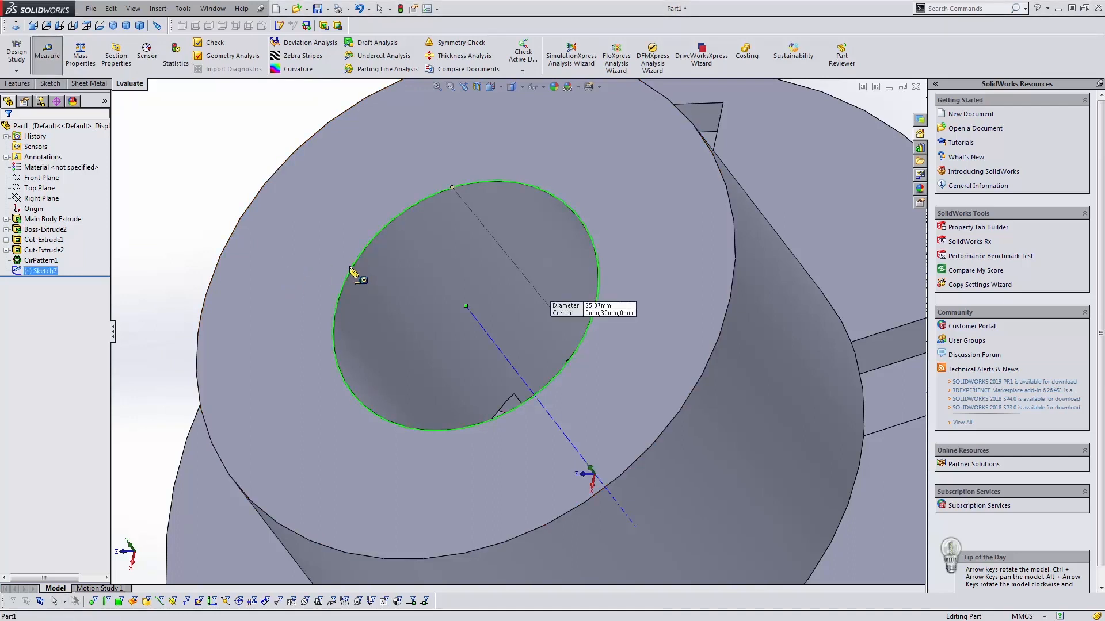
key(Escape)
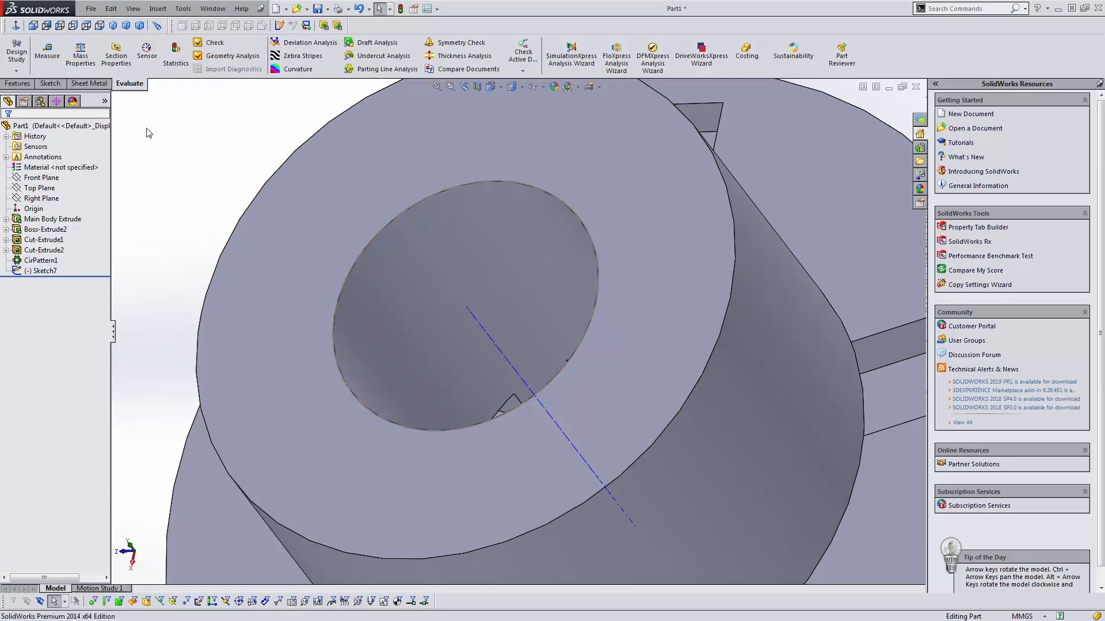
- Review the part's mass properties and close the report
click(87, 63)
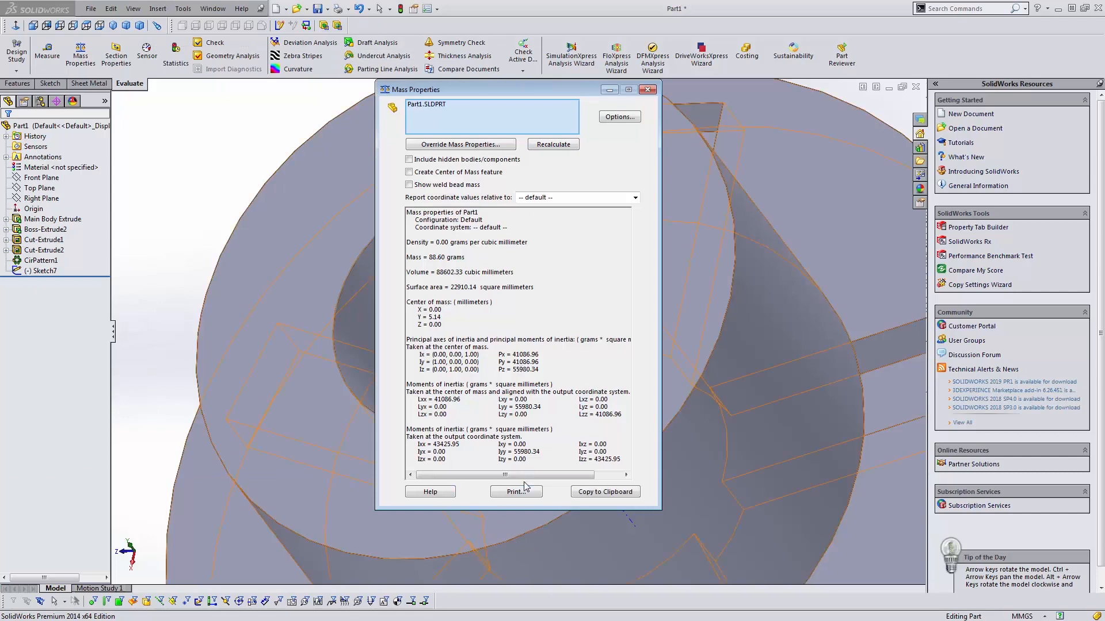
click(648, 91)
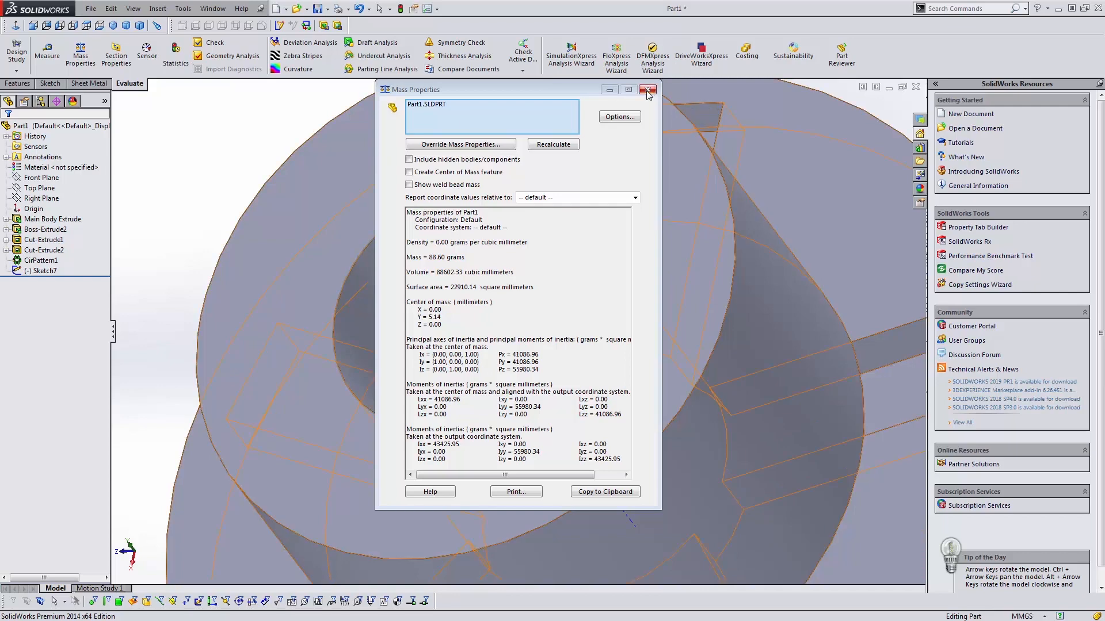
click(648, 90)
- Switch the CommandManager to compact icons by turning off Use Large Buttons with Text
right_click(120, 87)
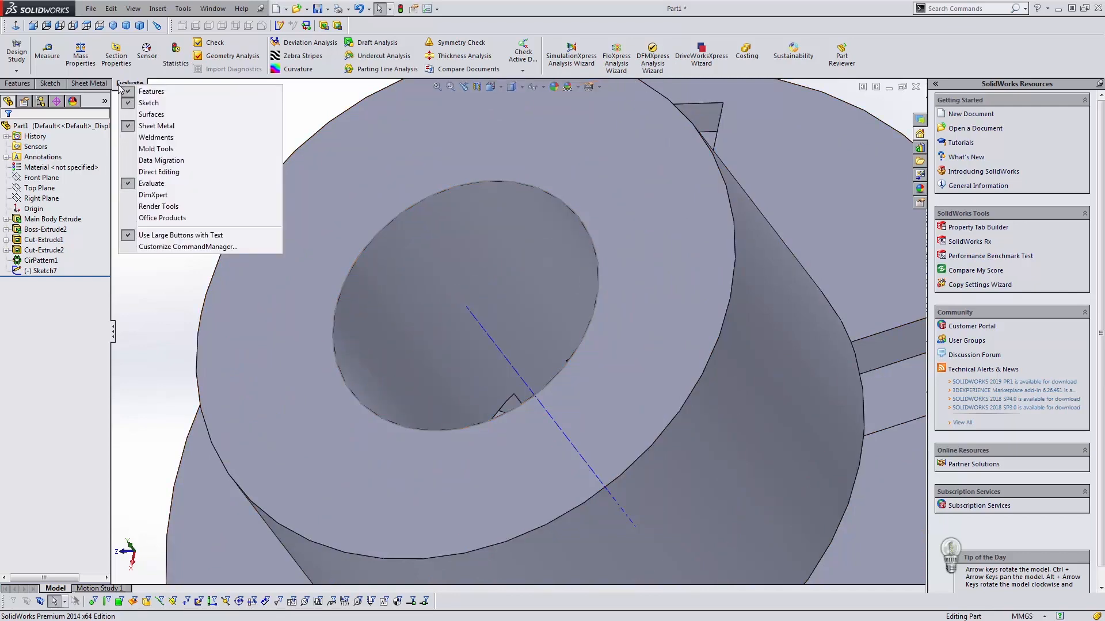
click(23, 84)
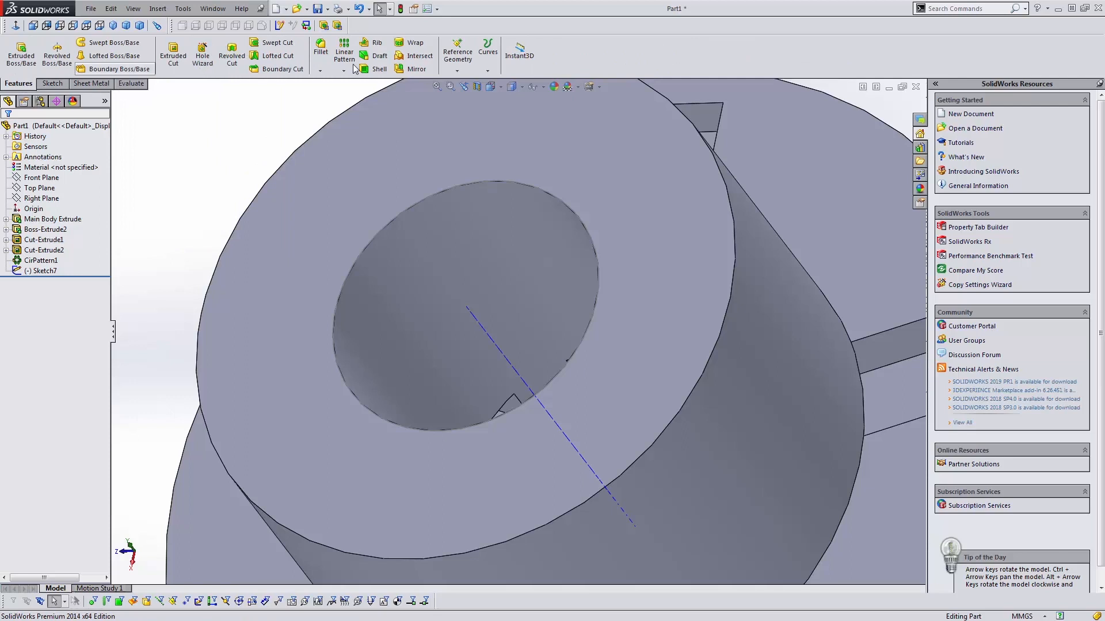
right_click(593, 53)
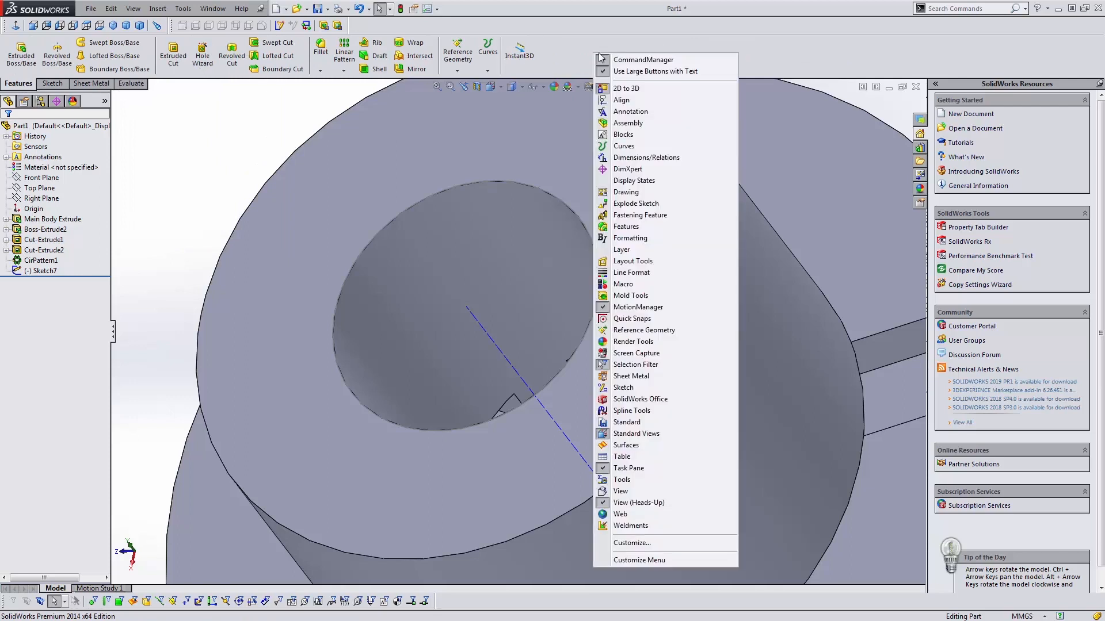
click(640, 72)
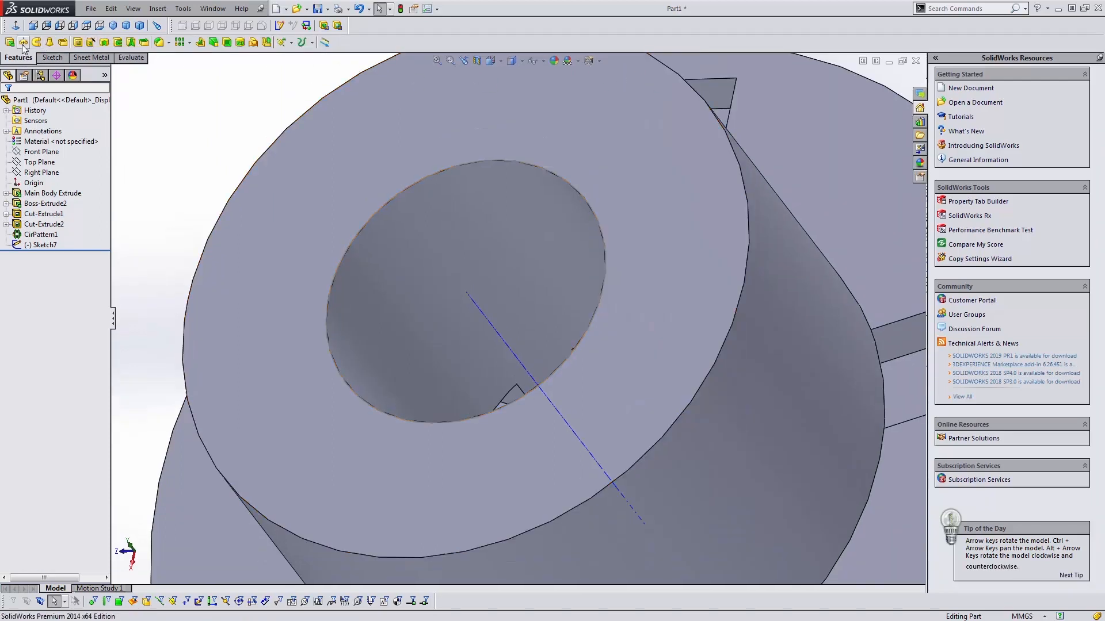
- Switch the CommandManager back to large buttons with text labels
right_click(357, 41)
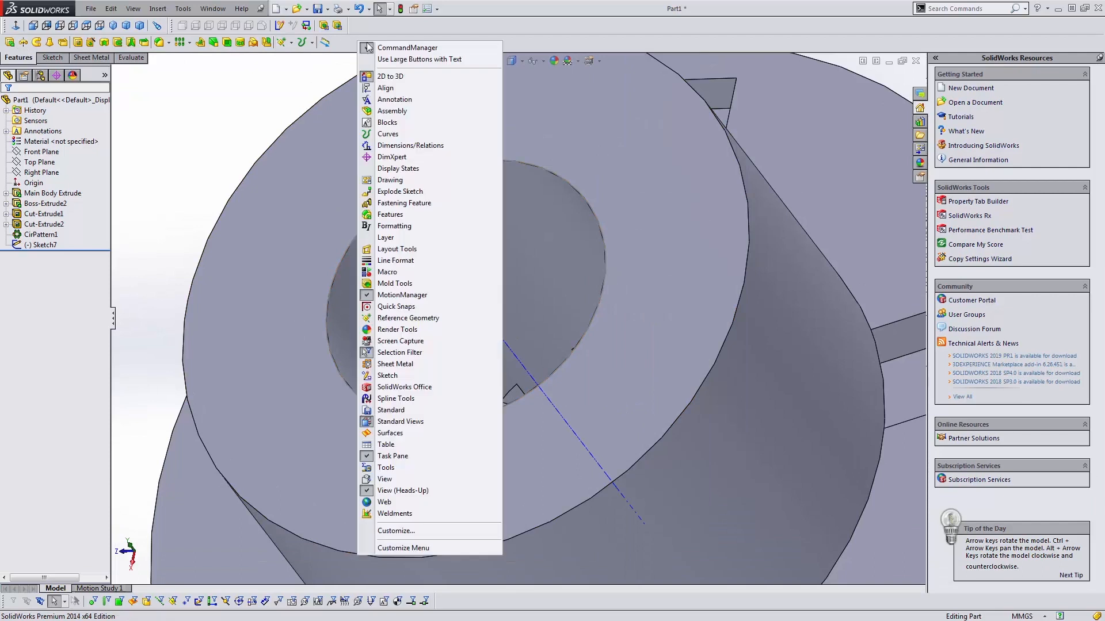
click(419, 60)
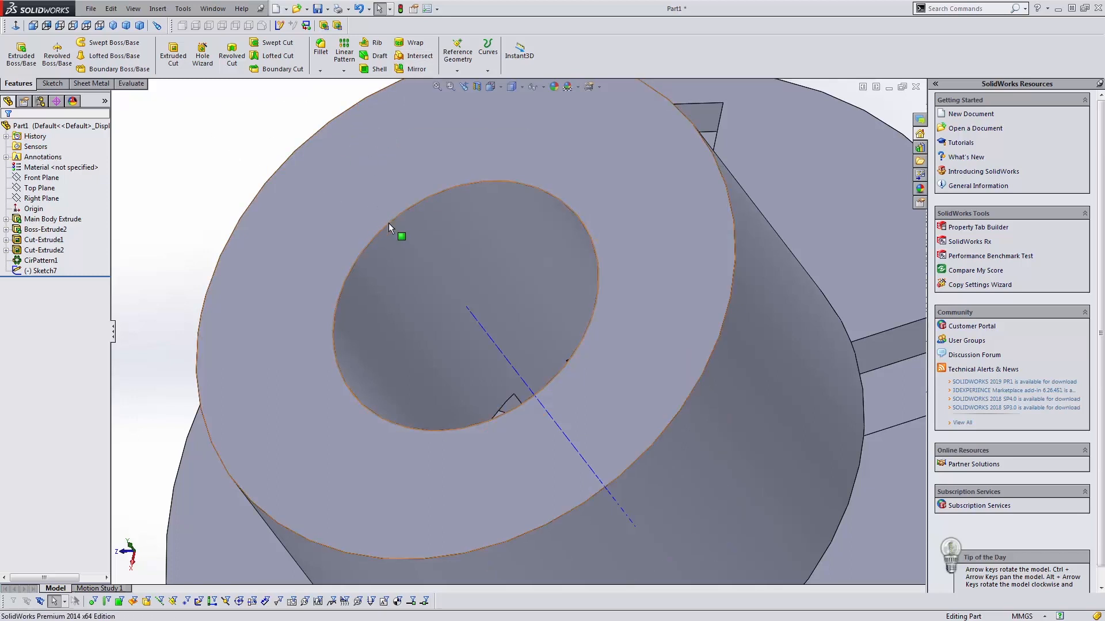
- Start a Helix/Spiral from the sketched circle at the central hole and reverse its direction so it runs into the body
click(488, 54)
click(520, 145)
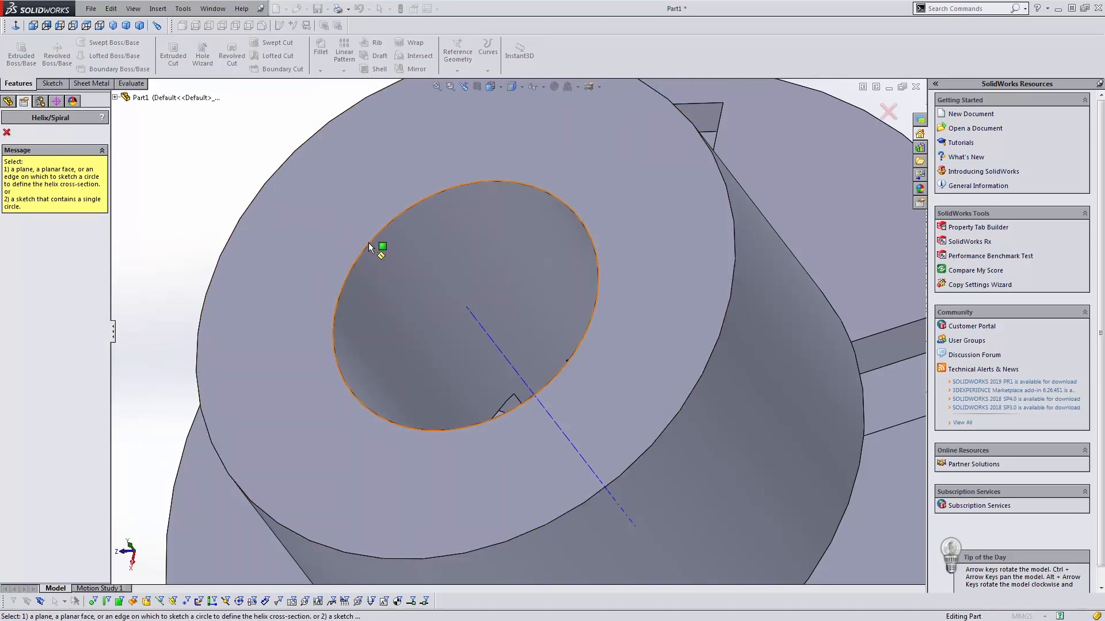
click(115, 98)
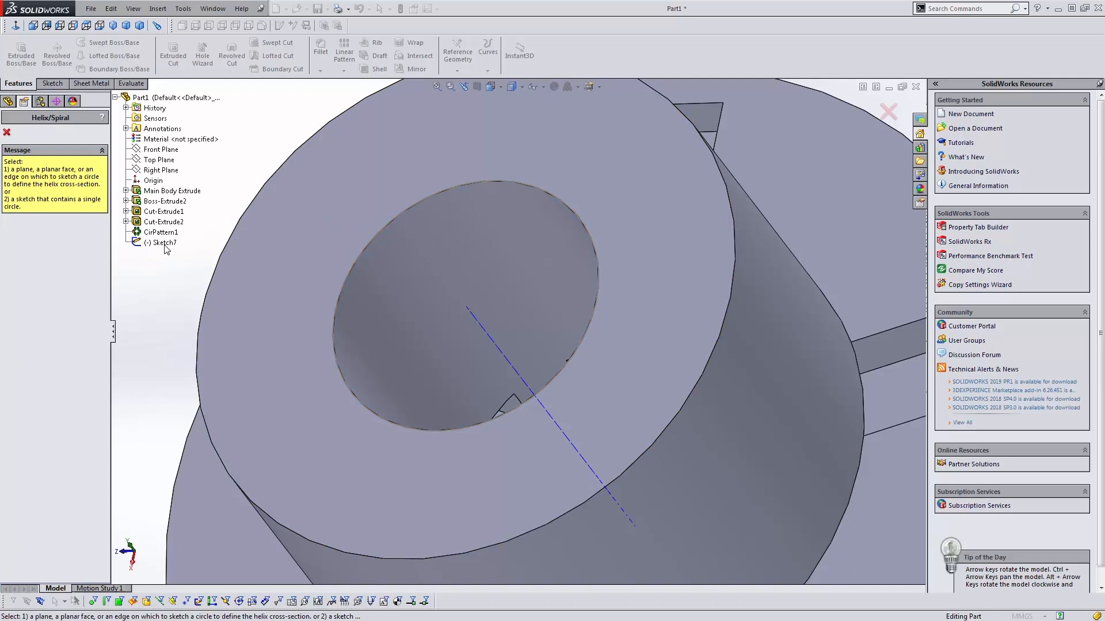
click(371, 240)
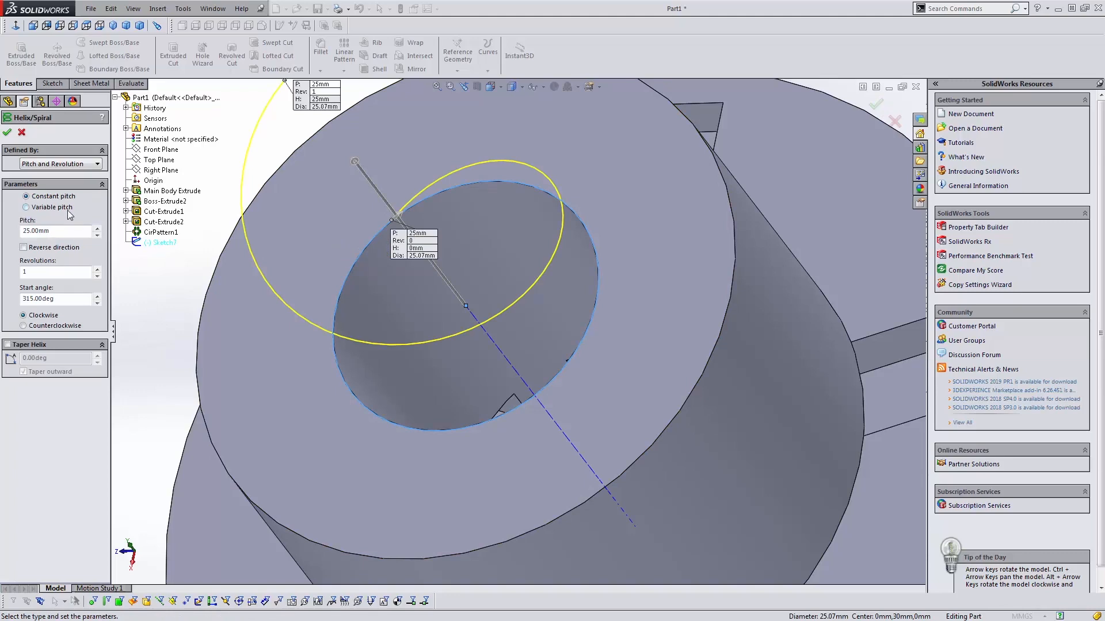
click(45, 248)
middle_drag(456, 293, 459, 263)
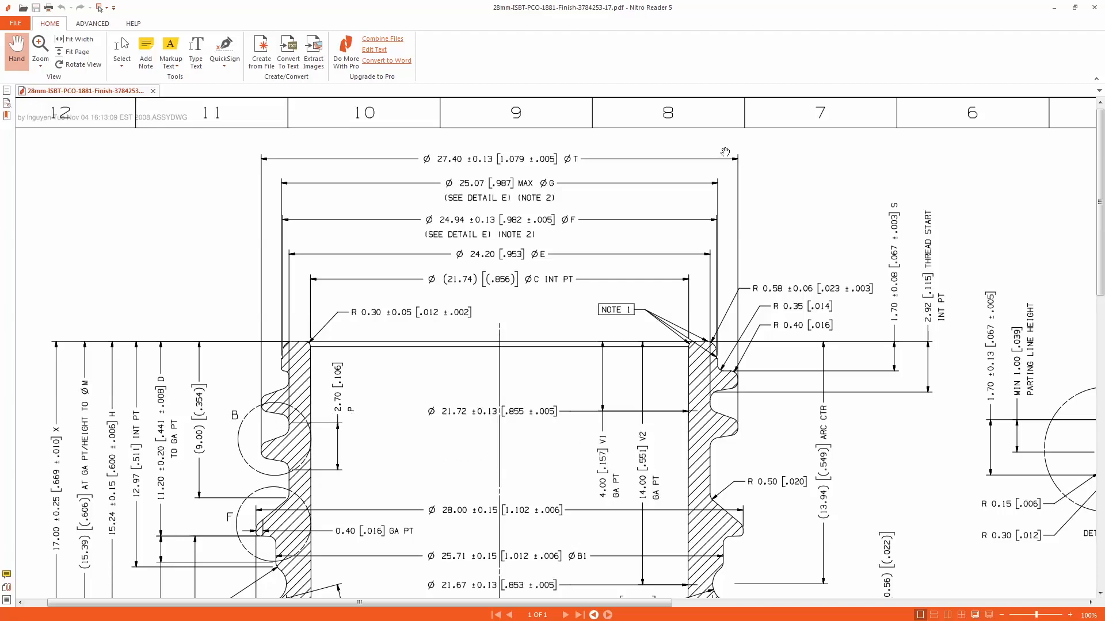
- Return from the PDF drawing in Nitro Reader to SolidWorks and set the helix pitch to 2.7 mm
click(1054, 8)
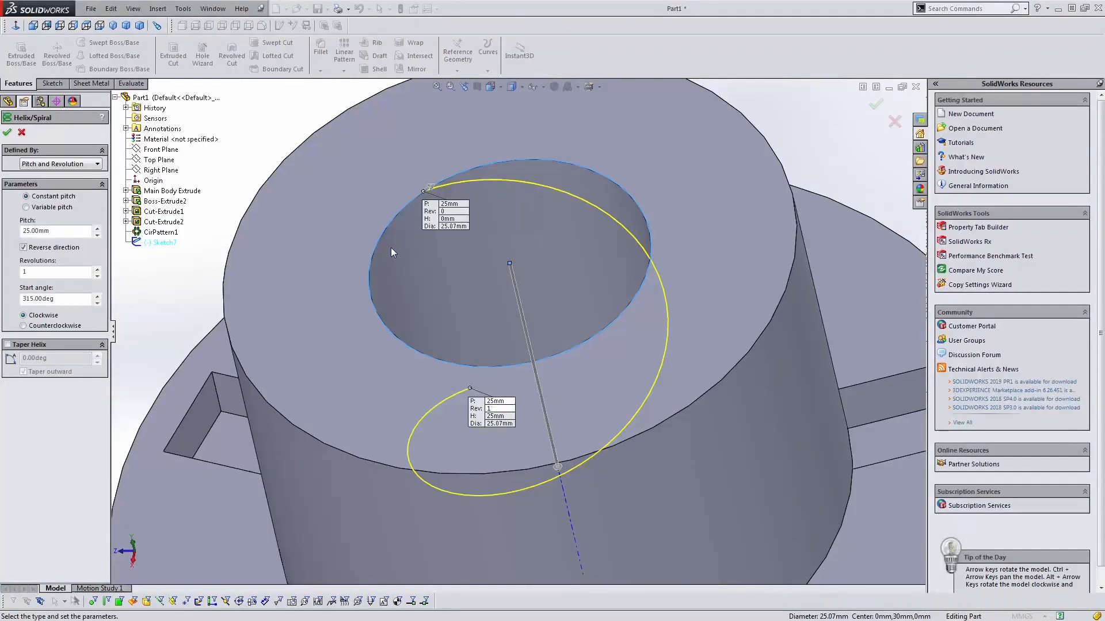
double_click(46, 232)
text(2.7)
key(Return)
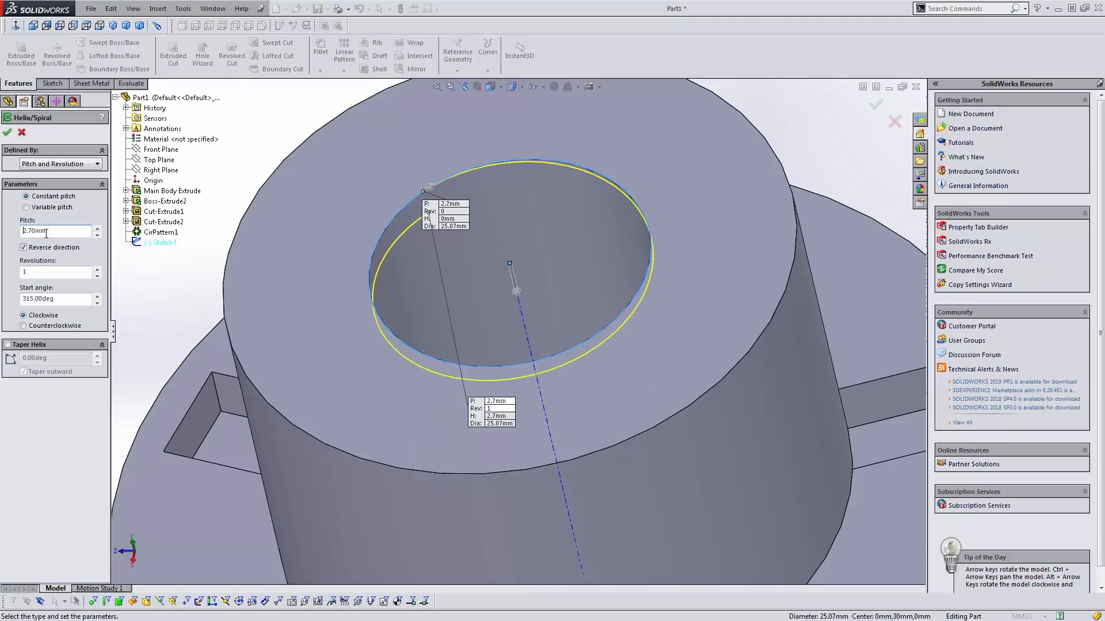
- Set the helix to 4 revolutions with a start angle of 335 degrees
click(96, 269)
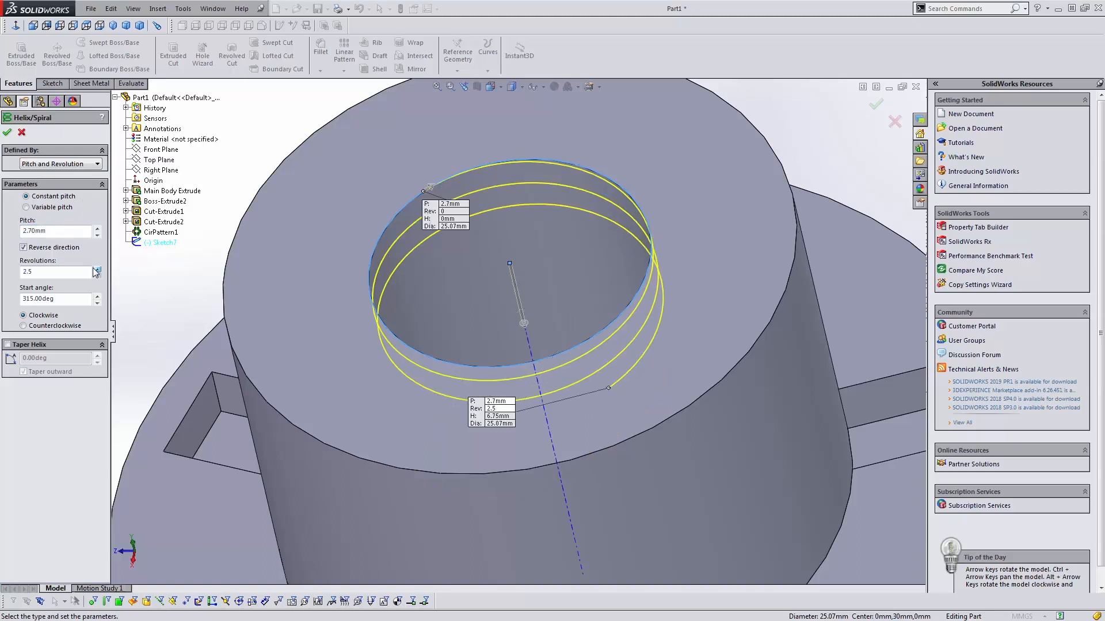
click(96, 268)
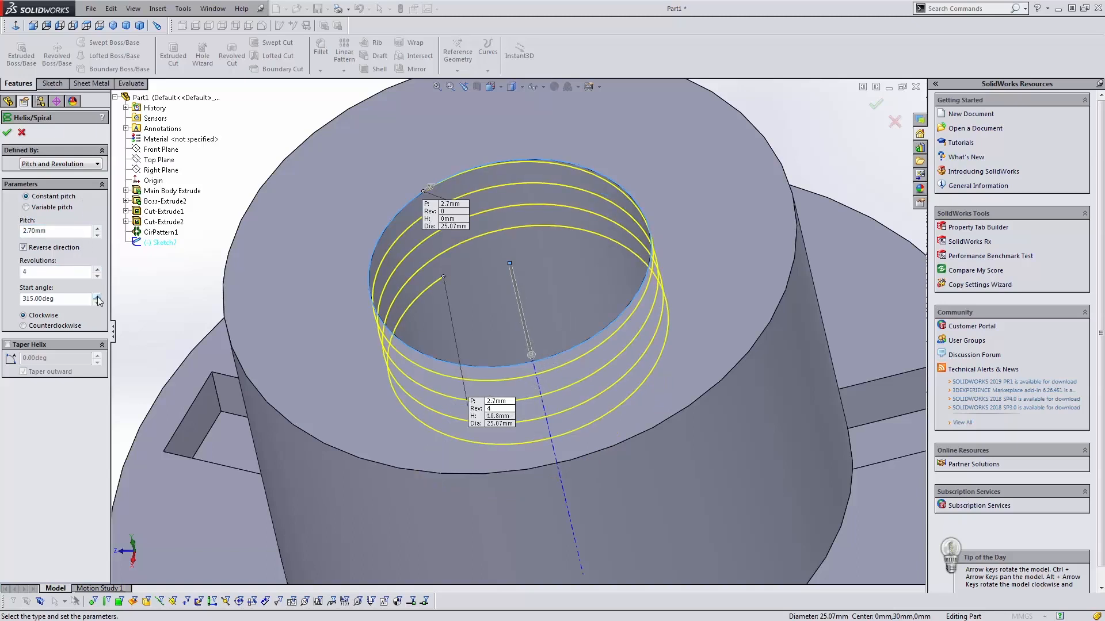
drag(97, 297, 97, 296)
middle_drag(429, 305, 536, 378)
scroll(516, 258, up, 3)
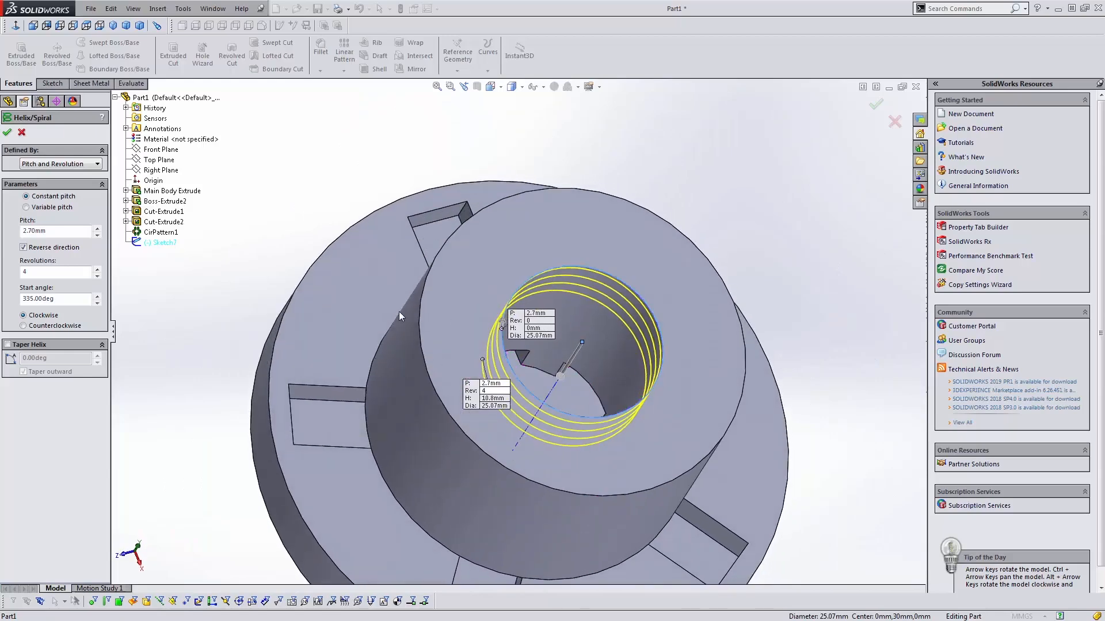
middle_drag(443, 370, 366, 367)
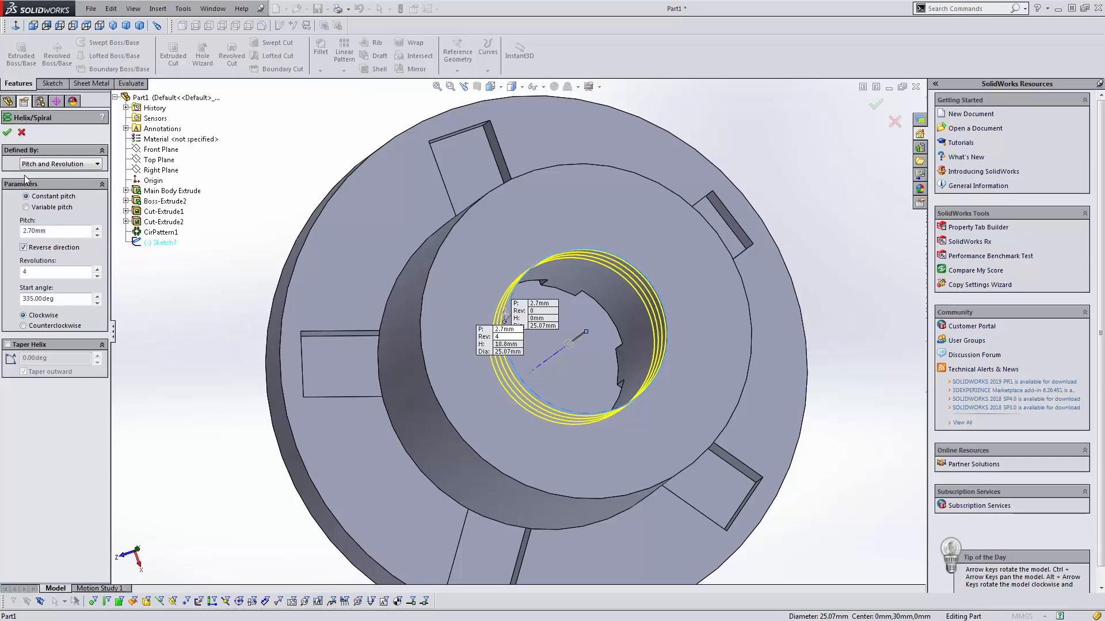
- Keep the helix defined by Pitch and Revolution and create it inside the central hole
middle_drag(403, 259, 358, 161)
scroll(497, 178, down, 5)
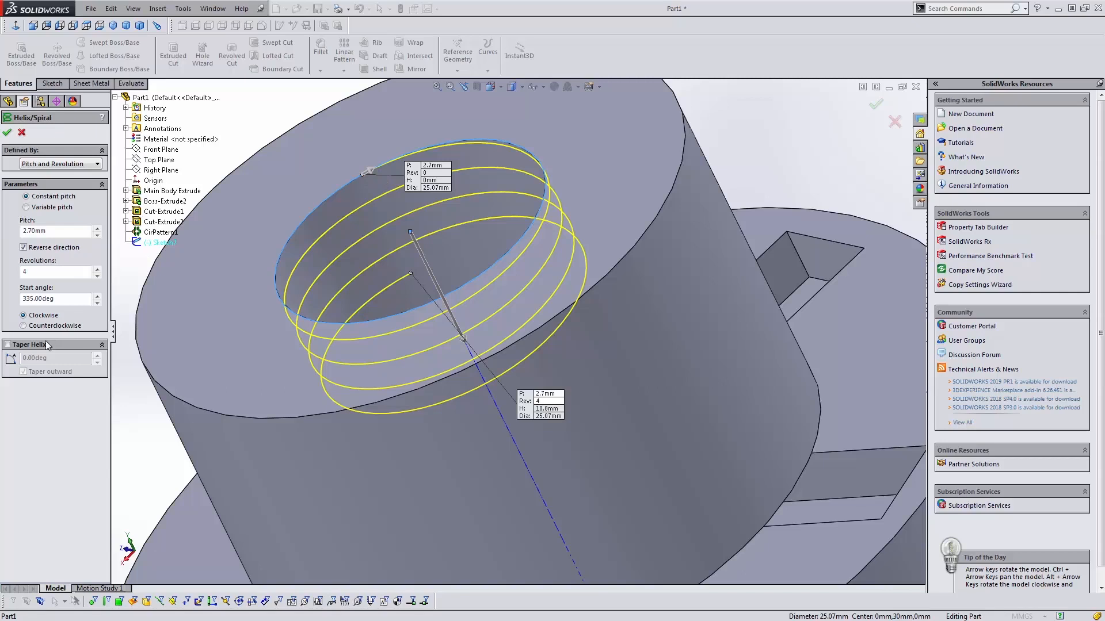
click(58, 165)
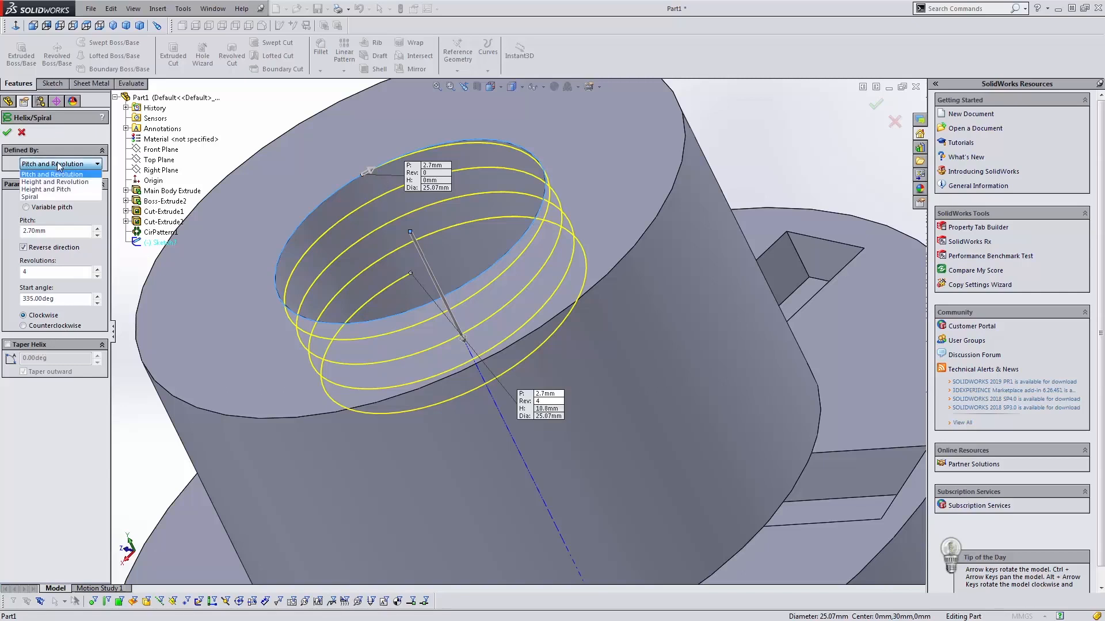
click(58, 166)
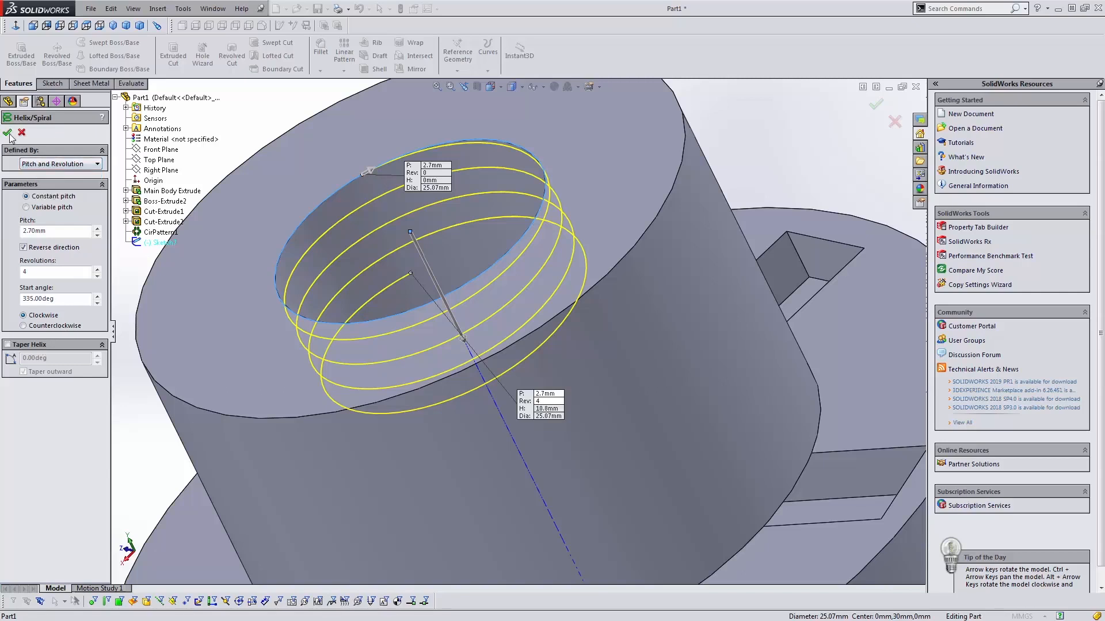
click(7, 134)
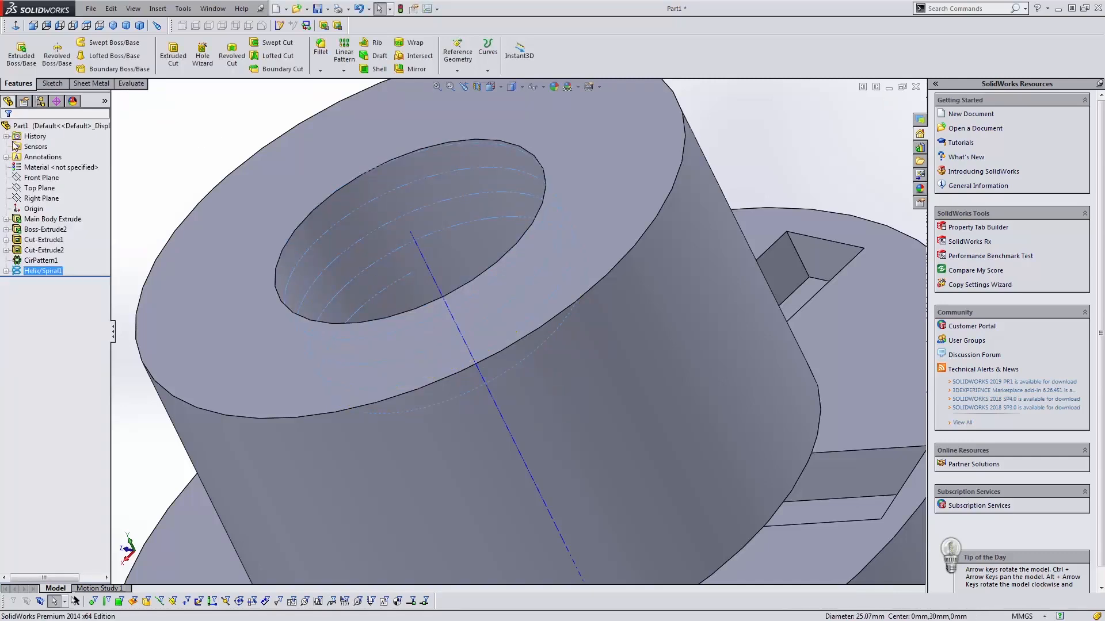
- Roll the feature history back to just before Sketch7, the base sketch of the helix
click(6, 271)
click(46, 281)
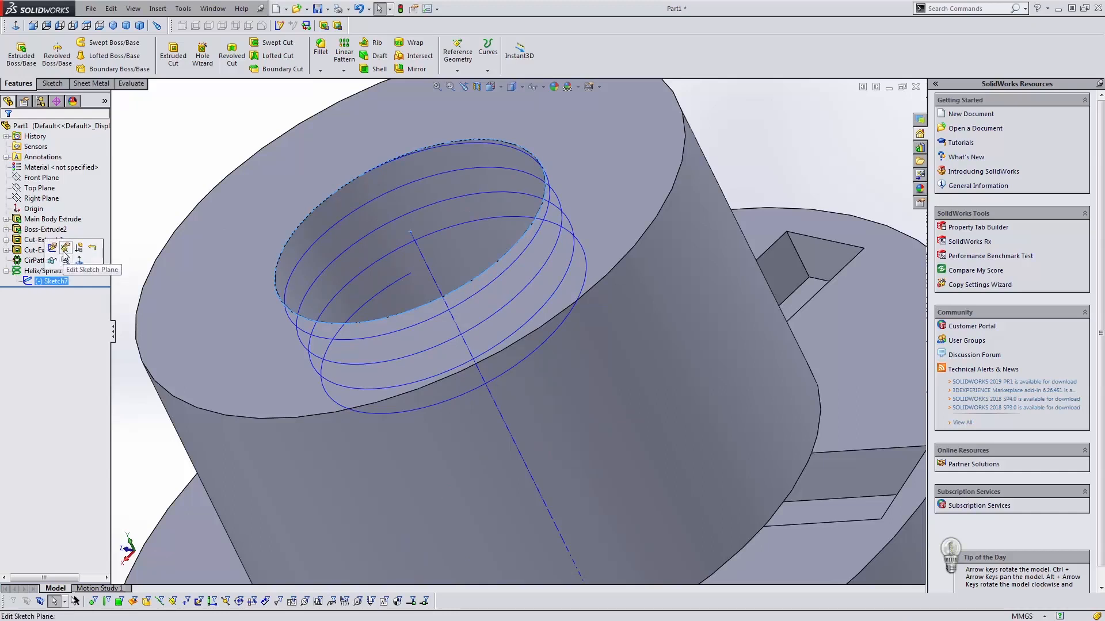
click(243, 267)
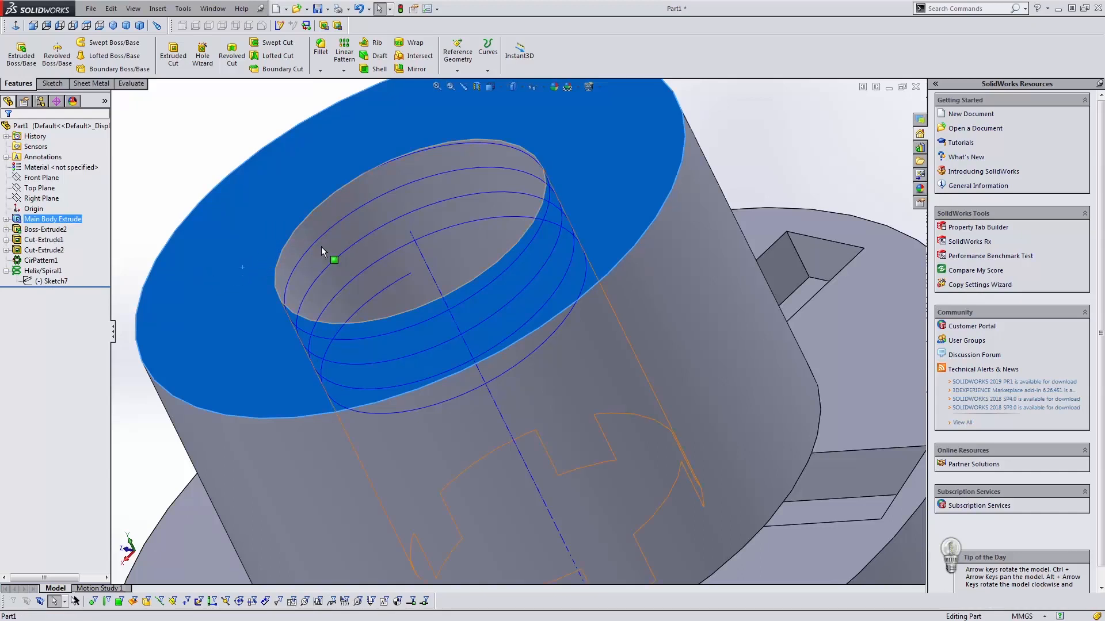
click(150, 194)
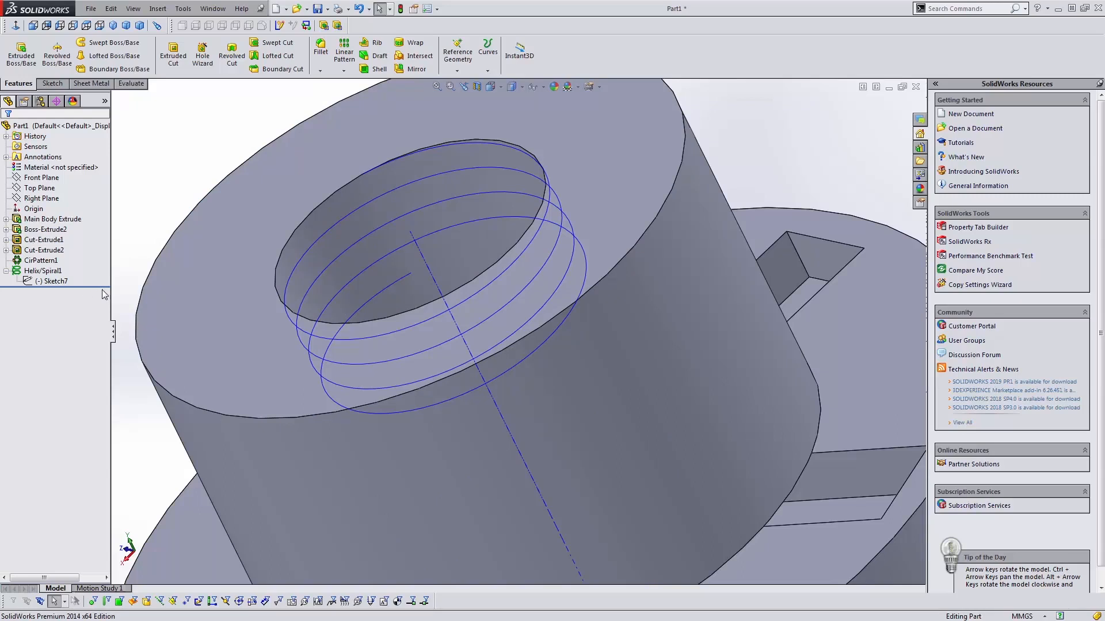
mouse_move(50, 283)
mouse_down()
mouse_move(55, 269)
mouse_move(70, 268)
mouse_up()
key(Return)
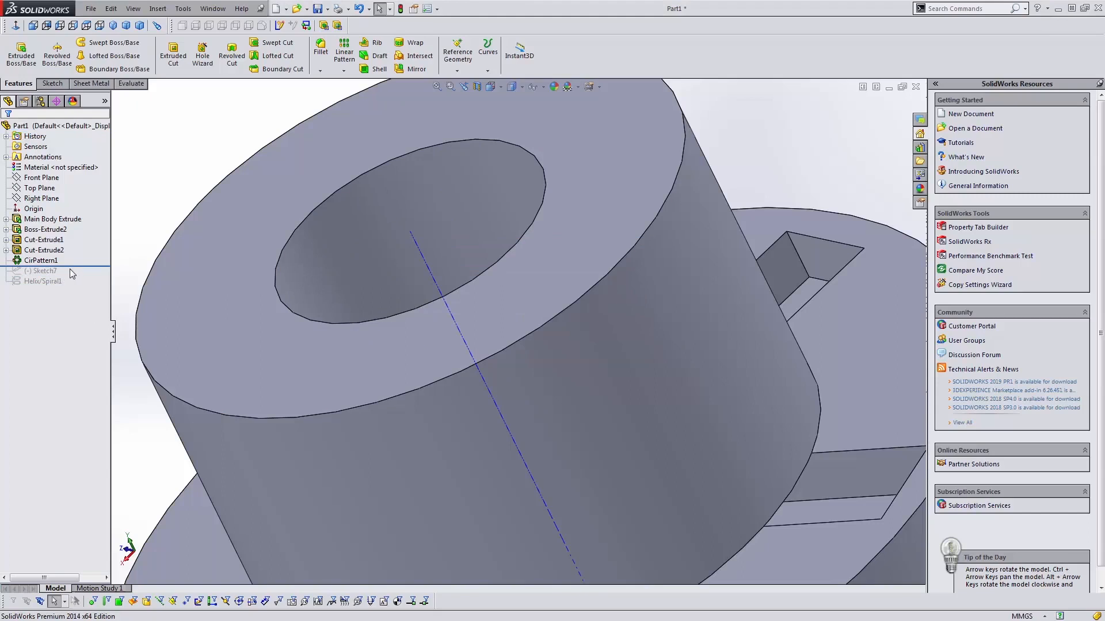
drag(76, 265, 76, 277)
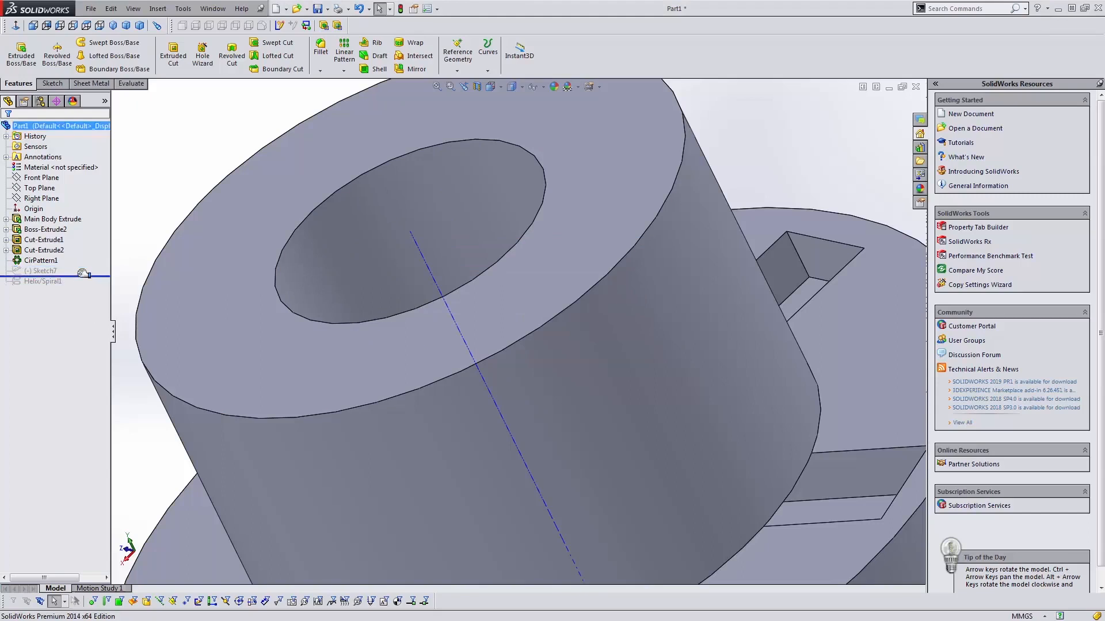
click(46, 272)
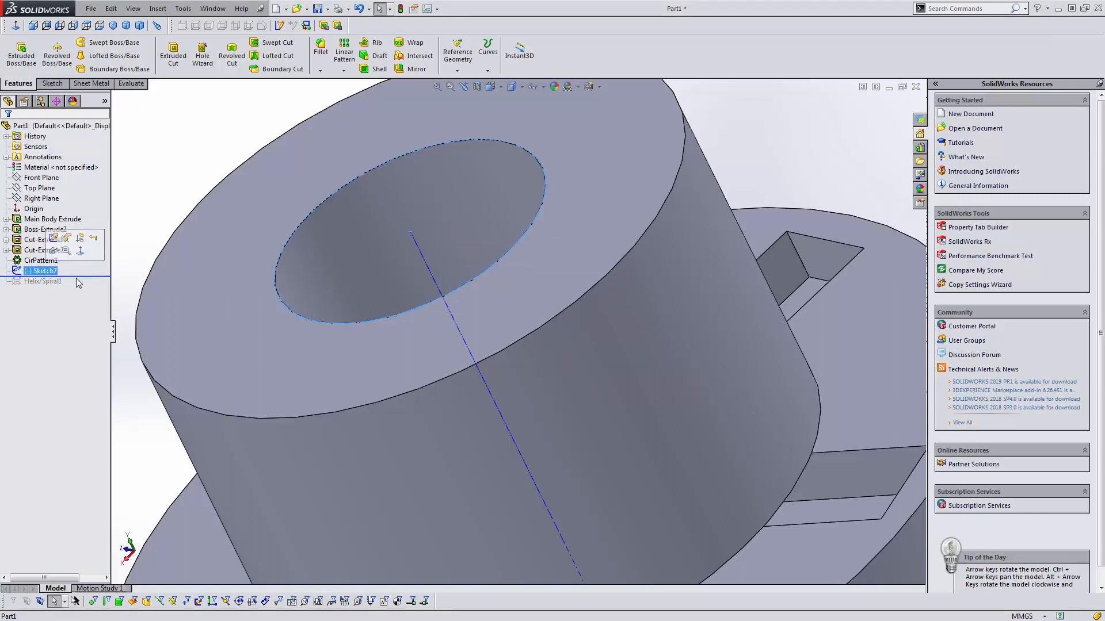
click(45, 272)
click(92, 280)
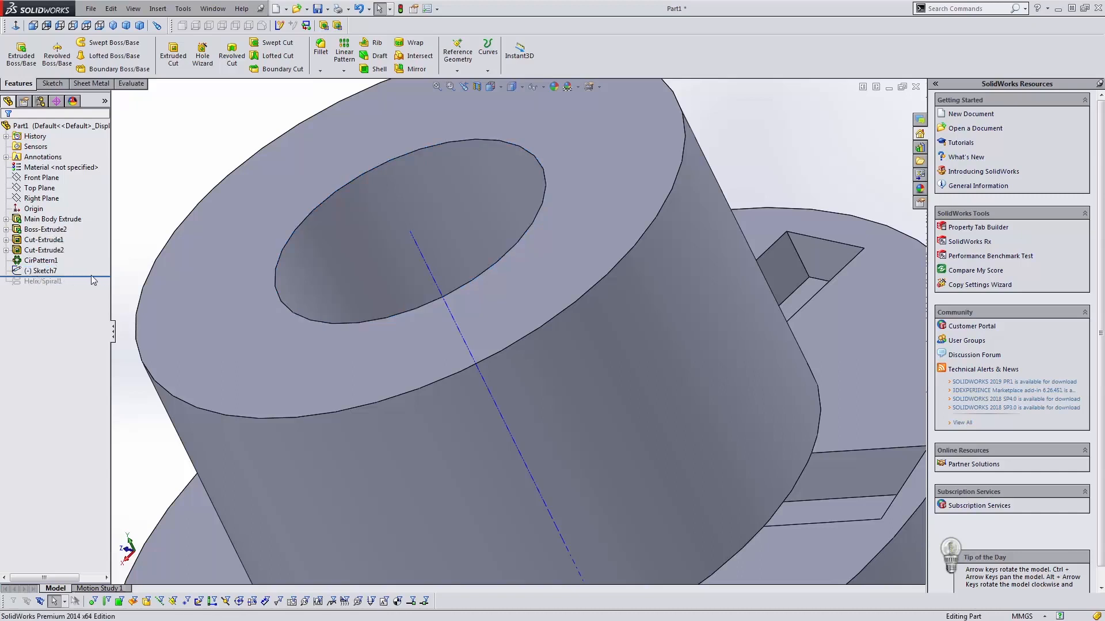
click(45, 271)
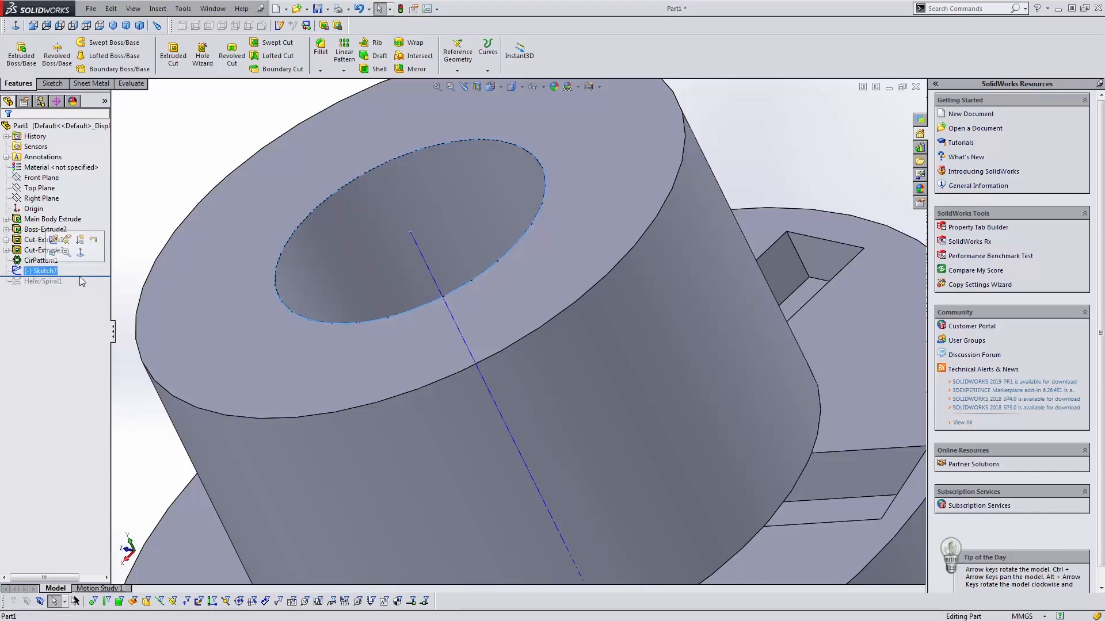
drag(102, 277, 102, 266)
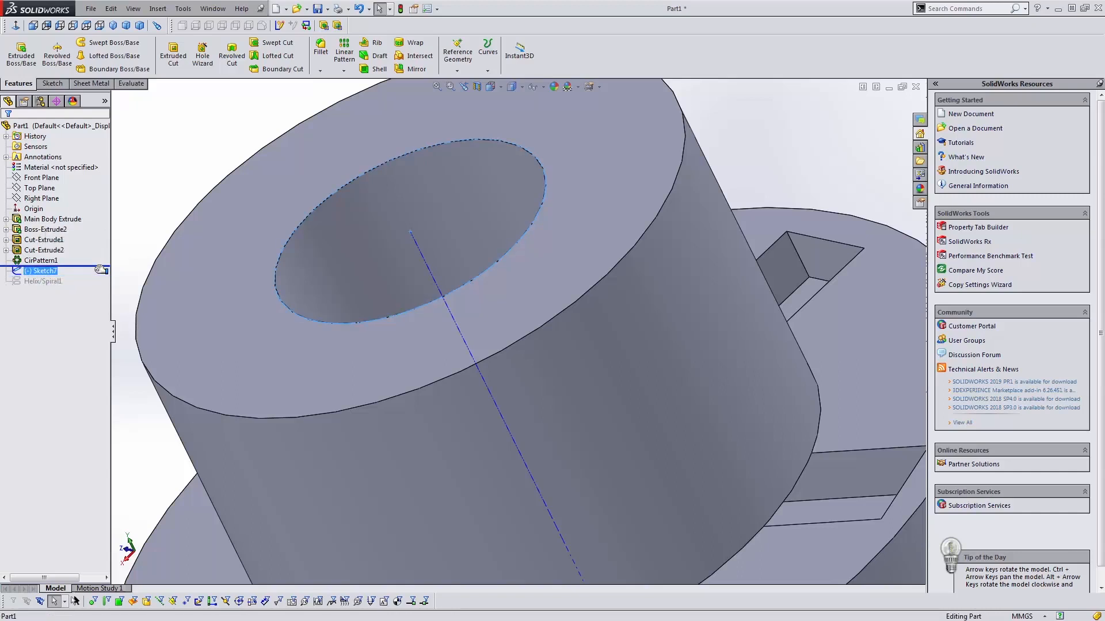
- Set up a reference plane offset 2 mm from the cylinder's top face, flipped to lie below the face
click(182, 267)
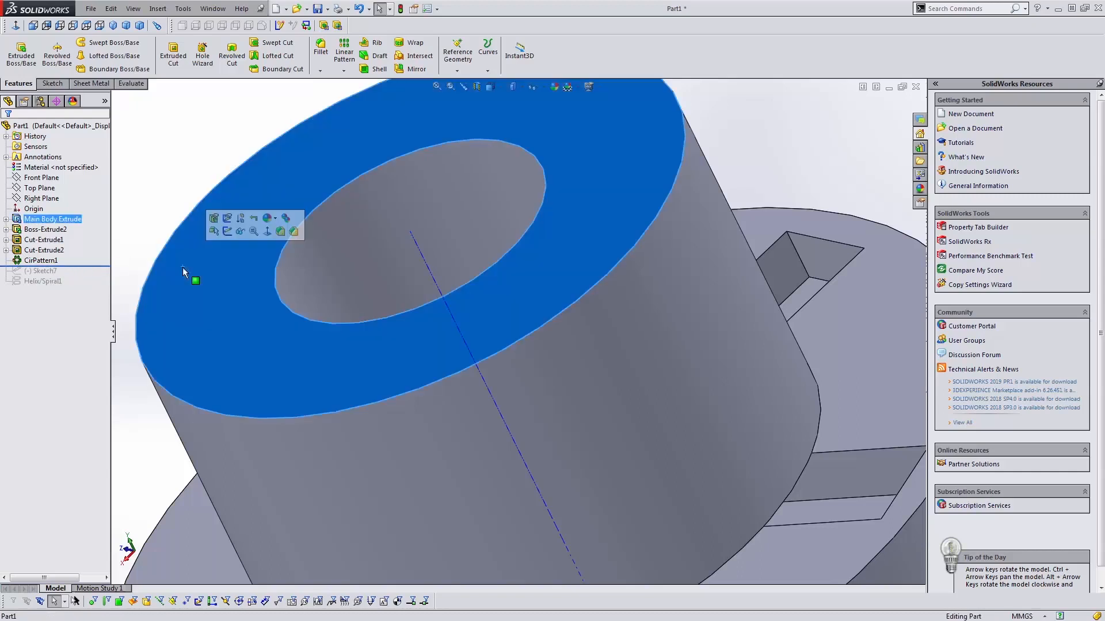
click(458, 71)
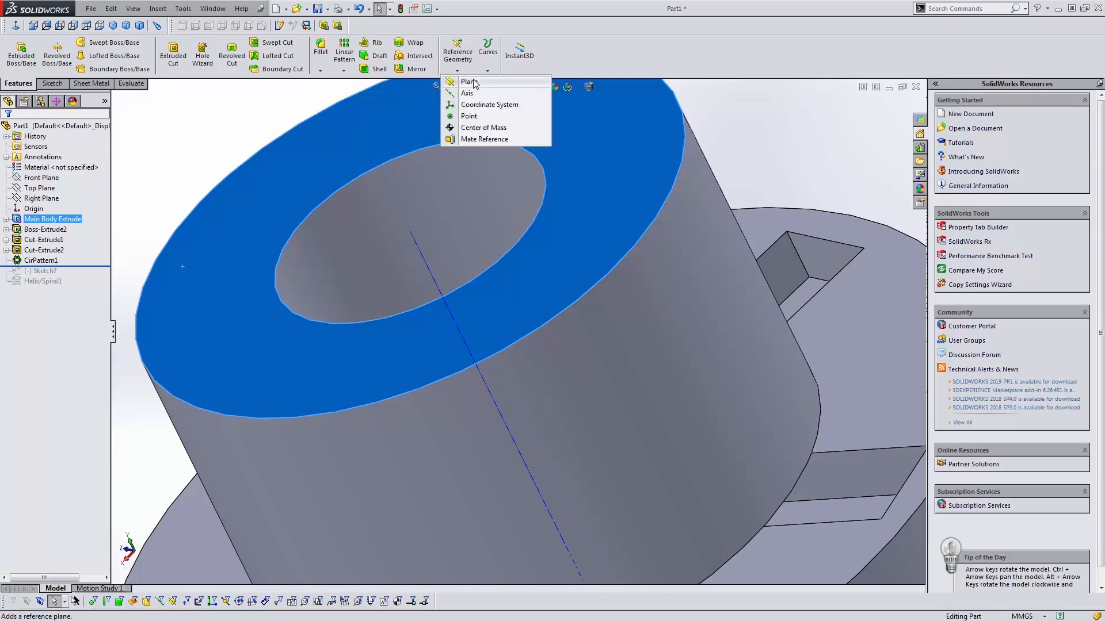
click(340, 168)
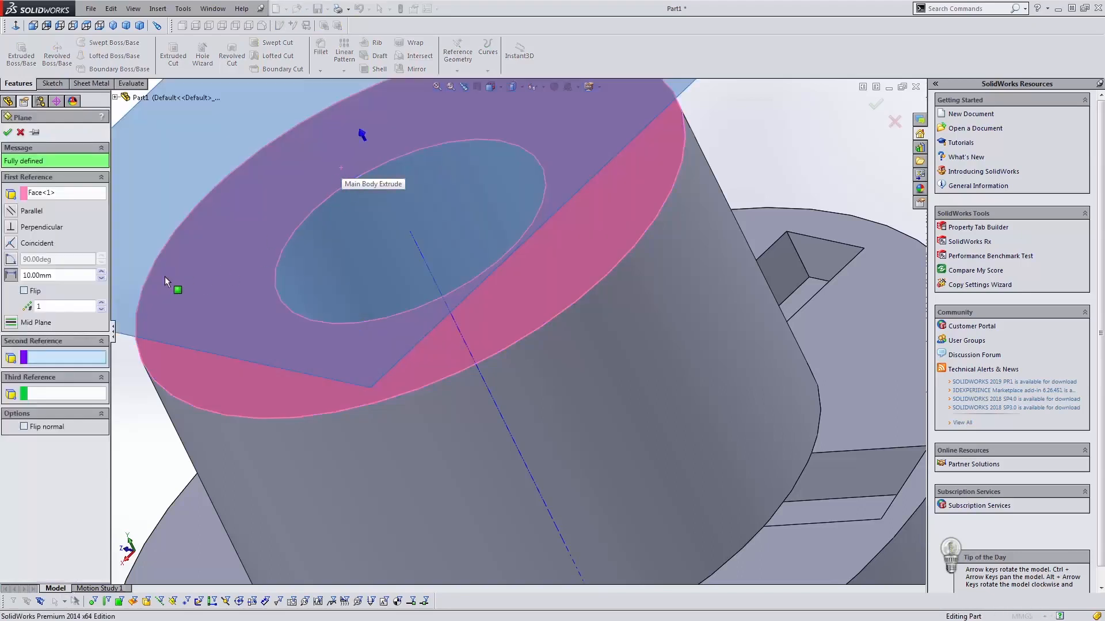
click(76, 274)
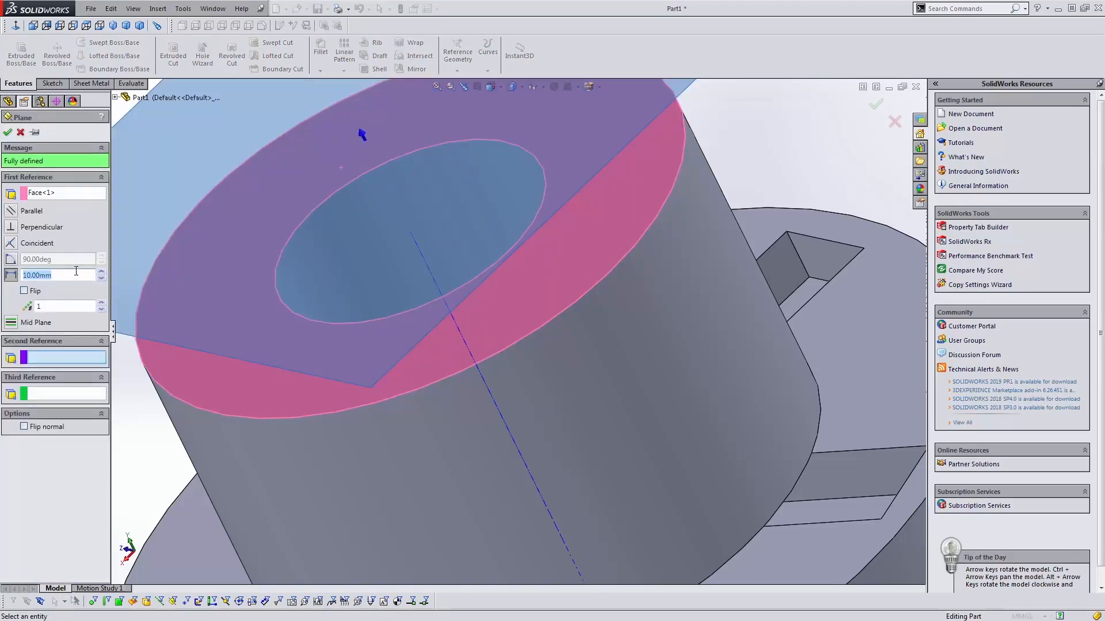
text(2)
scroll(390, 257, up, 3)
key(ctrl+7)
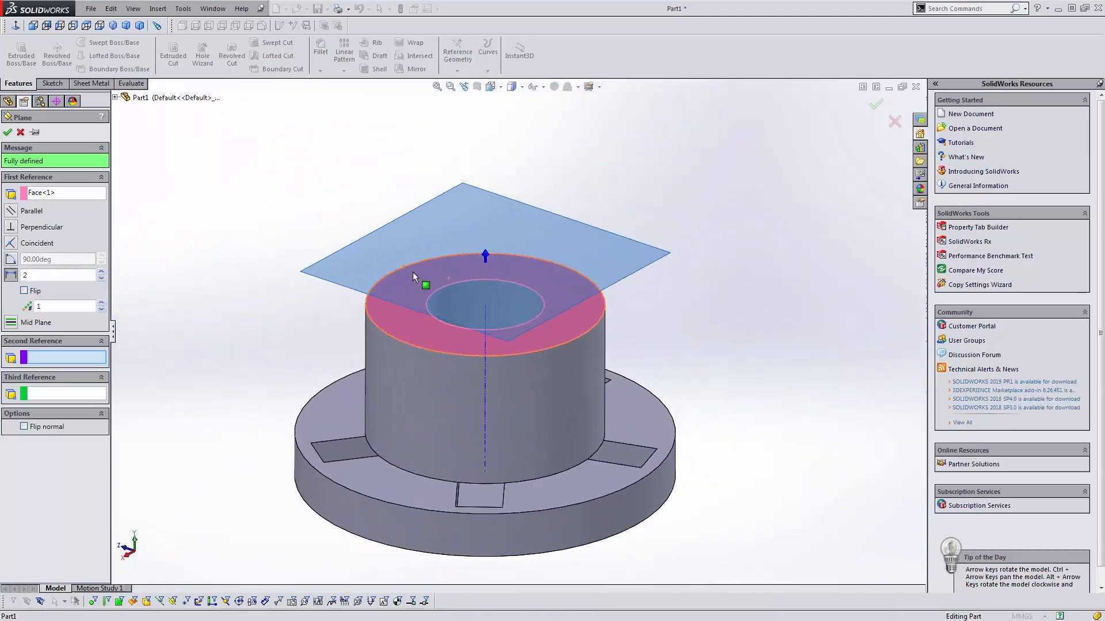
key(Return)
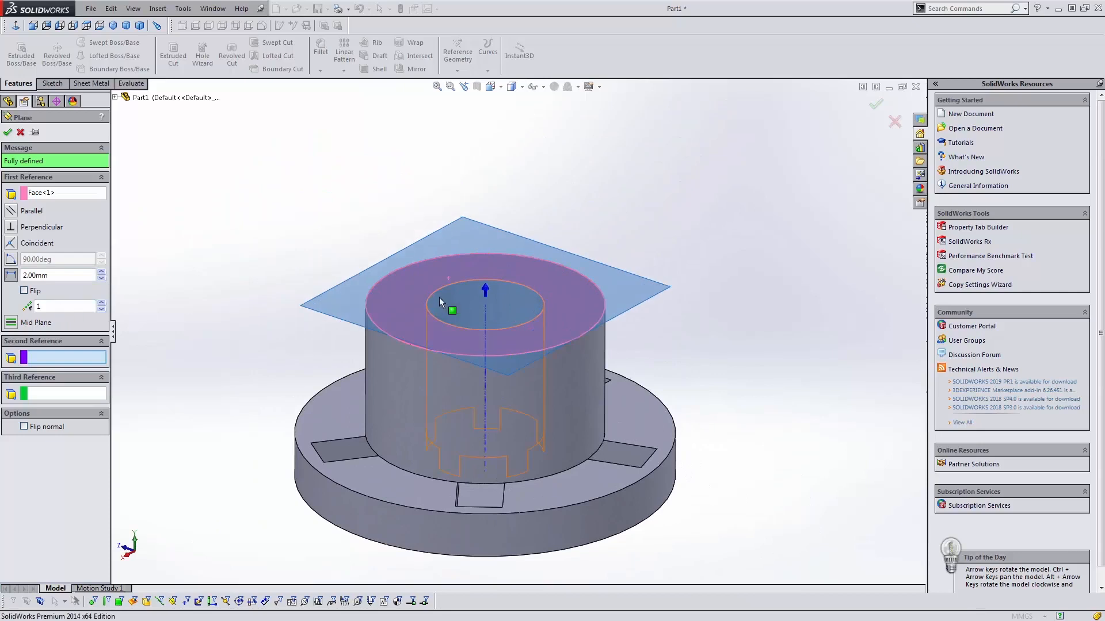
click(34, 293)
middle_drag(436, 316, 377, 342)
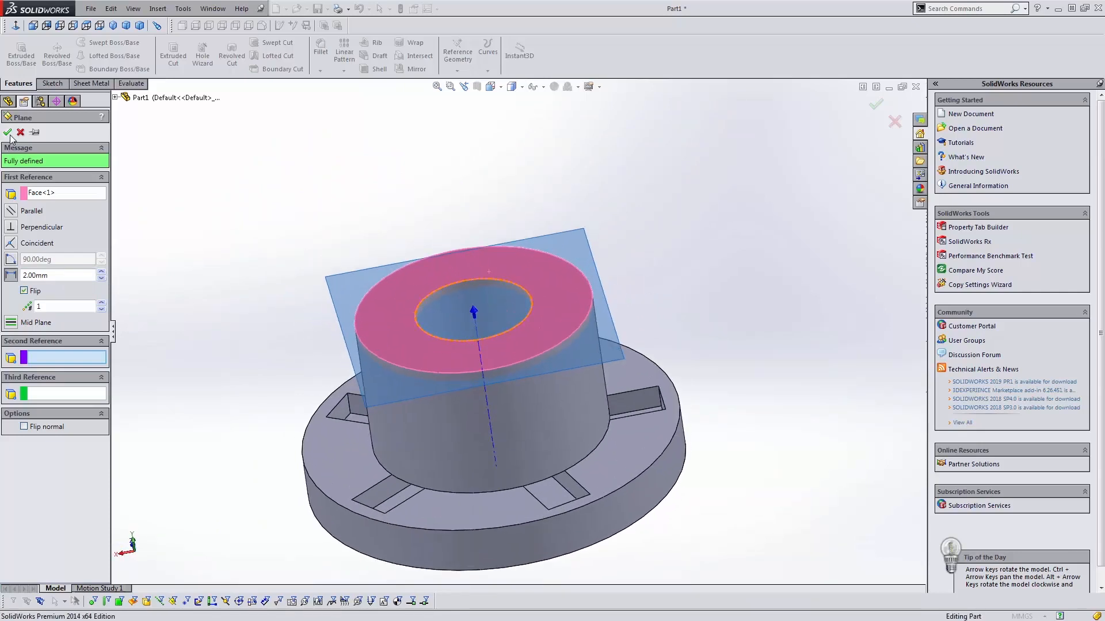
scroll(414, 270, down, 3)
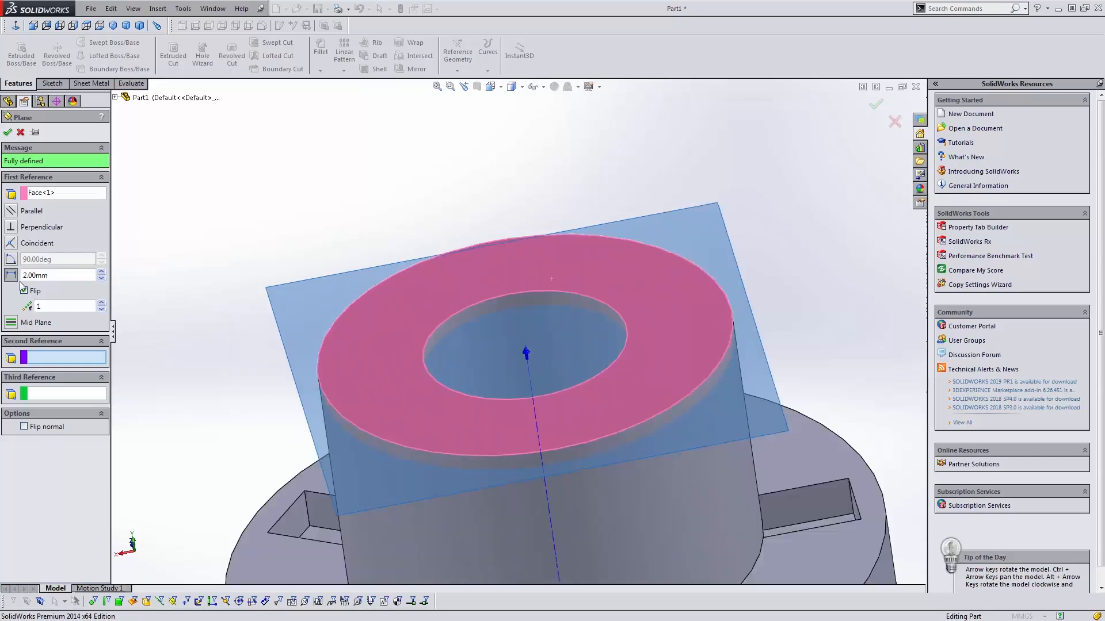
- Try the perpendicular, parallel and coincident constraints against the top face, and return to the flipped 2 mm offset distance
click(9, 227)
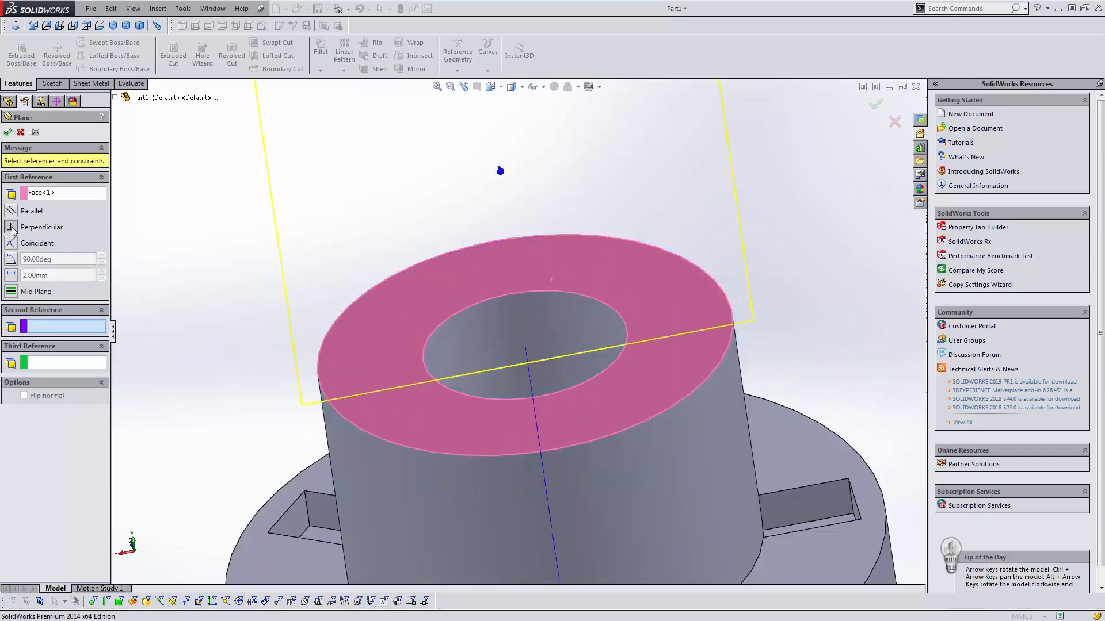
middle_drag(391, 294, 338, 419)
scroll(338, 419, up, 4)
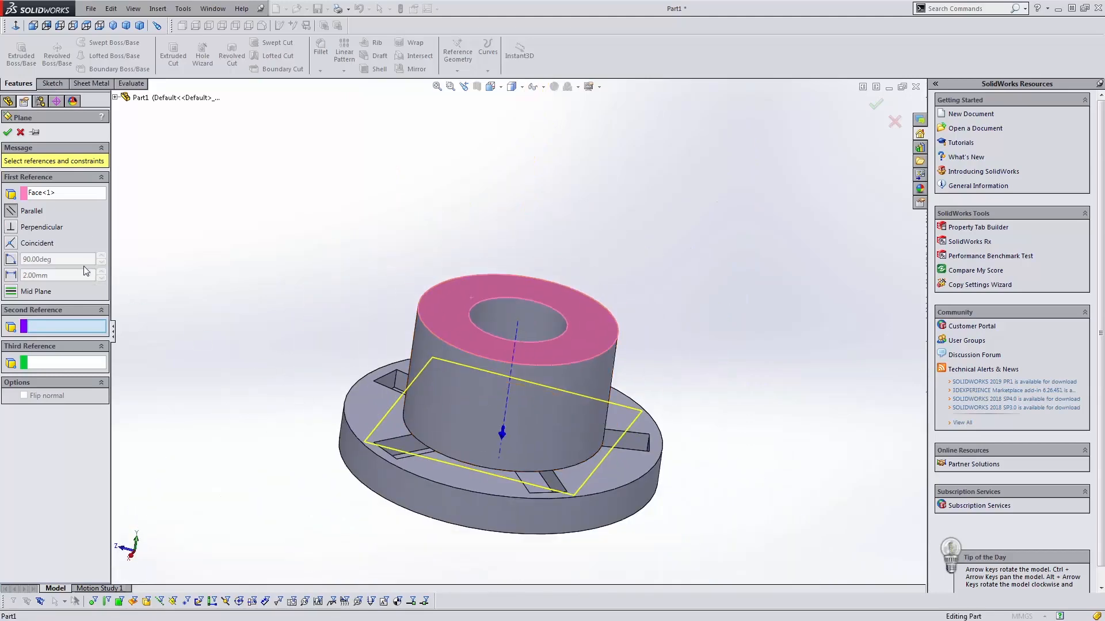
click(11, 242)
scroll(502, 344, down, 4)
middle_drag(508, 343, 513, 301)
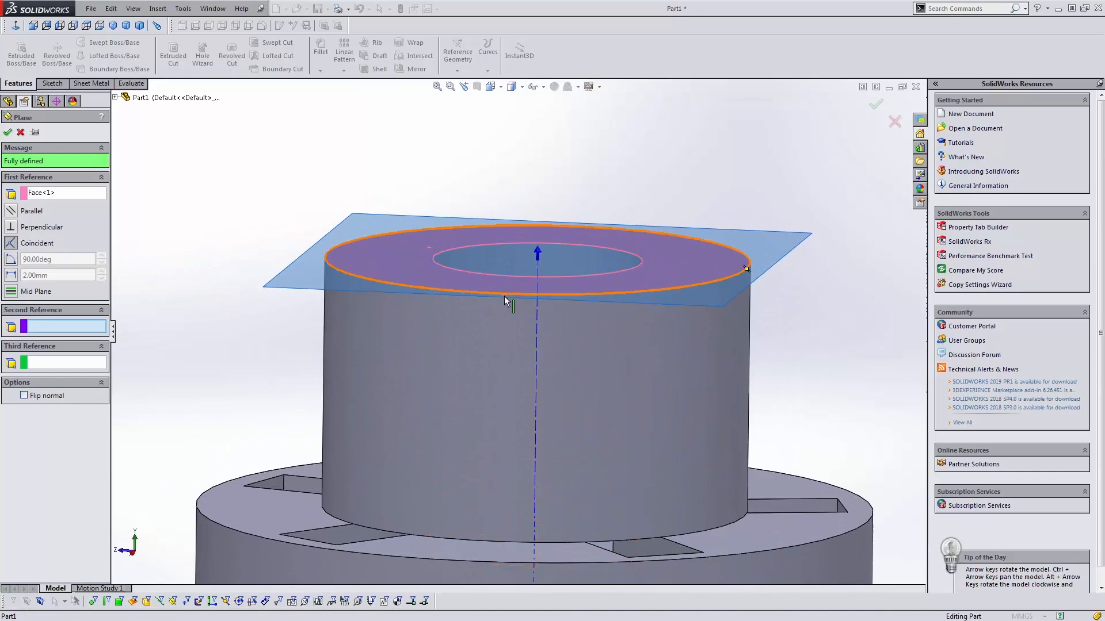
click(12, 274)
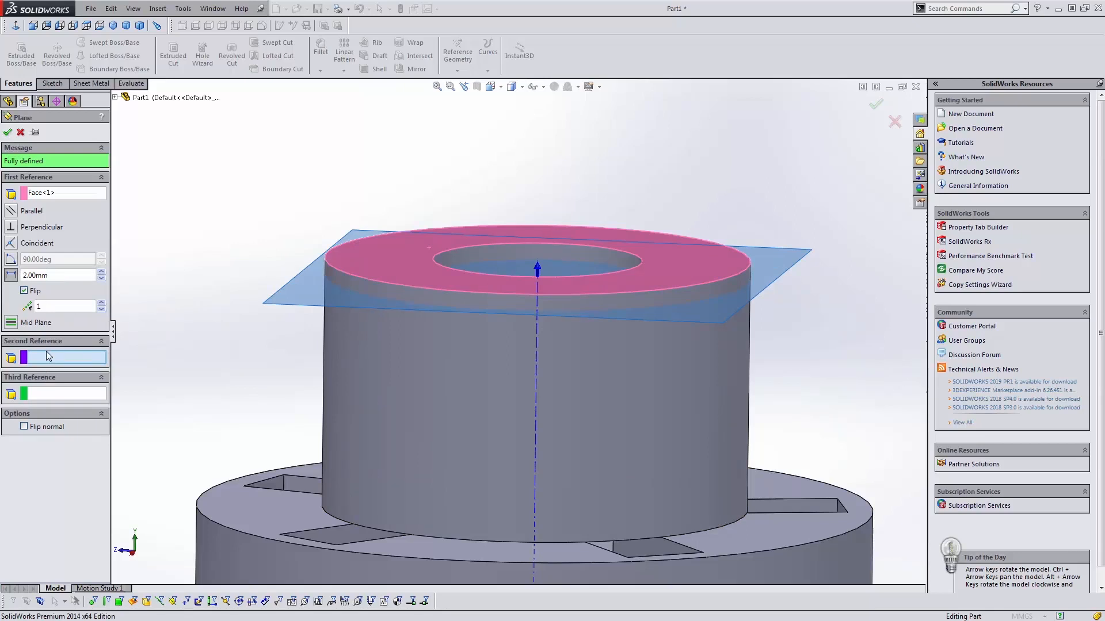
- Try a side face of a flange slot as the plane's second reference and remove it again
click(280, 480)
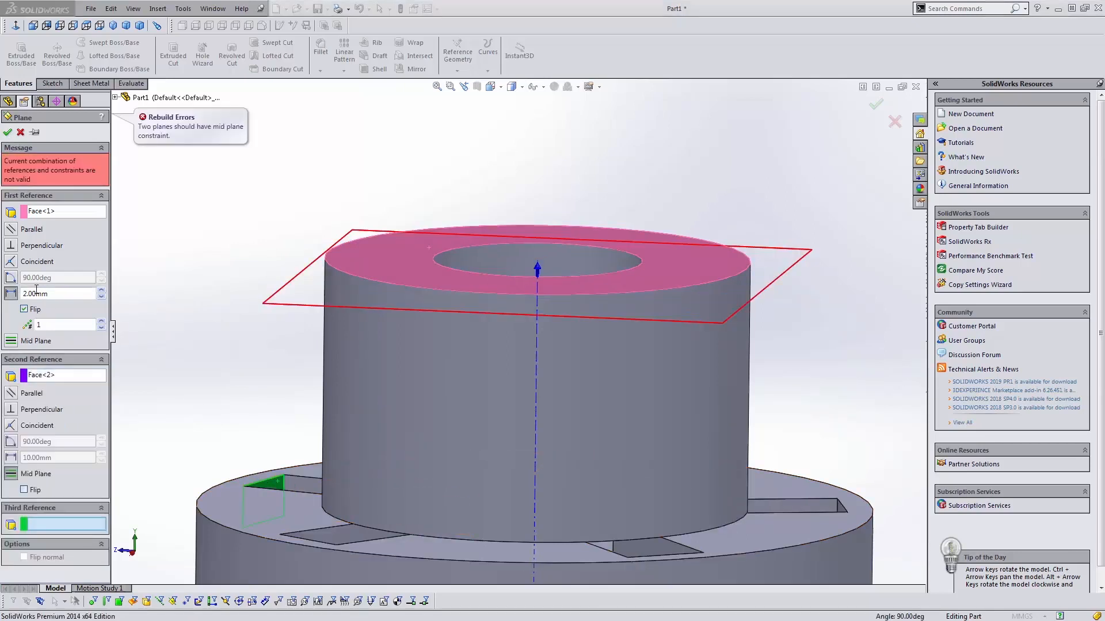
click(36, 375)
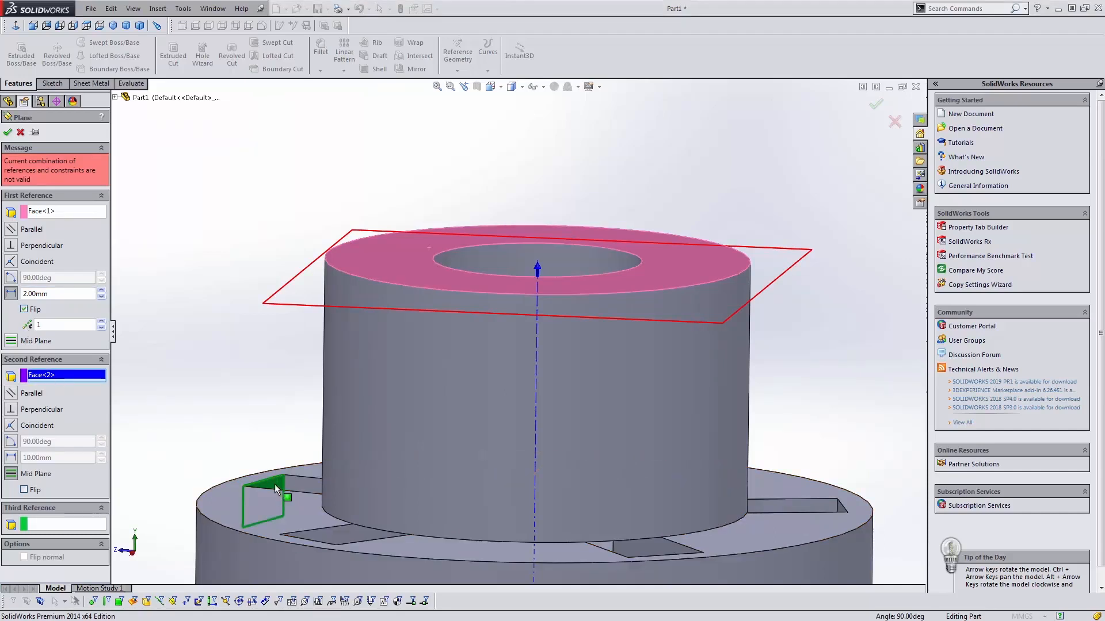
key(Delete)
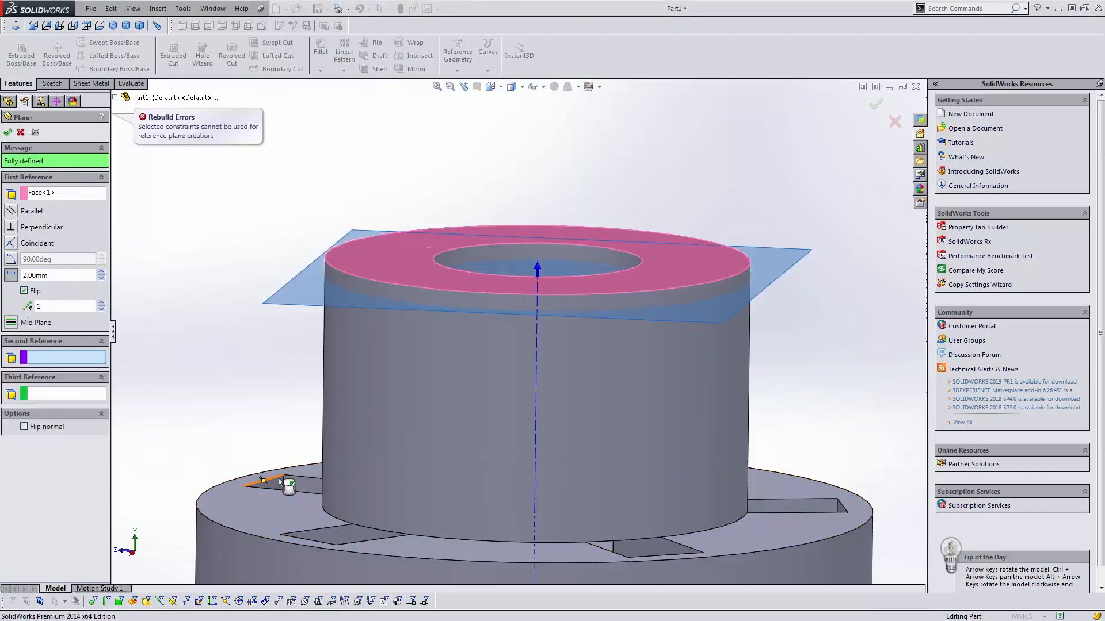
- Add the flange slot's edge as the second reference, angle the plane 62° to the top face, and create it
click(279, 480)
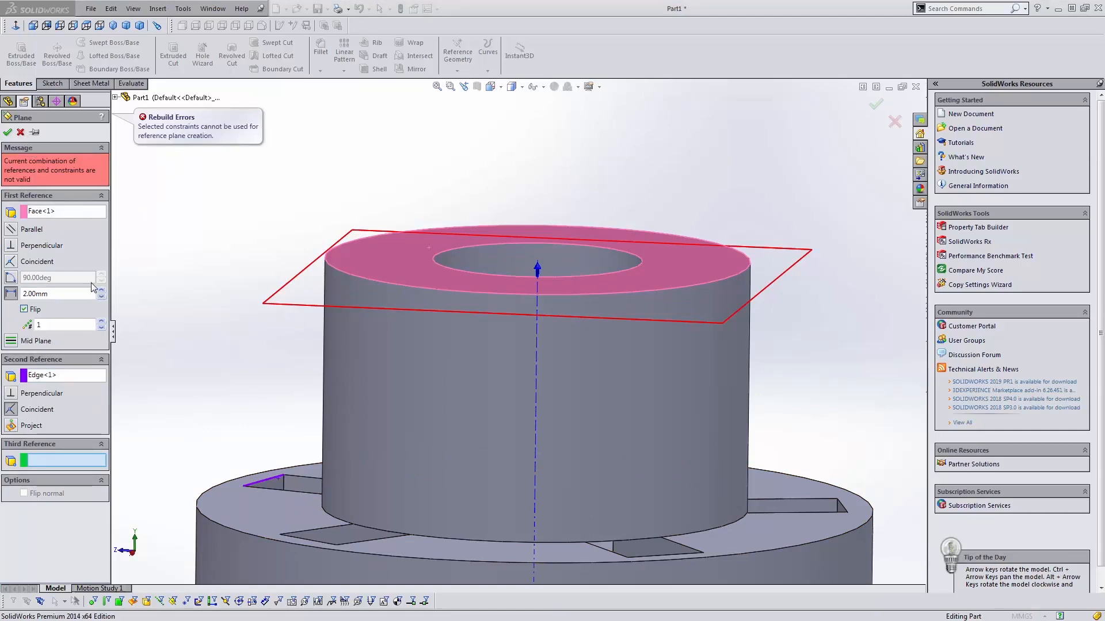
click(11, 278)
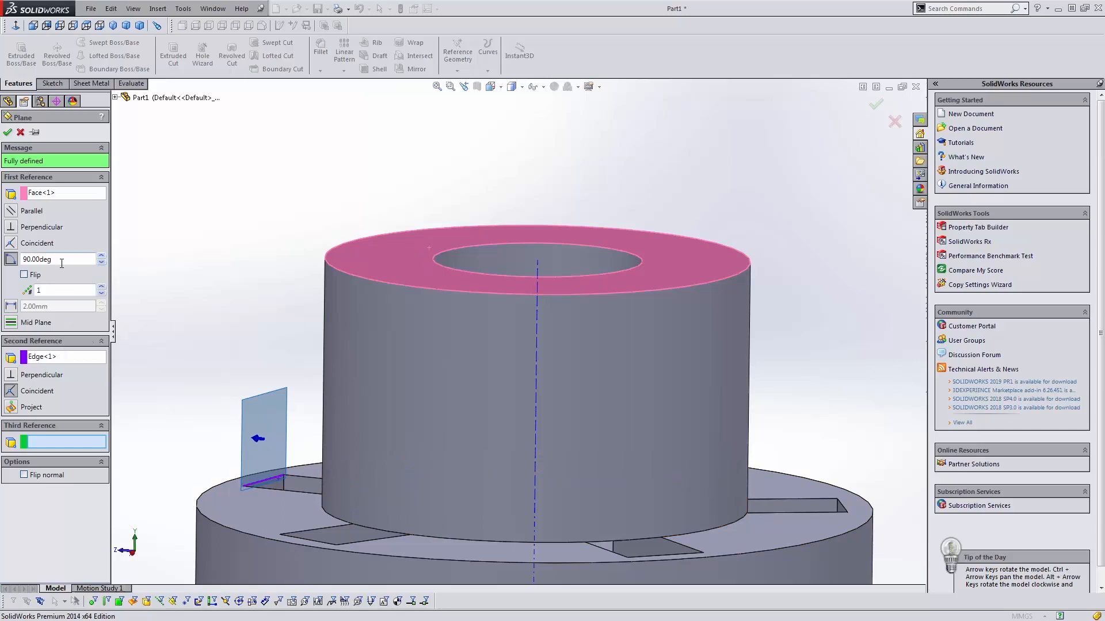
click(102, 263)
click(103, 262)
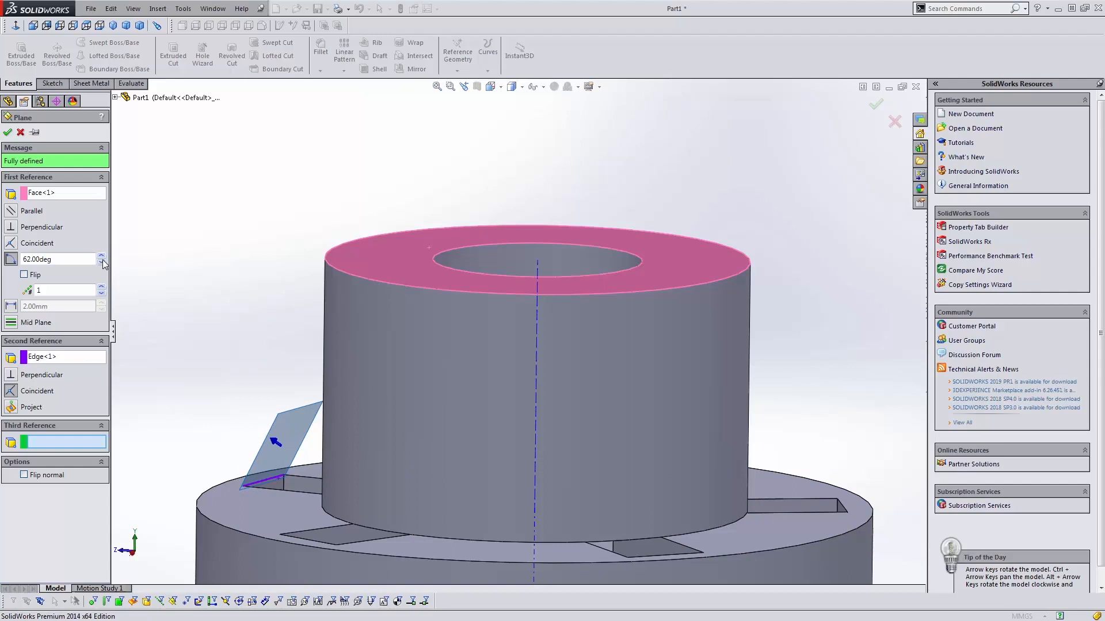
click(8, 133)
- Reopen the definition of Plane1 and reselect the cylinder's top face as its first reference
click(42, 260)
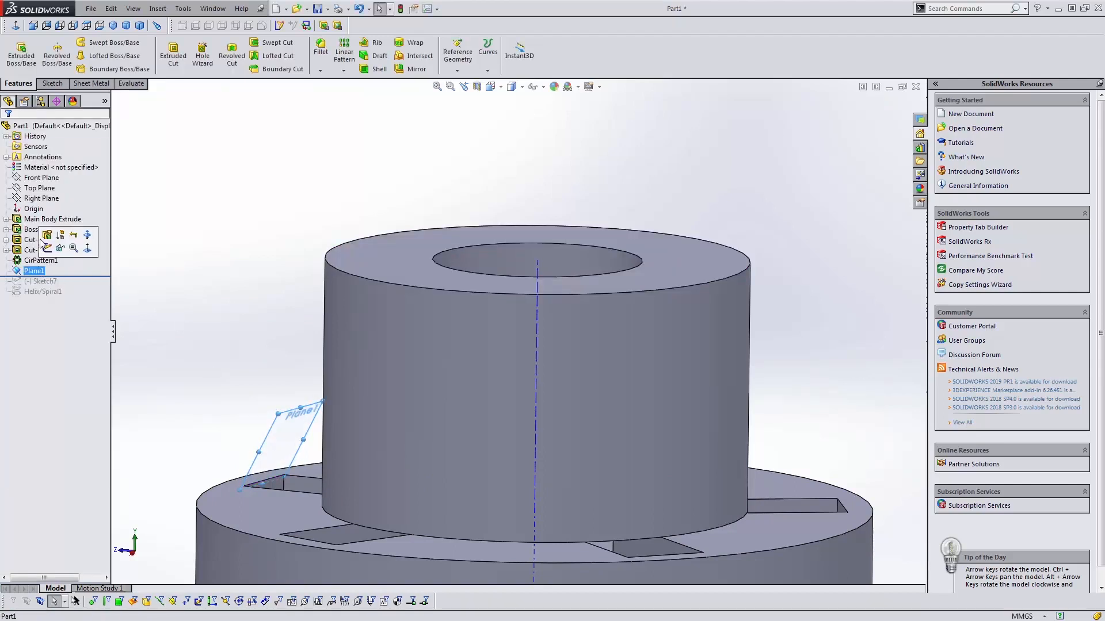
click(38, 271)
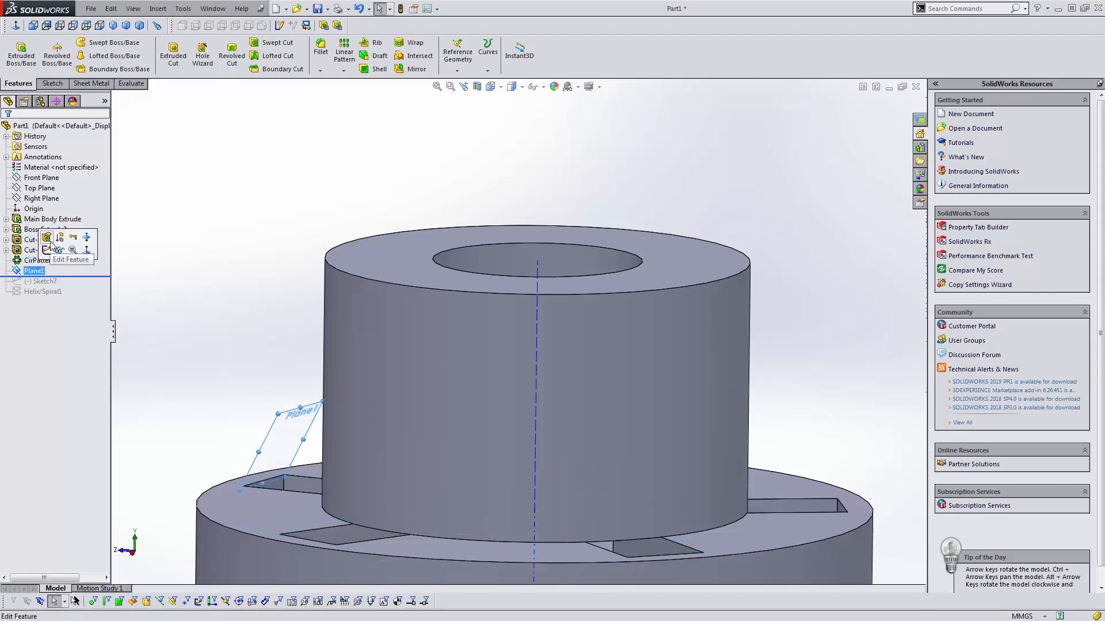
click(215, 271)
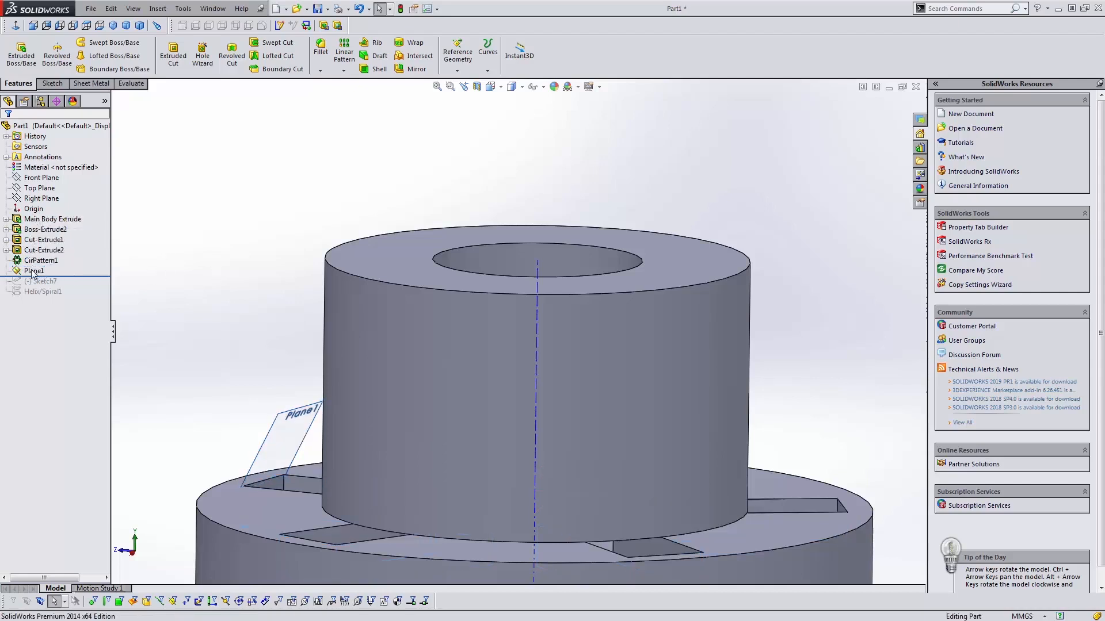
right_click(33, 274)
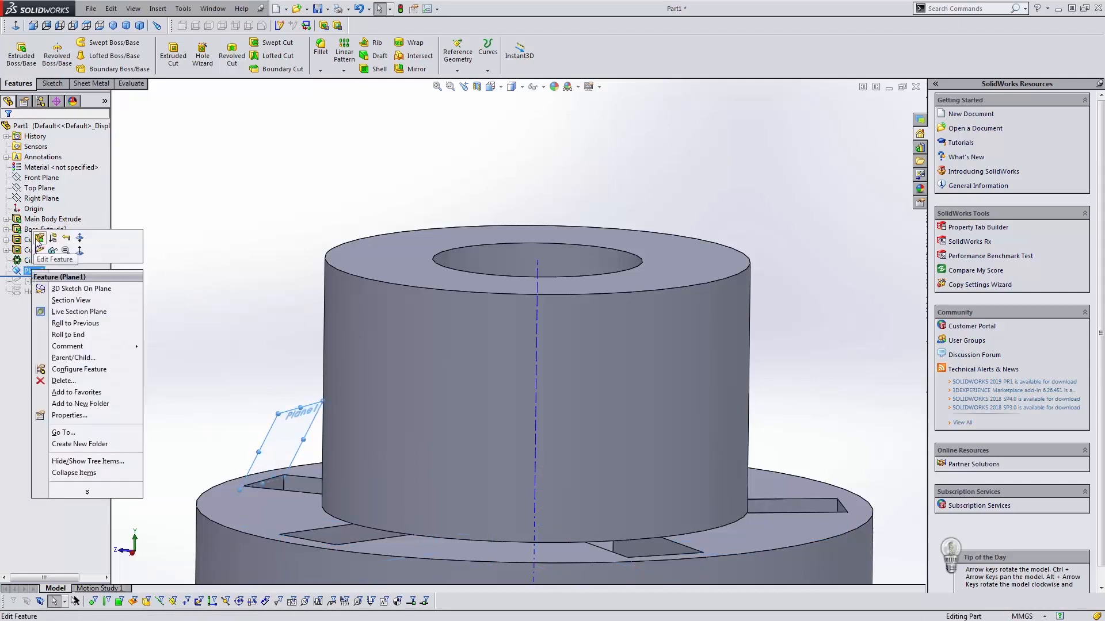
click(54, 259)
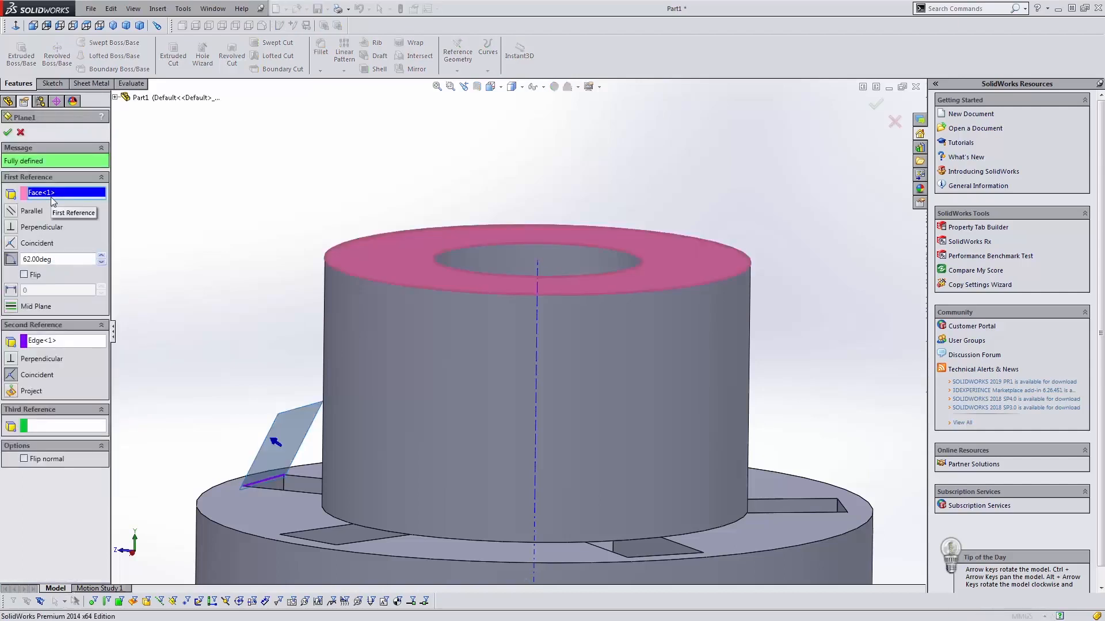
click(385, 244)
click(386, 244)
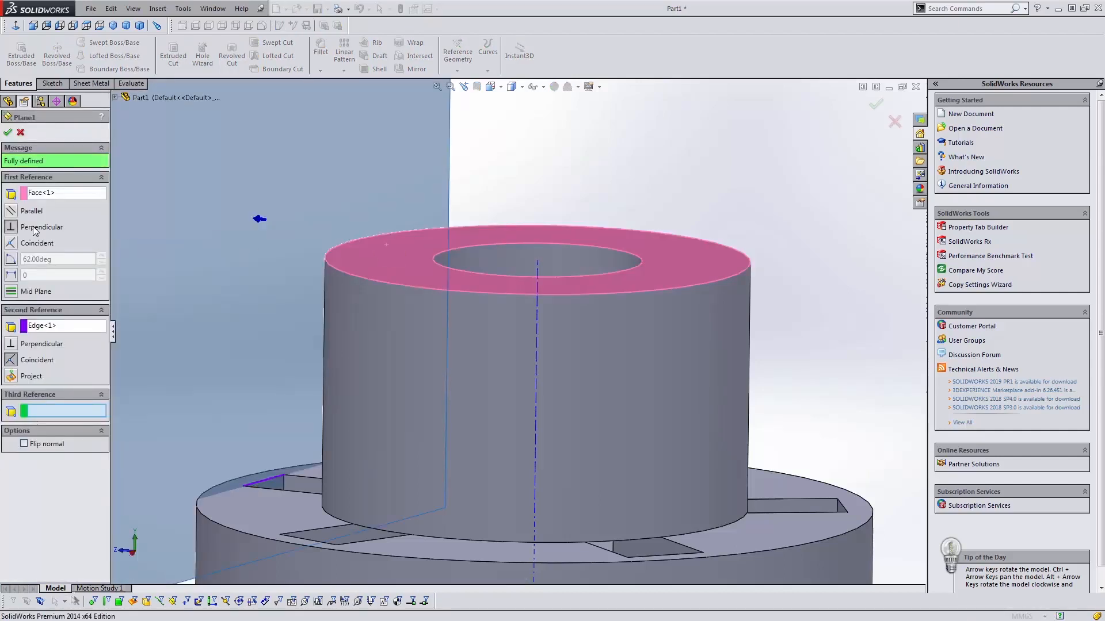
- Switch the plane to an offset distance, remove the slot edge reference, and set the offset from the top face to 2 mm
click(10, 275)
click(44, 359)
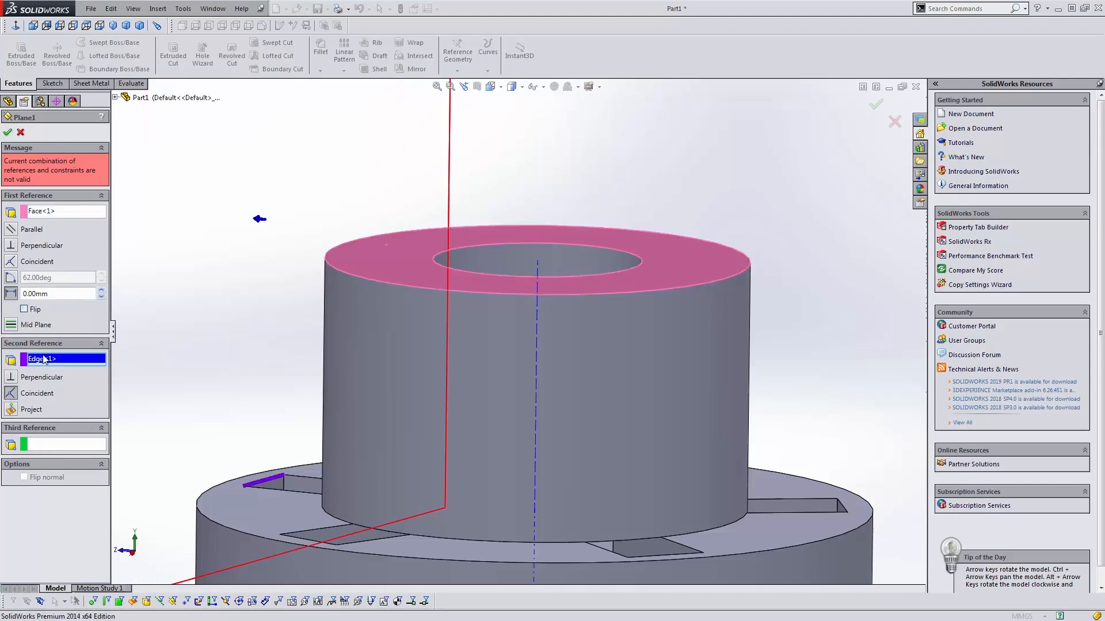
key(Delete)
click(57, 276)
text(2)
key(Return)
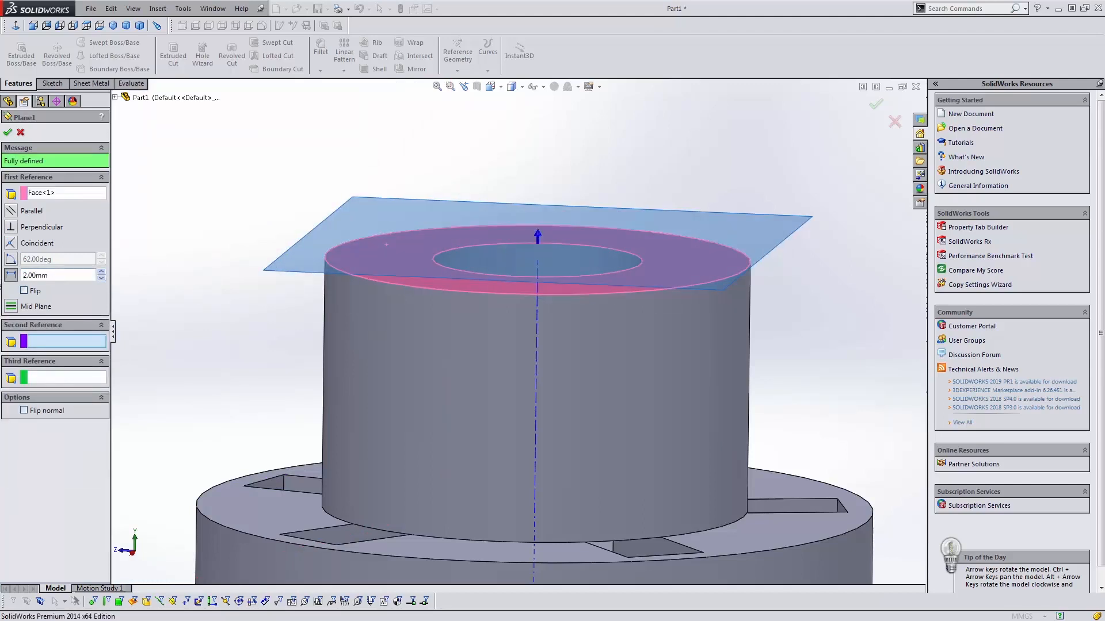
- Flip the 2 mm offset so the reference plane lies below the cylinder's top face, and accept the plane
click(33, 291)
click(7, 132)
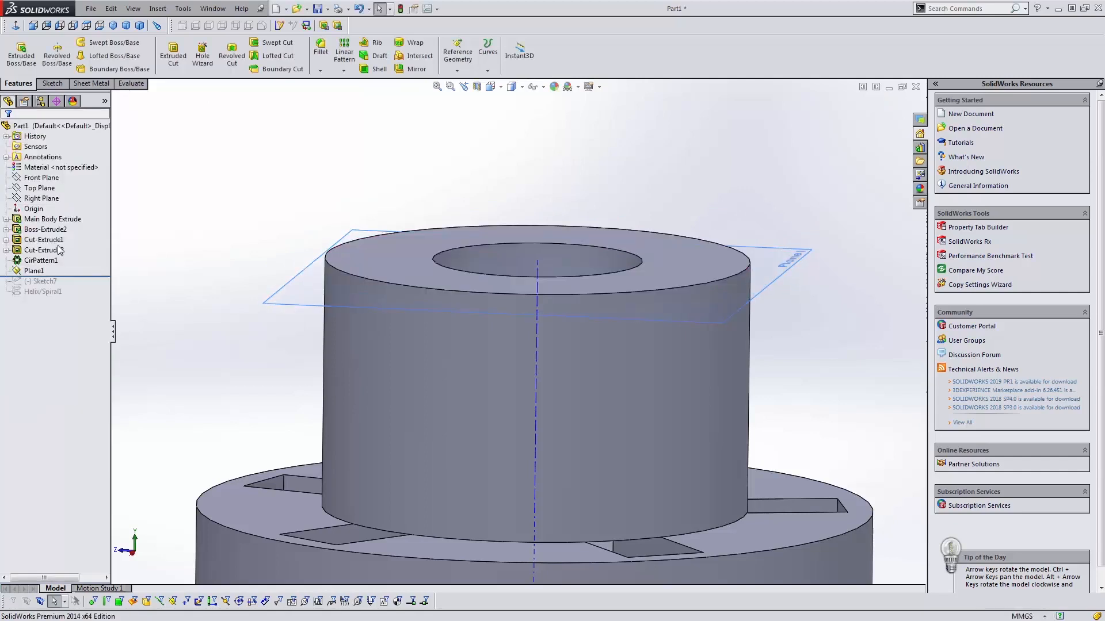
- Move the helix's base sketch (Sketch7) onto Plane1 and roll the feature history forward past the helix
drag(71, 280, 71, 288)
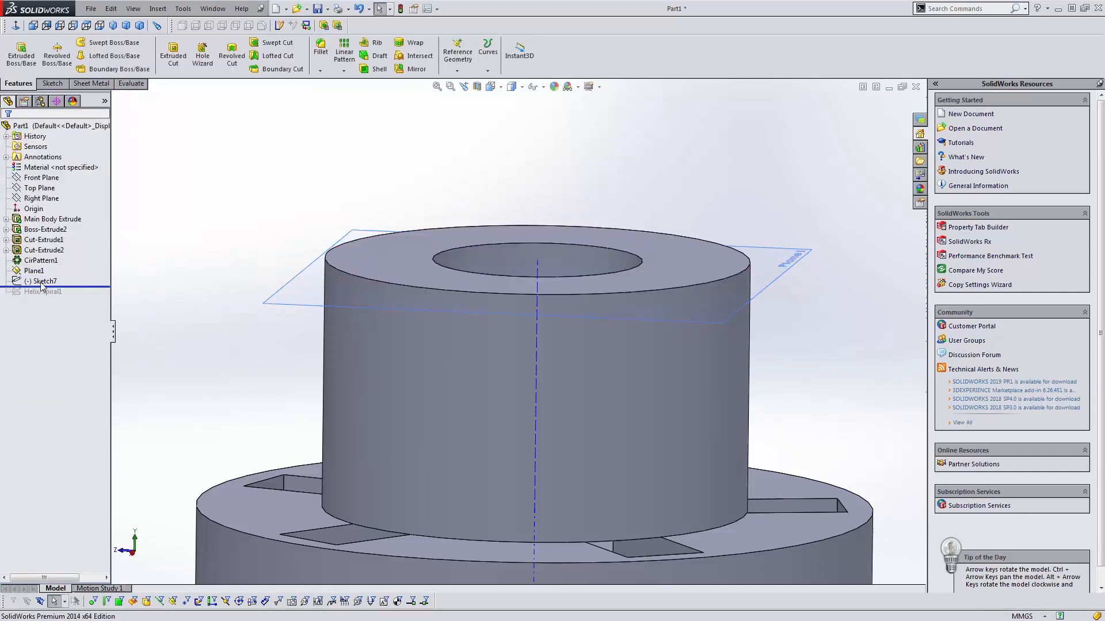
click(42, 284)
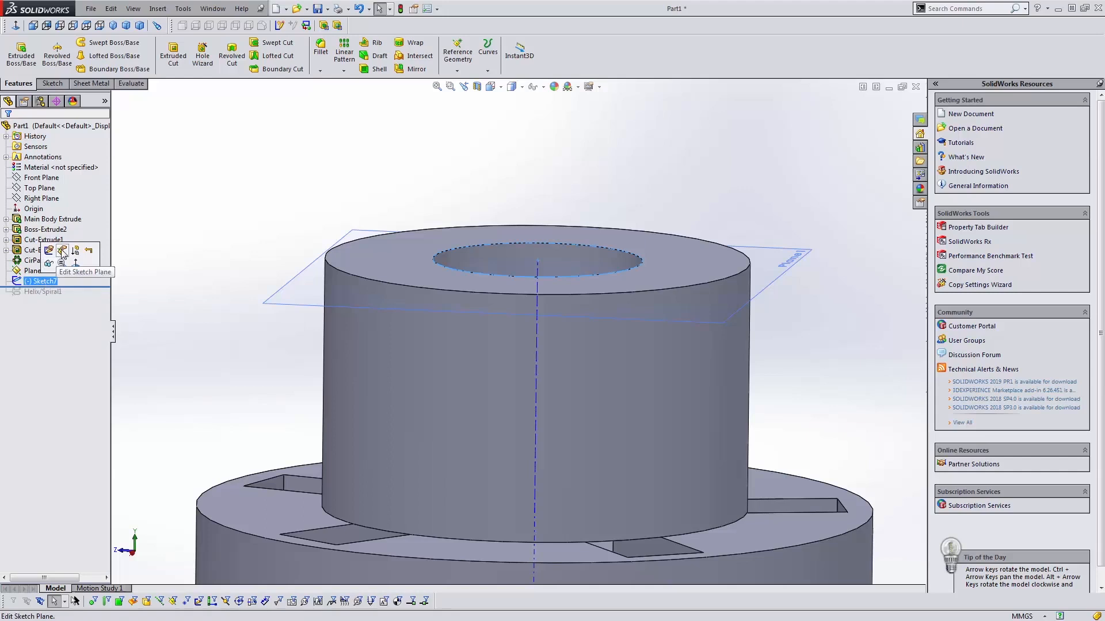
right_click(57, 282)
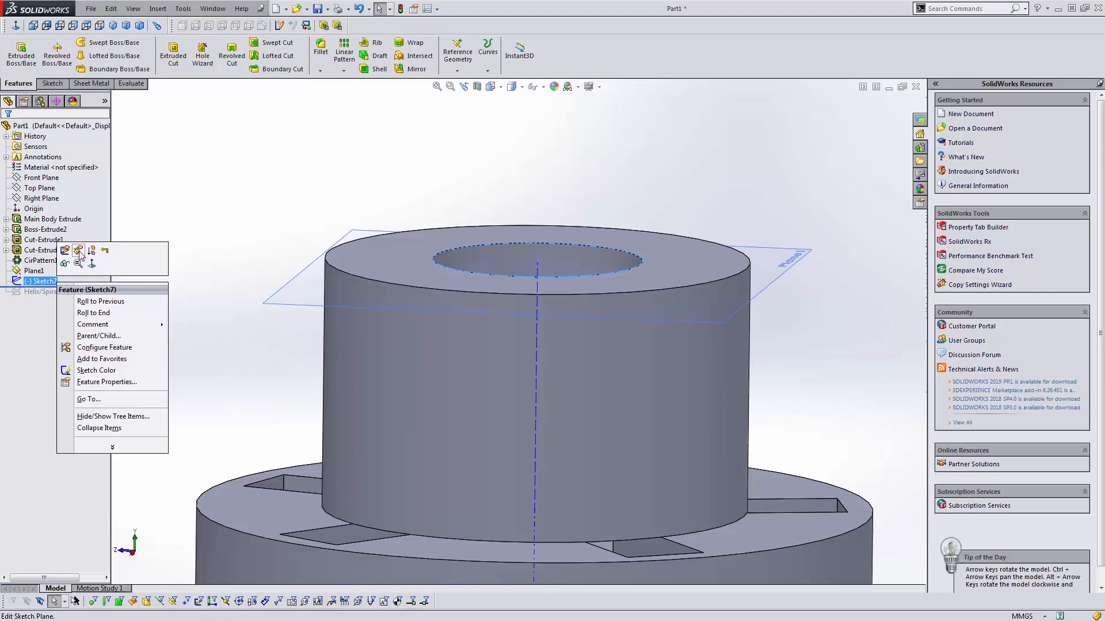
click(79, 251)
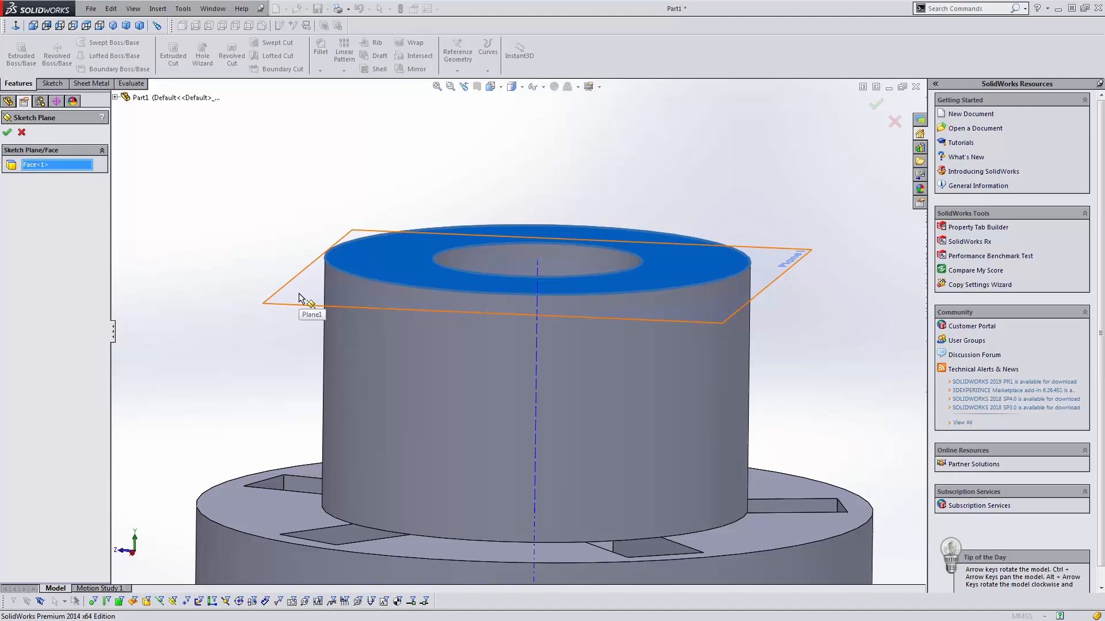
click(115, 98)
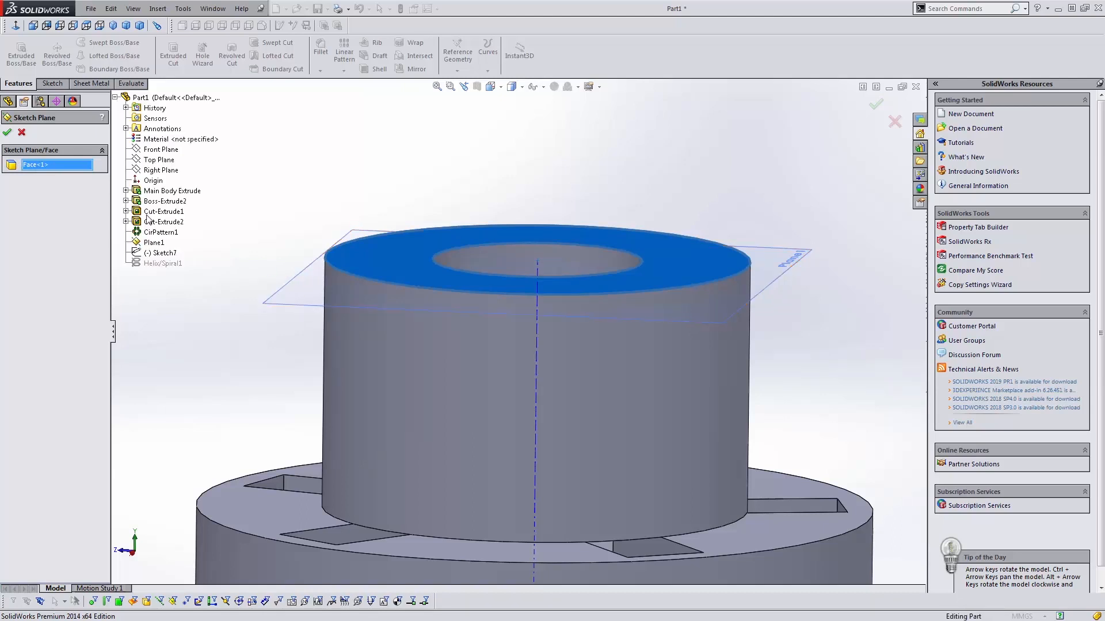
click(153, 242)
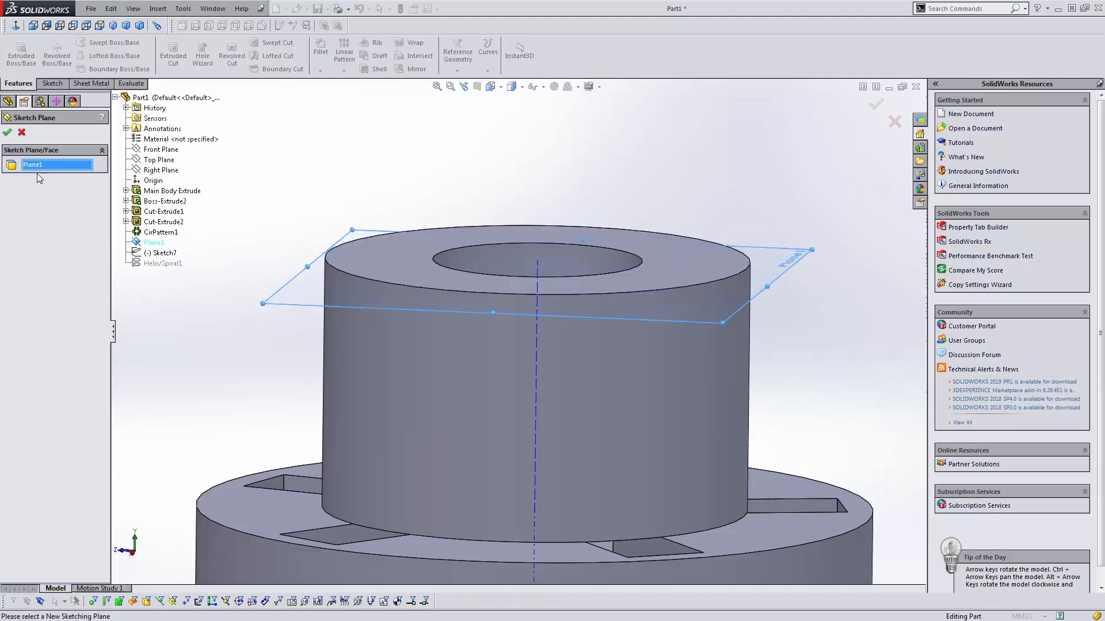
click(7, 132)
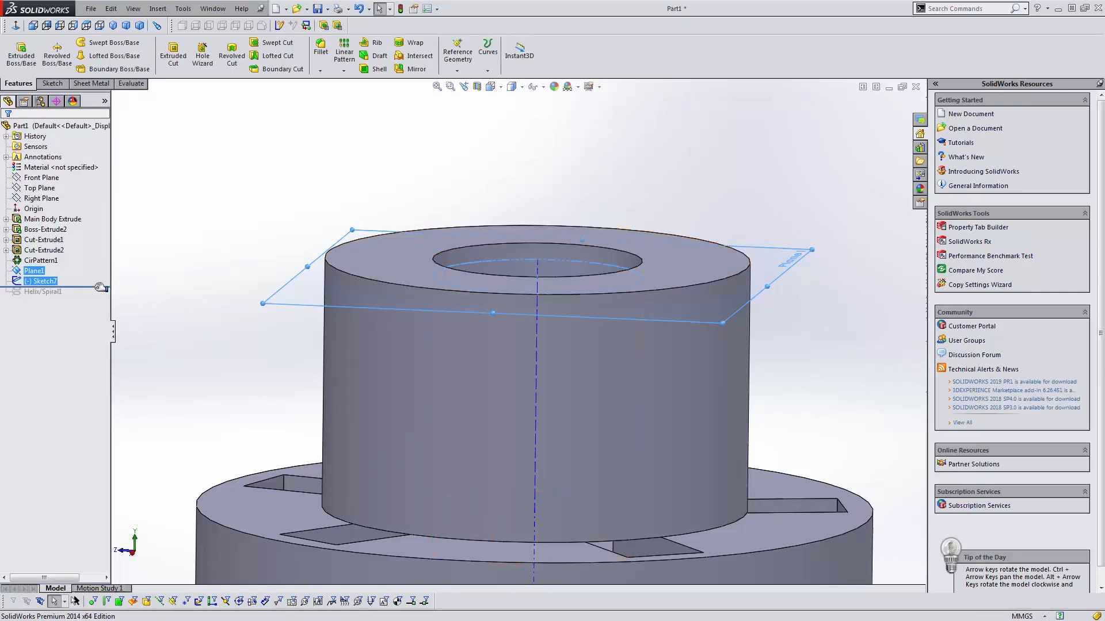
drag(100, 287, 101, 297)
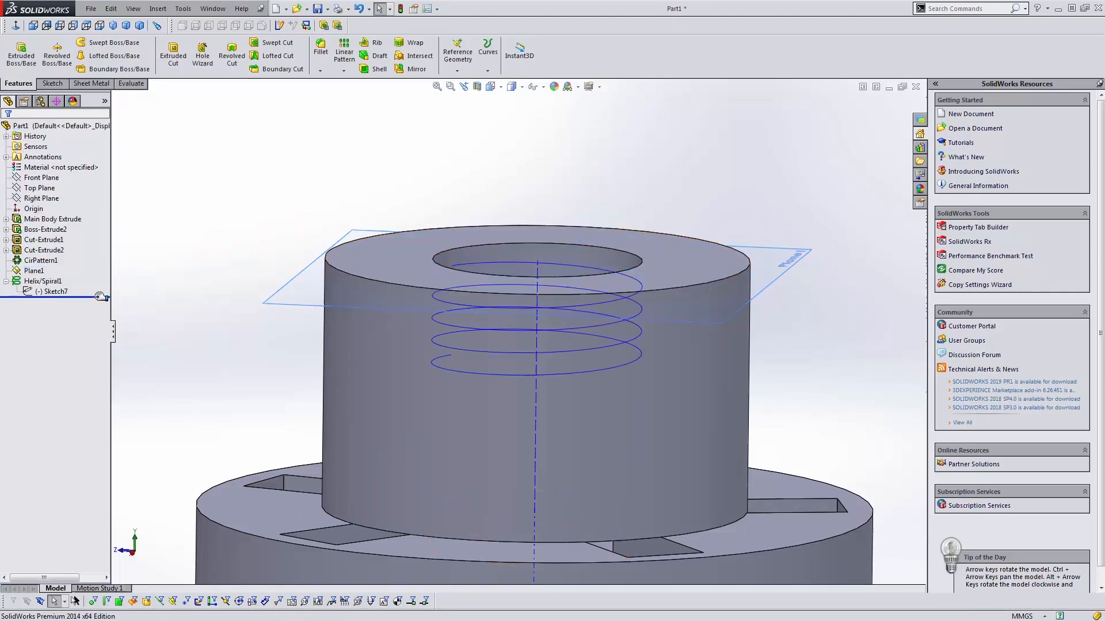
- Create a reference plane coincident with the helix's upper start point and perpendicular to the helix curve
scroll(447, 266, down, 3)
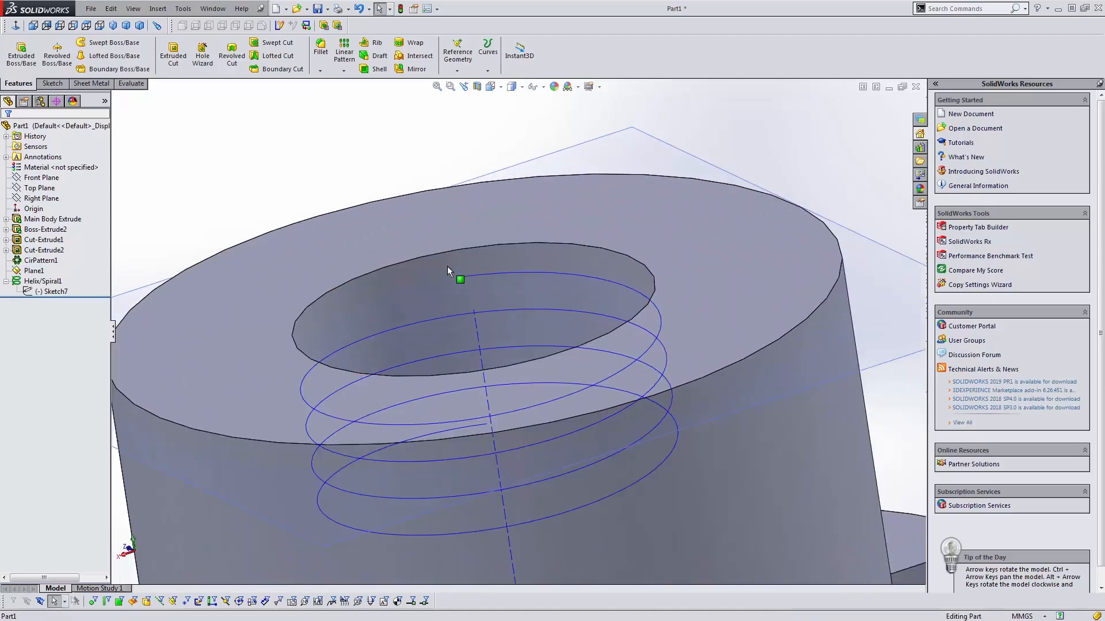
key(Escape)
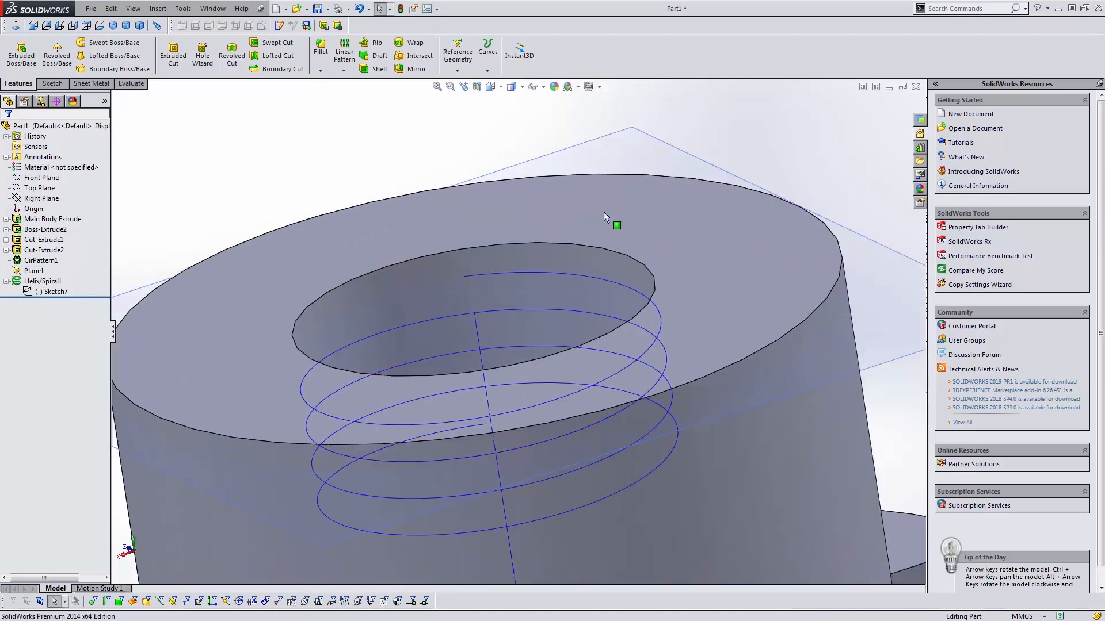
scroll(575, 247, up, 3)
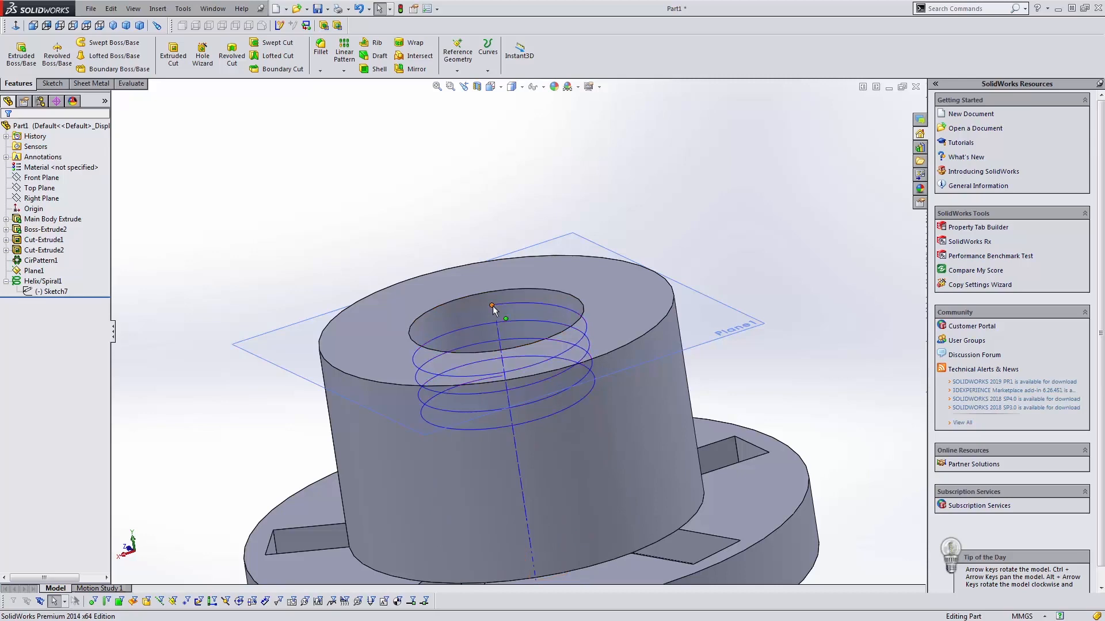
scroll(492, 305, down, 3)
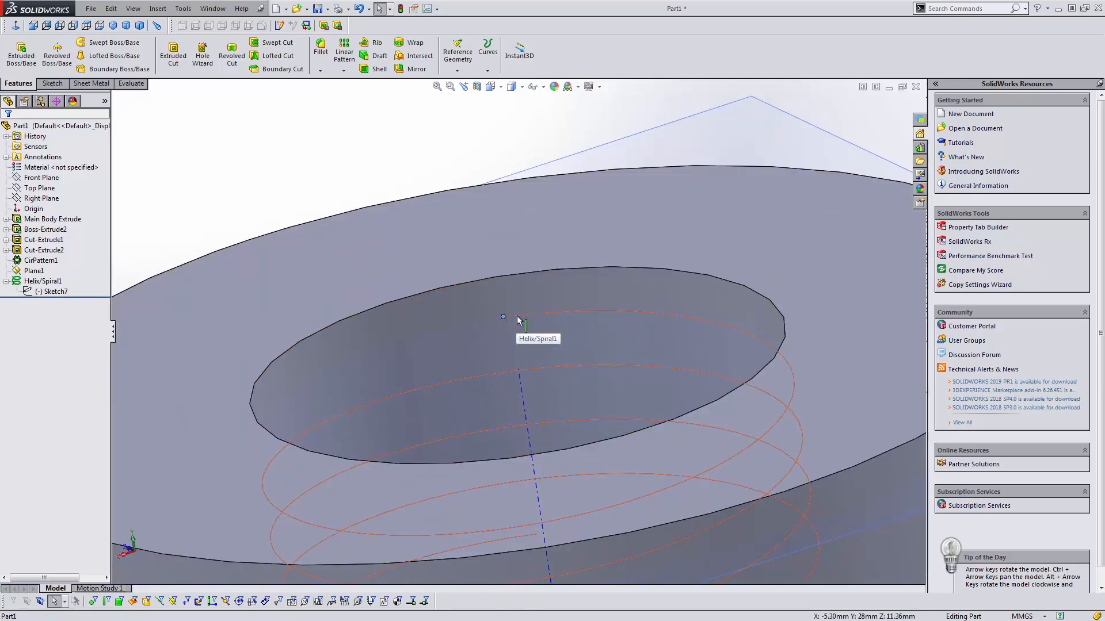
click(516, 315)
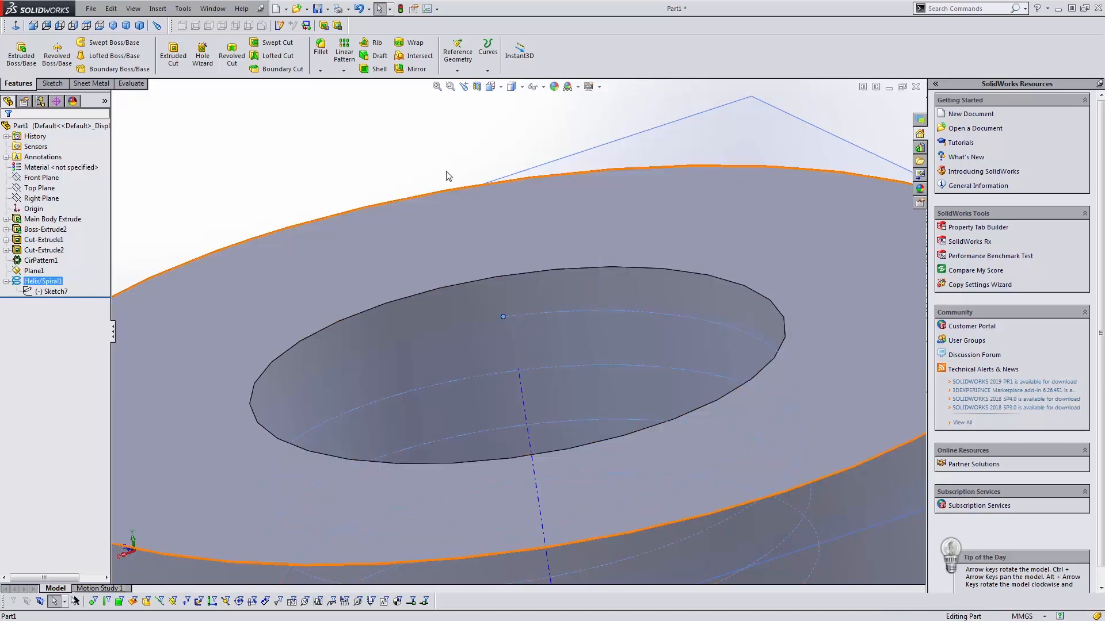
click(458, 72)
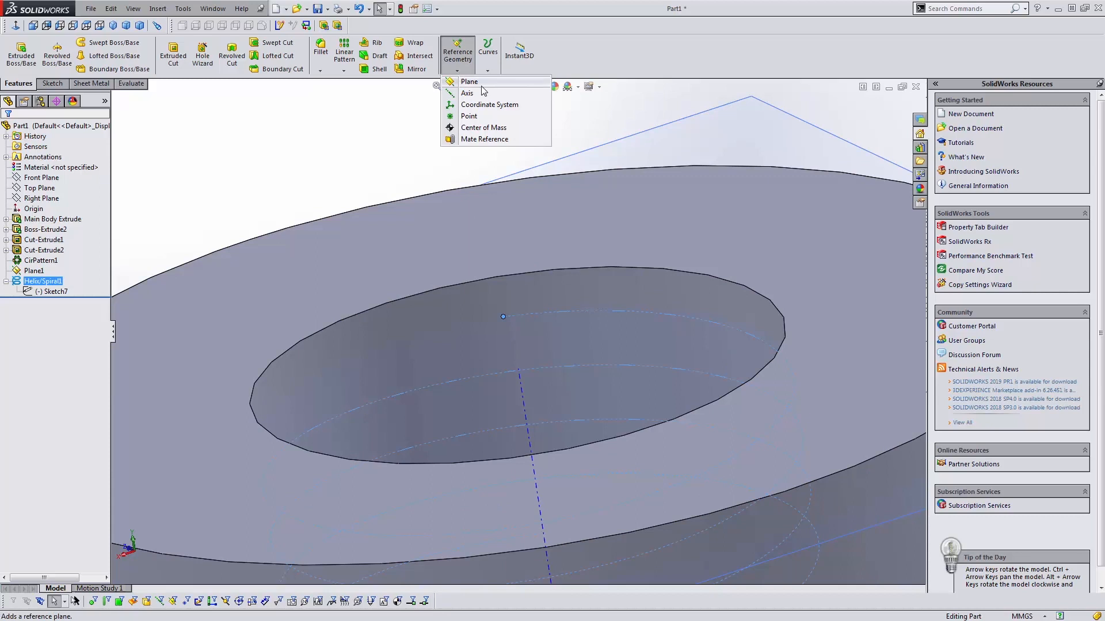
click(470, 82)
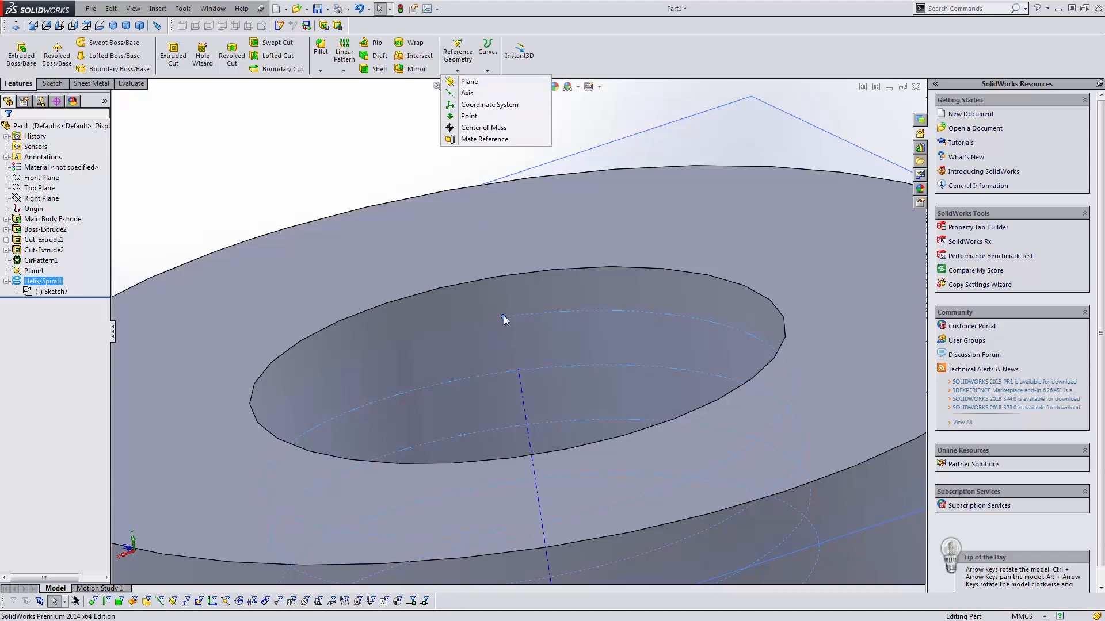
click(469, 81)
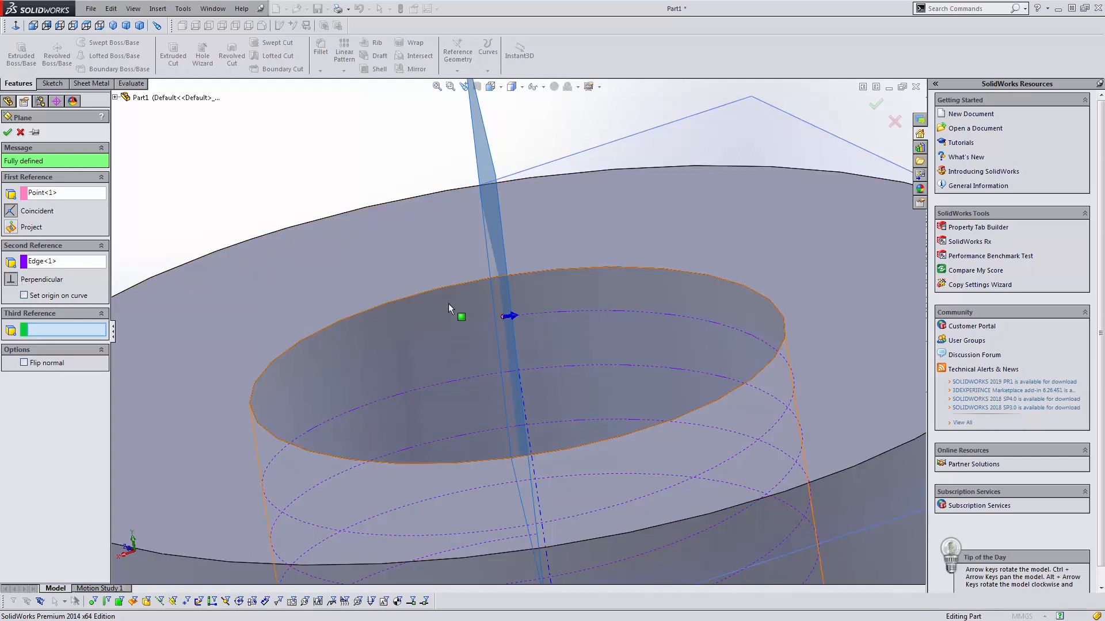
click(7, 132)
- Examine the new plane's orientation at the helix's start point from above, face-on and at an angle
middle_drag(217, 224, 489, 336)
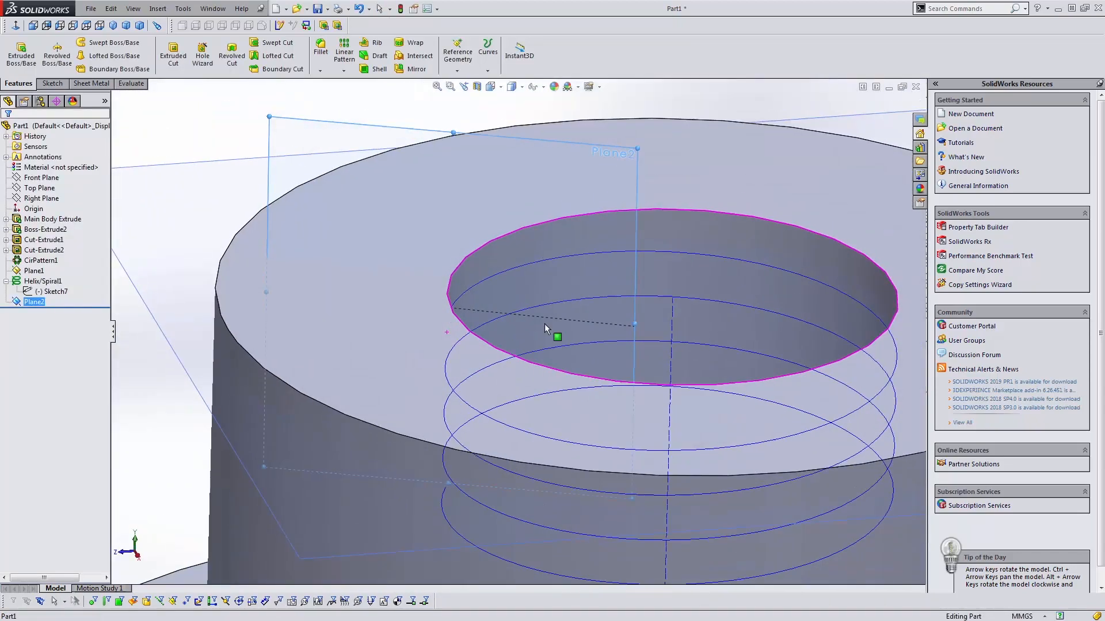
click(14, 27)
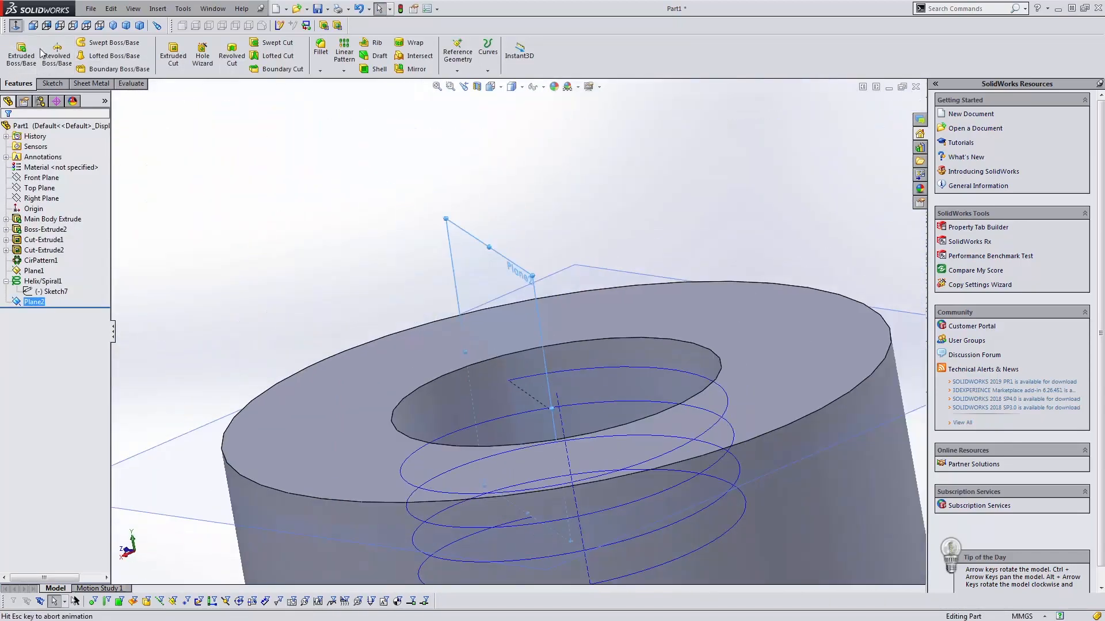
scroll(578, 255, down, 5)
scroll(600, 271, down, 3)
middle_drag(556, 289, 555, 308)
scroll(554, 293, up, 3)
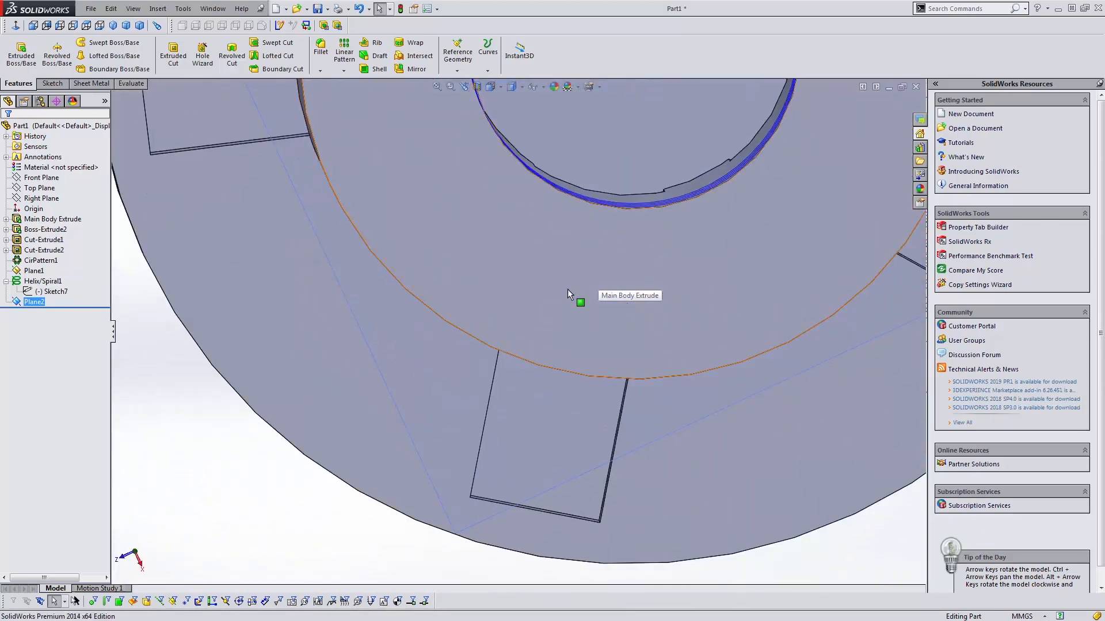
scroll(506, 229, up, 3)
scroll(514, 241, down, 2)
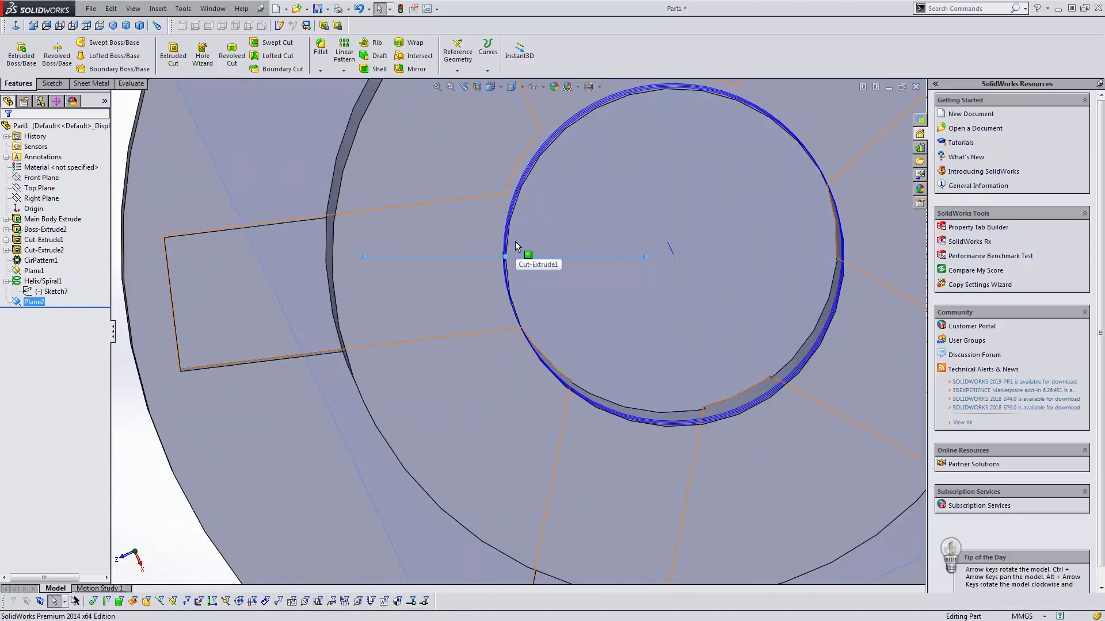
key(ctrl+8)
scroll(493, 369, down, 3)
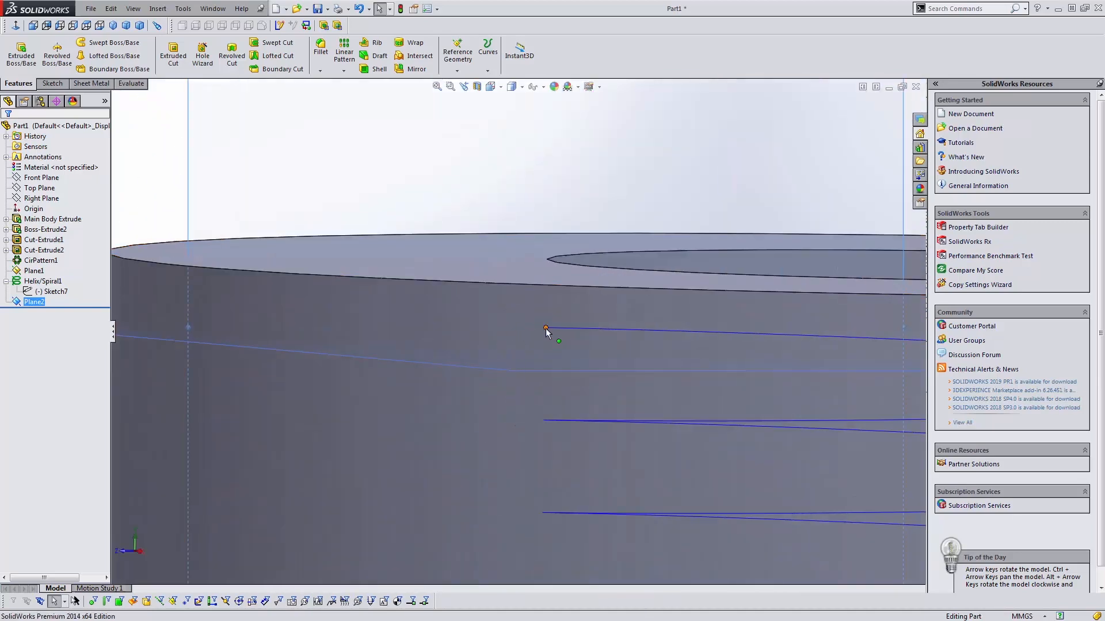
click(545, 328)
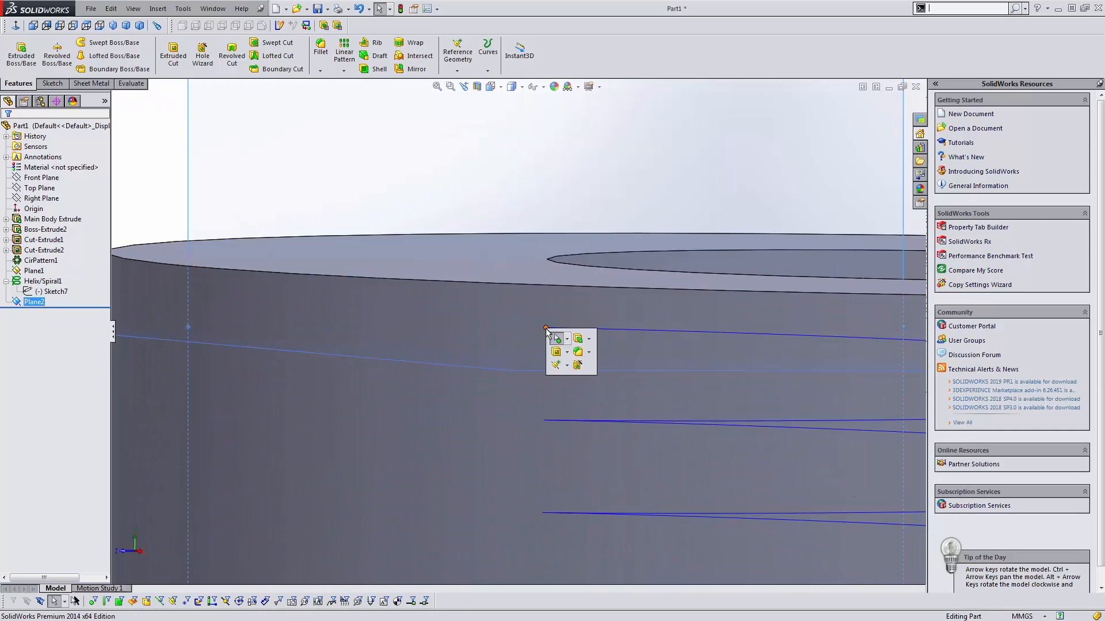
click(474, 241)
scroll(474, 246, up, 3)
click(492, 246)
middle_drag(518, 271, 298, 385)
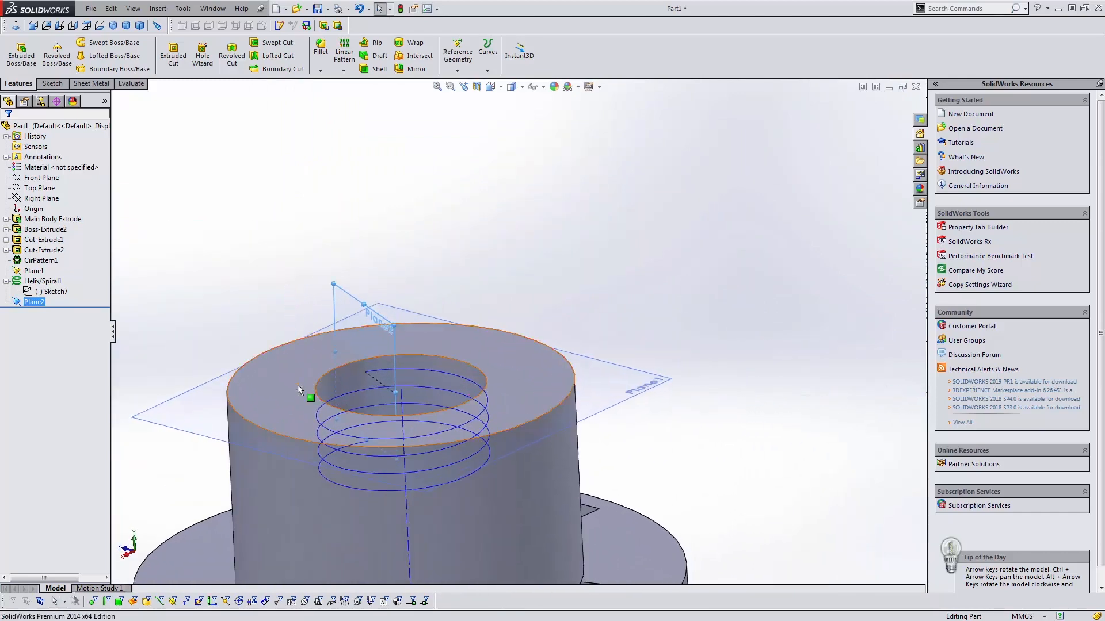
- Delete the reference plane at the helix's start point
scroll(347, 358, down, 3)
click(381, 195)
key(Delete)
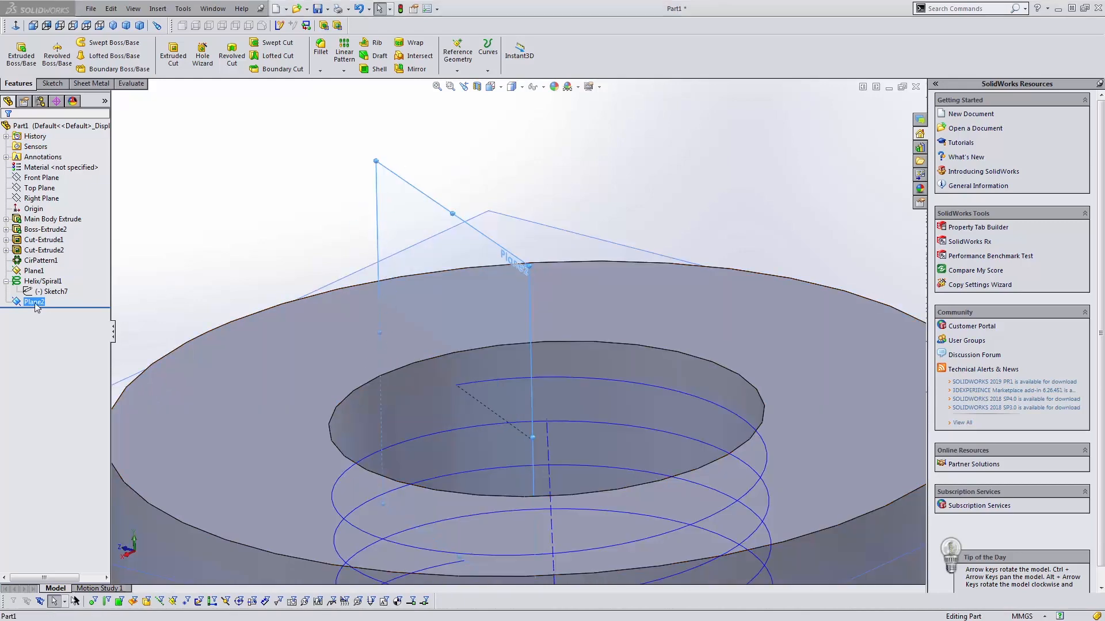
key(Return)
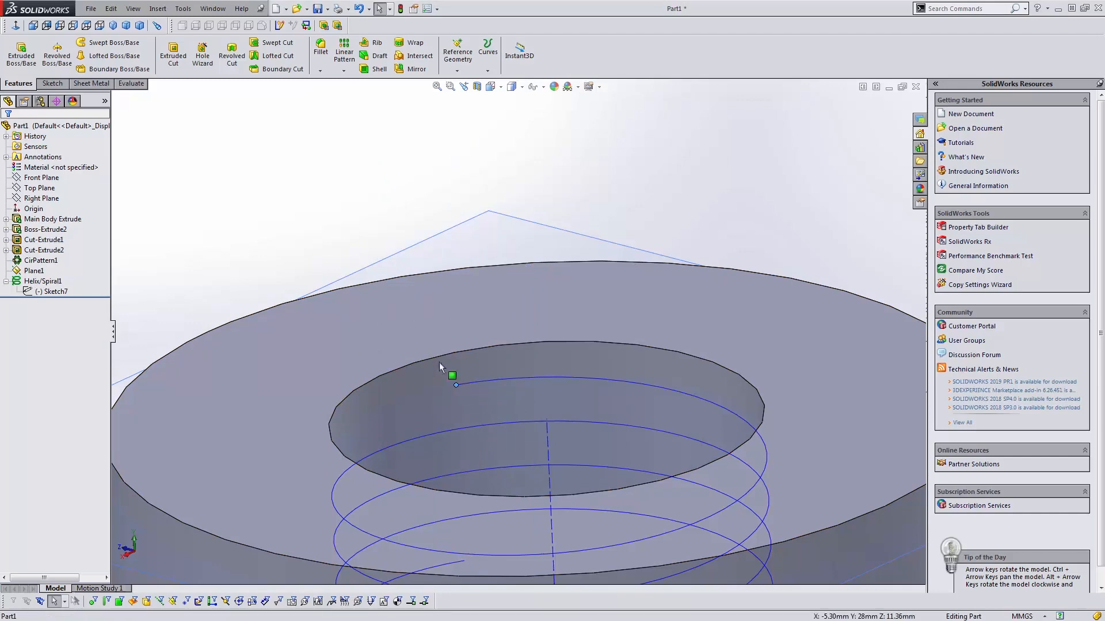
- Try to define a plane through the helix's start point, at 45° to the top face and coincident with the cylinder's axis
click(413, 336)
key(Return)
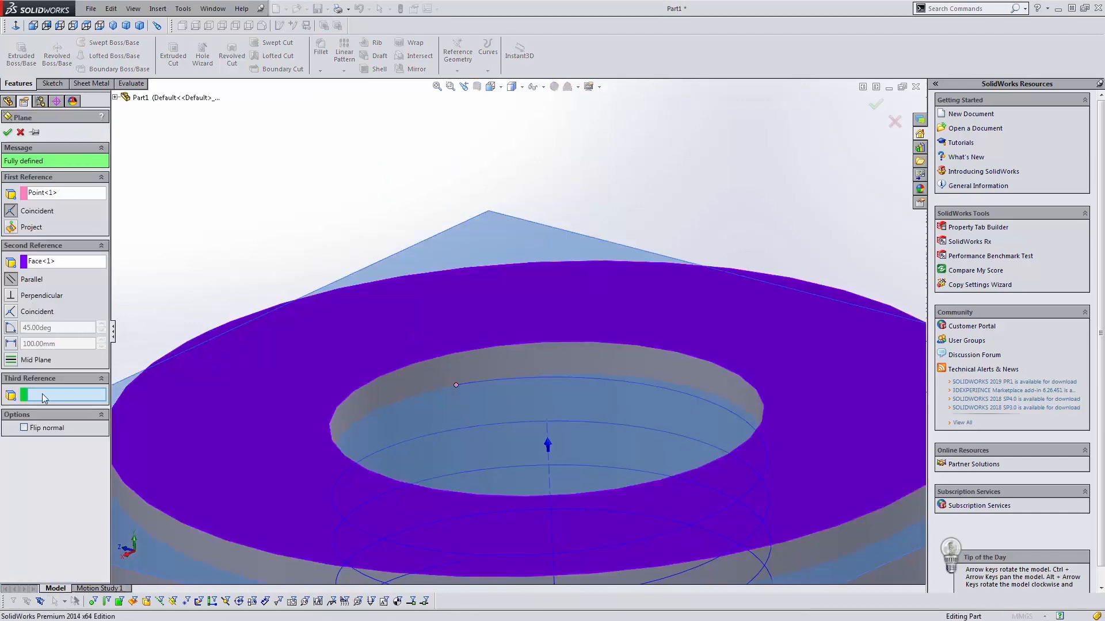
click(10, 328)
scroll(427, 355, up, 5)
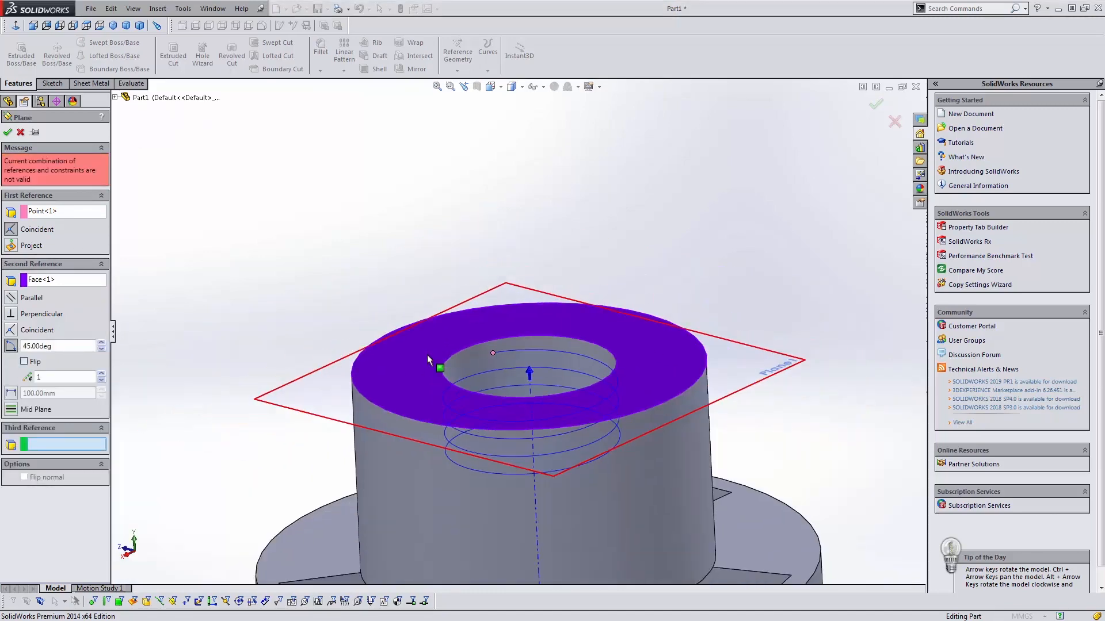
scroll(251, 401, up, 3)
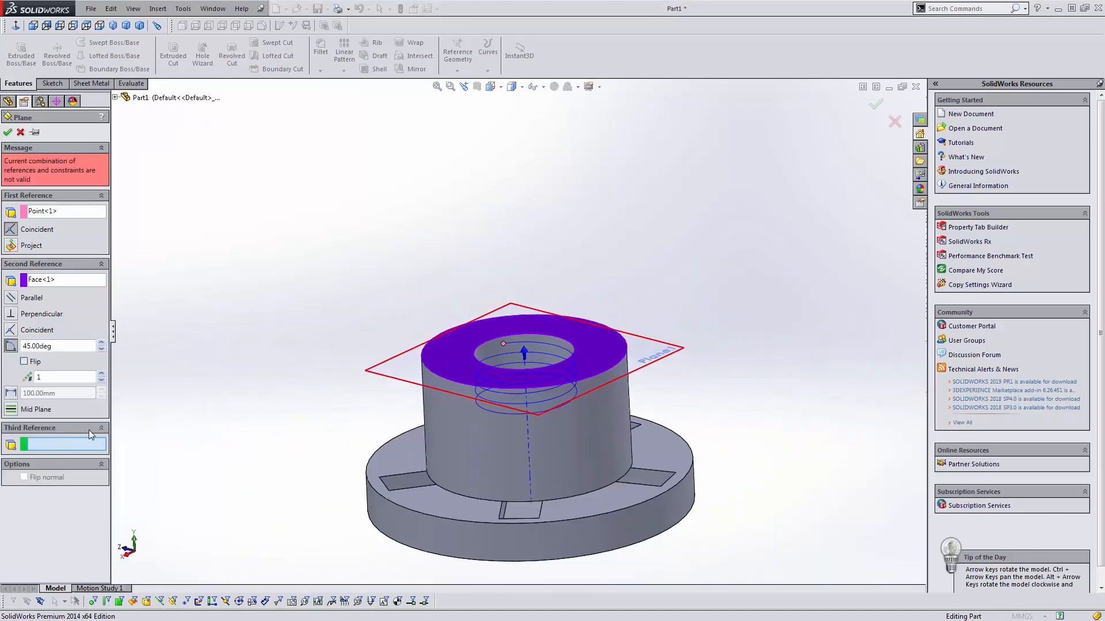
scroll(471, 405, down, 3)
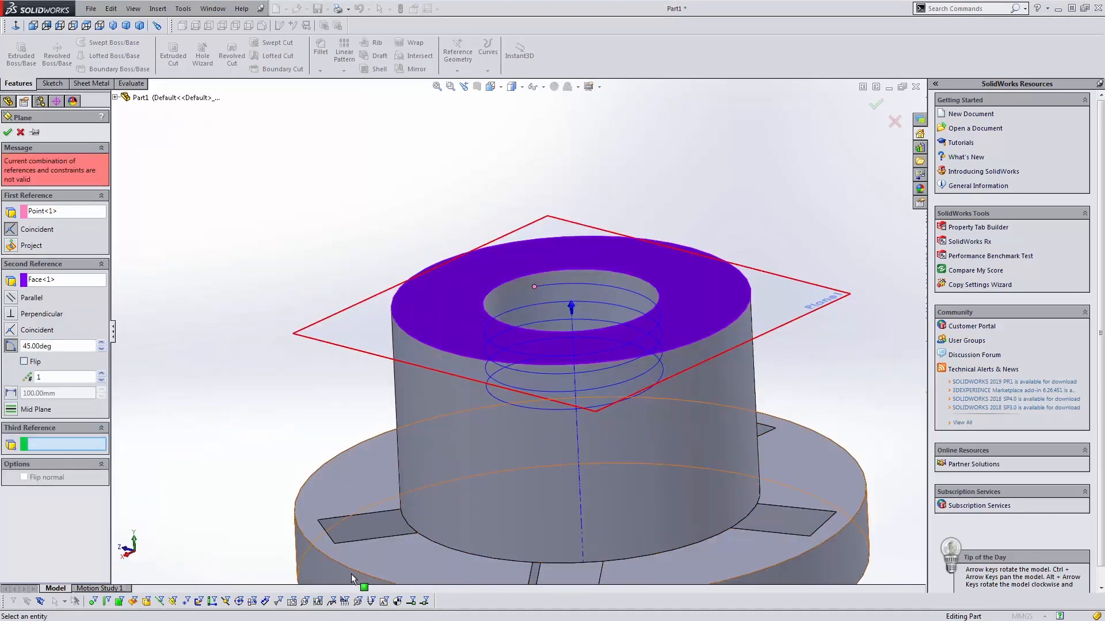
scroll(444, 530, up, 2)
scroll(385, 396, down, 5)
scroll(386, 396, up, 5)
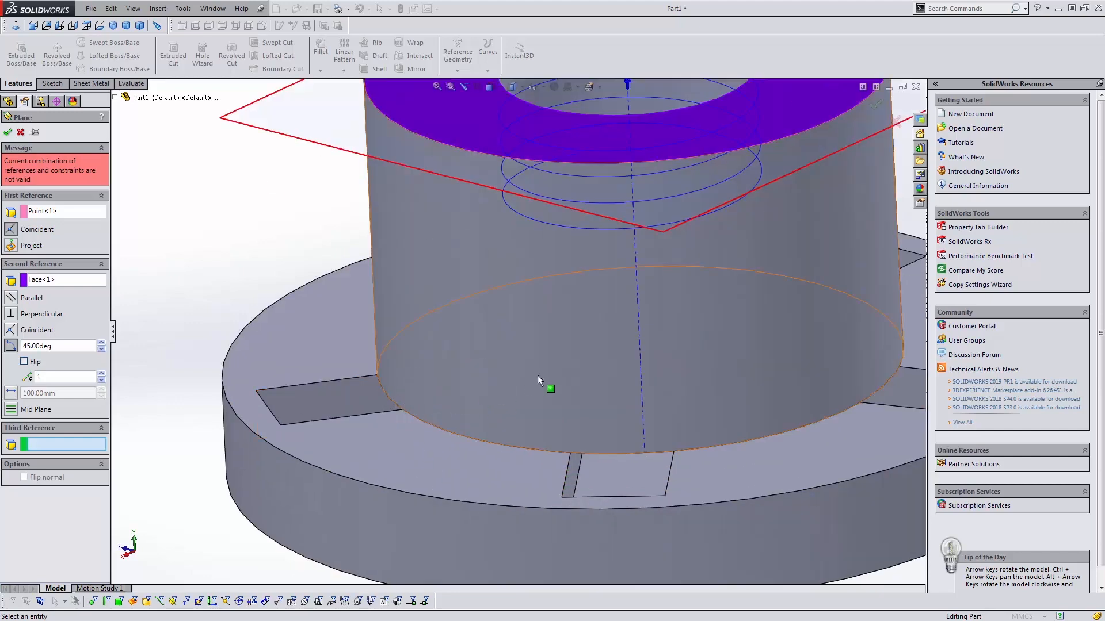
click(599, 283)
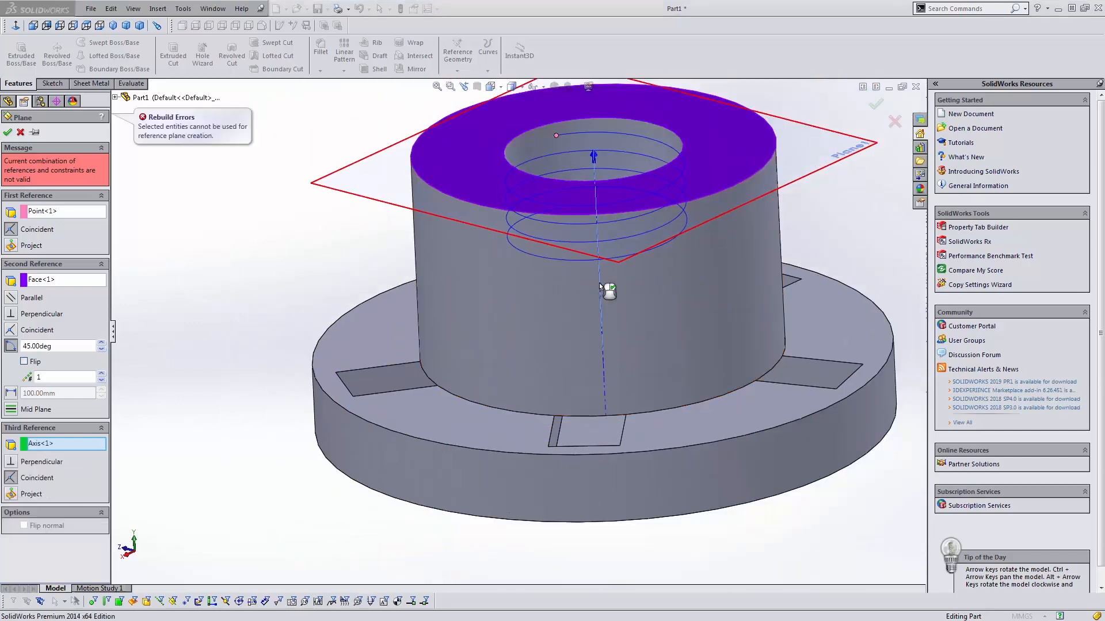
key(Escape)
- Create a reference plane perpendicular to the helix curve and coincident with its upper start point
scroll(550, 158, down, 5)
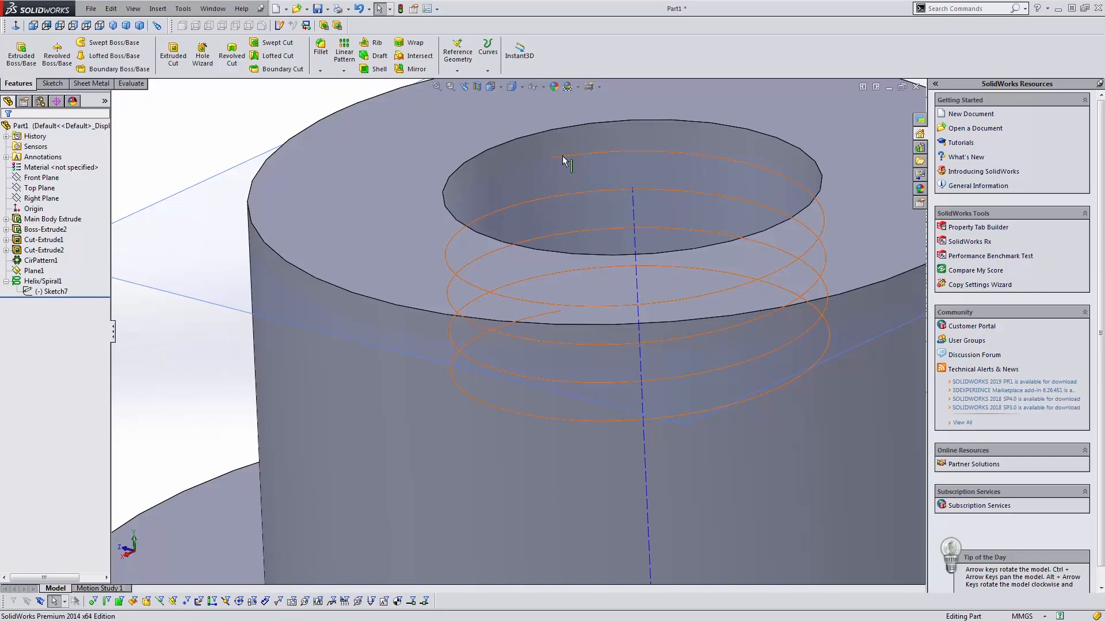
click(561, 155)
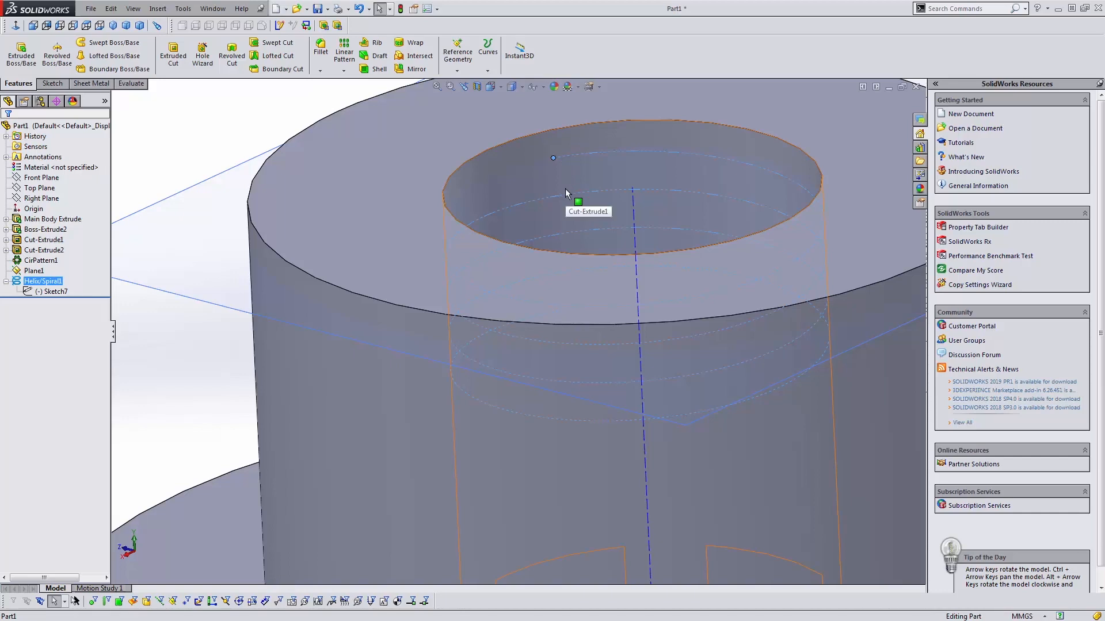
key(p)
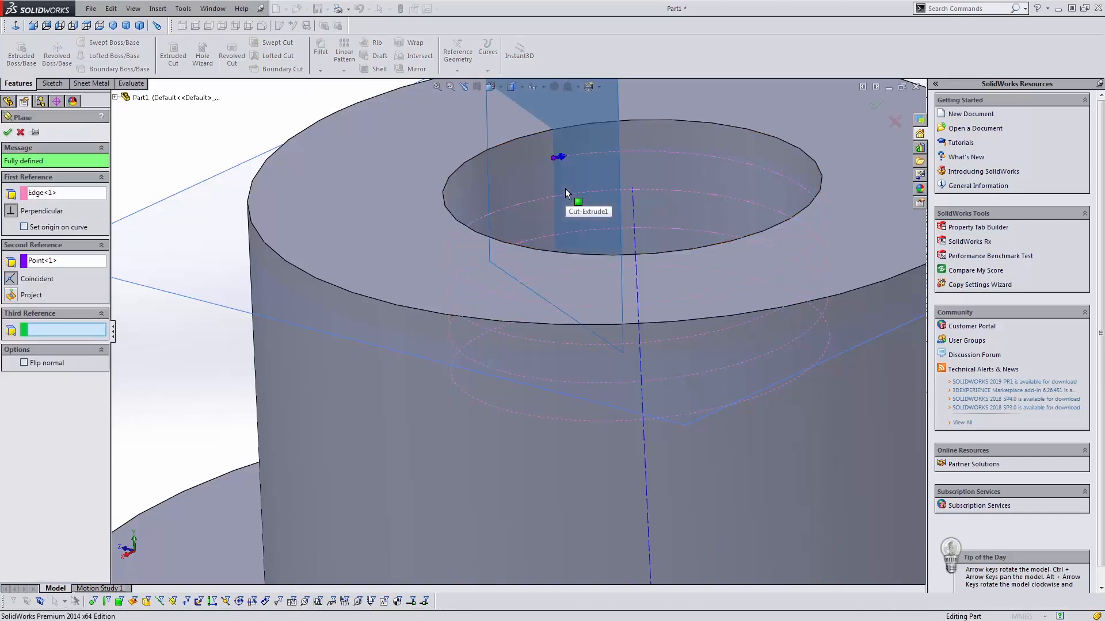
scroll(565, 229, up, 4)
middle_drag(403, 305, 536, 265)
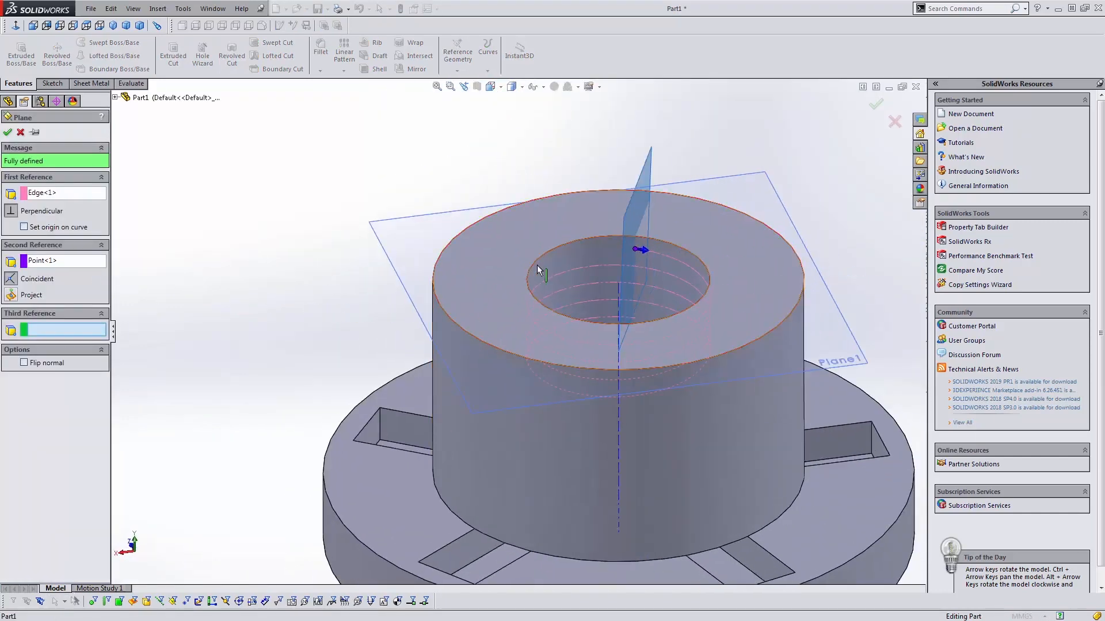
scroll(537, 265, down, 5)
scroll(641, 288, up, 1)
click(63, 228)
scroll(552, 309, up, 2)
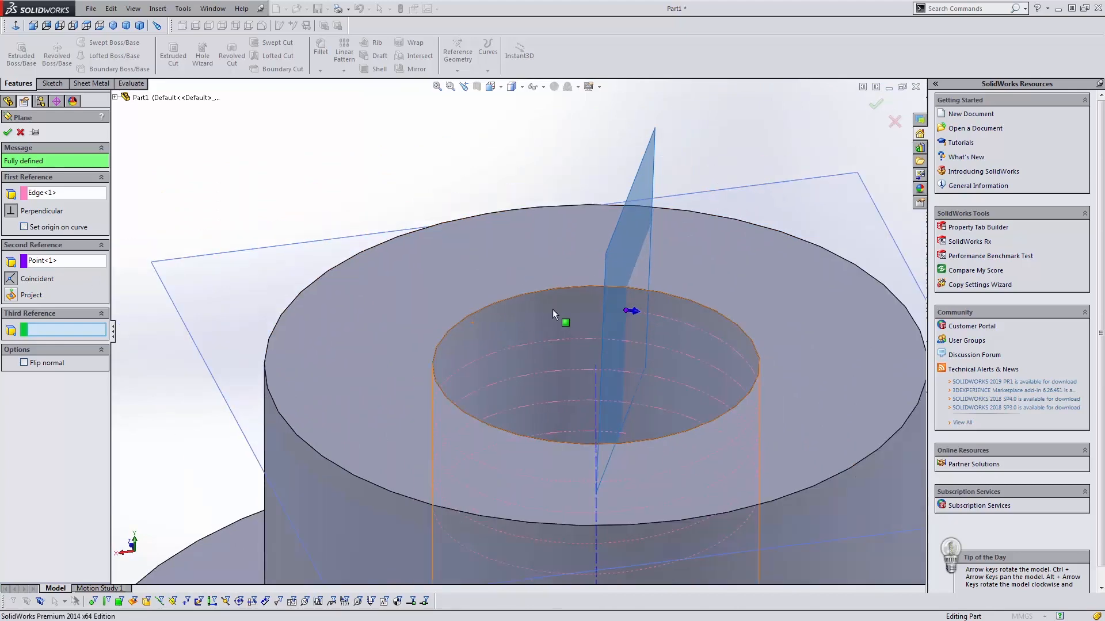
middle_drag(552, 309, 568, 292)
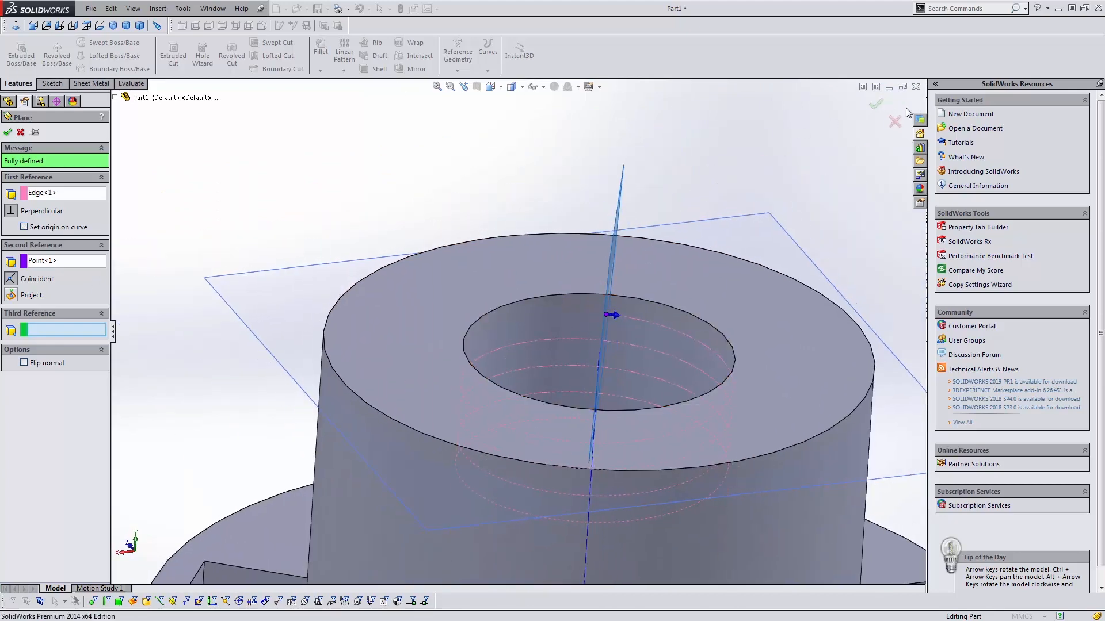
click(876, 104)
- Inspect the new plane's position at the helix's start point face-on and at an angle
middle_drag(615, 203, 636, 217)
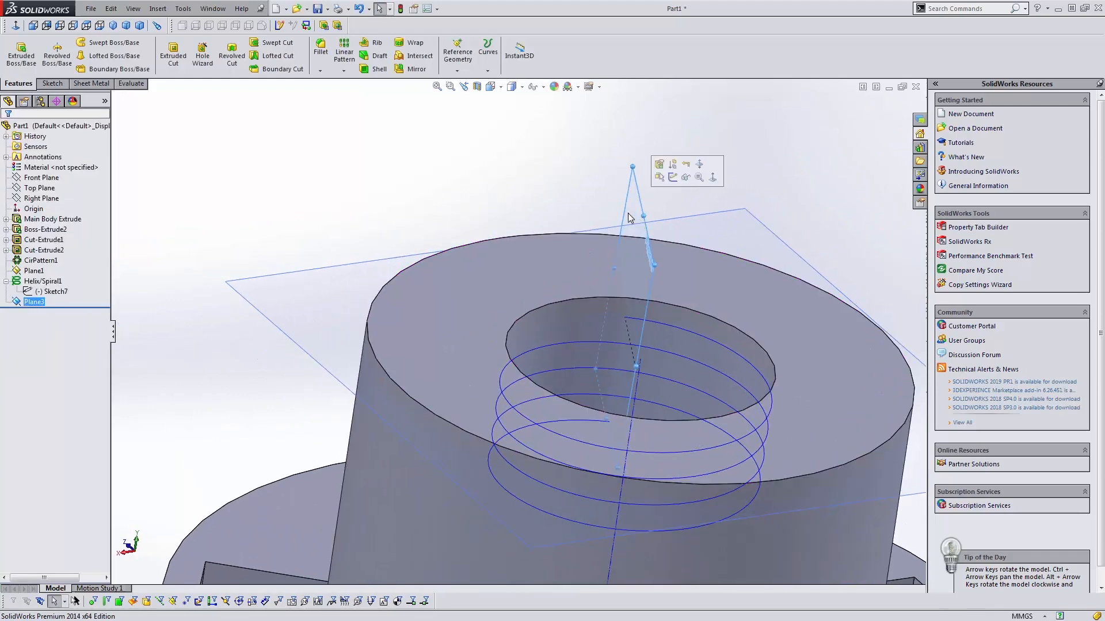
click(15, 25)
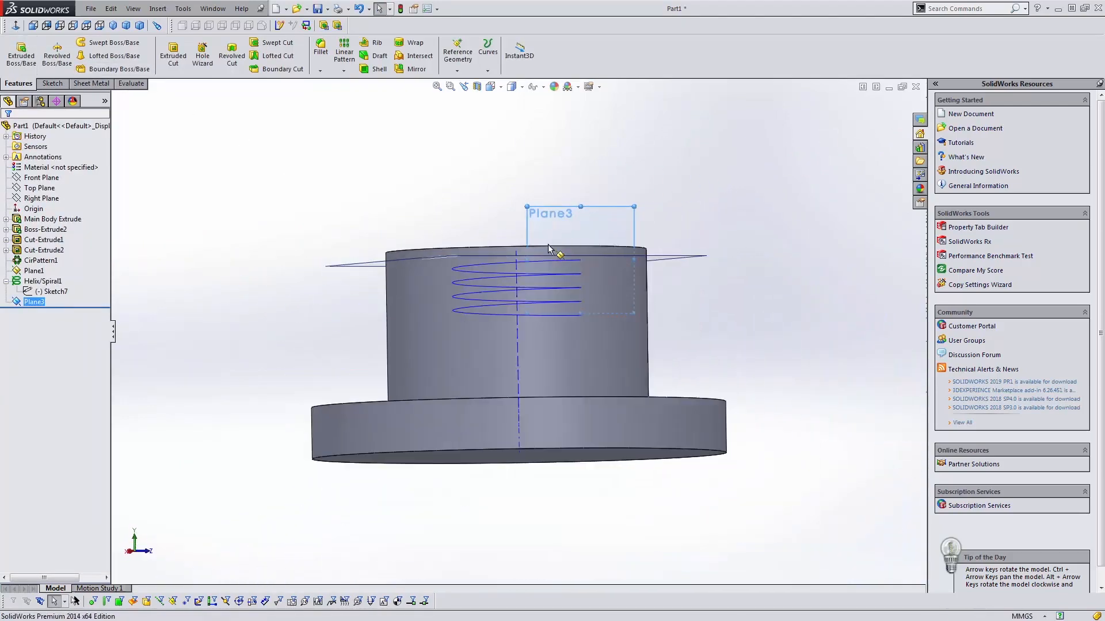
scroll(548, 248, down, 4)
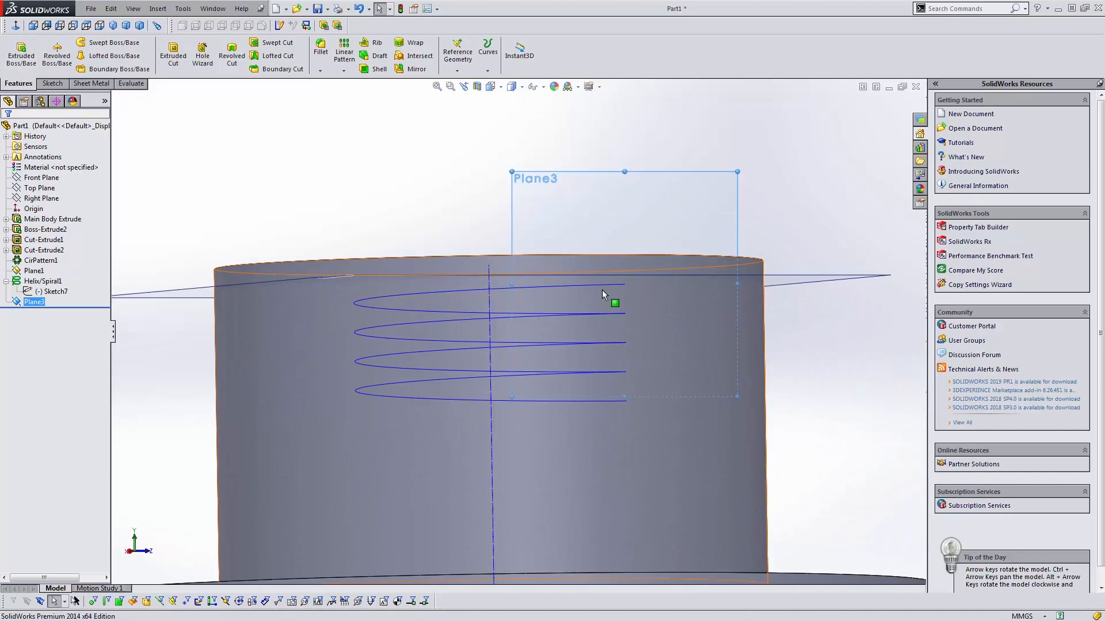
scroll(512, 305, up, 3)
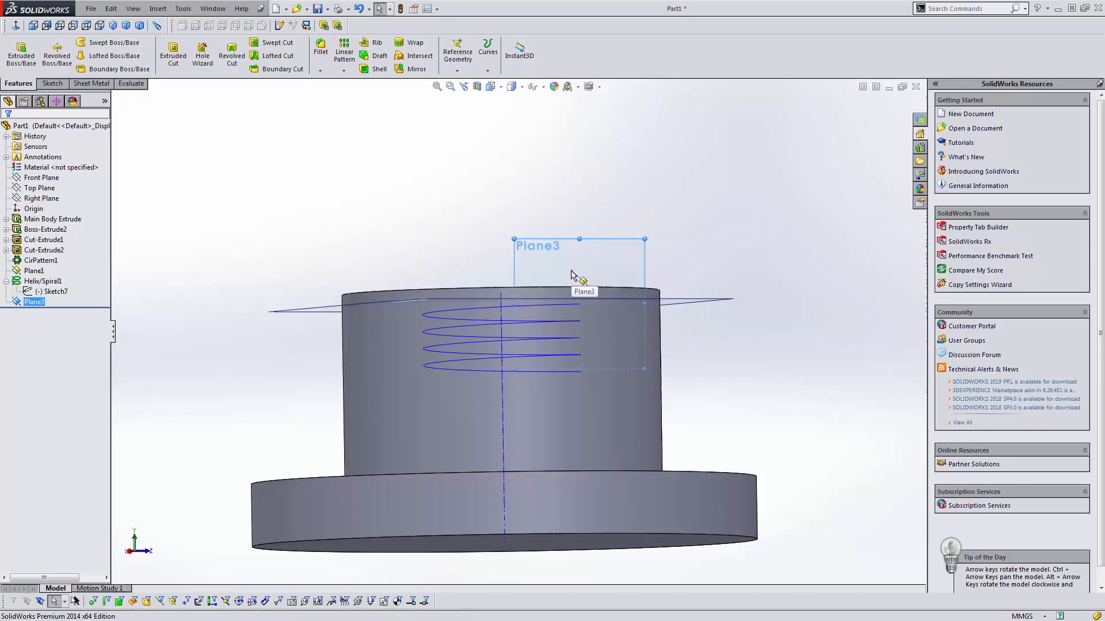
middle_drag(563, 275, 615, 313)
scroll(614, 309, up, 1)
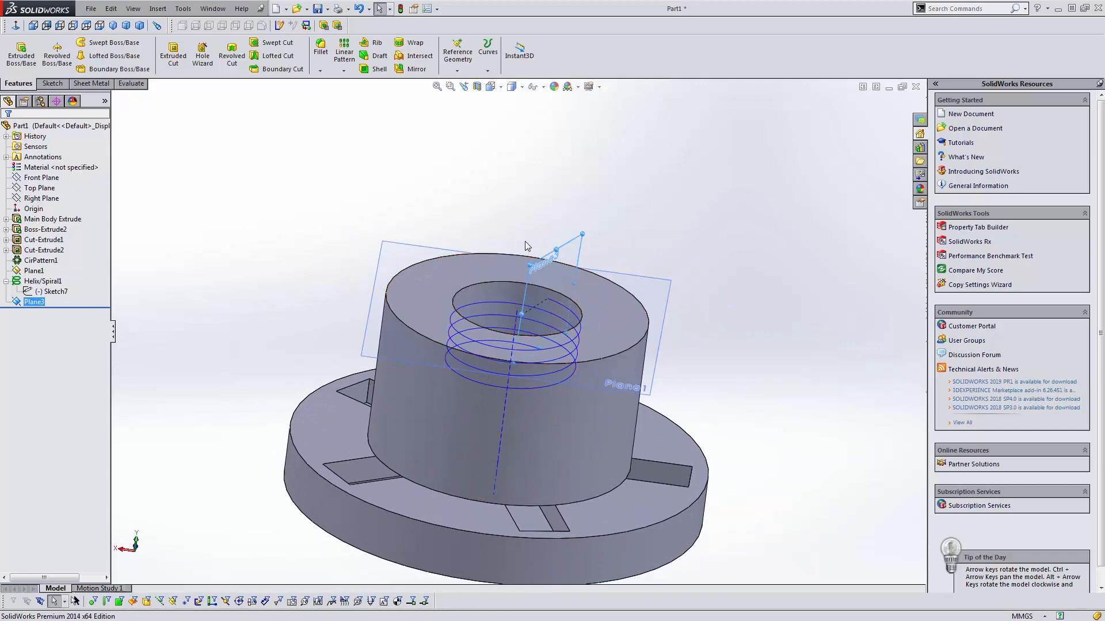
- Delete the reference plane perpendicular to the helix
click(567, 247)
key(Delete)
key(Return)
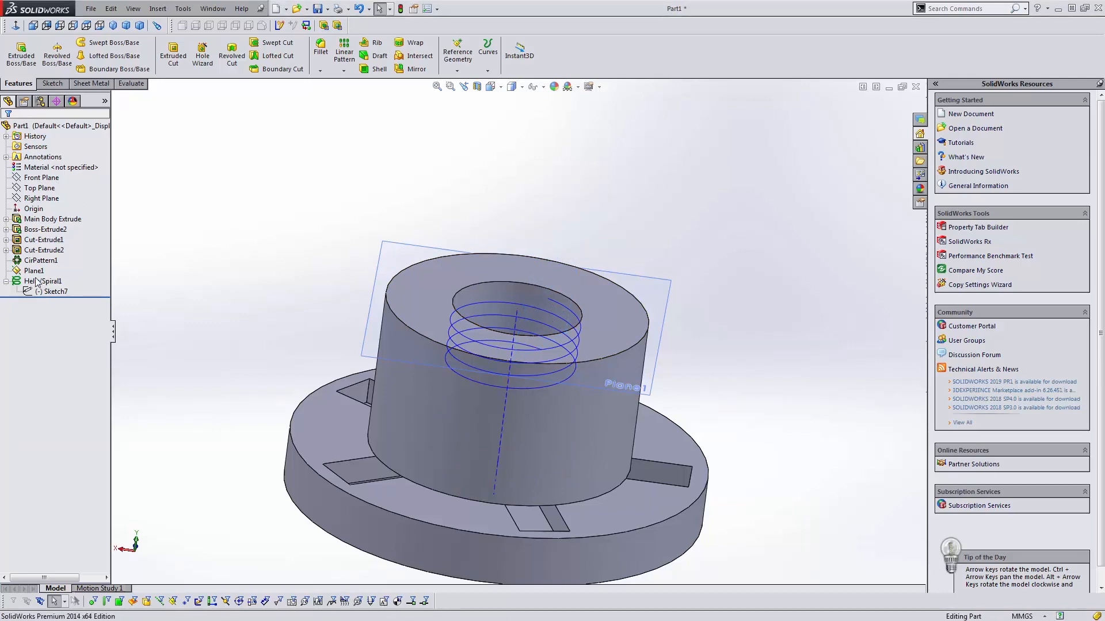
- Set the helix's start angle to 360°
click(41, 178)
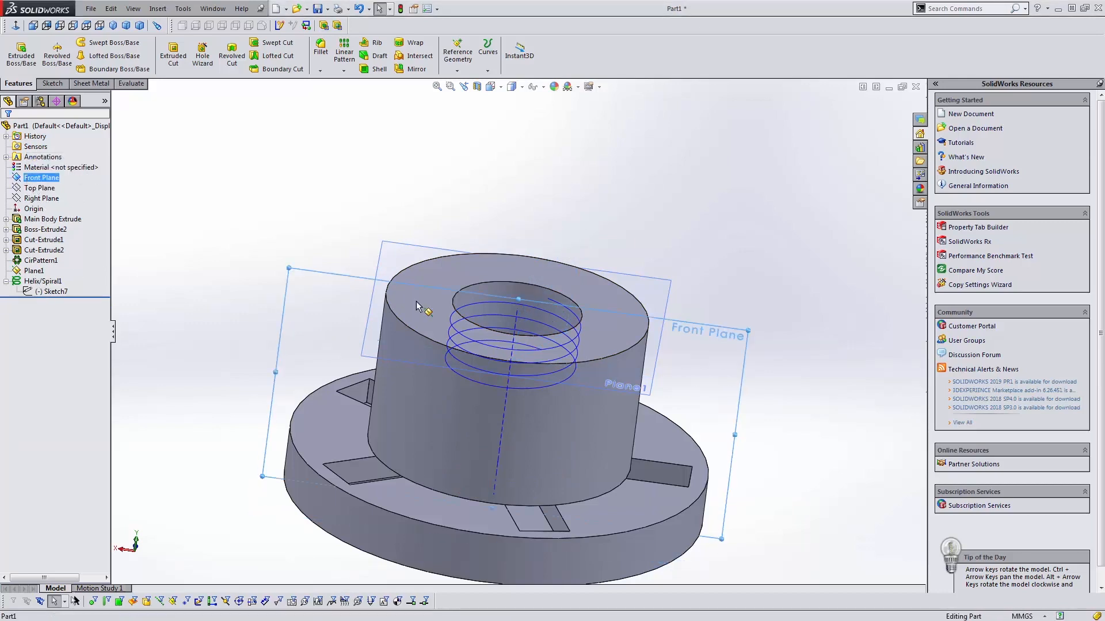
scroll(423, 311, down, 3)
middle_drag(485, 309, 351, 308)
scroll(578, 277, up, 2)
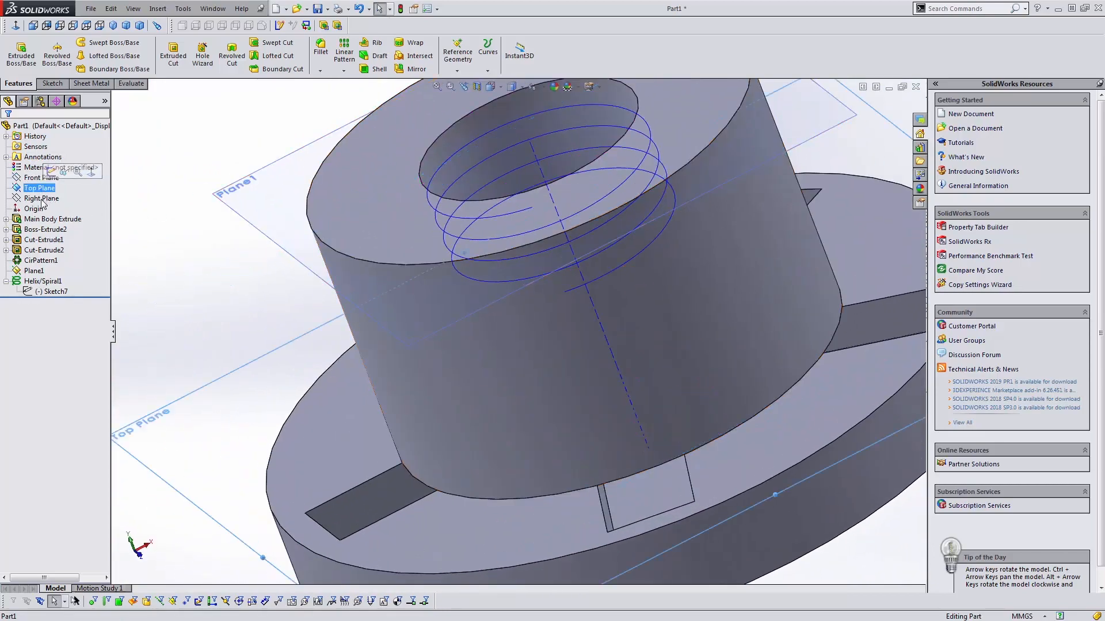
click(41, 281)
click(48, 250)
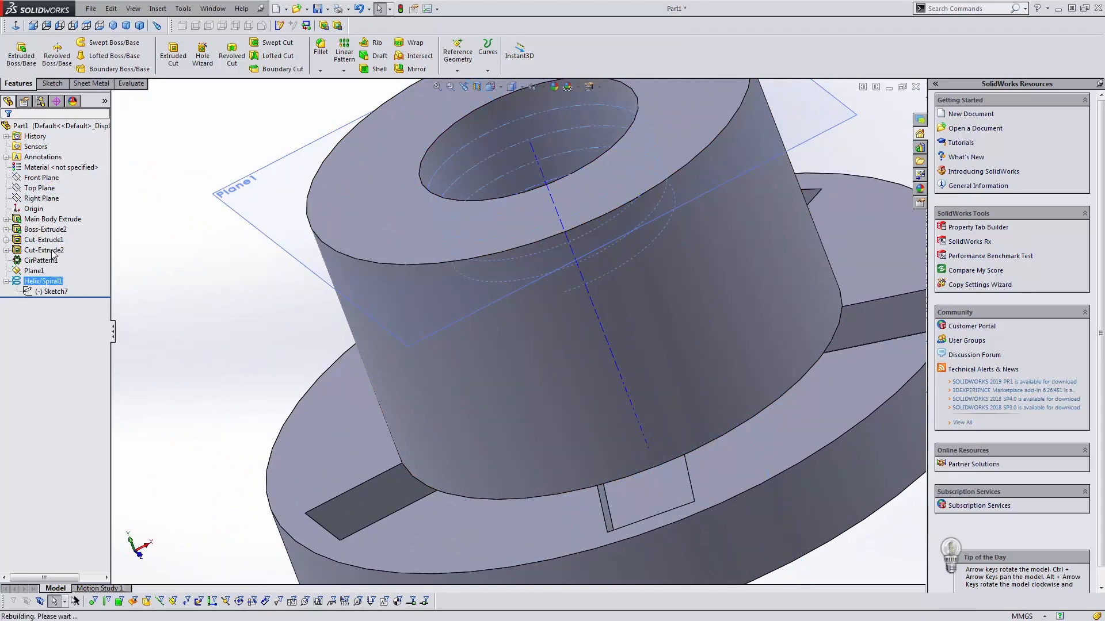
click(46, 299)
text(360)
key(Return)
scroll(470, 297, up, 4)
middle_drag(470, 296, 555, 336)
scroll(555, 337, down, 4)
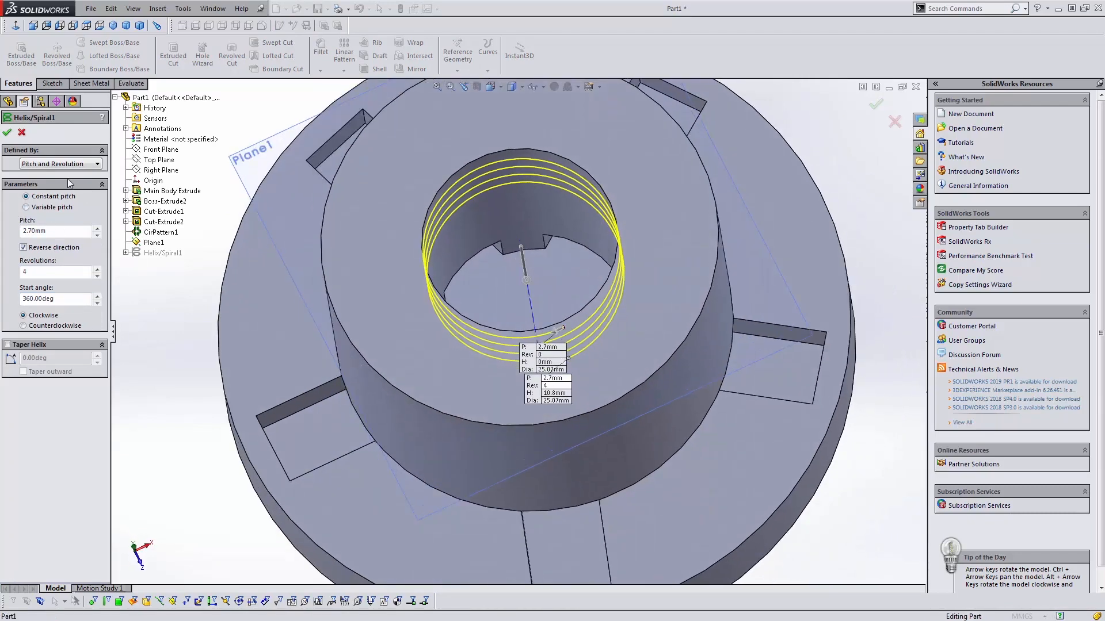
click(7, 132)
- Compare the helix's start point with the default planes, including a close look normal to the Right Plane
click(40, 188)
click(40, 199)
middle_drag(495, 271, 502, 237)
scroll(588, 281, down, 4)
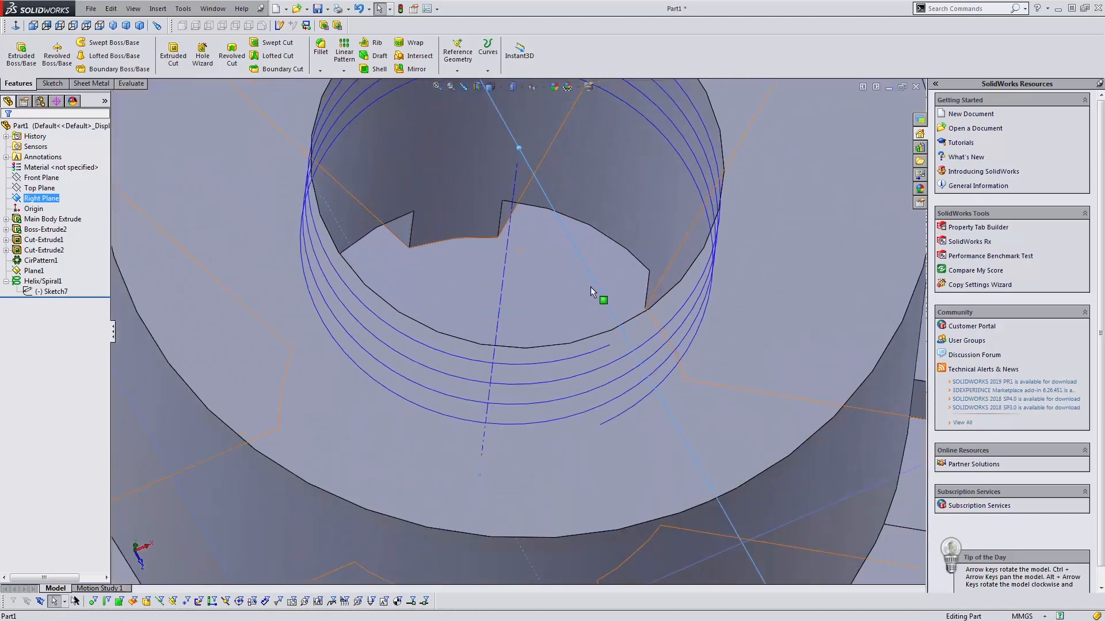
click(610, 344)
key(f)
click(39, 188)
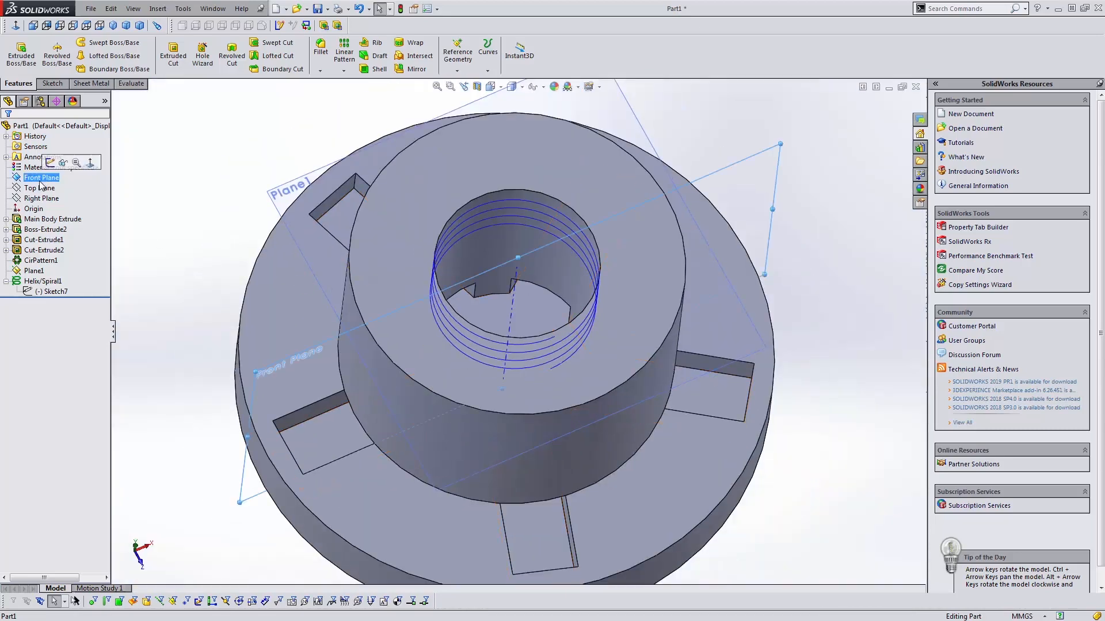
click(35, 208)
click(27, 199)
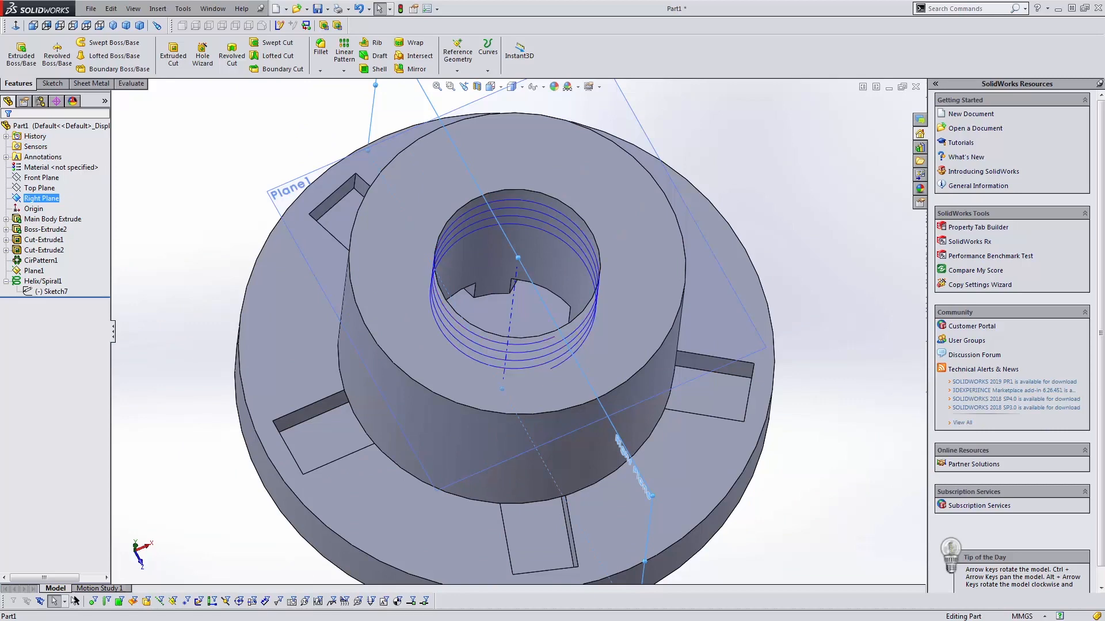
click(16, 25)
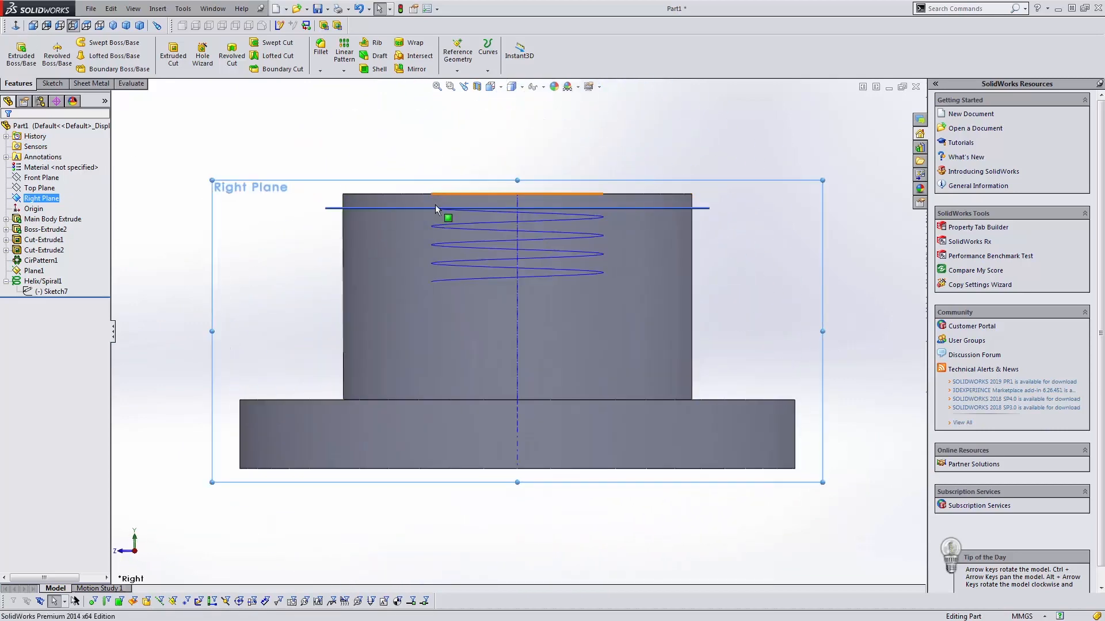
scroll(437, 196, down, 4)
scroll(458, 237, up, 5)
scroll(437, 311, down, 8)
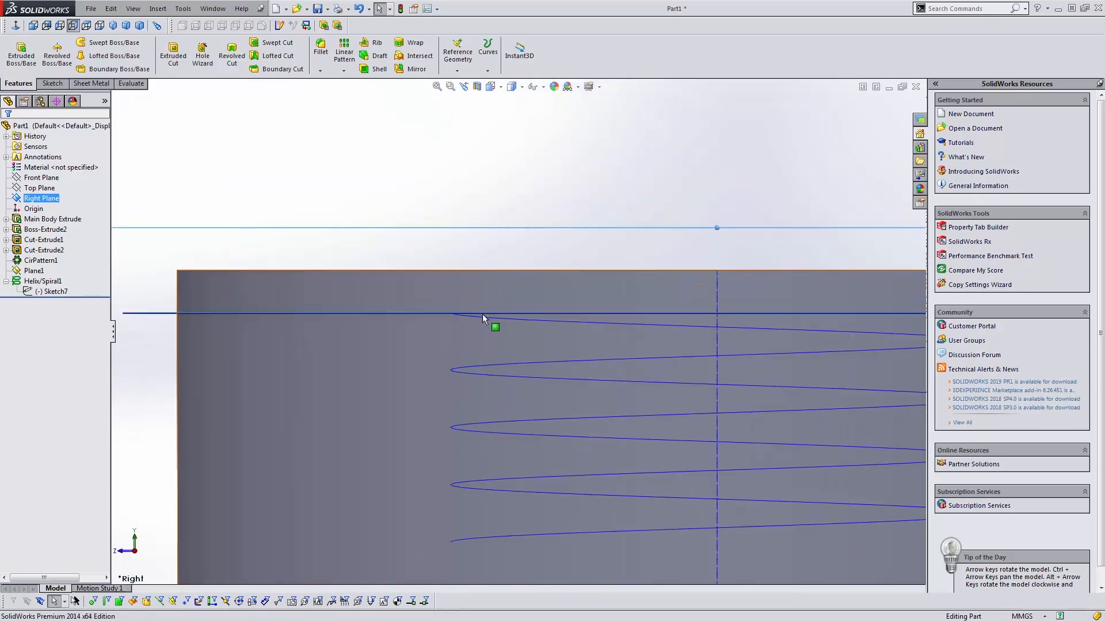
- Hide Plane1, the reference plane from which the helix starts
right_click(34, 272)
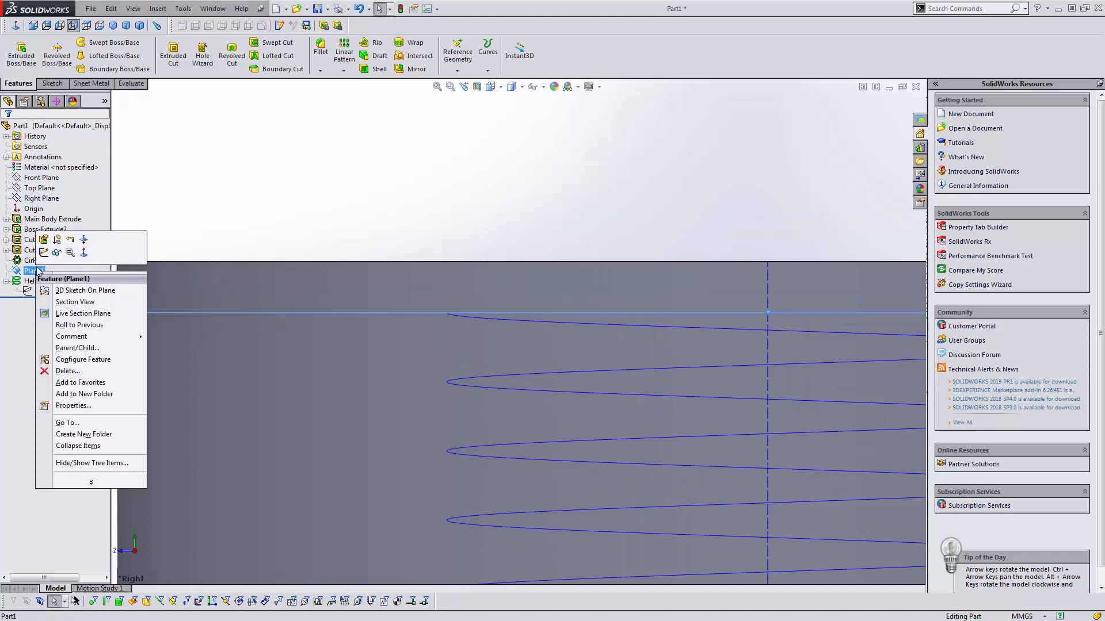
click(57, 252)
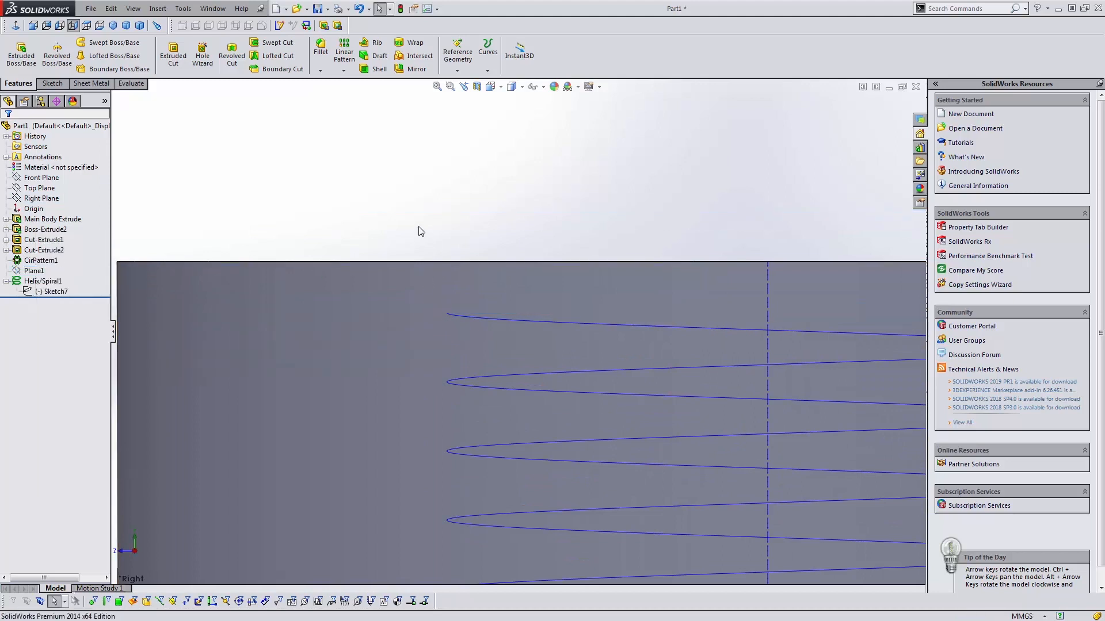
click(41, 198)
scroll(261, 209, up, 4)
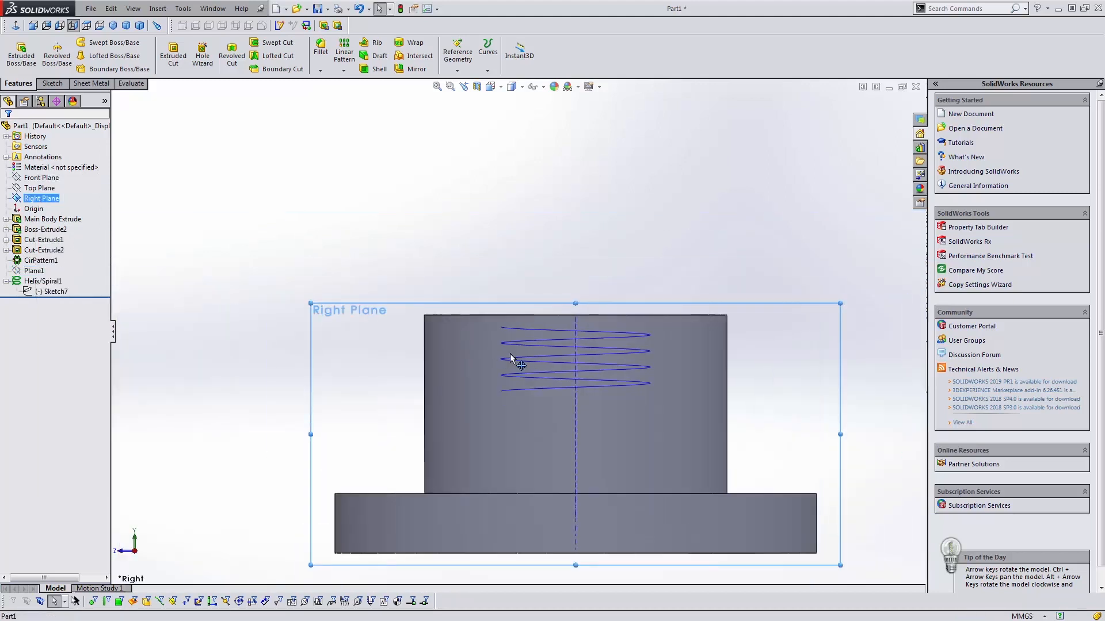
scroll(415, 291, down, 8)
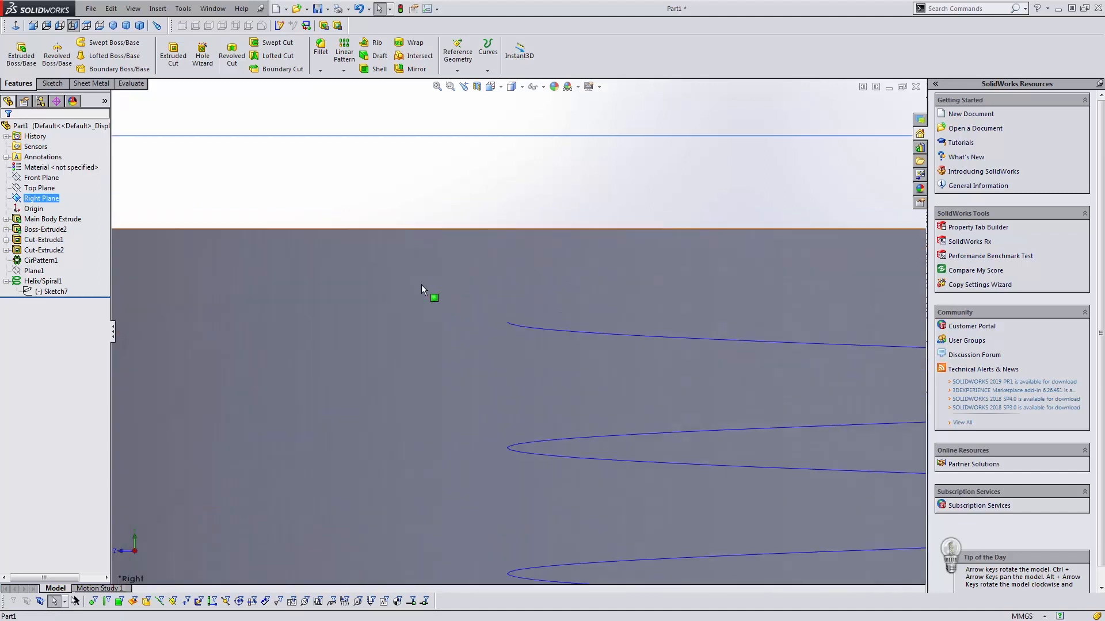
click(559, 331)
click(537, 286)
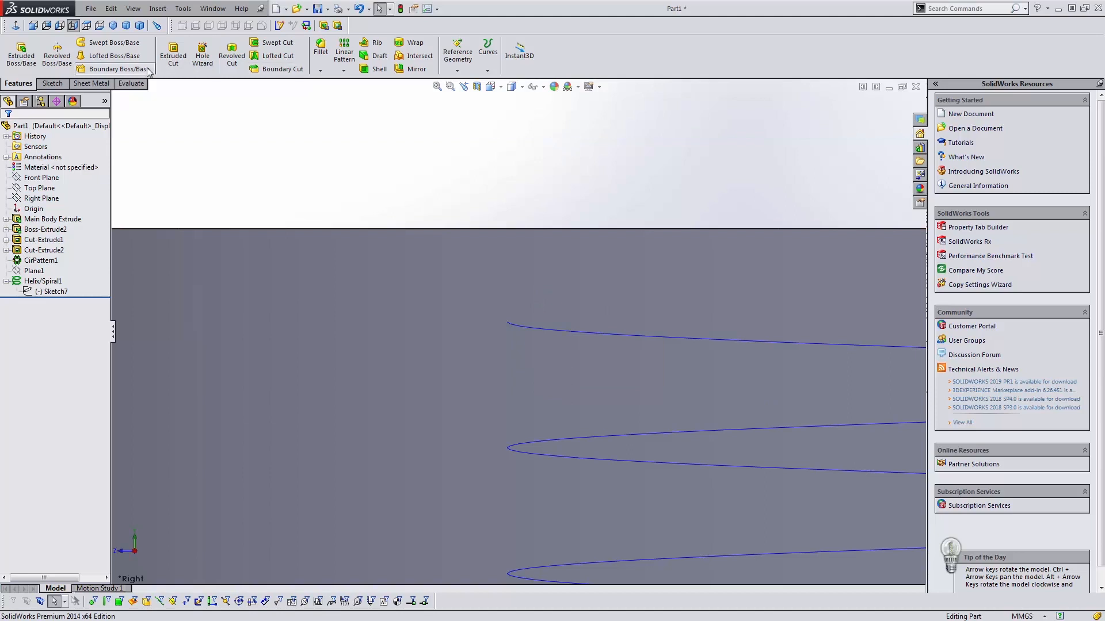
- Start a sketch on the Right Plane and draw an S-shaped four-point spline about 2.15 mm long just above the helix's start
click(53, 84)
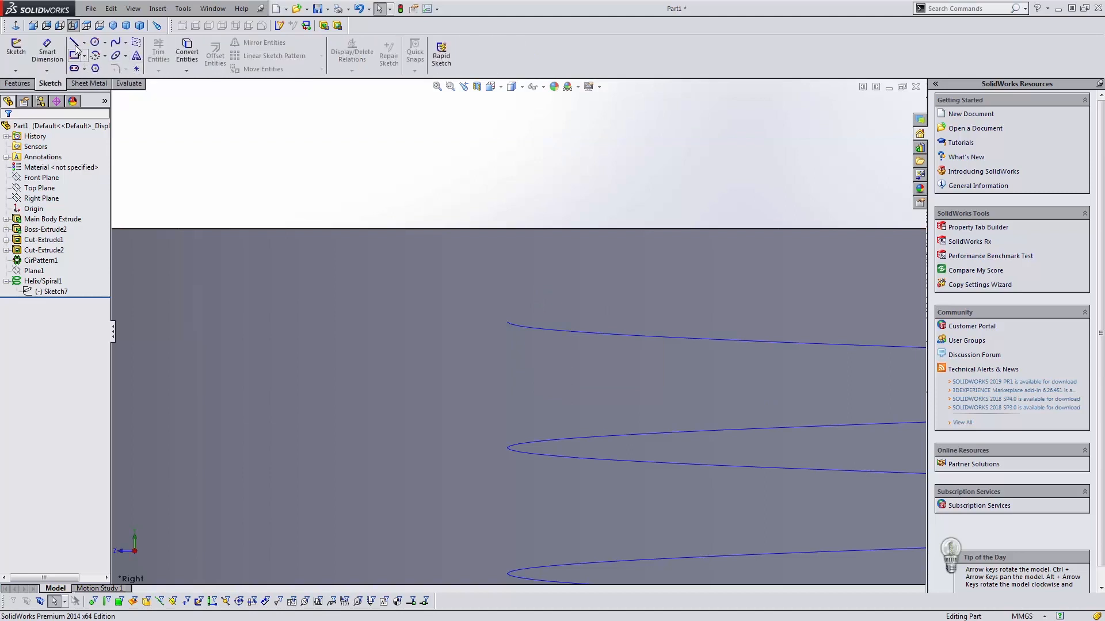
click(115, 44)
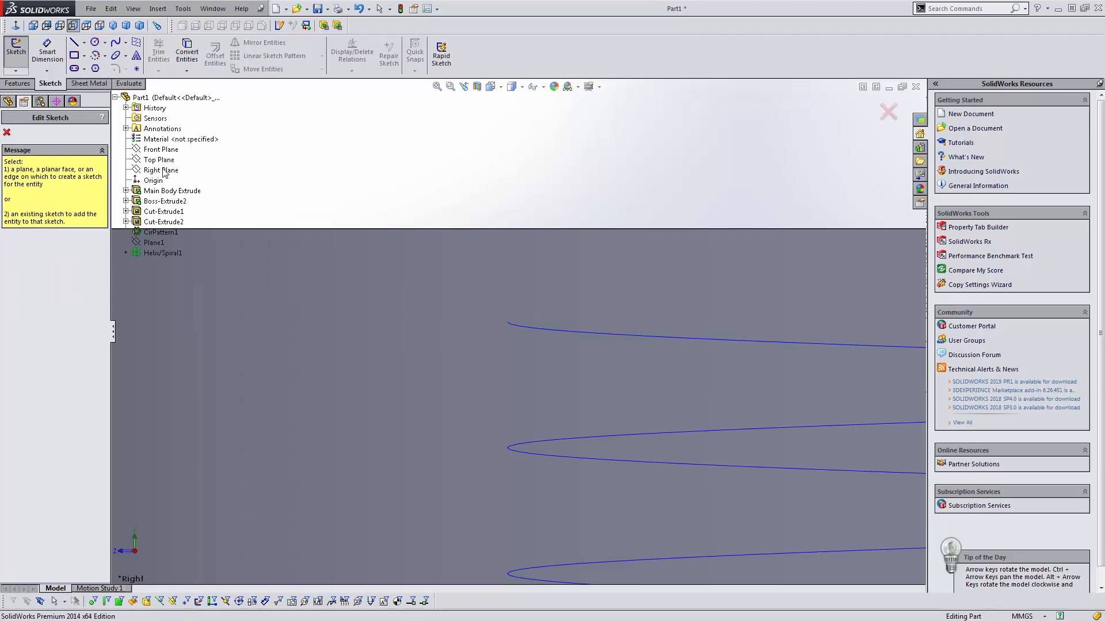
click(164, 171)
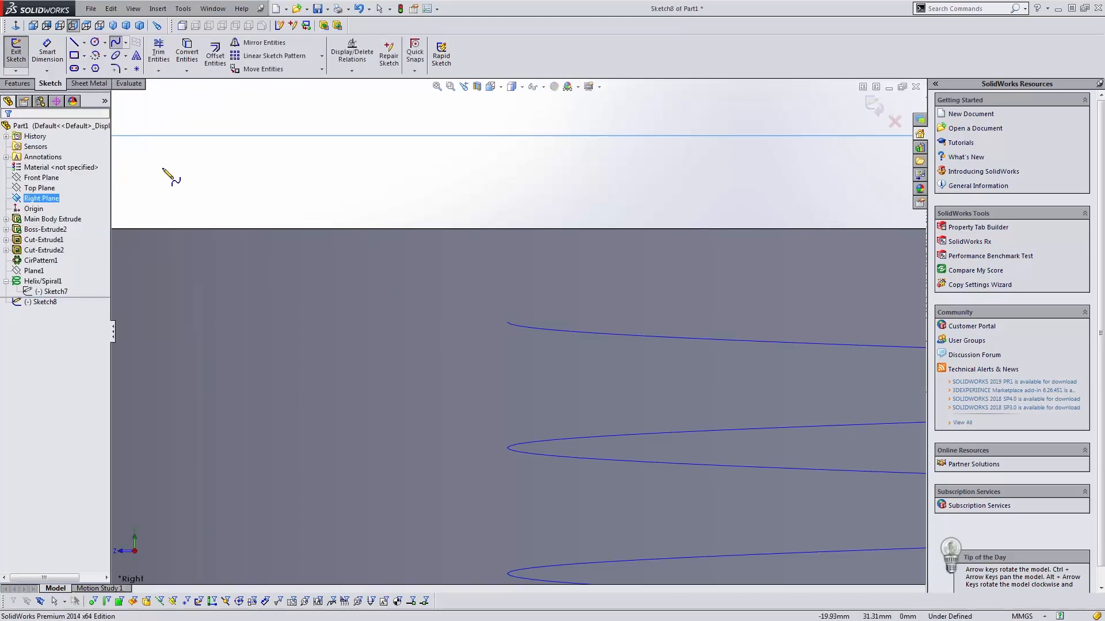
click(503, 266)
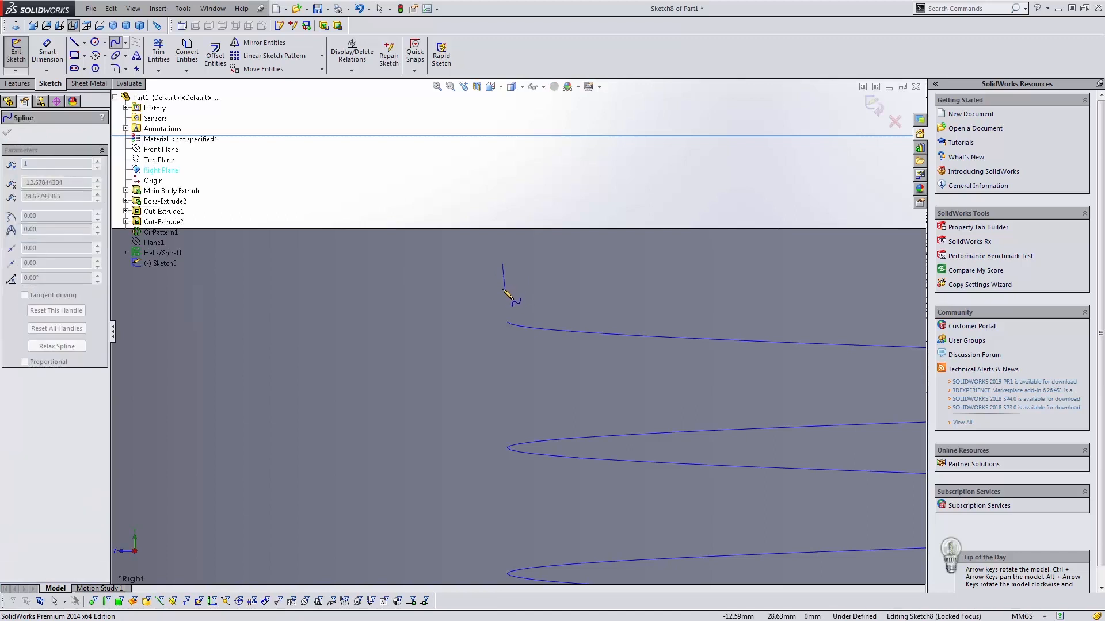
click(503, 282)
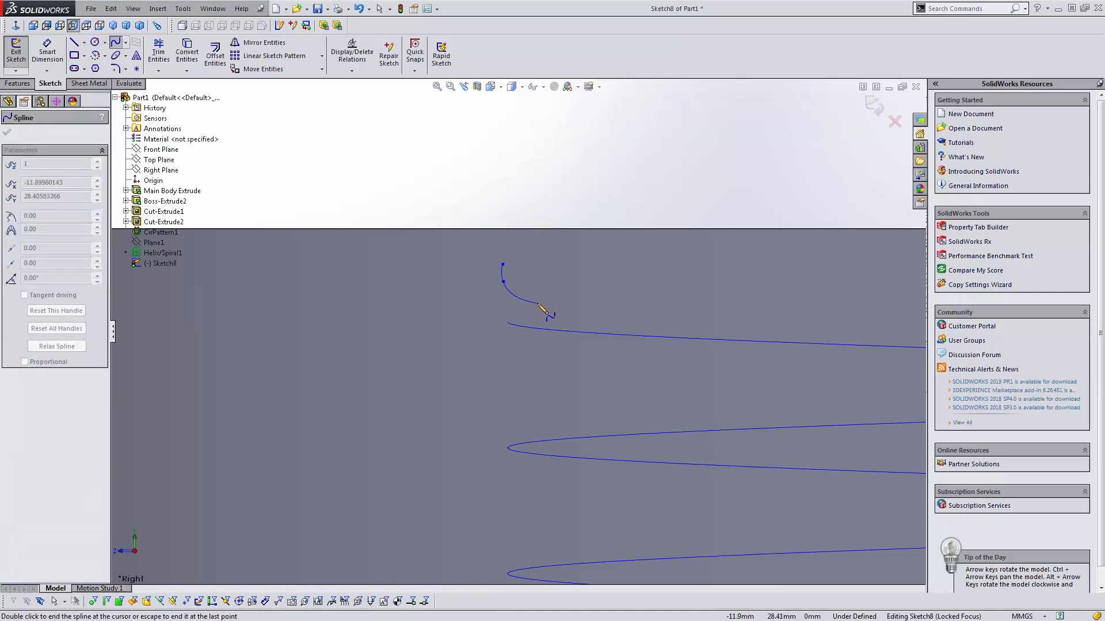
click(559, 305)
double_click(570, 324)
- Draw a horizontal line from the spline's lower end and extend its free end to the helix's start point
key(l)
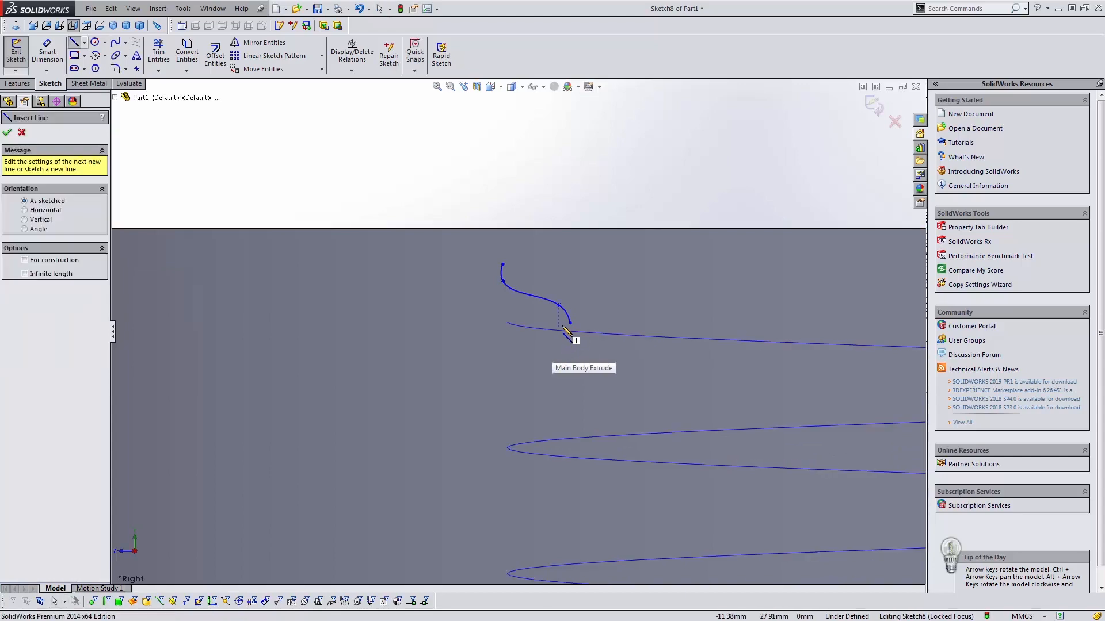
click(570, 324)
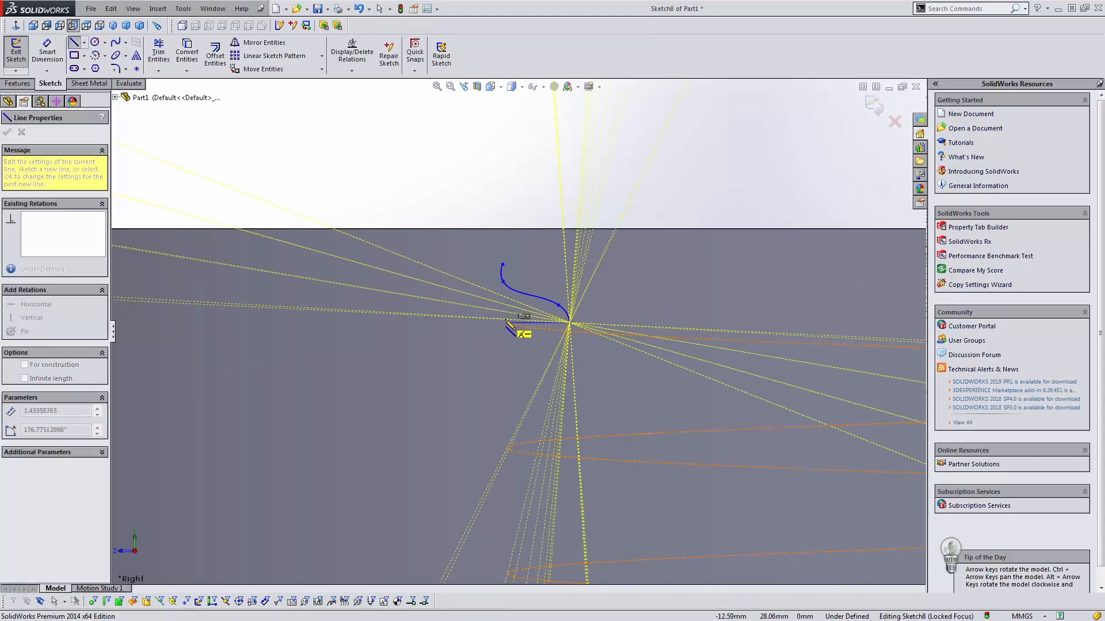
click(528, 322)
key(Escape)
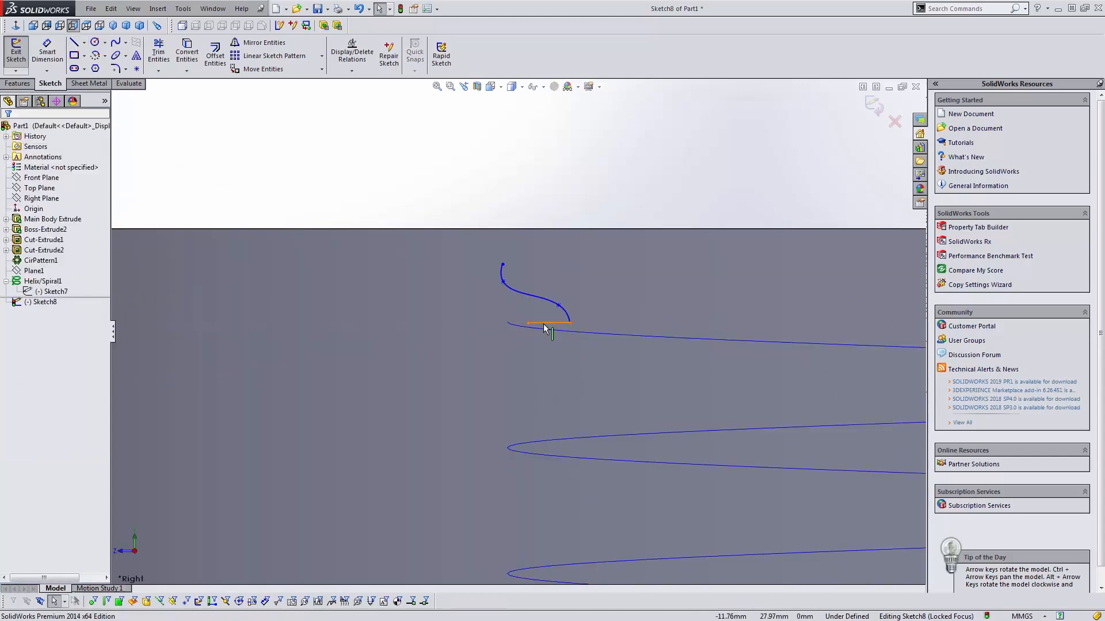
click(545, 329)
key(Escape)
drag(528, 323, 509, 321)
key(Escape)
click(502, 276)
key(Escape)
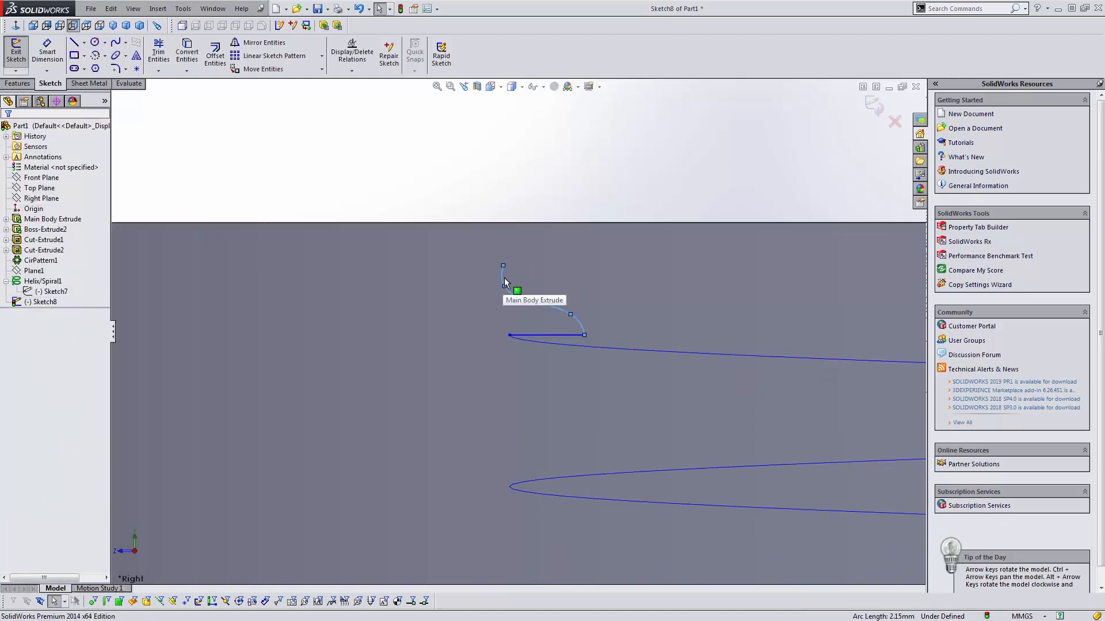
- Adjust the tangent handle and end point of the spline's upper end to make its start nearly vertical
click(503, 280)
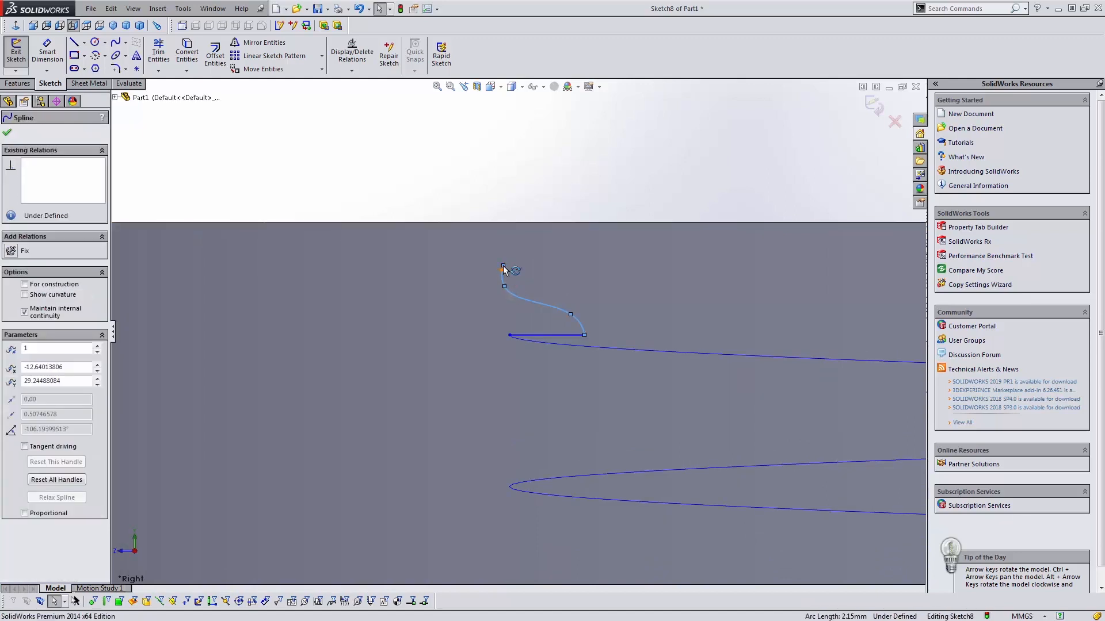
click(504, 268)
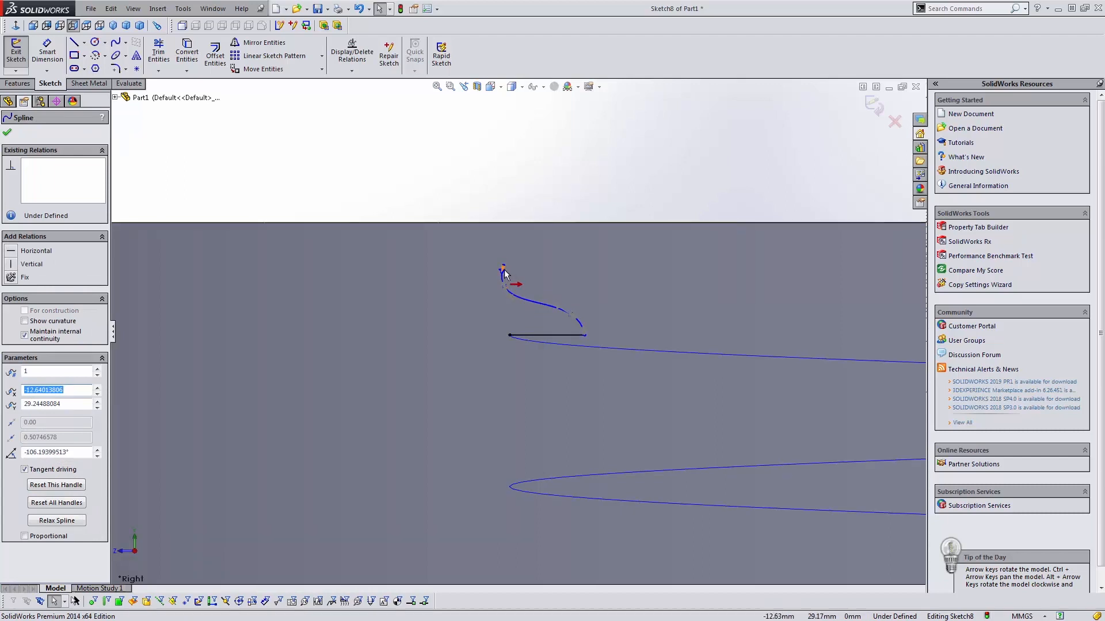
scroll(503, 280, down, 3)
scroll(503, 281, down, 5)
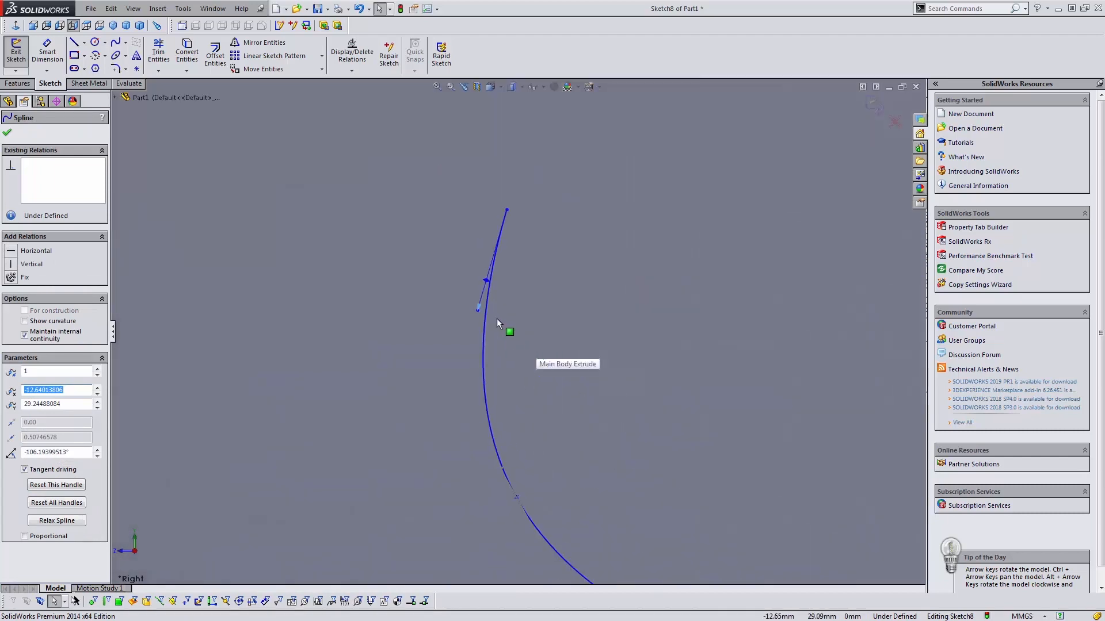
mouse_move(482, 313)
mouse_down()
mouse_move(509, 318)
mouse_move(506, 328)
mouse_up()
scroll(540, 400, up, 5)
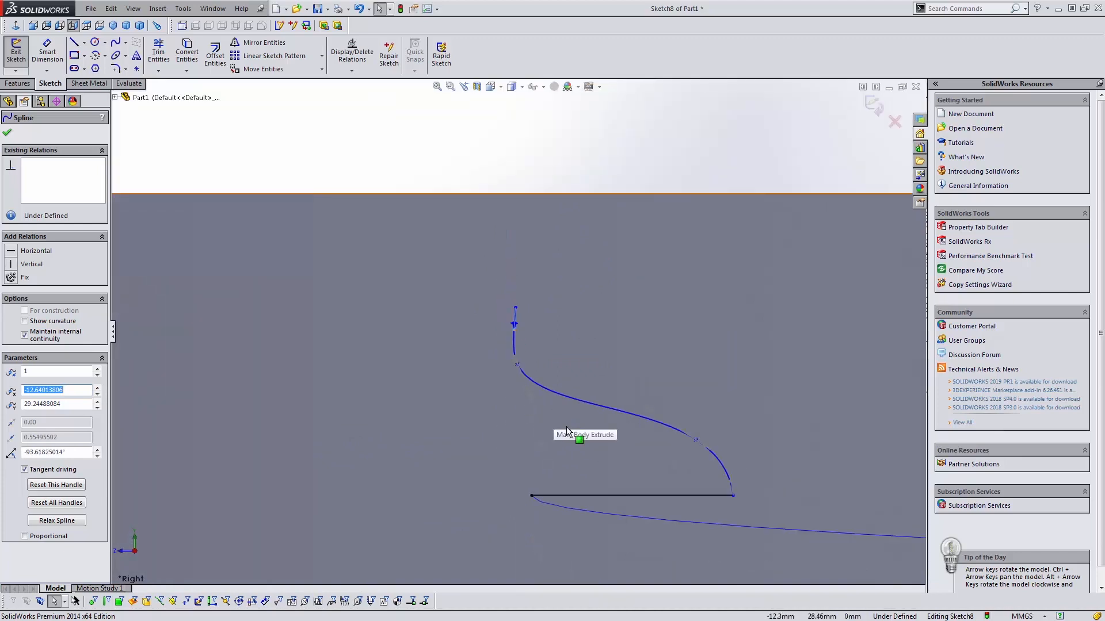
scroll(535, 360, down, 5)
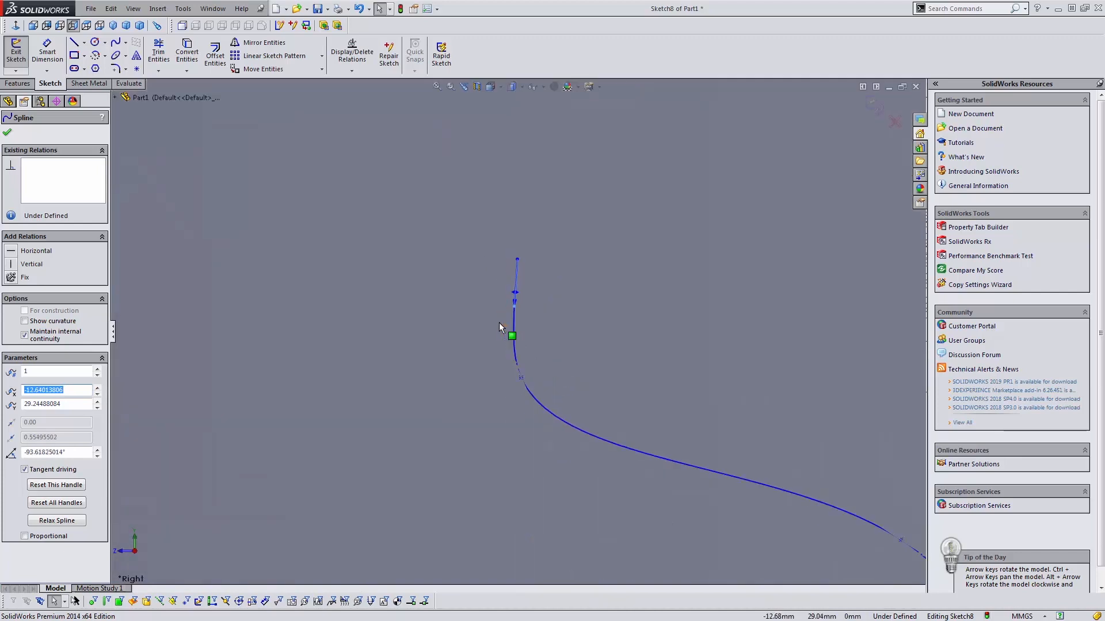
mouse_move(517, 261)
mouse_down()
mouse_move(517, 323)
mouse_move(517, 269)
mouse_up()
scroll(522, 292, up, 4)
scroll(552, 395, up, 3)
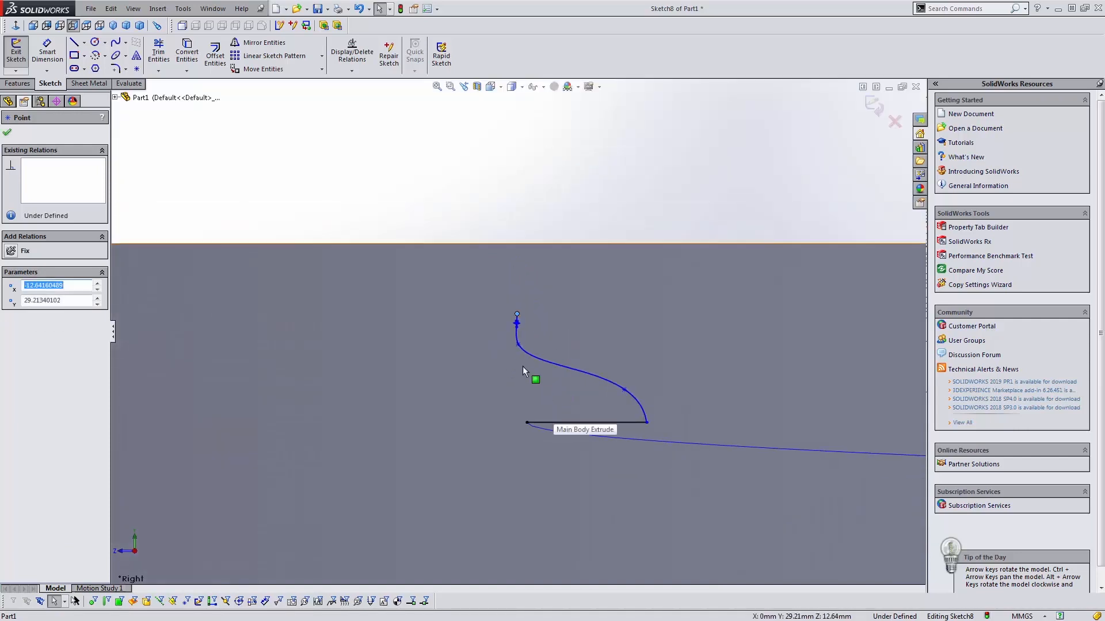
scroll(522, 366, down, 1)
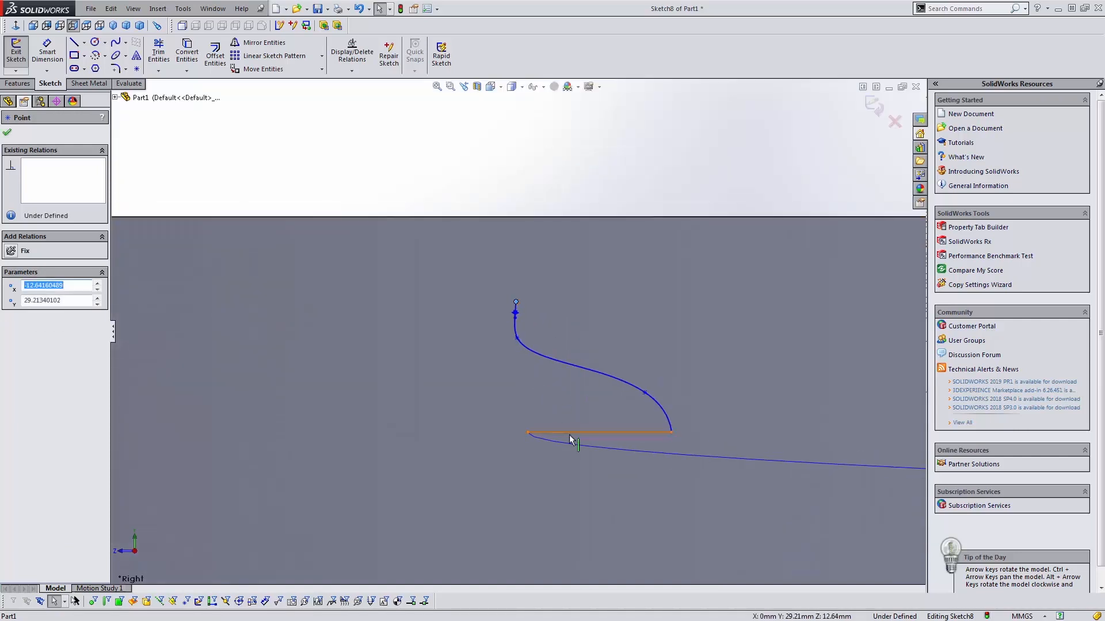
- Delete the S-shaped spline above the horizontal line
click(520, 328)
click(515, 330)
key(Delete)
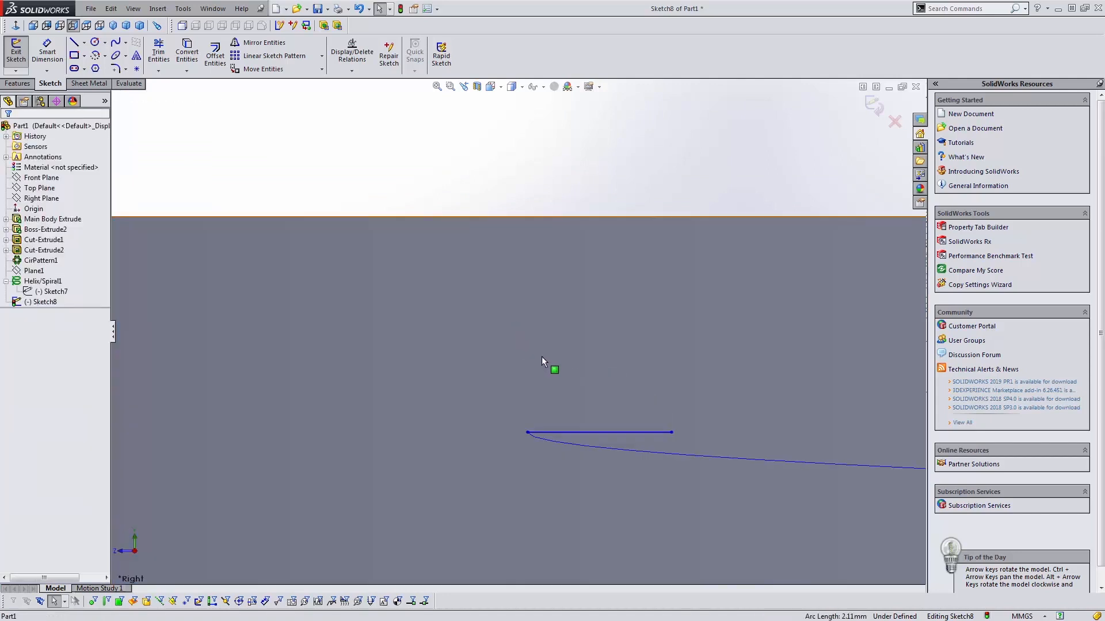
- Draw a short vertical line above the helix's start and continue it with three tangent arcs to the horizontal line's free end
click(75, 45)
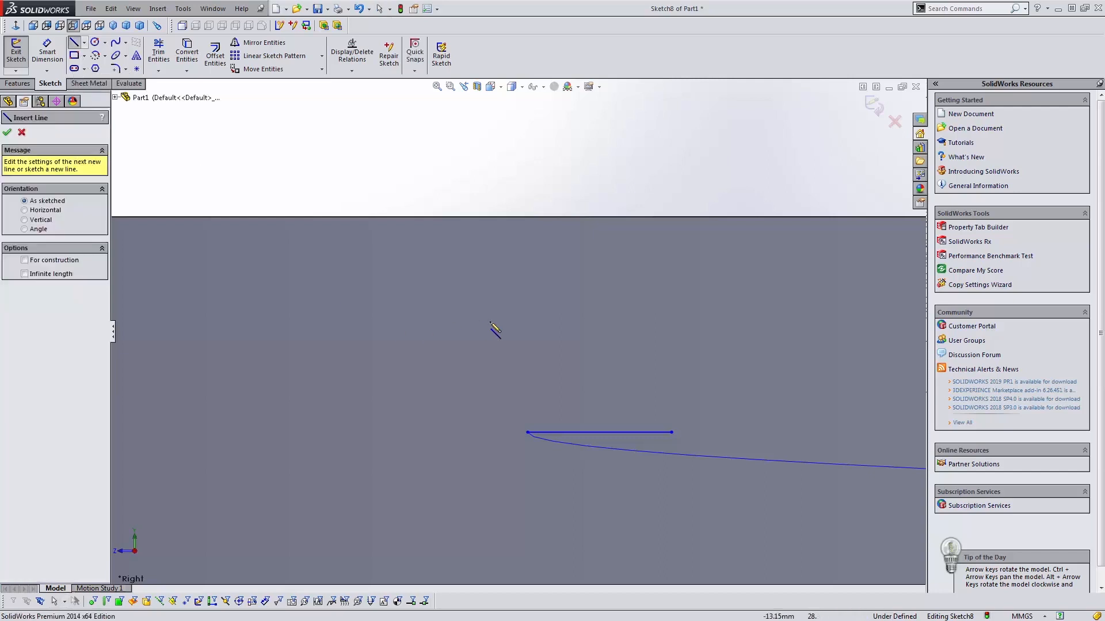
click(528, 296)
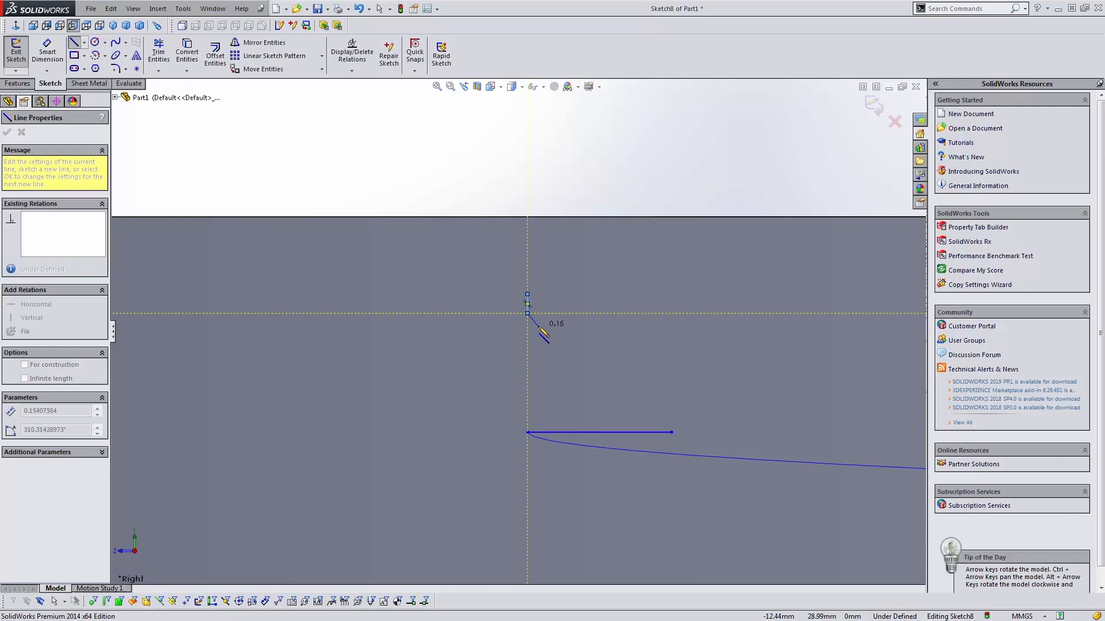
click(528, 314)
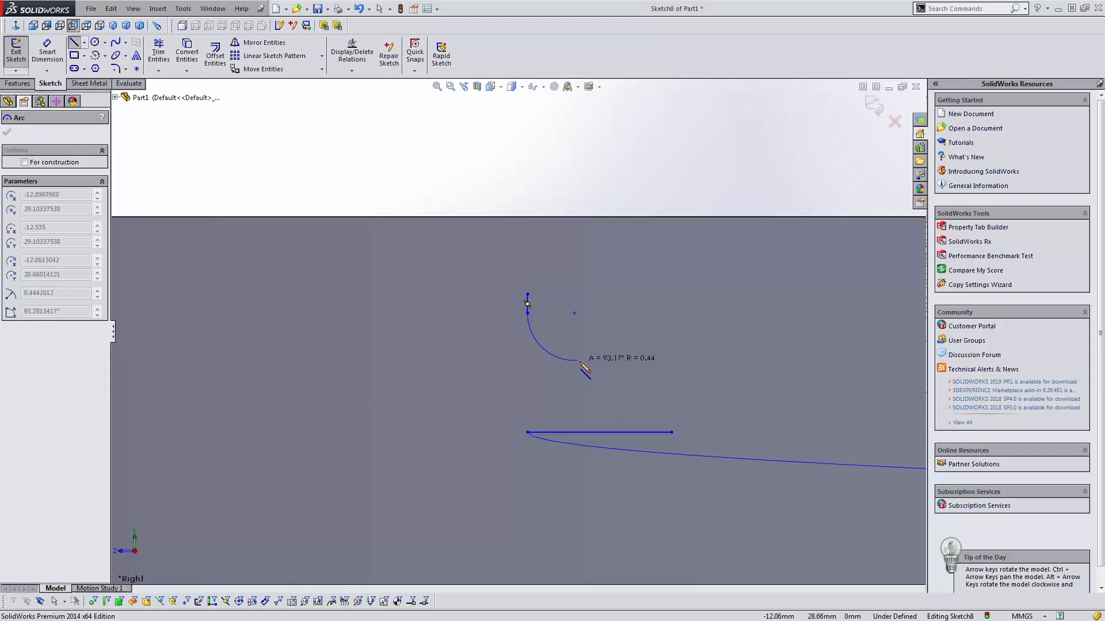
click(562, 354)
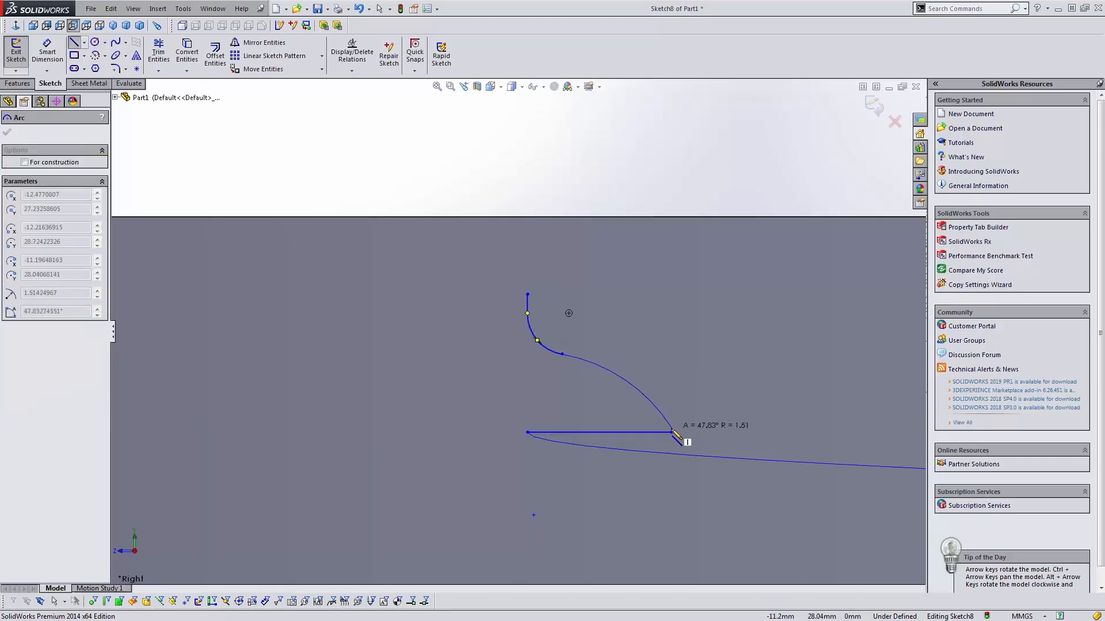
click(649, 383)
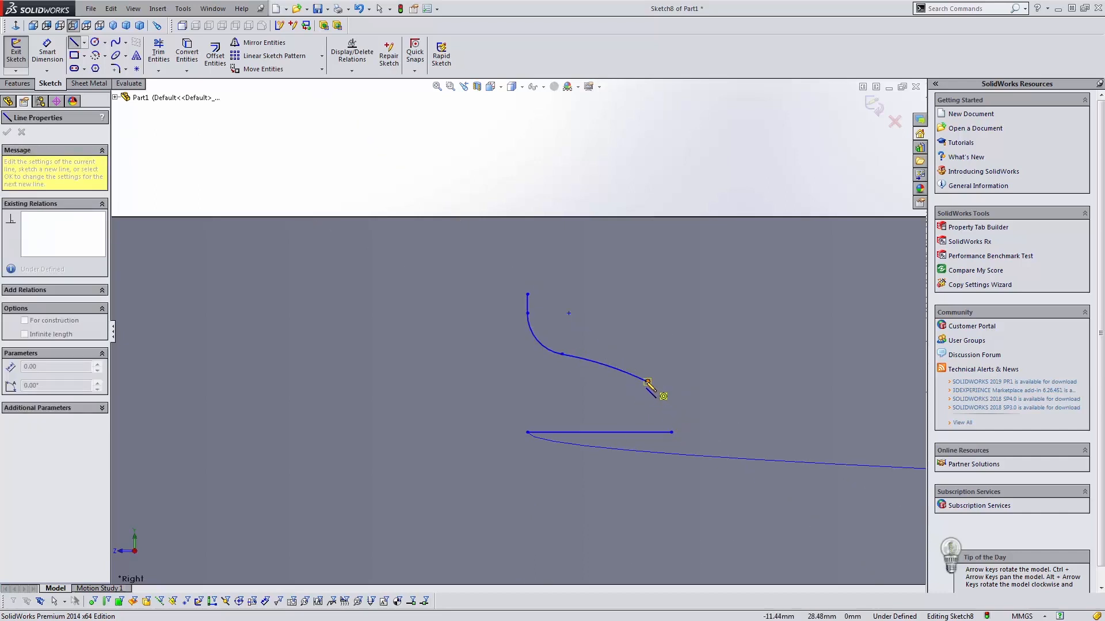
click(671, 432)
key(Escape)
mouse_move(647, 382)
mouse_down()
mouse_move(626, 378)
mouse_move(635, 377)
mouse_up()
key(z)
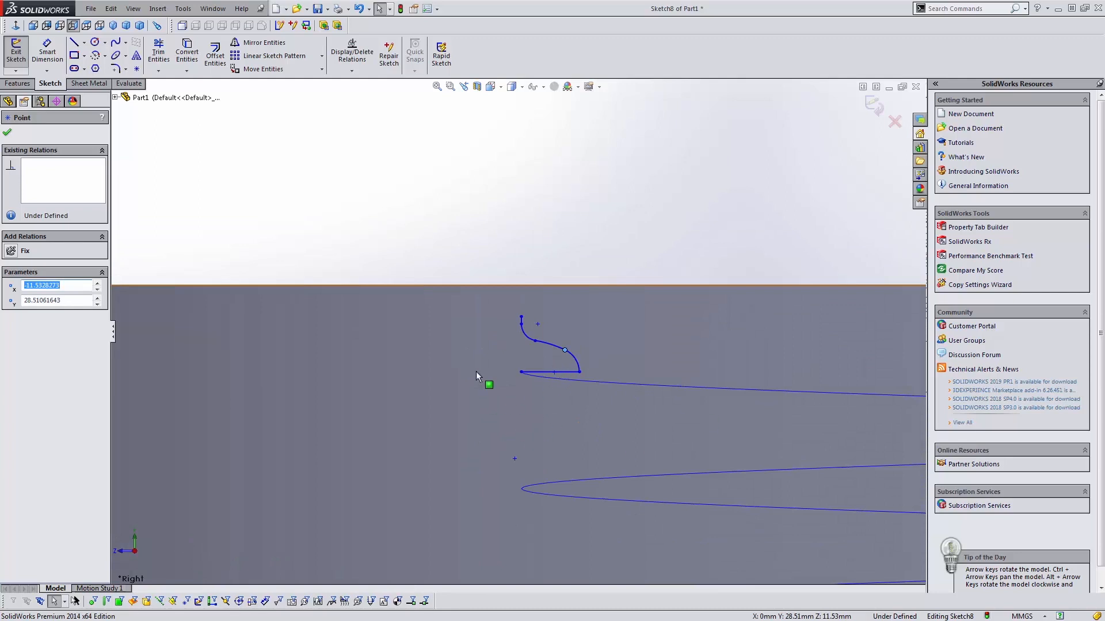
- Convert the horizontal line to construction geometry and mirror the line-and-arc profile about it
scroll(587, 387, down, 2)
mouse_move(588, 402)
mouse_down()
mouse_move(440, 261)
mouse_move(608, 278)
mouse_up()
click(545, 362)
click(544, 364)
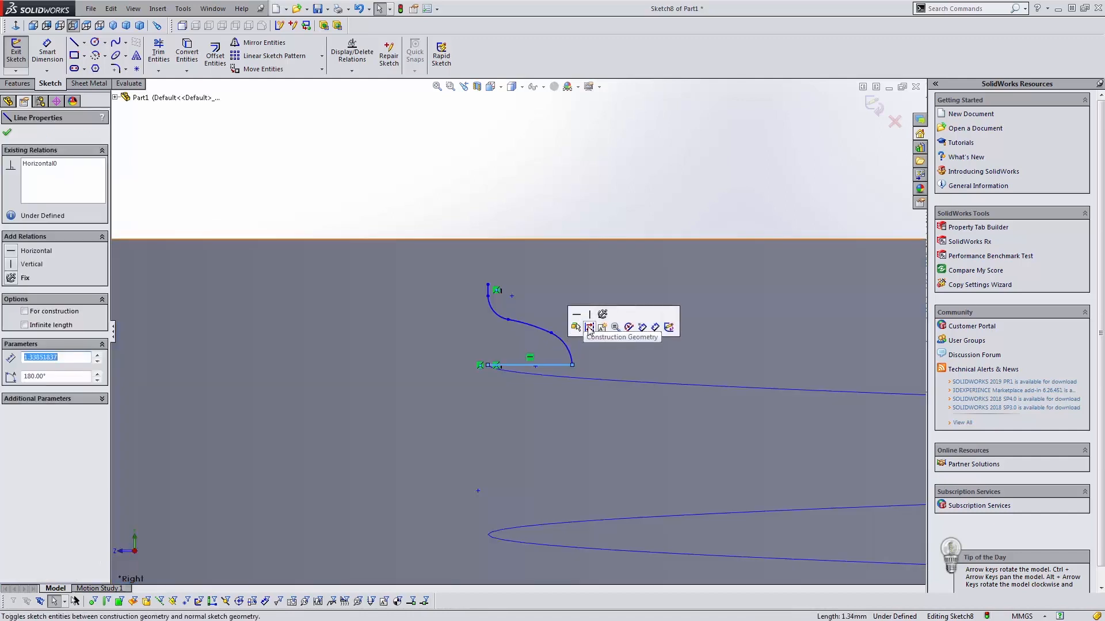
click(588, 328)
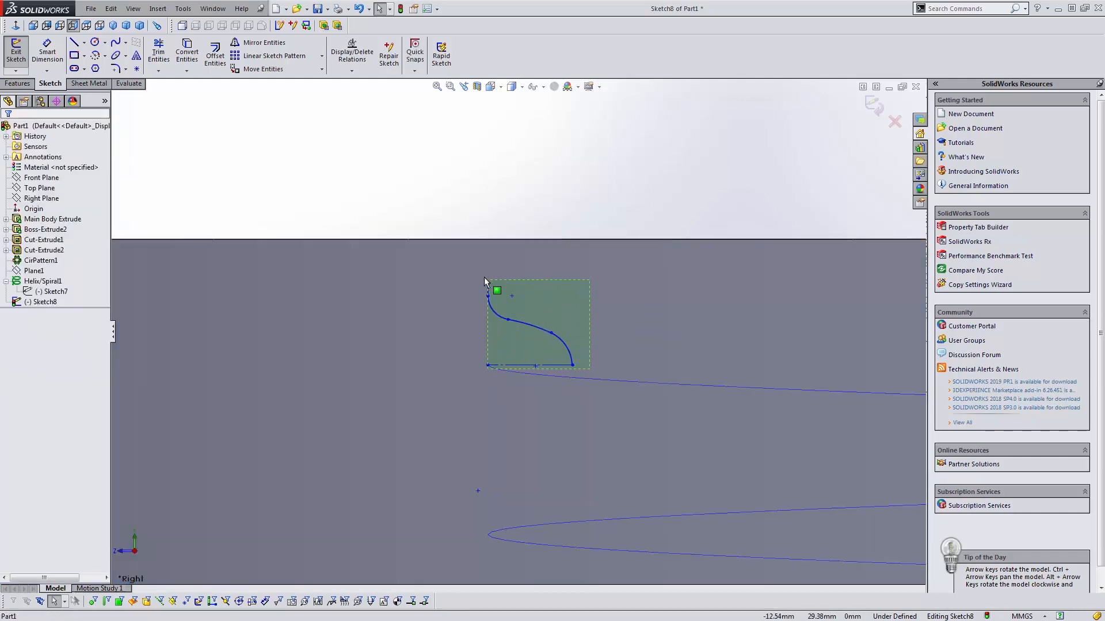
drag(485, 277, 476, 274)
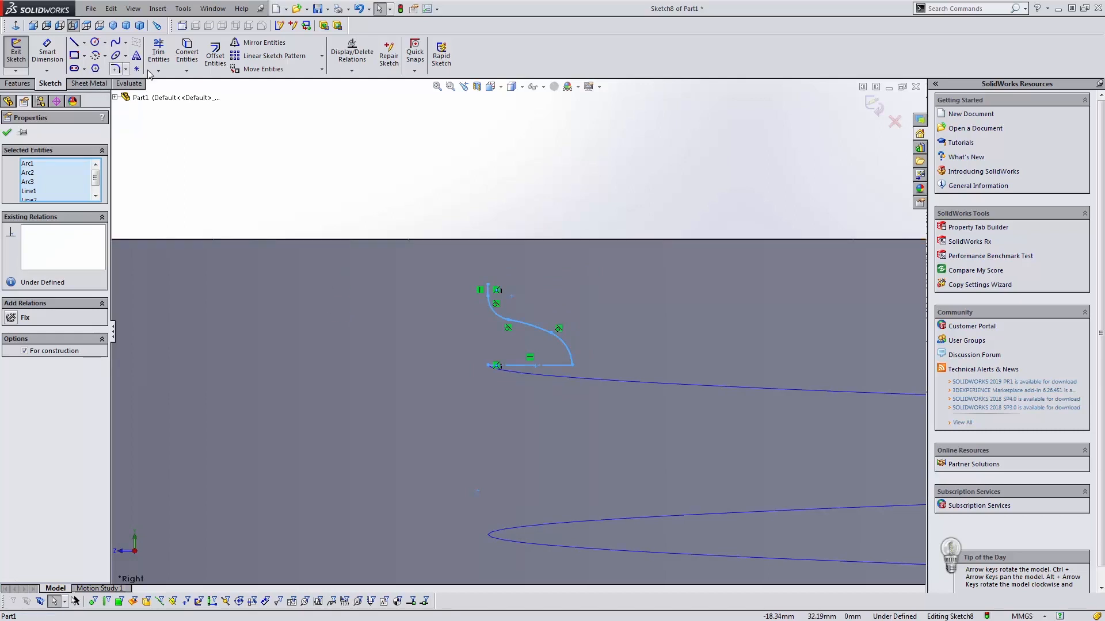
click(265, 44)
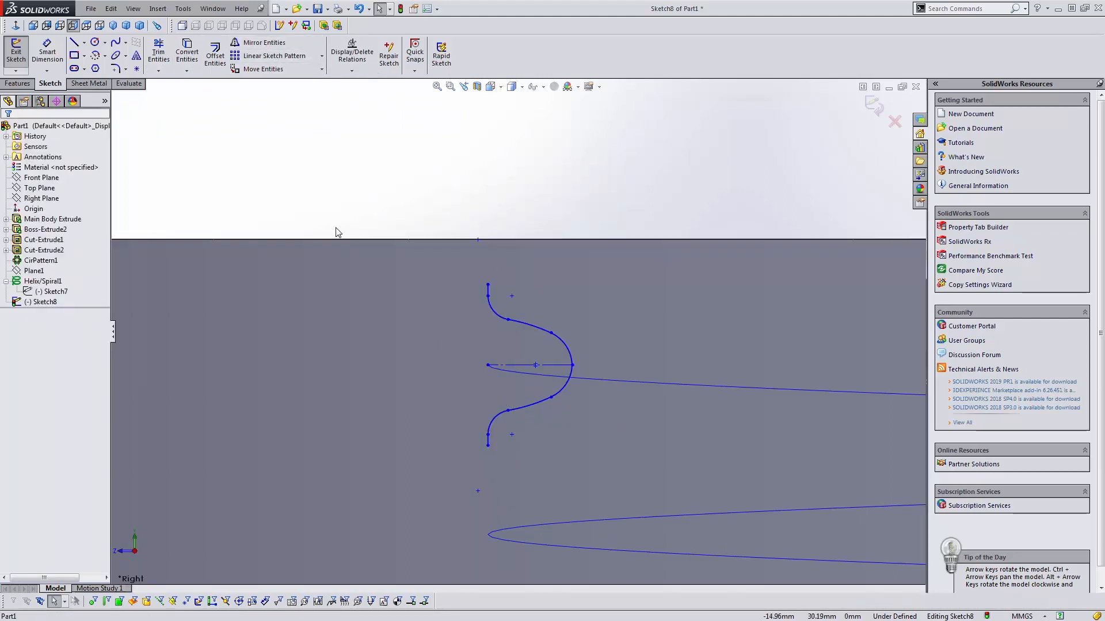
- Switch to the bottle-finish drawing in Nitro Reader and use Calculator to halve the difference between diameters 27.40 and 25.07
key(alt+Tab)
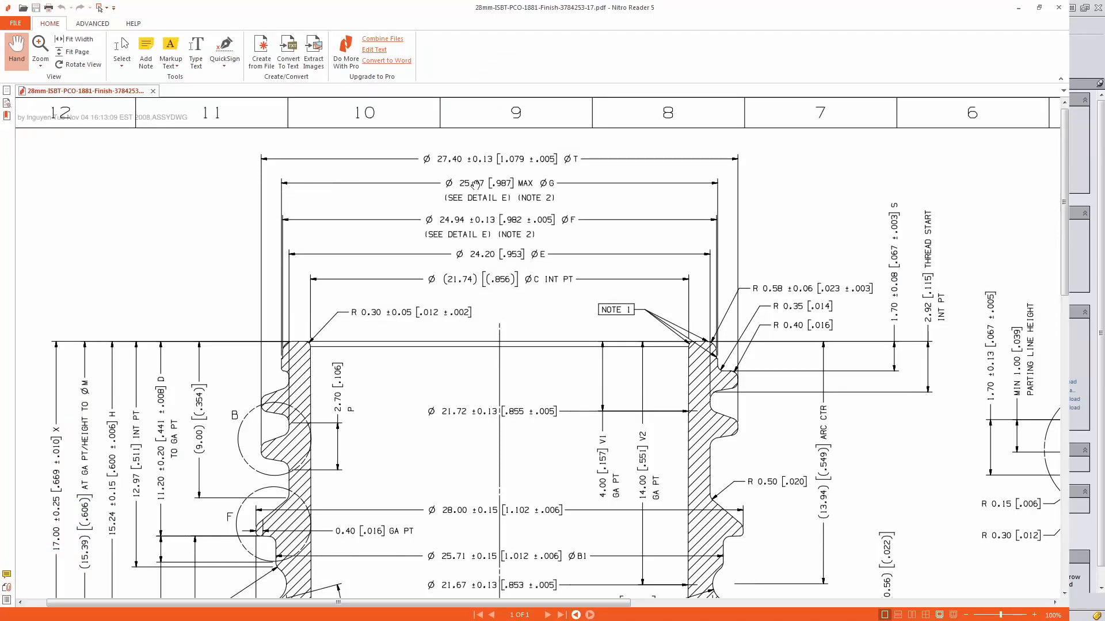
key(alt+Tab)
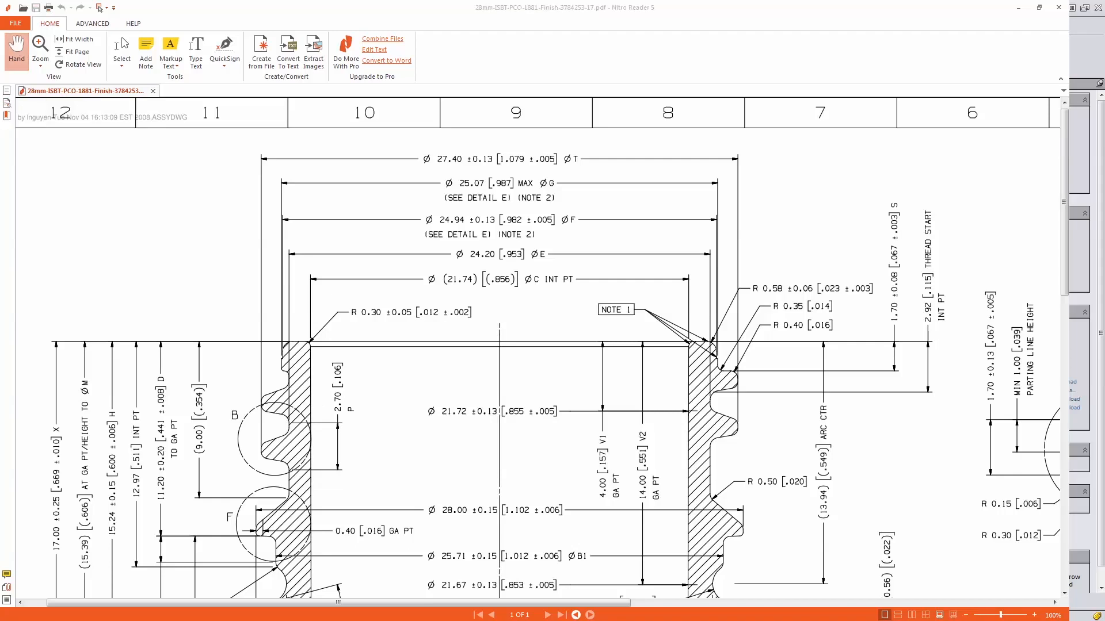
drag(606, 210, 665, 218)
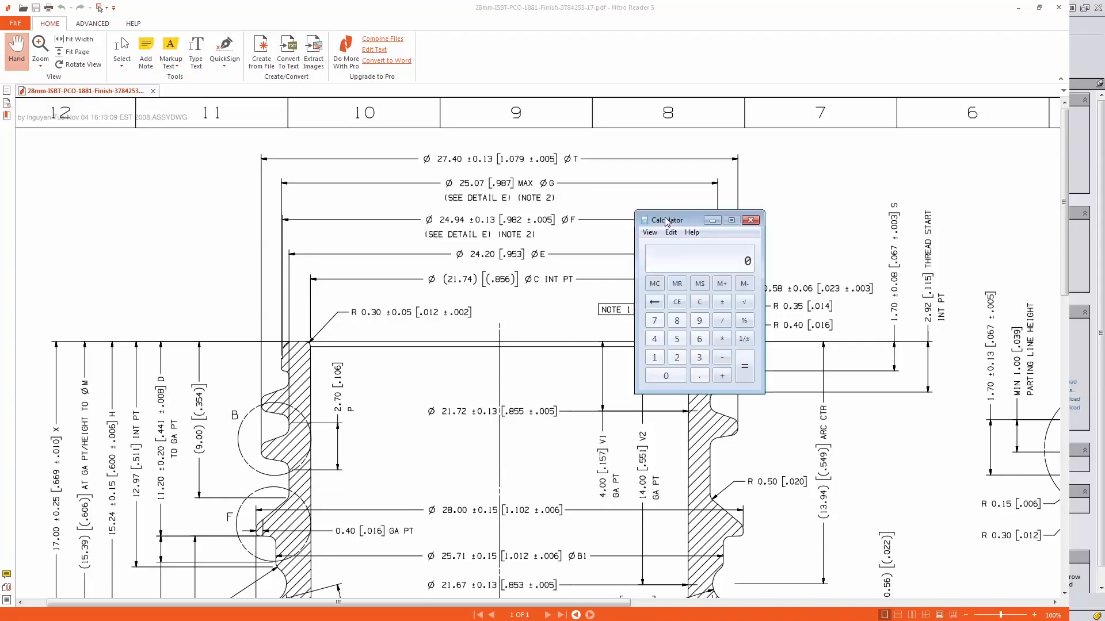
text(5.07)
text(27)
text(.4)
key(Return)
text(2.33)
key(Return)
key(alt+Tab)
key(alt+Tab)
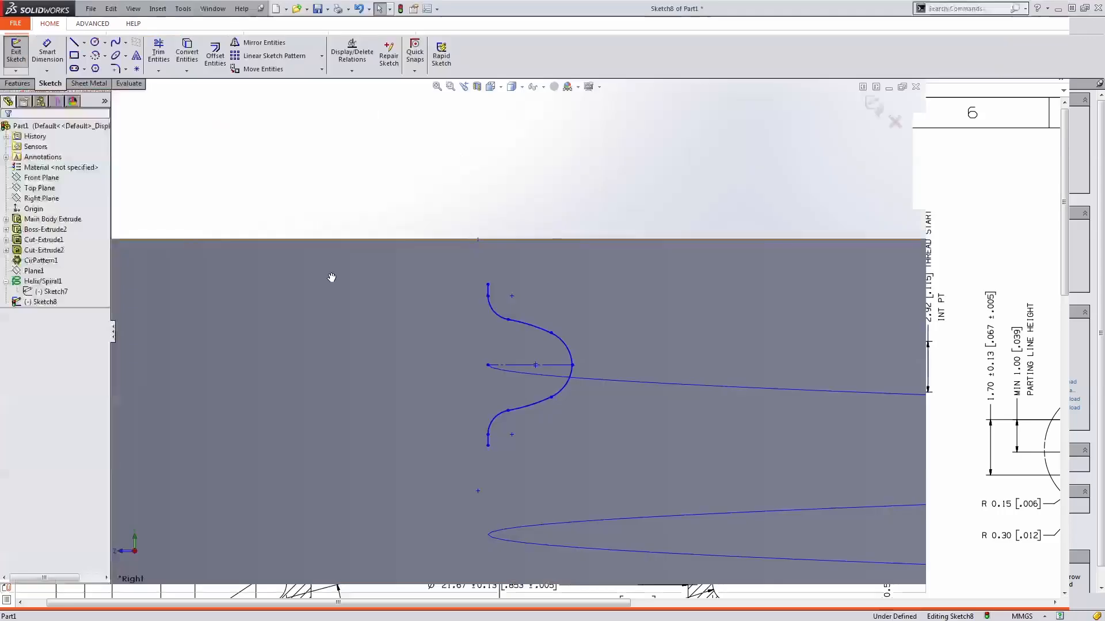
- Back in the SolidWorks sketch, dimension the horizontal construction line's length to 1.16 mm
scroll(540, 334, down, 1)
key(d)
click(556, 375)
click(525, 214)
text(1.16)
key(Return)
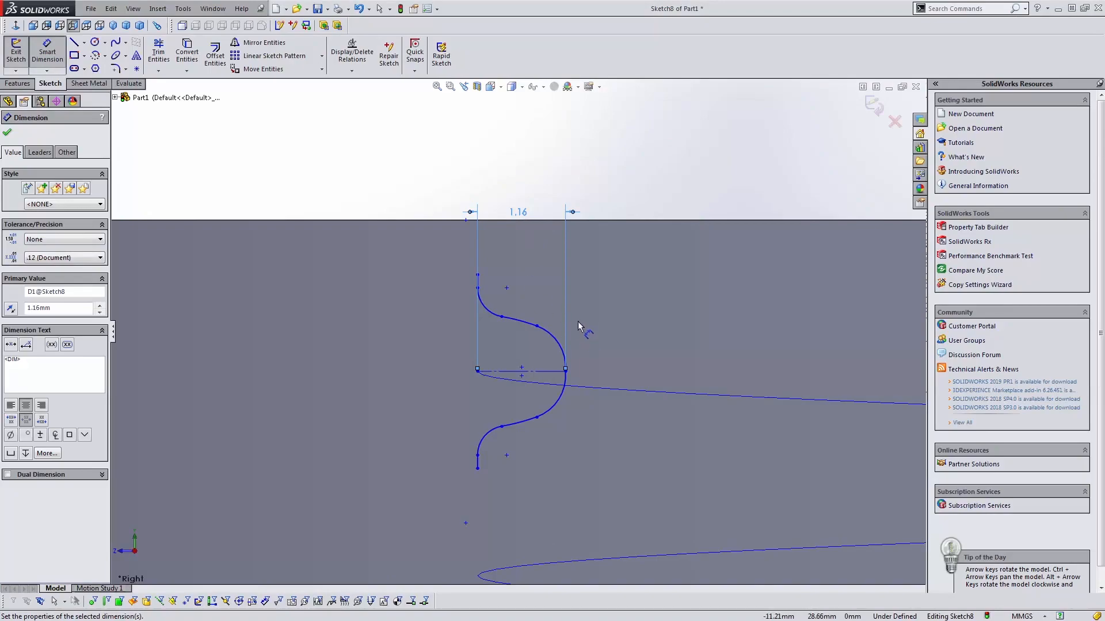
- Check the thread section in the Nitro Reader drawing and move the profile's arc junctions in the SolidWorks sketch to form flatter flanks
key(alt+Tab)
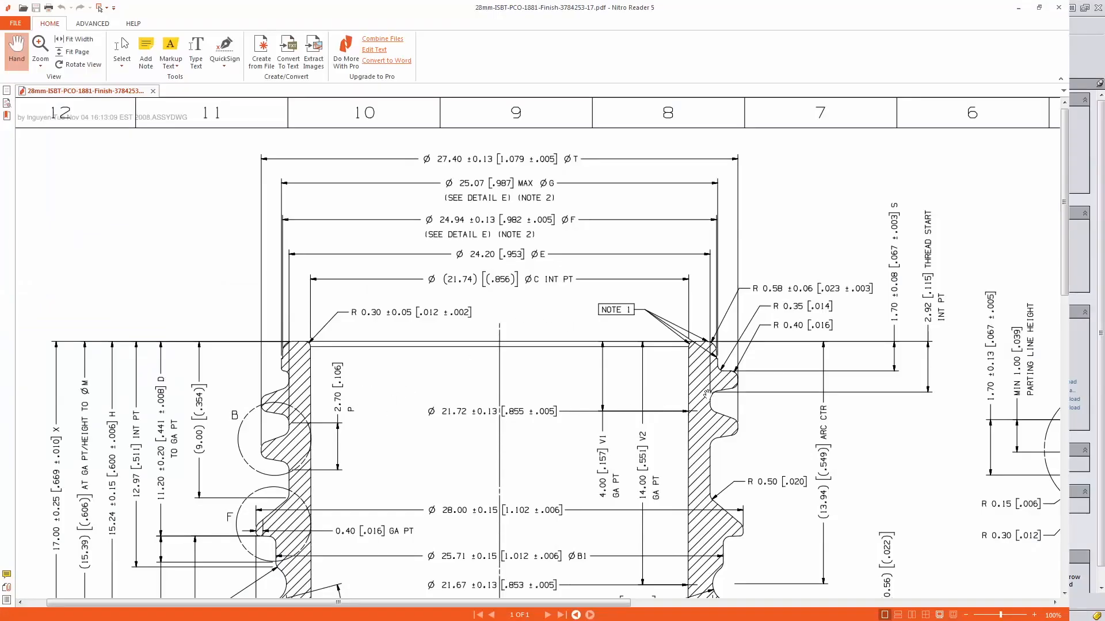
scroll(334, 492, down, 5)
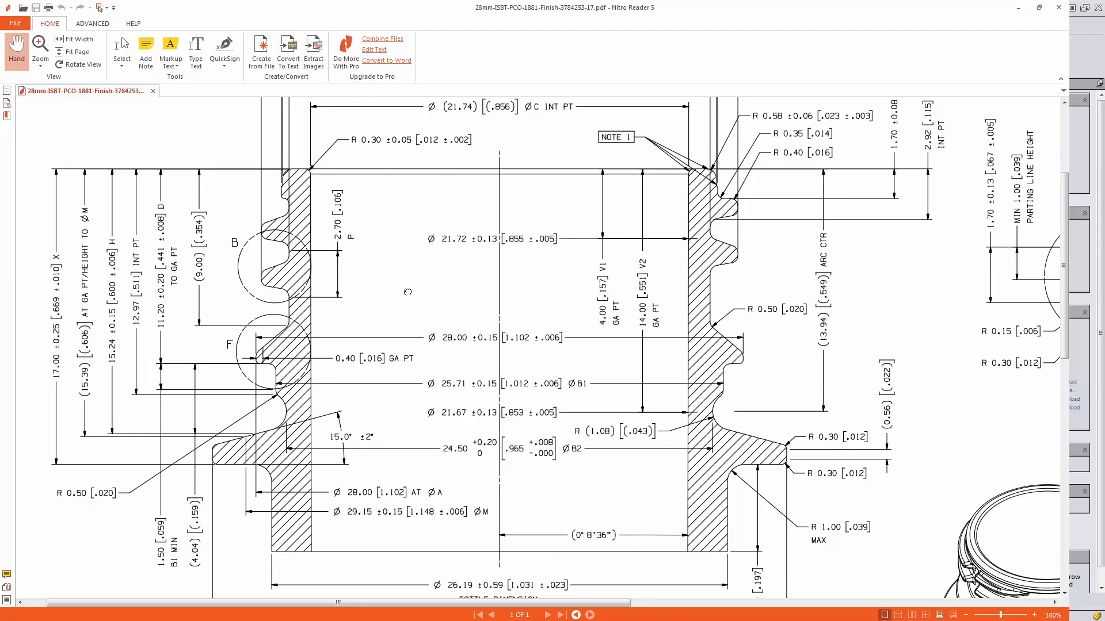
drag(407, 293, 410, 370)
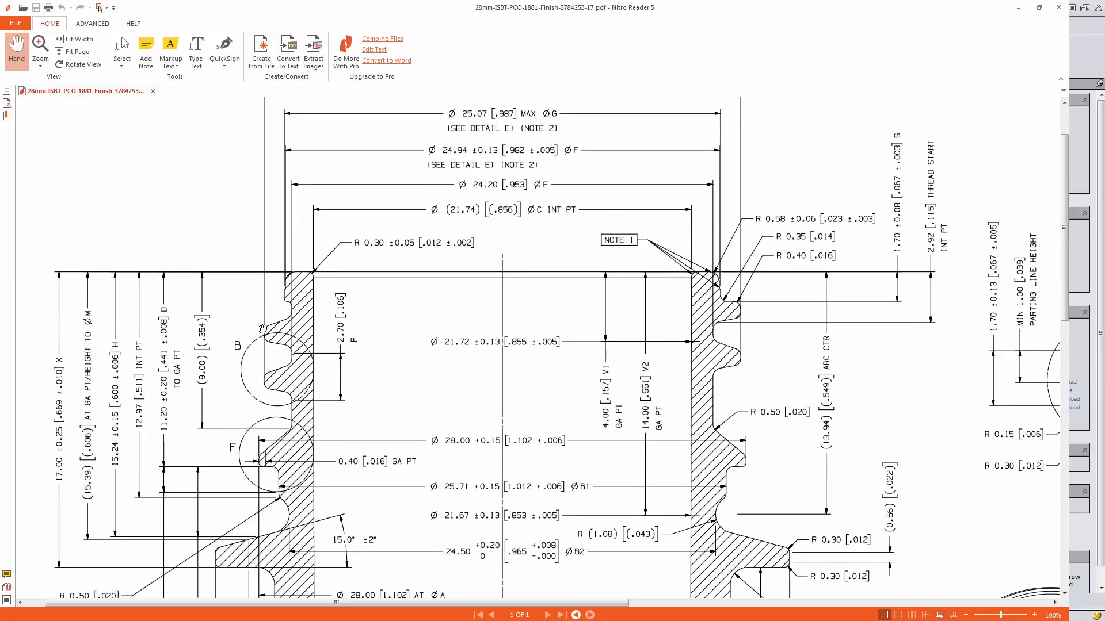
key(alt+Tab)
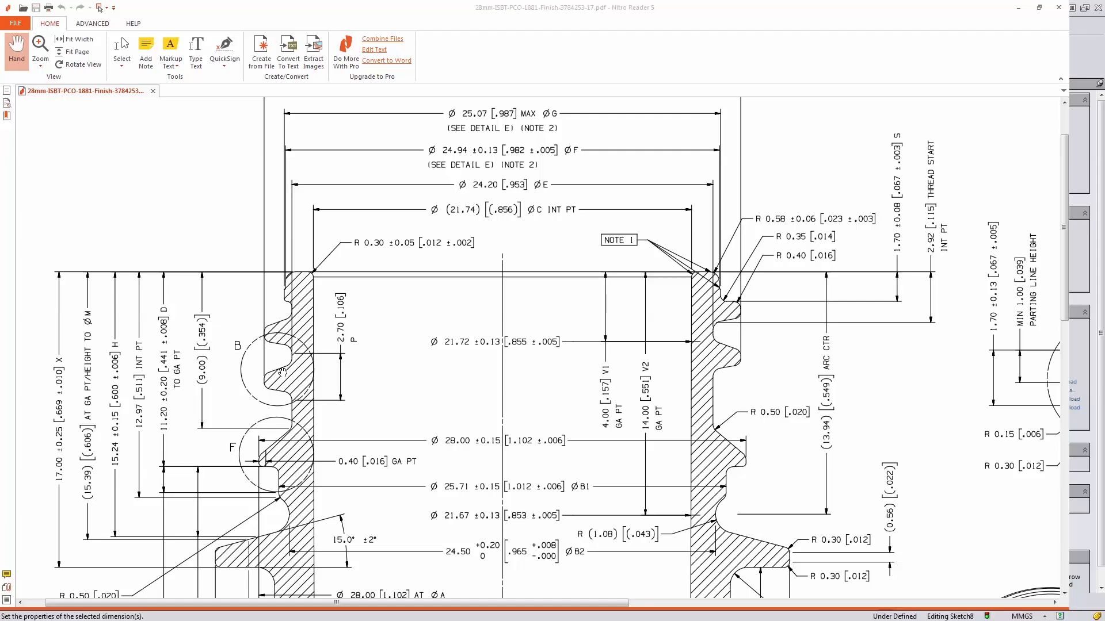
click(502, 317)
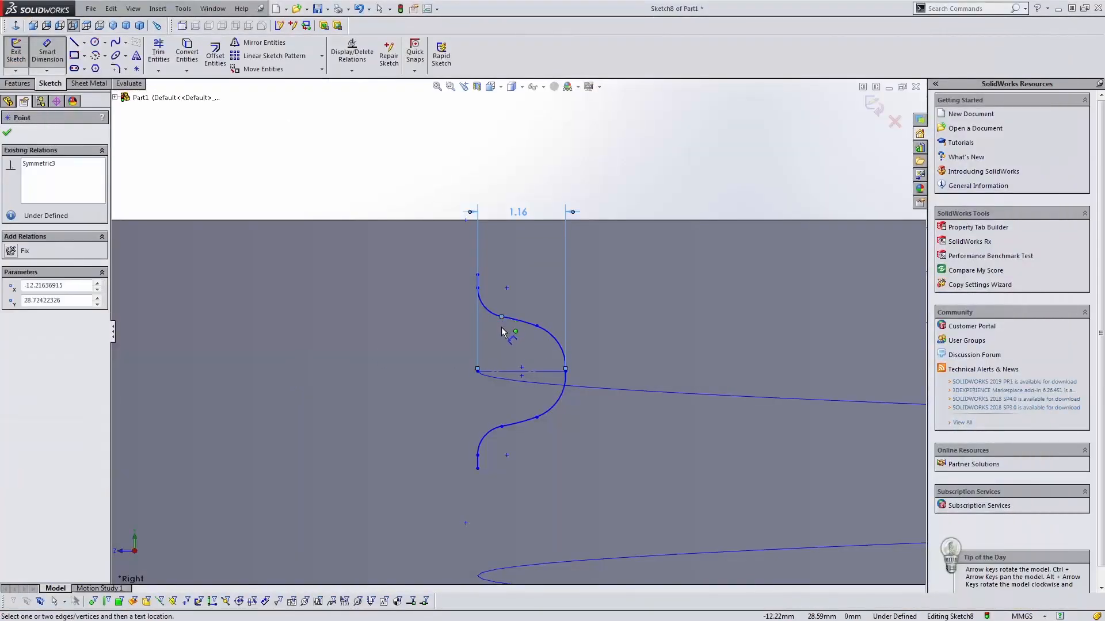
key(Escape)
click(502, 326)
key(Escape)
key(Escape)
mouse_move(501, 327)
mouse_down()
mouse_move(505, 339)
mouse_move(506, 321)
mouse_move(525, 323)
mouse_move(546, 345)
mouse_move(503, 318)
mouse_move(500, 337)
mouse_move(540, 338)
mouse_up()
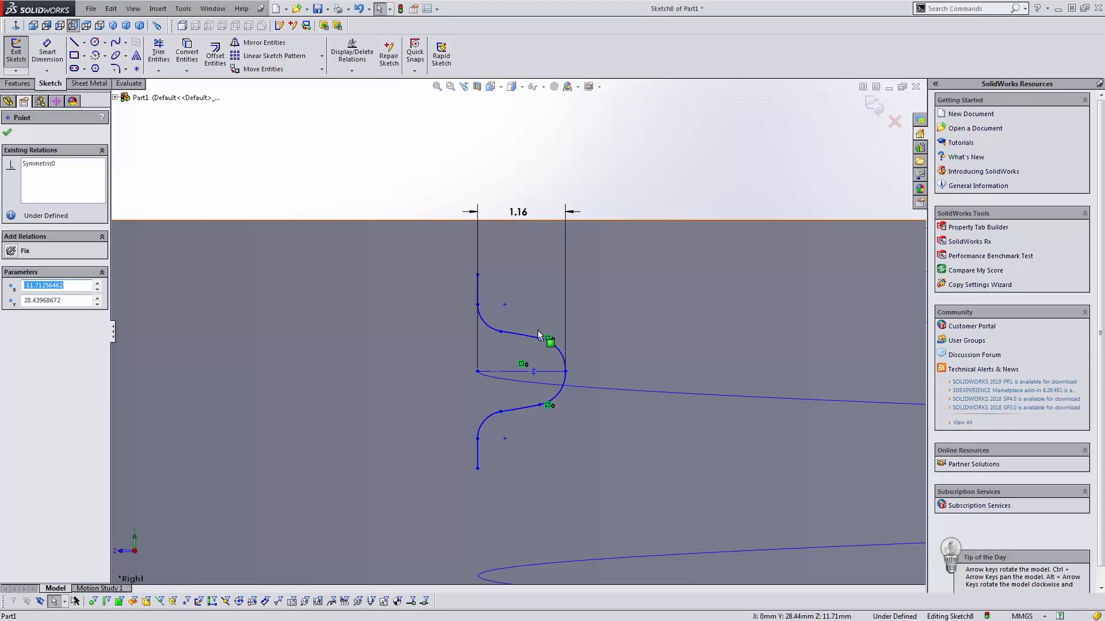
scroll(545, 331, up, 4)
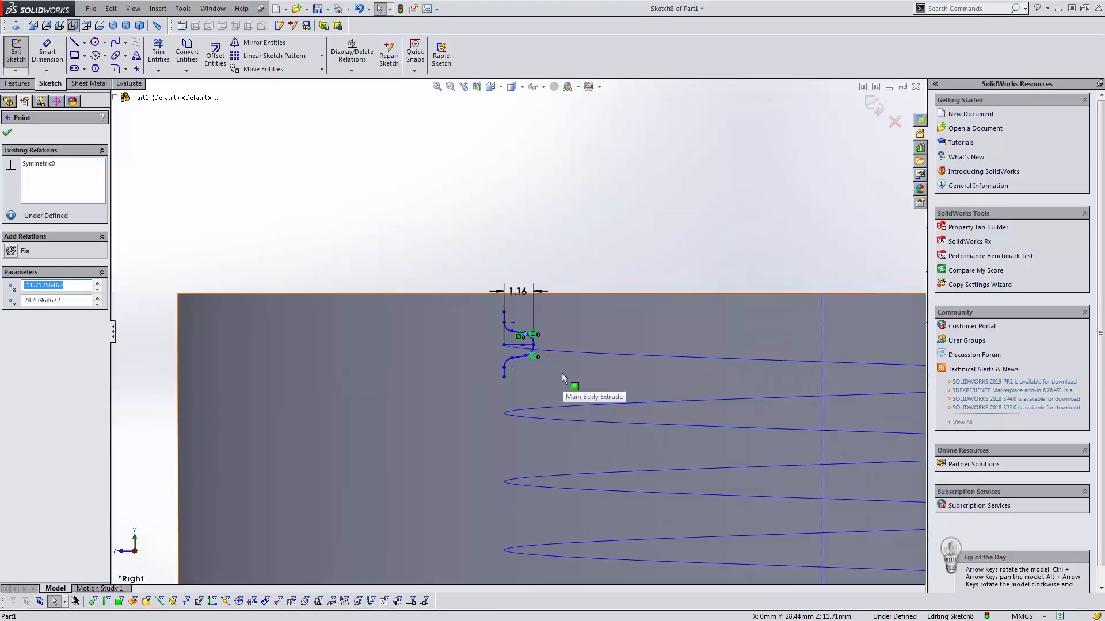
scroll(516, 359, down, 4)
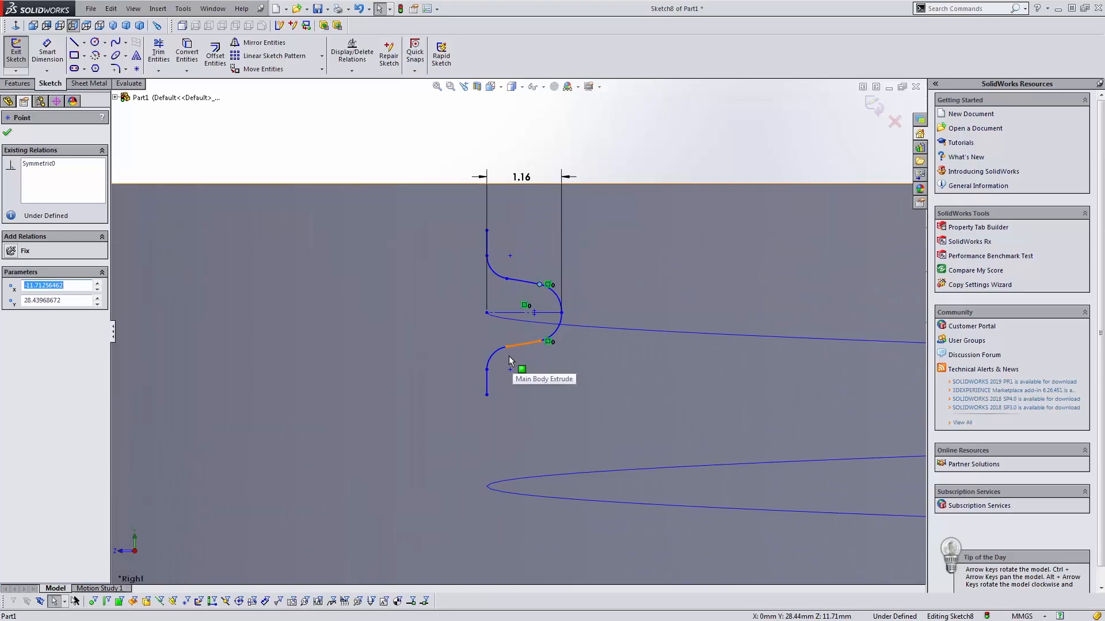
- Close the thread profile with three lines joining its two open ends, forming a thin vertical strip on the side away from the crest
click(18, 83)
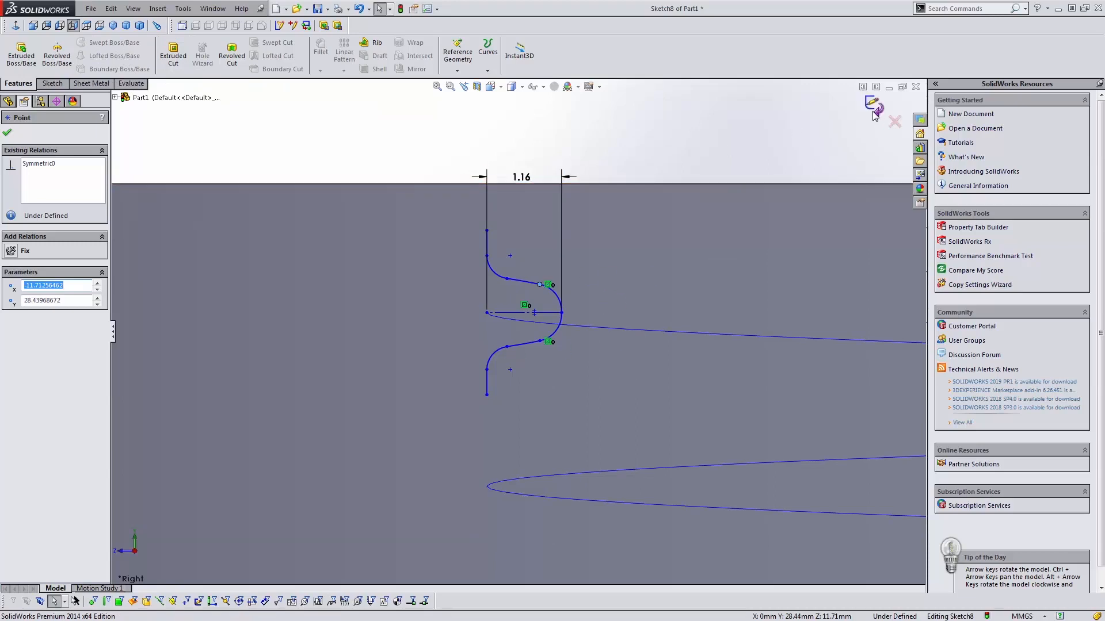
key(l)
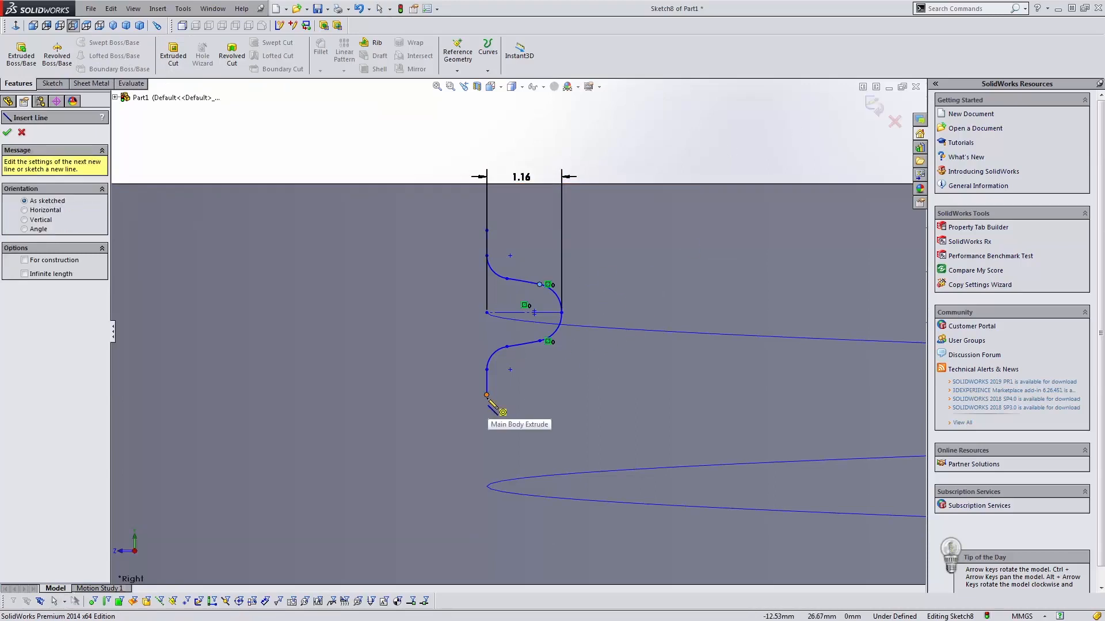
click(487, 396)
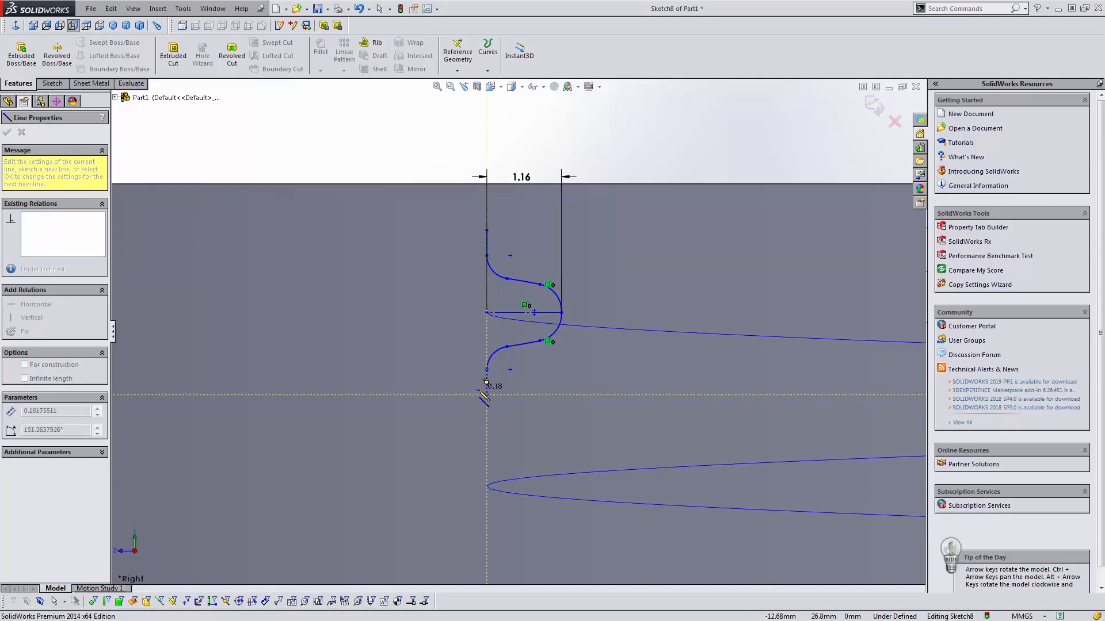
click(478, 395)
click(479, 230)
click(487, 230)
key(Escape)
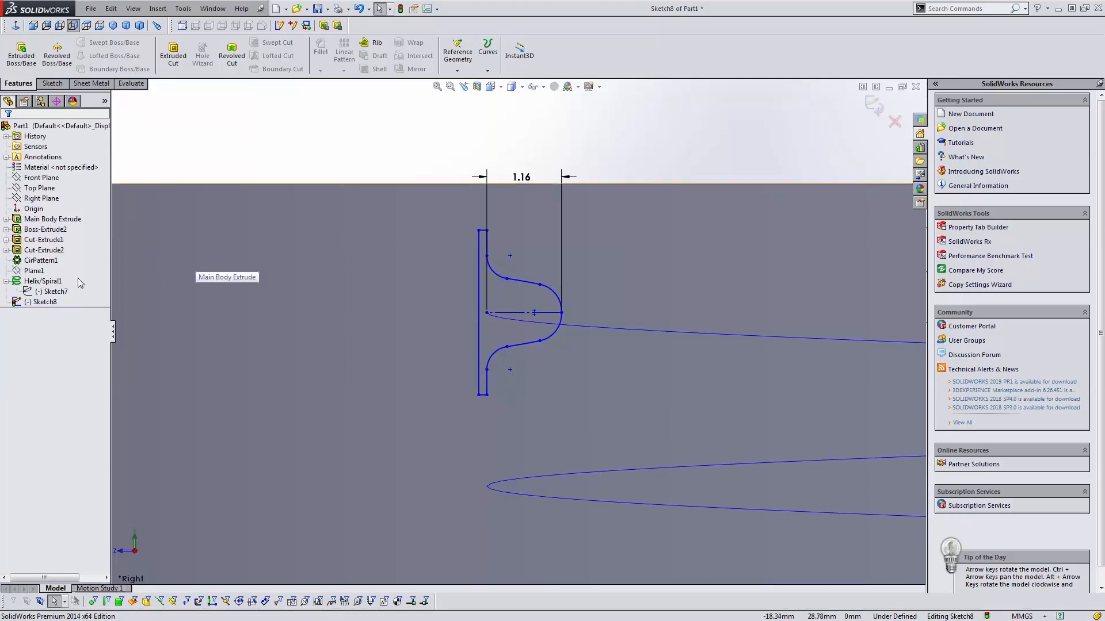
- Finish the profile sketch and sweep the closed thread profile along the helix to form the internal thread
click(873, 105)
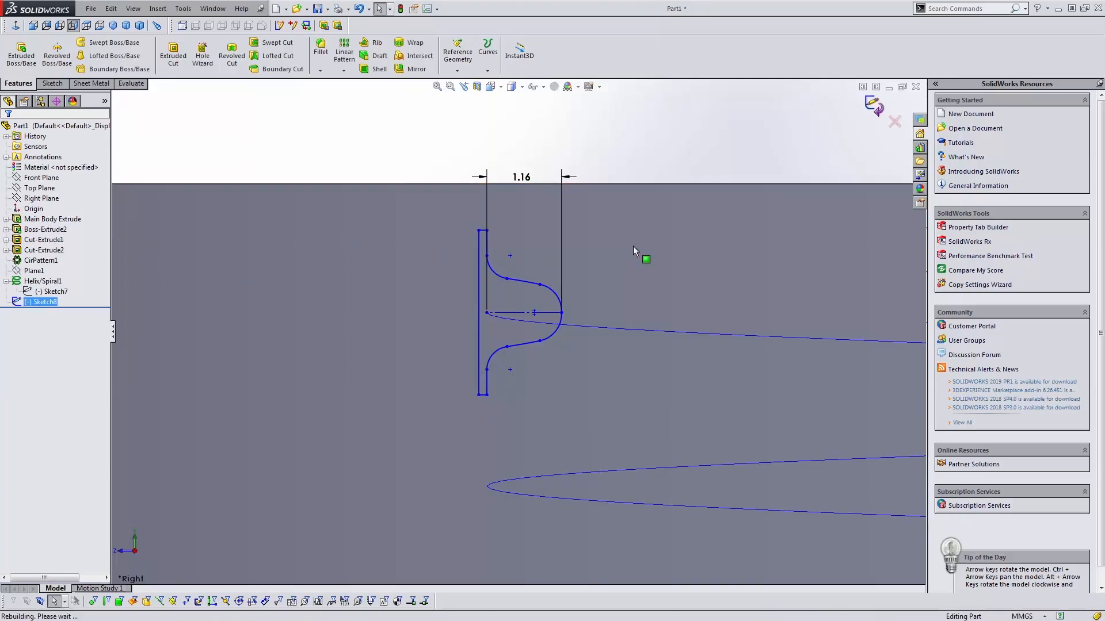
middle_drag(584, 268, 551, 317)
scroll(550, 317, up, 5)
scroll(647, 221, down, 8)
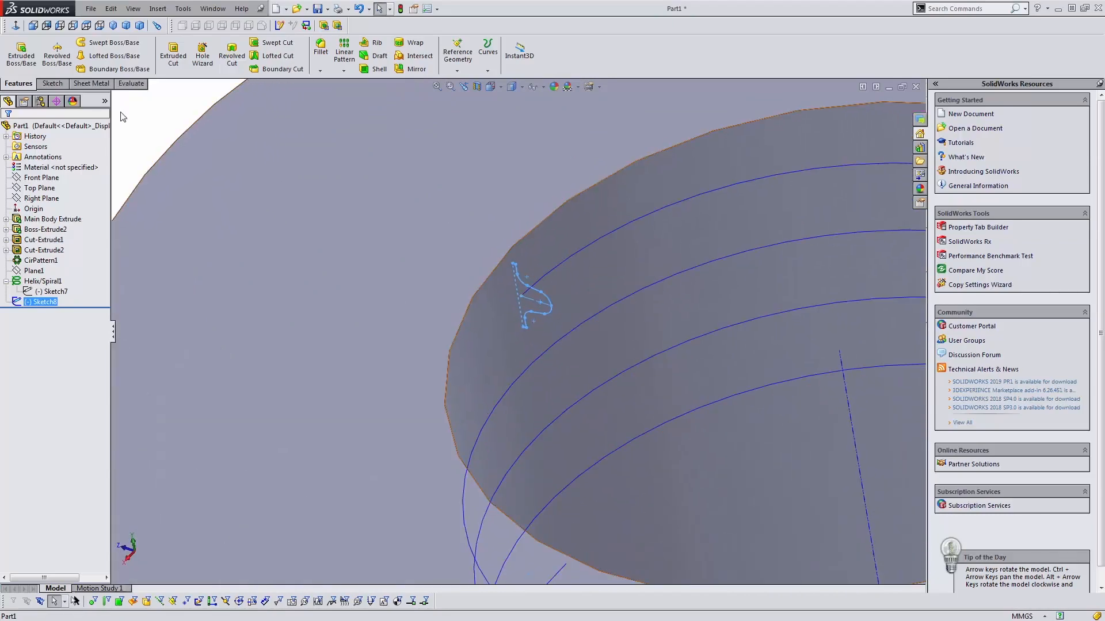
click(166, 127)
click(90, 47)
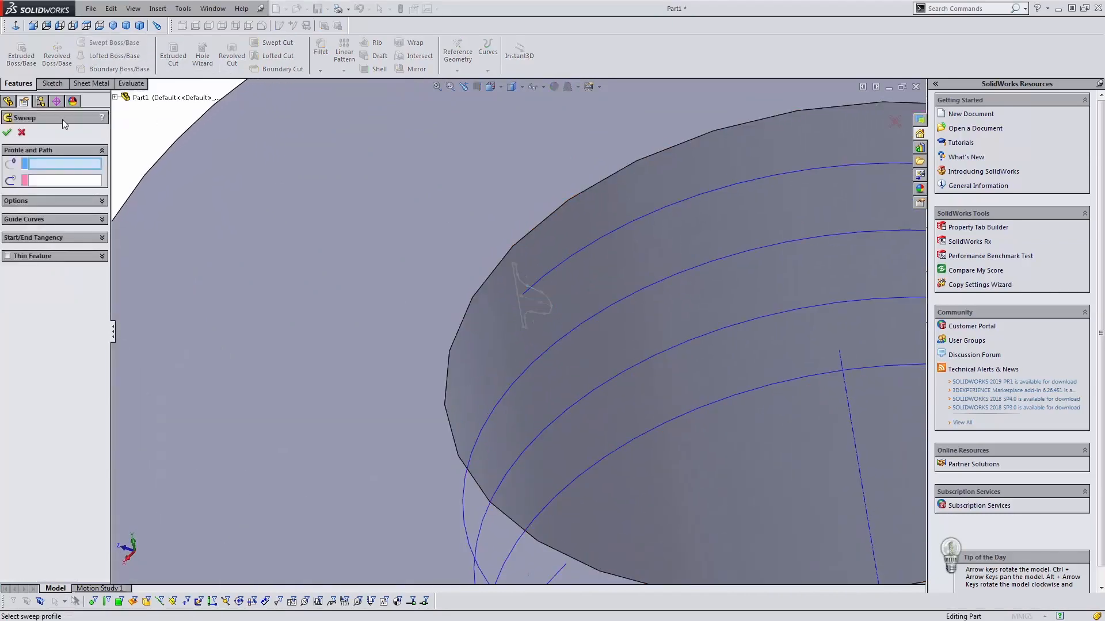
click(521, 284)
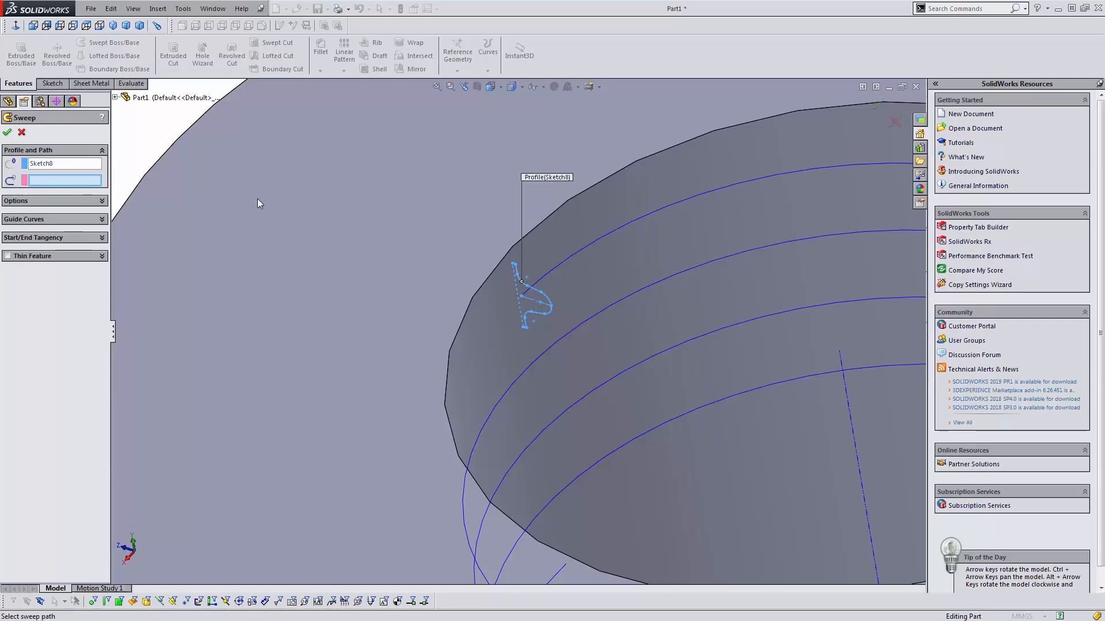
click(550, 274)
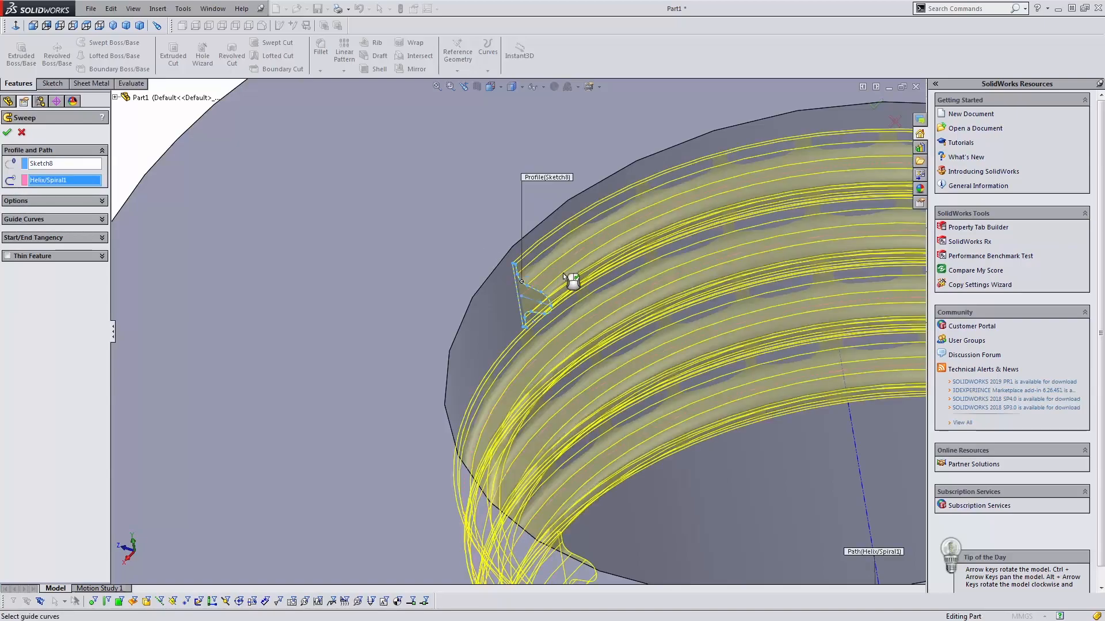
middle_drag(584, 278, 566, 197)
scroll(615, 288, up, 5)
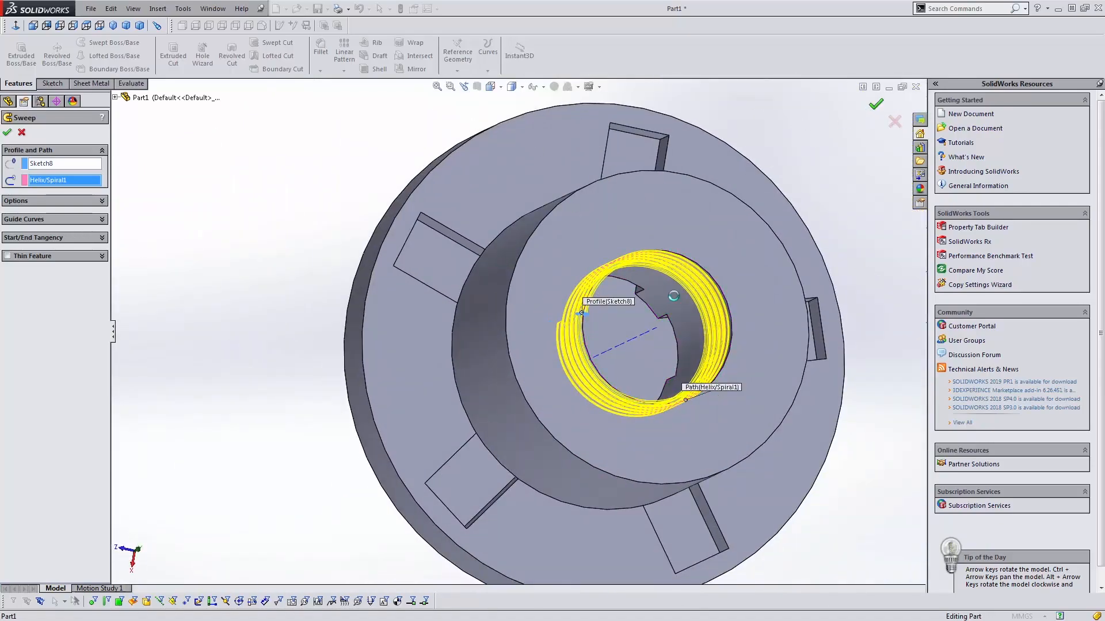
key(Return)
- Examine the swept thread inside the bore, particularly the end face where the thread starts
middle_drag(631, 296, 569, 216)
scroll(464, 223, down, 5)
middle_drag(464, 223, 580, 381)
scroll(461, 206, up, 3)
scroll(604, 348, down, 5)
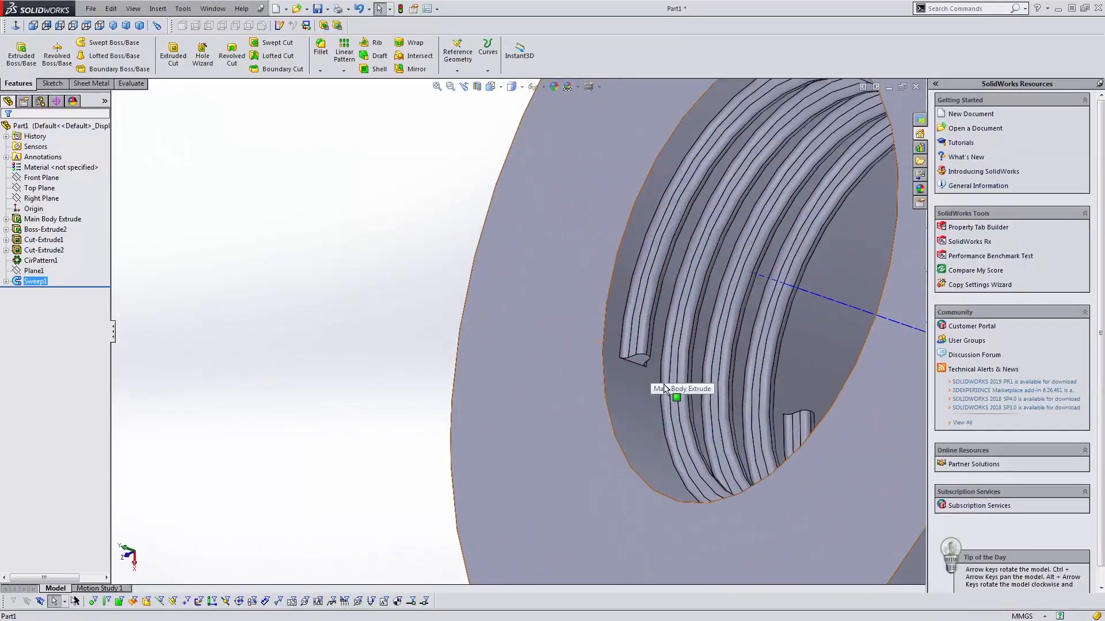
scroll(592, 343, down, 2)
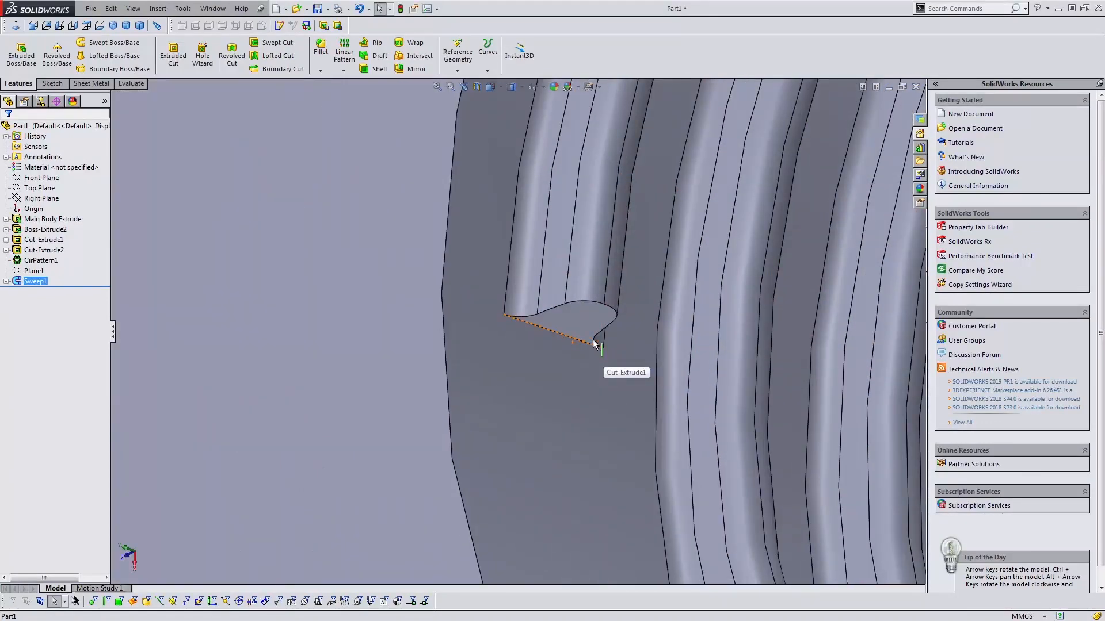
scroll(584, 315, down, 2)
scroll(583, 315, up, 5)
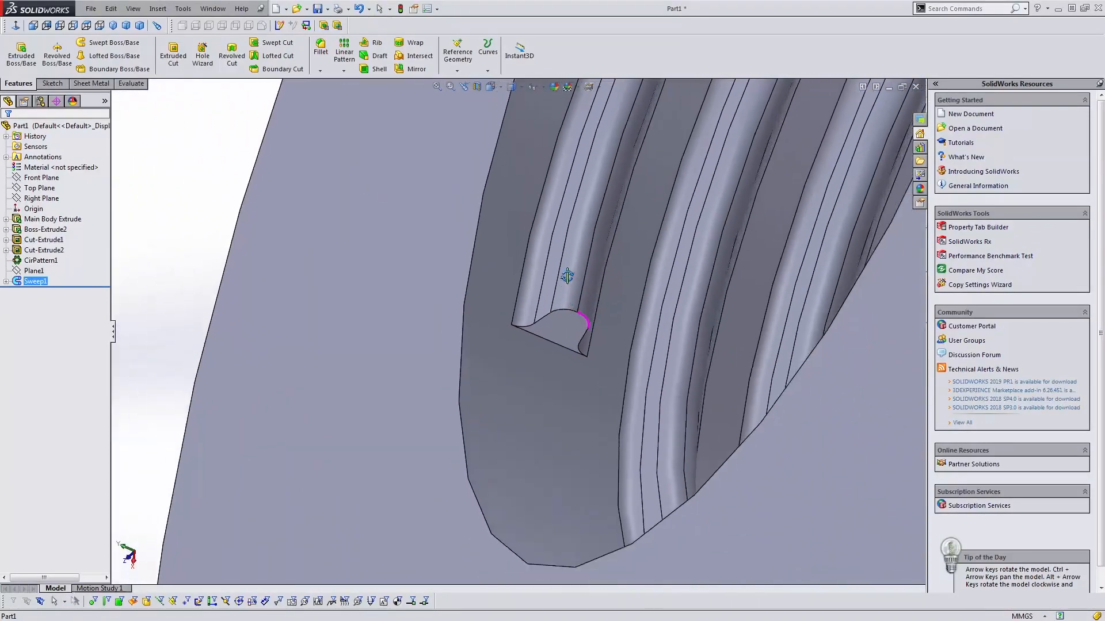
click(573, 323)
click(601, 279)
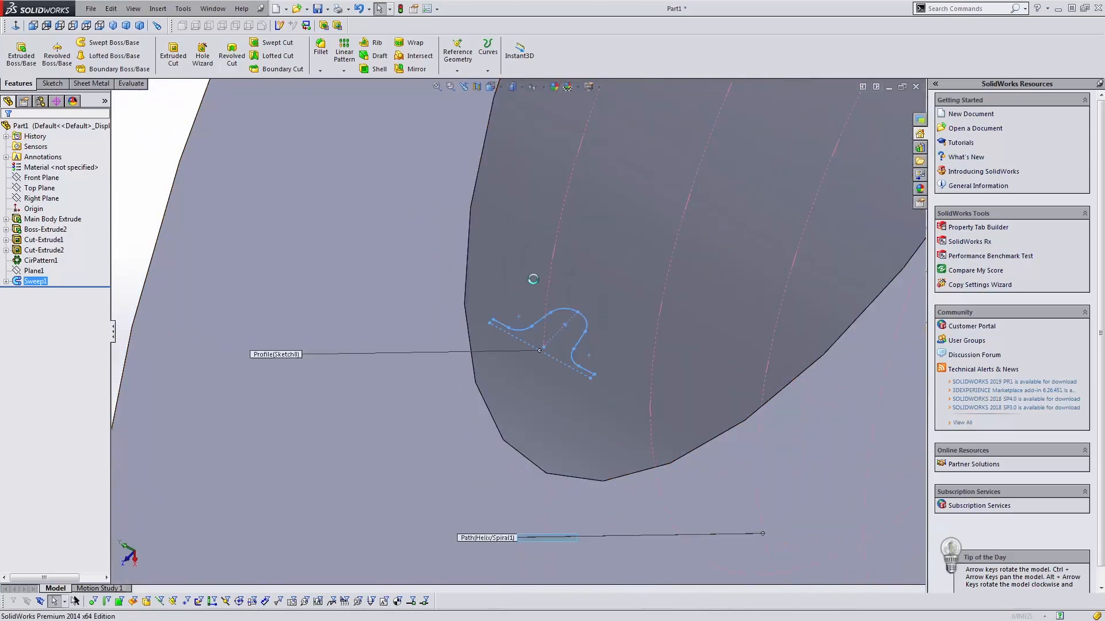
click(21, 132)
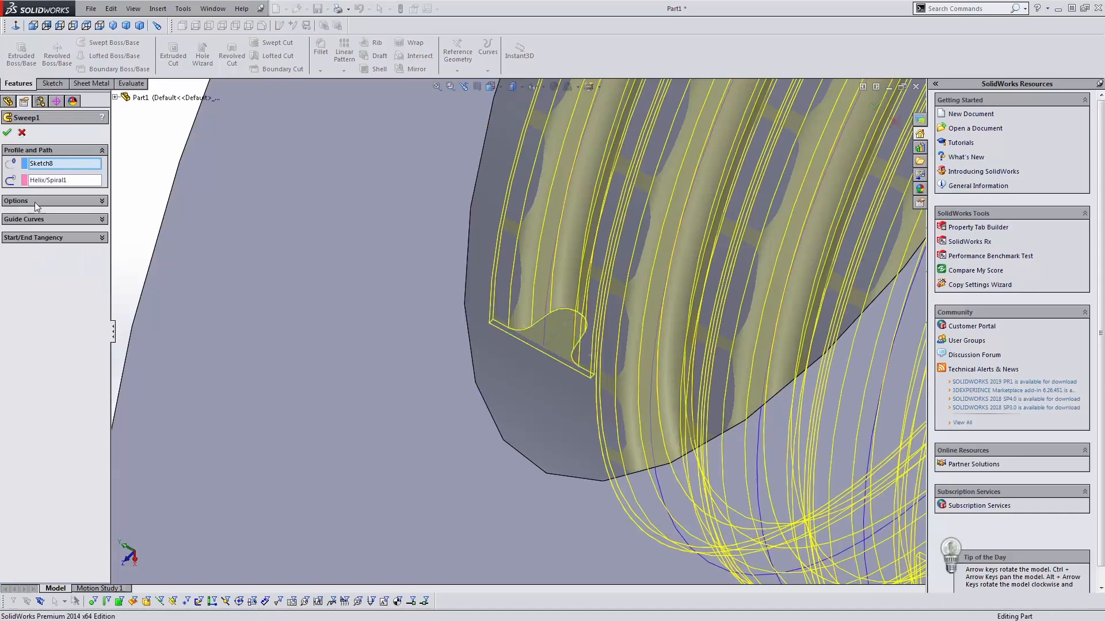
right_click(42, 282)
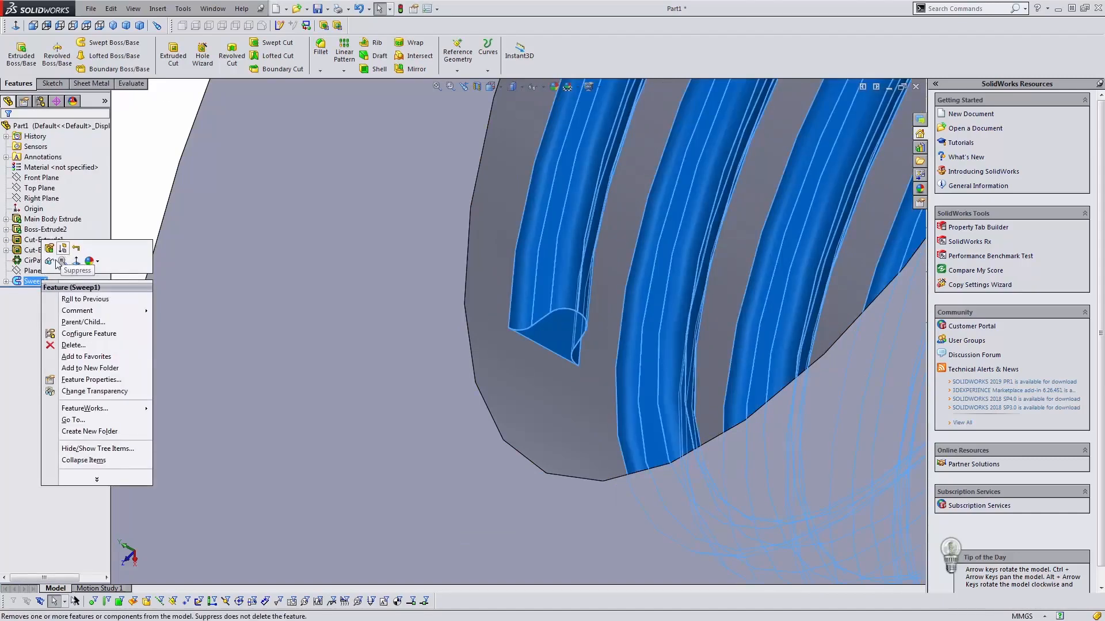
key(Escape)
- Reopen the thread profile sketch, inspect the crest point and crest arc in normal view, and exit the sketch
click(46, 291)
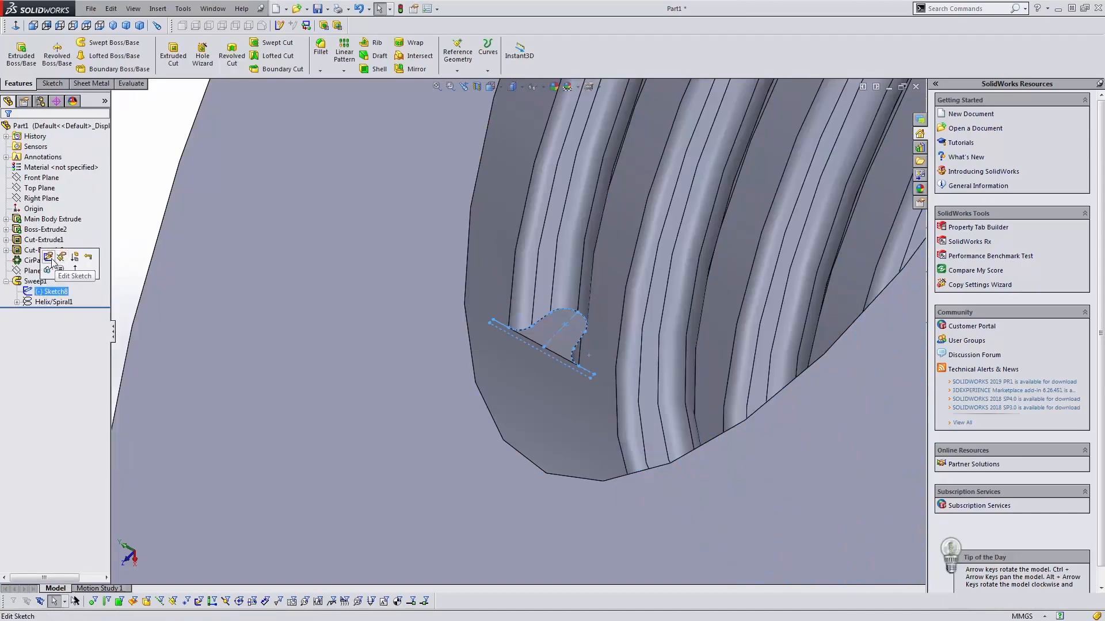
click(56, 269)
click(16, 26)
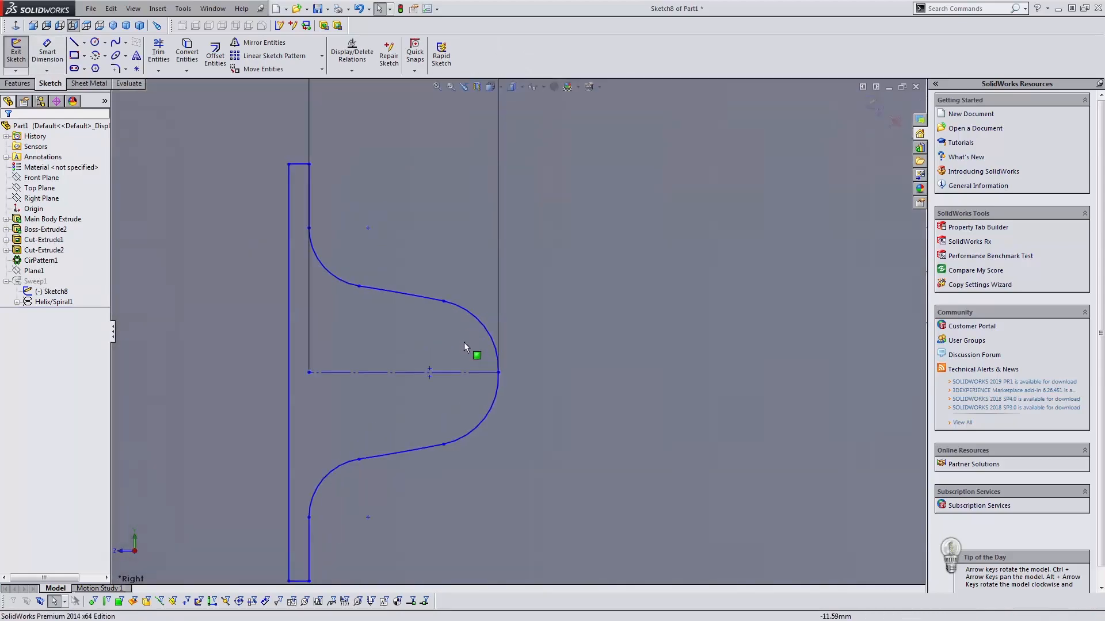
click(498, 364)
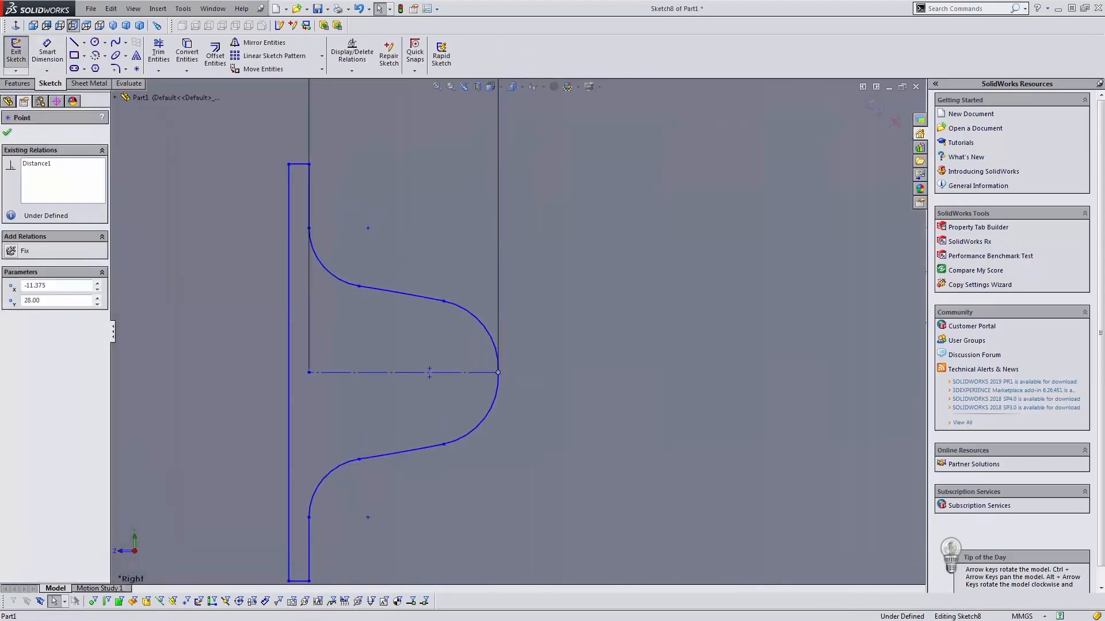
click(498, 373)
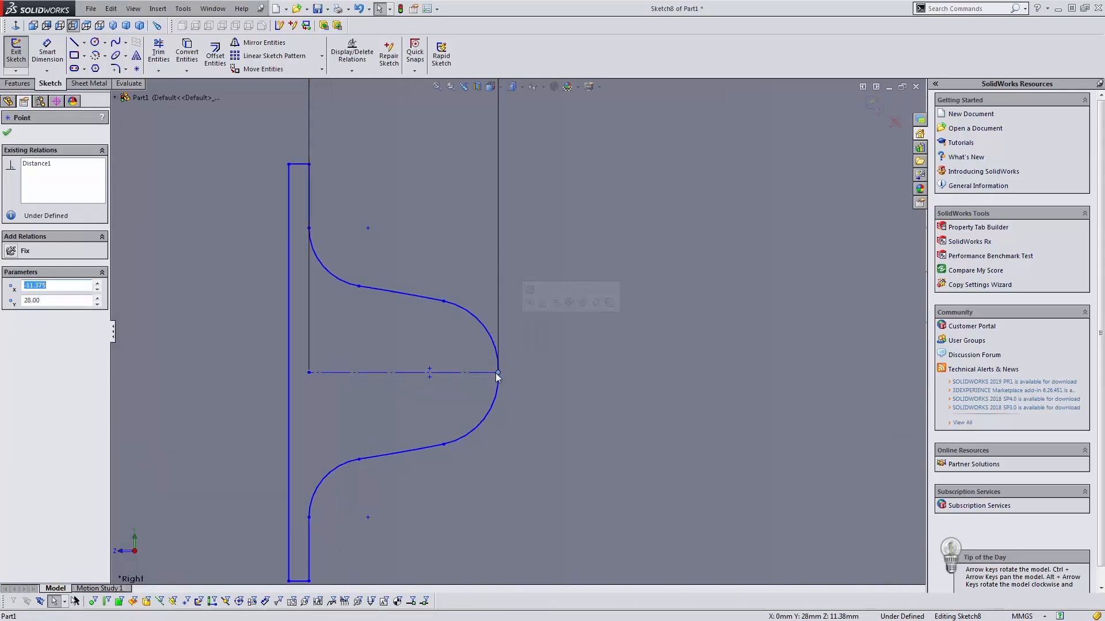
click(499, 387)
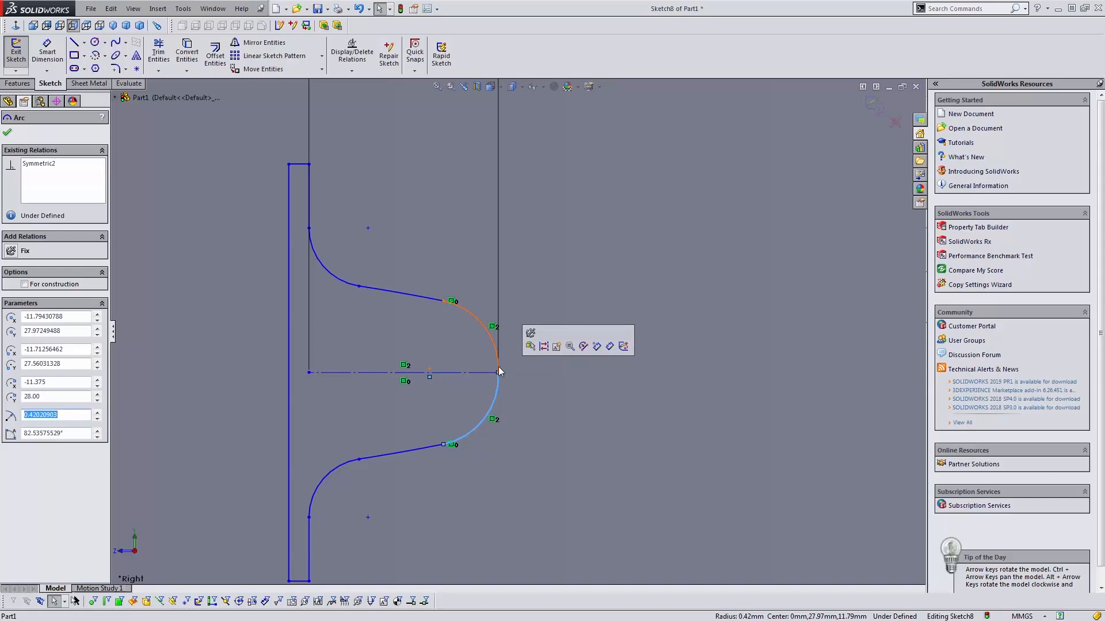
click(7, 132)
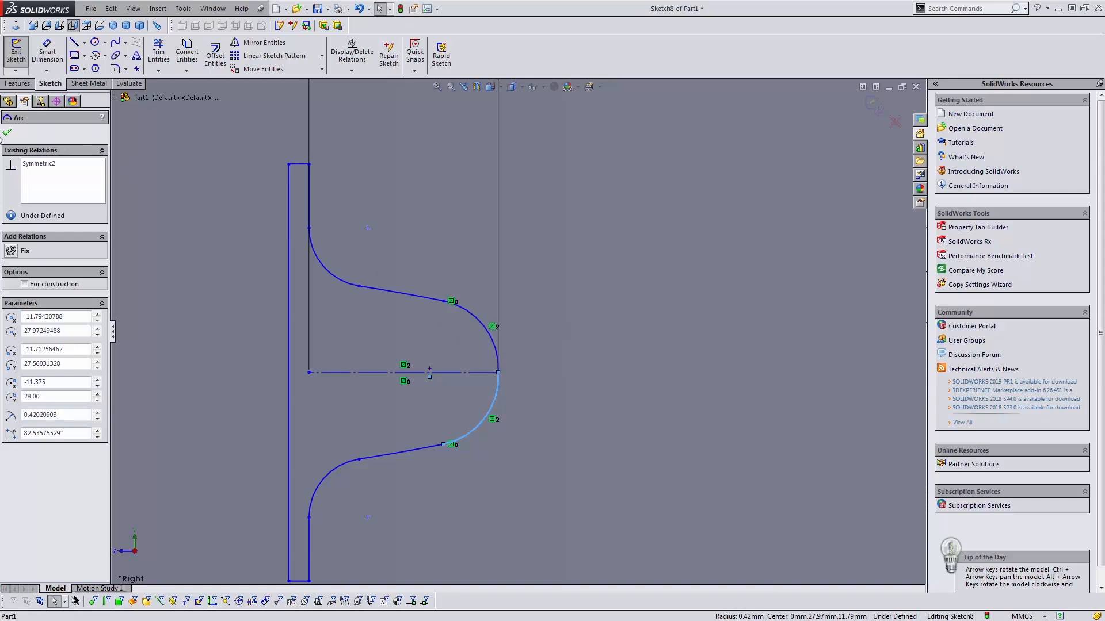
key(alt+Tab)
key(alt+Tab)
click(11, 136)
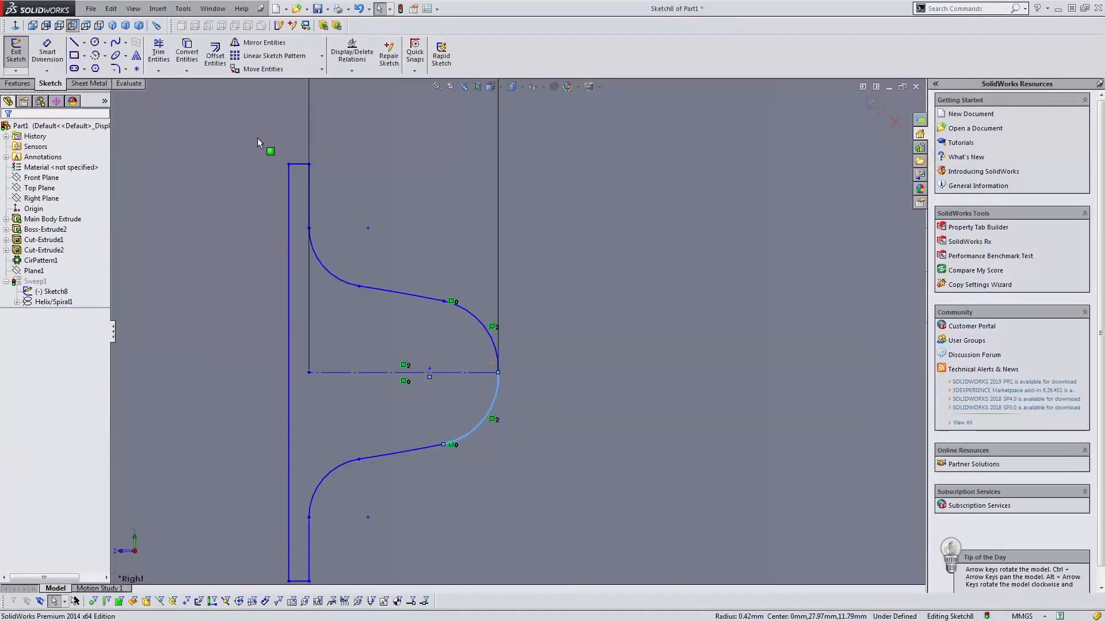
click(872, 104)
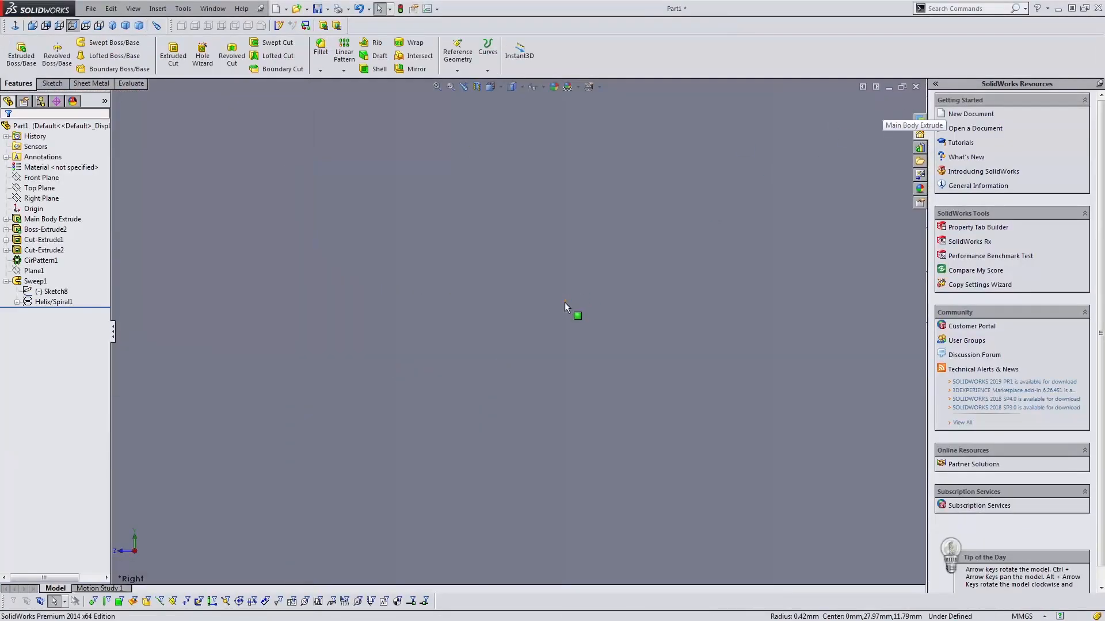
- Try to chamfer the end face at the thread's start
scroll(548, 369, up, 10)
scroll(540, 303, down, 10)
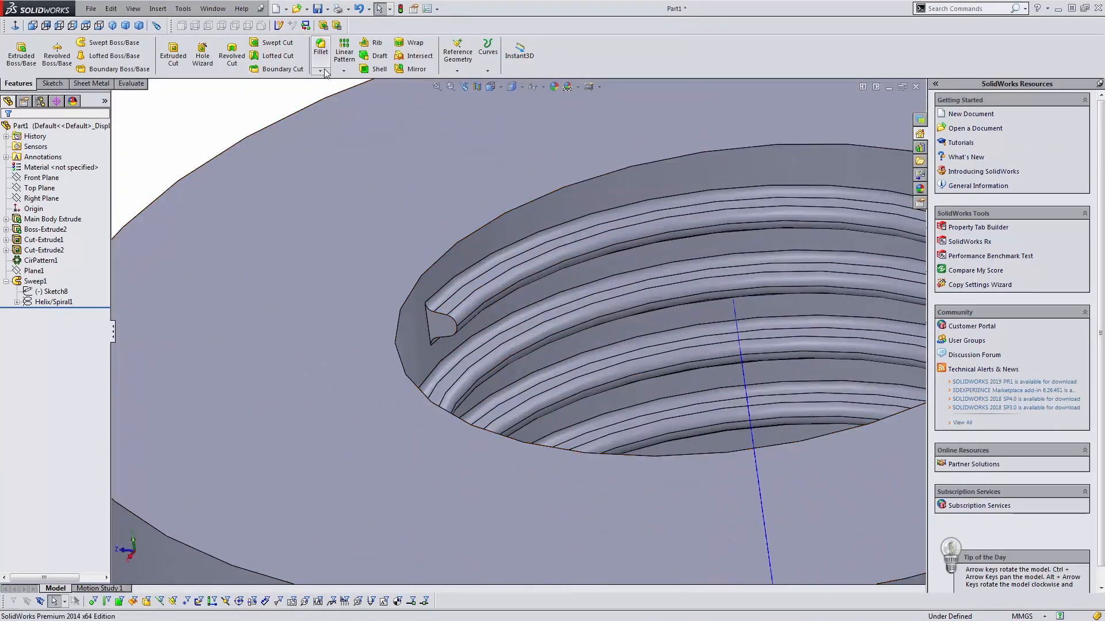
click(319, 70)
click(344, 93)
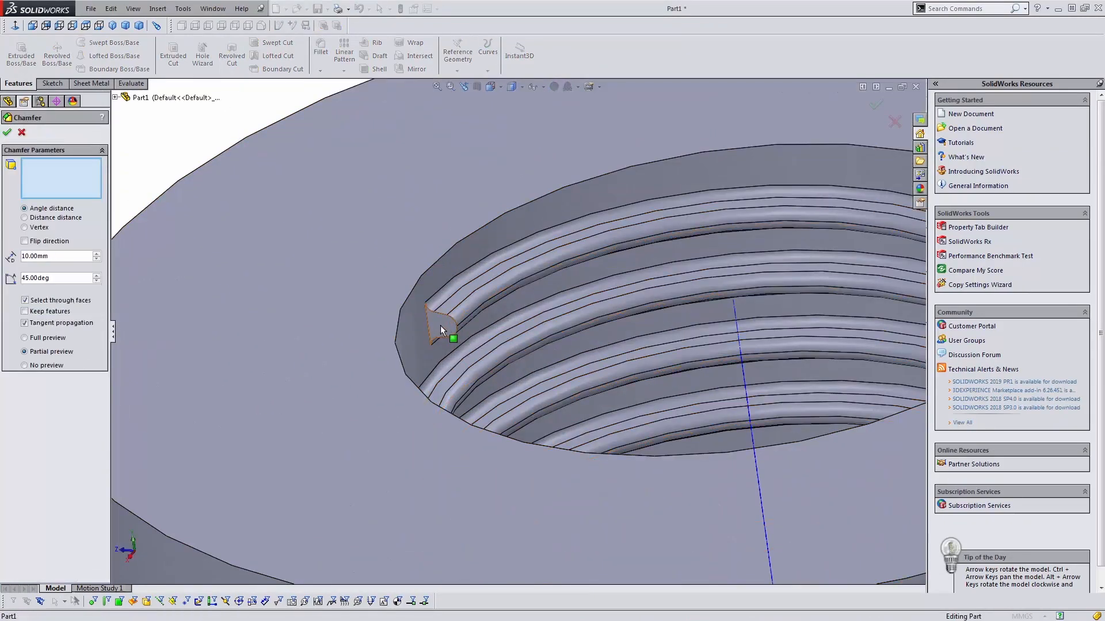
click(441, 326)
scroll(458, 319, down, 5)
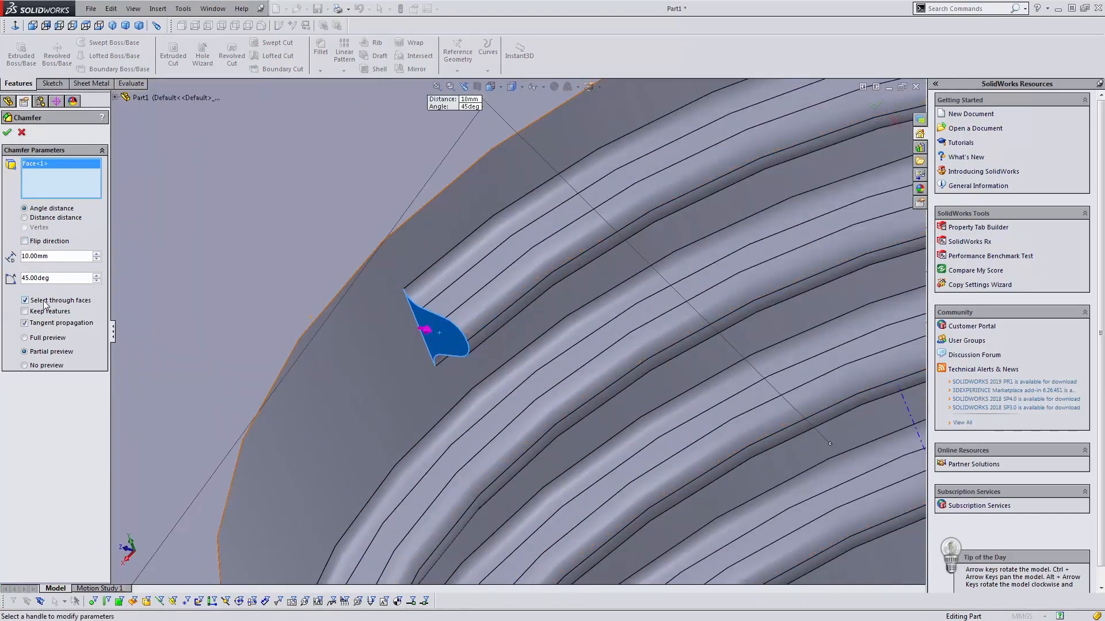
click(23, 133)
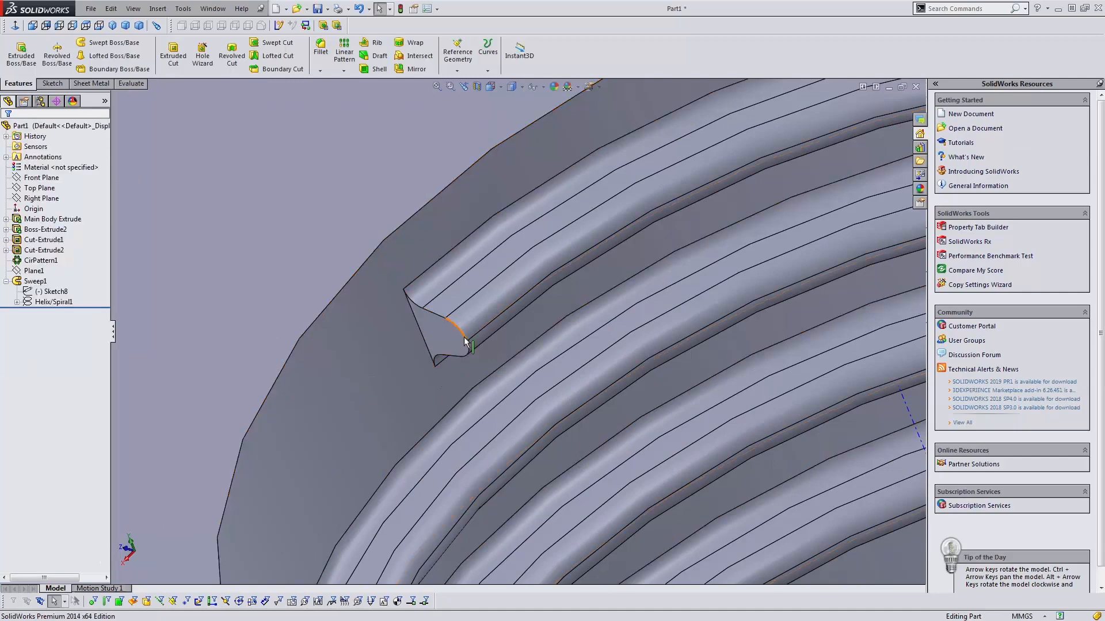
- Try to chamfer the two curved crest edges on the thread's start face
click(321, 70)
click(344, 91)
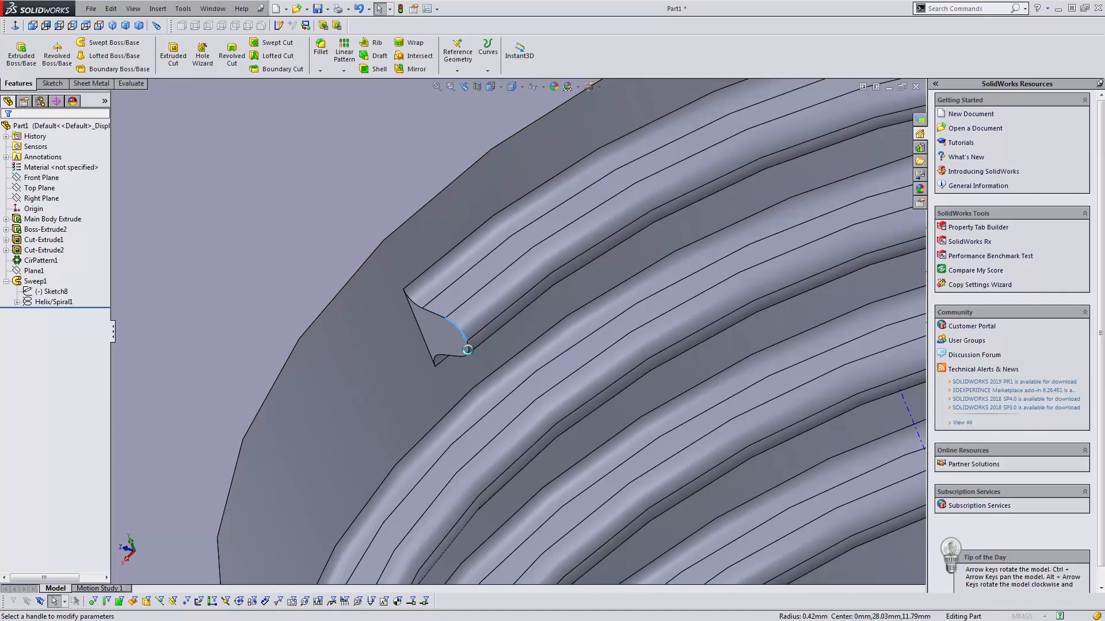
click(467, 350)
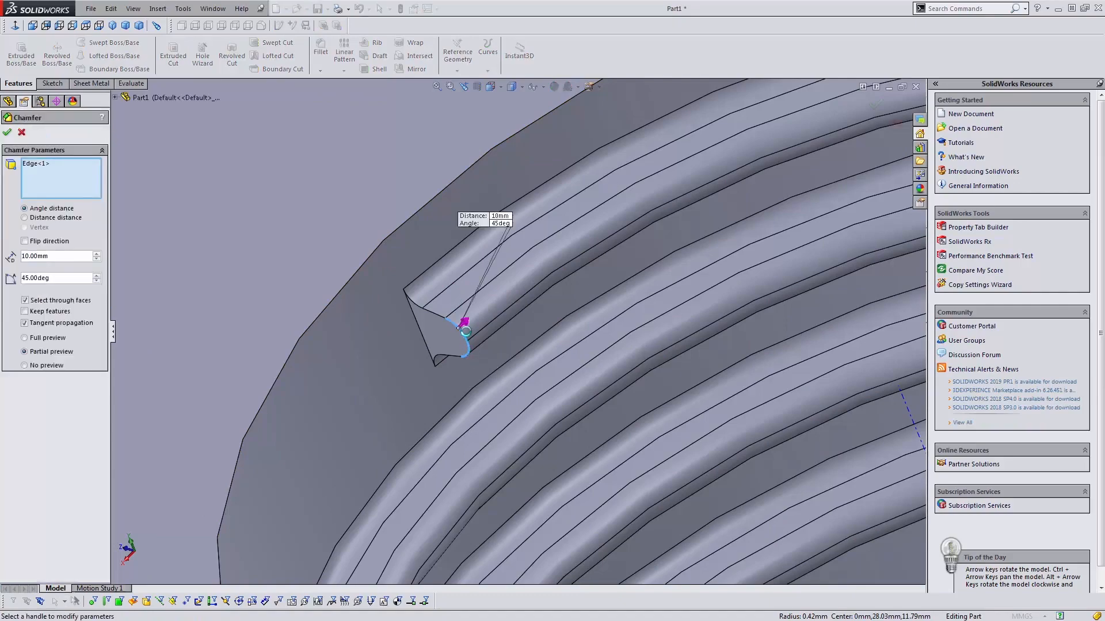
click(466, 332)
middle_drag(471, 326, 473, 280)
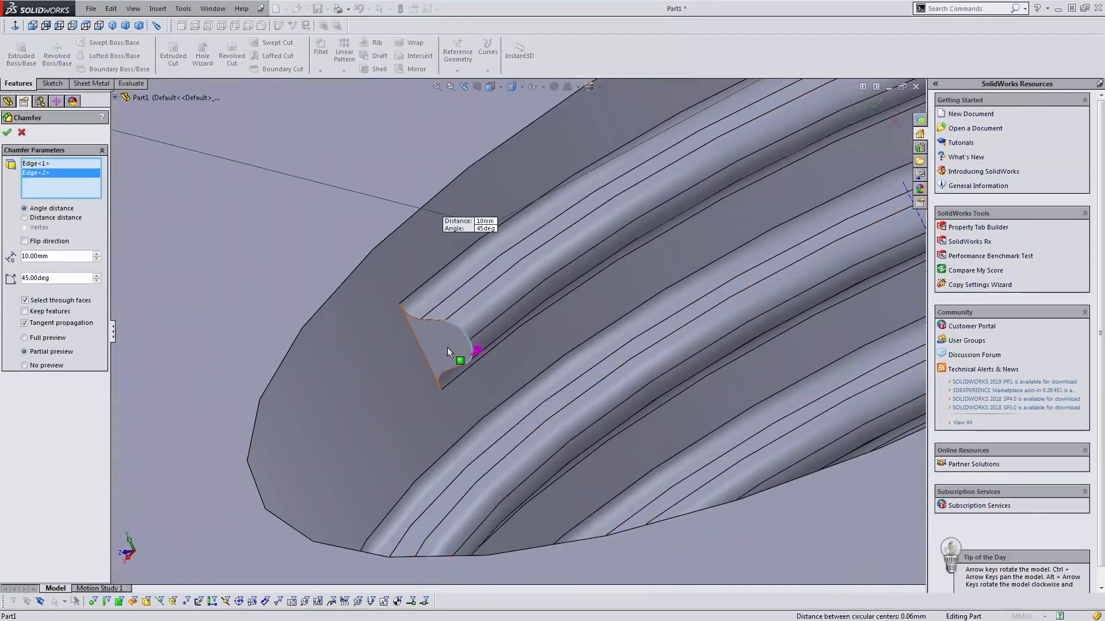
scroll(437, 351, up, 3)
middle_drag(437, 350, 419, 420)
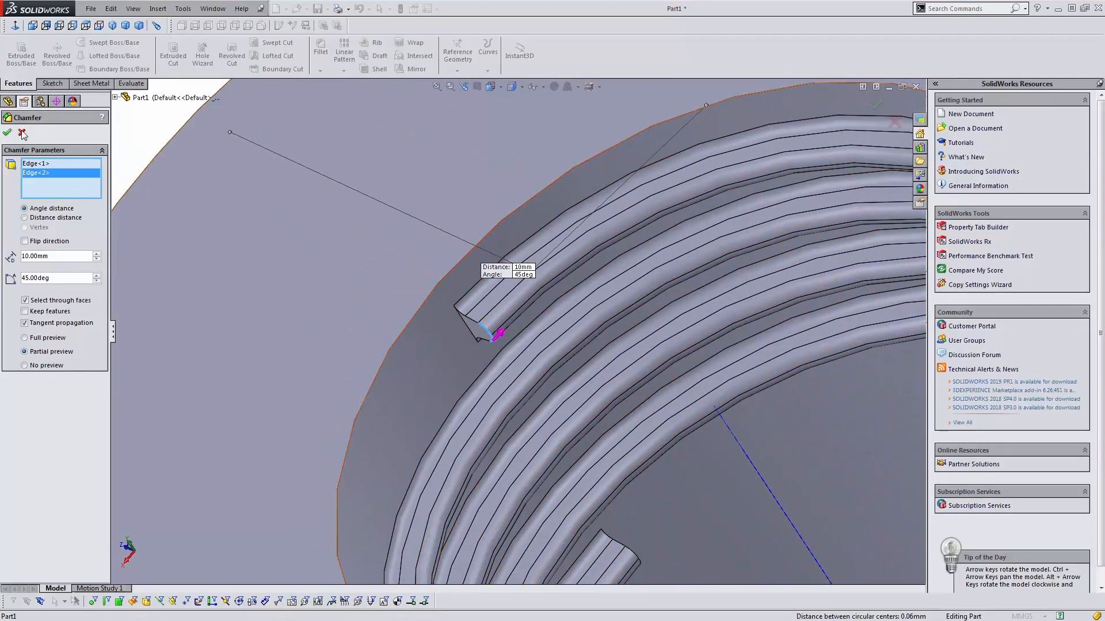
click(23, 133)
- Examine the thread's start face inside the bore and the overall cap
middle_drag(489, 336, 457, 344)
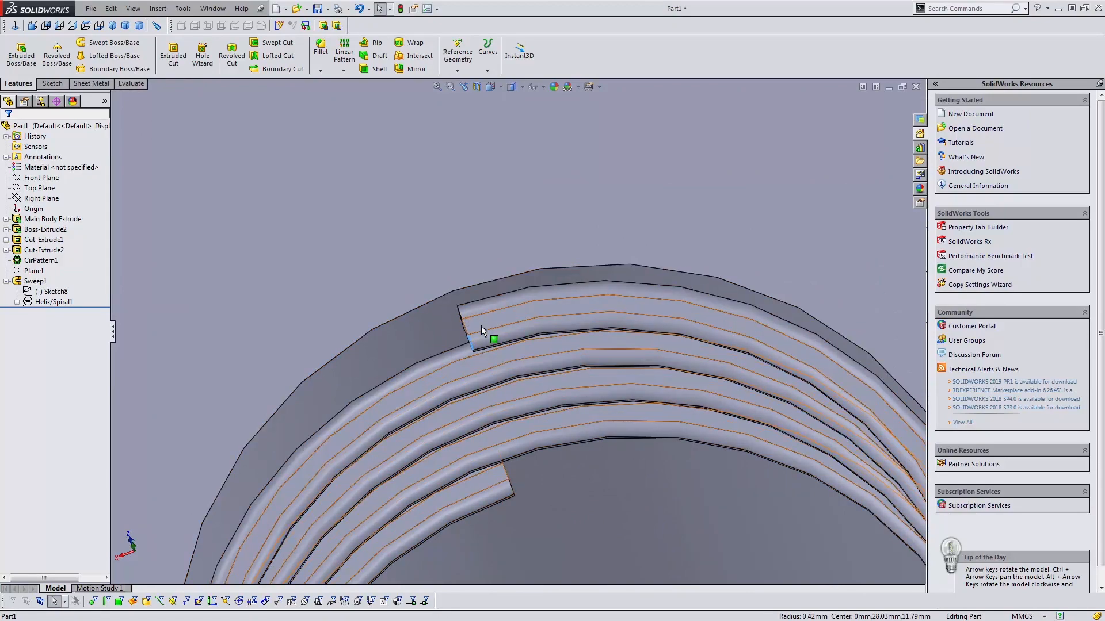
middle_drag(469, 325, 481, 345)
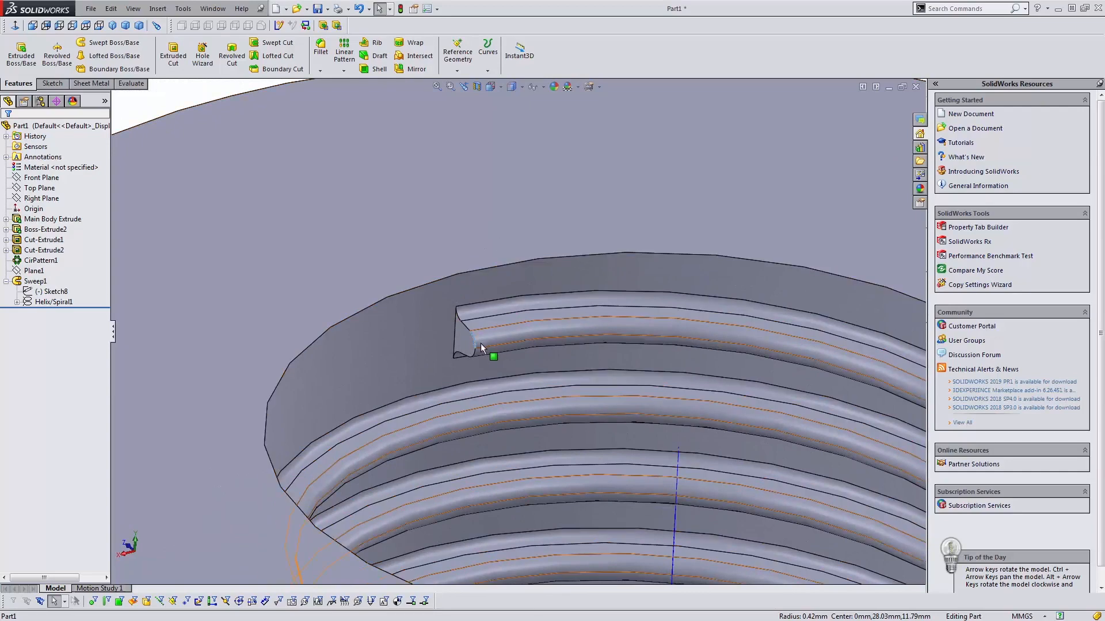
click(466, 340)
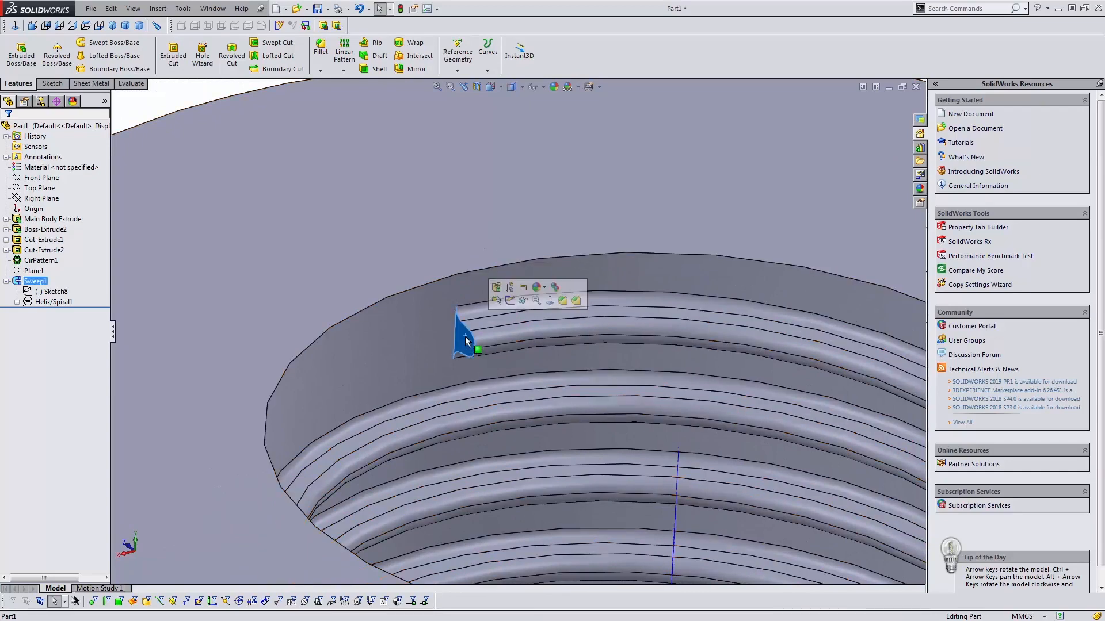
middle_drag(466, 341, 585, 368)
scroll(505, 345, up, 4)
scroll(542, 327, up, 4)
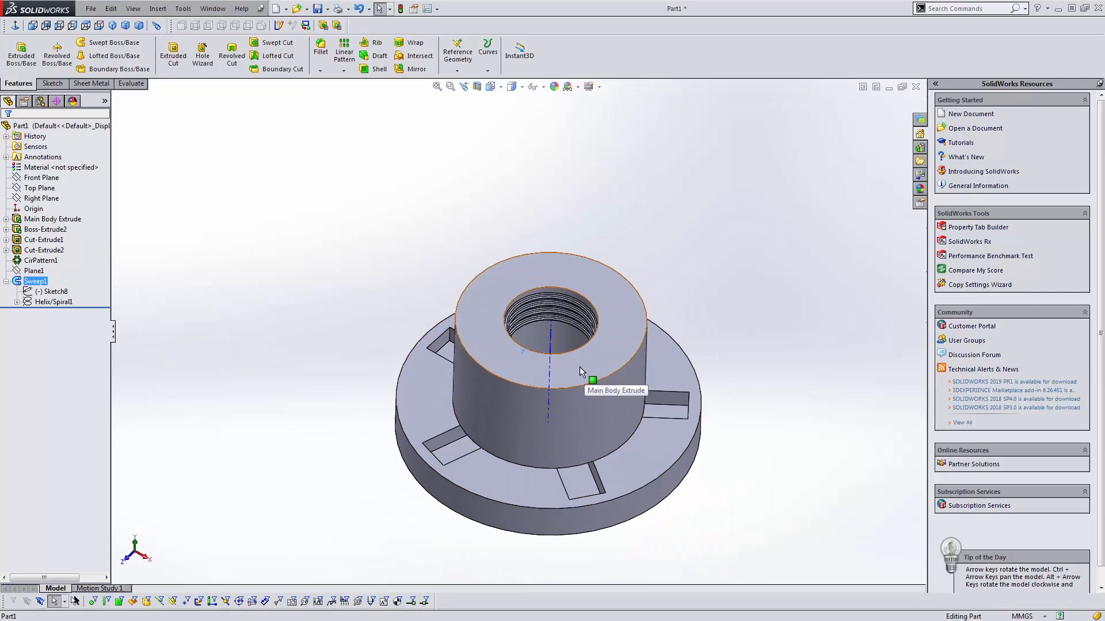
scroll(556, 322, down, 8)
scroll(386, 297, up, 10)
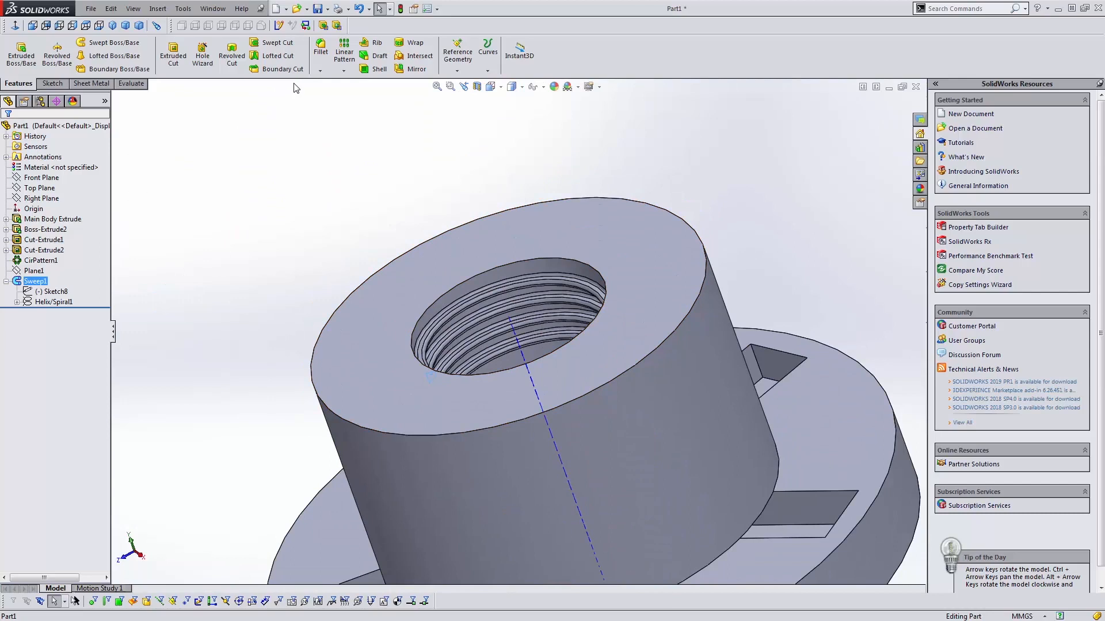
- Set up a 2 mm by 45° chamfer on the hub's top outer edge, leaving the stray face selection out
click(344, 70)
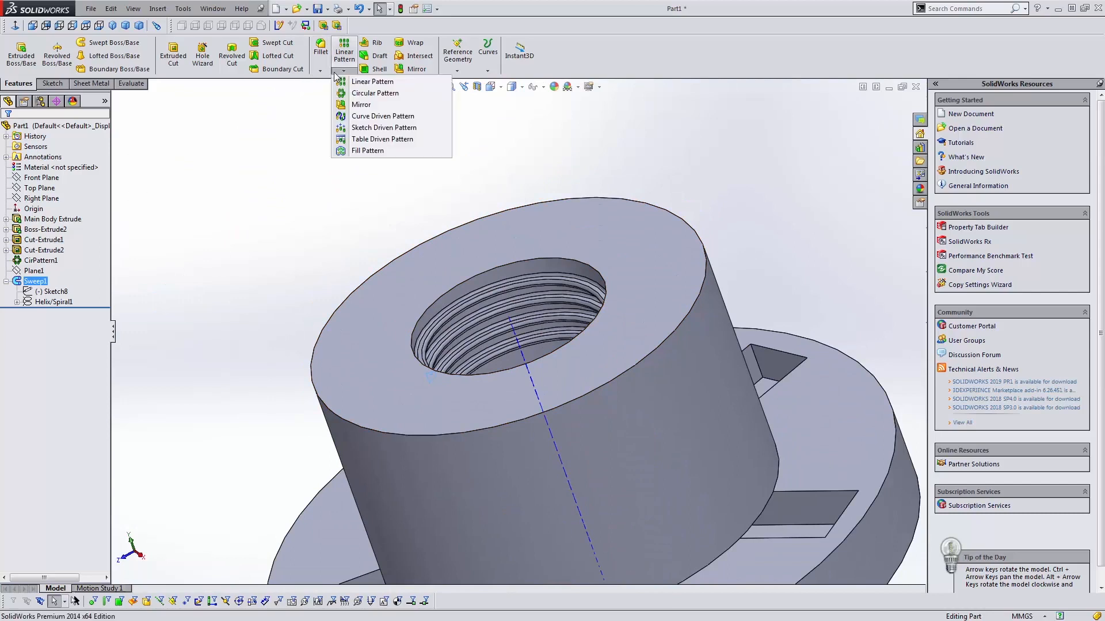
click(320, 71)
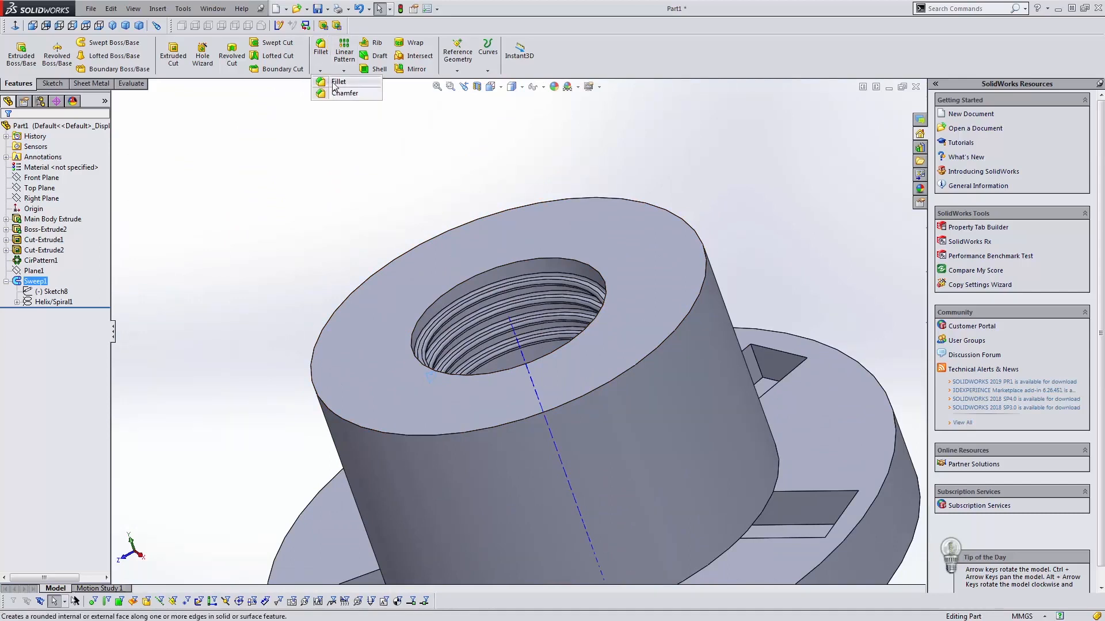
click(355, 101)
click(434, 370)
click(322, 401)
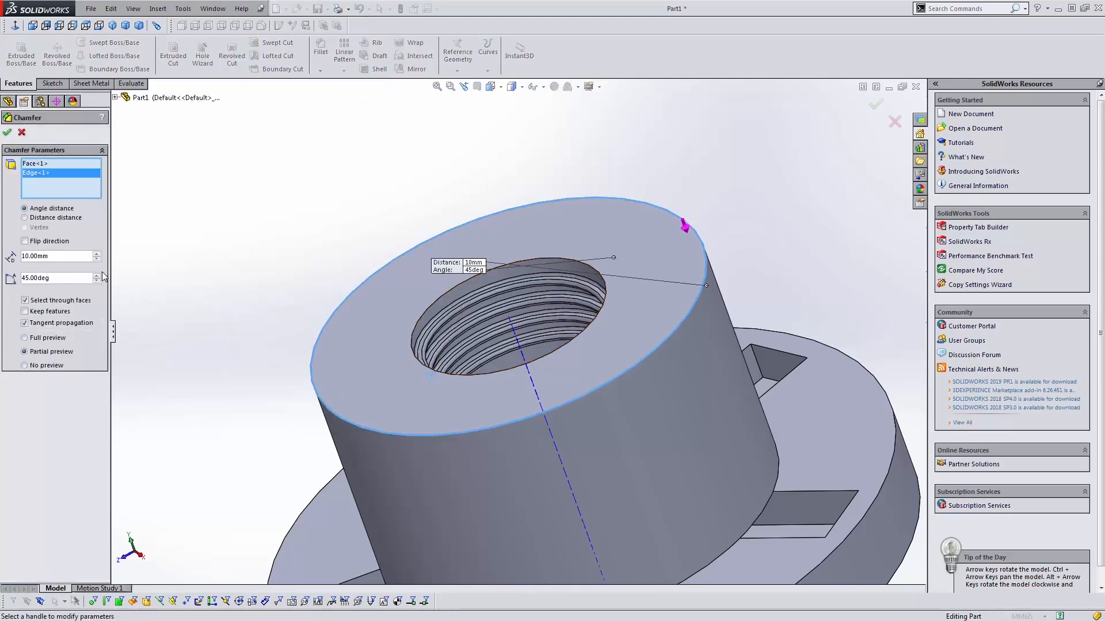
click(34, 163)
key(Delete)
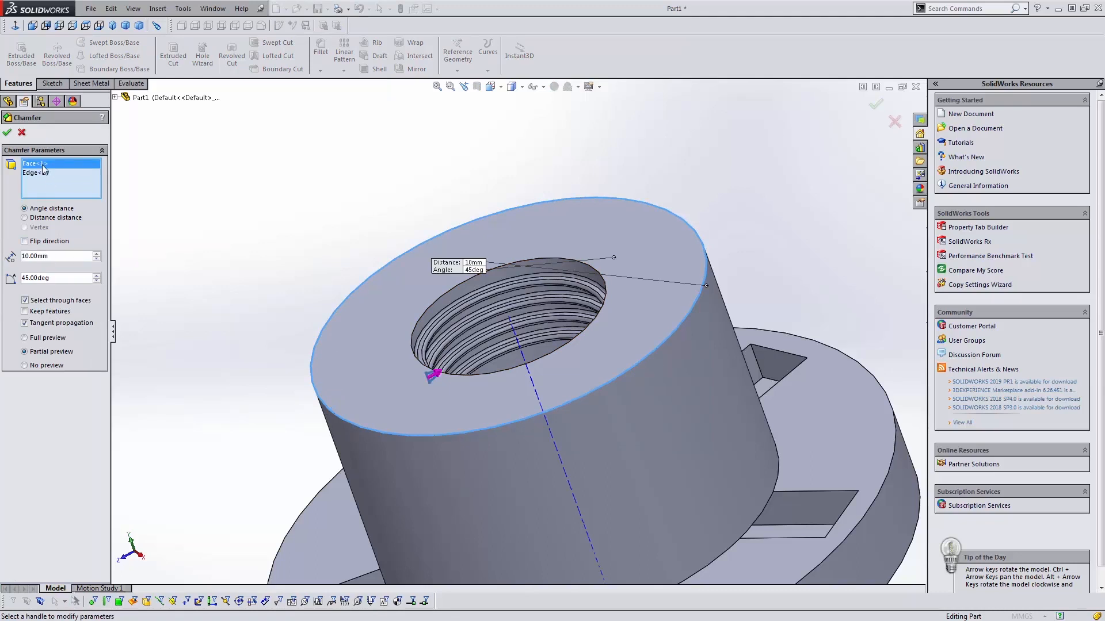
double_click(94, 259)
text(2)
key(Return)
middle_drag(312, 396, 314, 345)
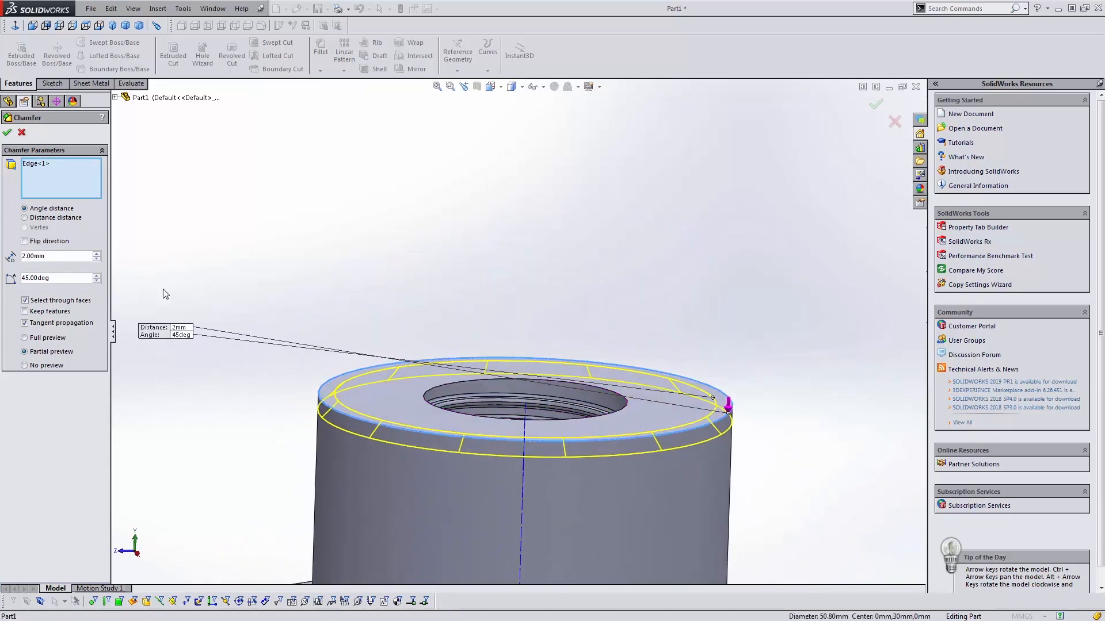
- Add the flange's upper outer edge to the 2 mm chamfer and apply it
scroll(253, 491, up, 3)
click(390, 499)
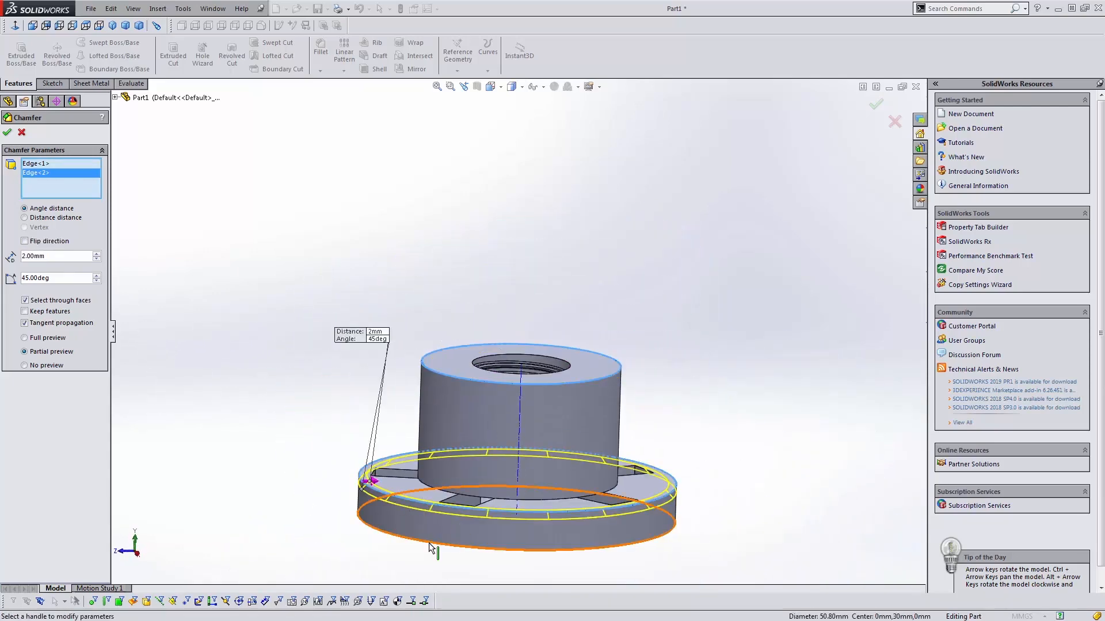
click(7, 134)
scroll(413, 346, down, 5)
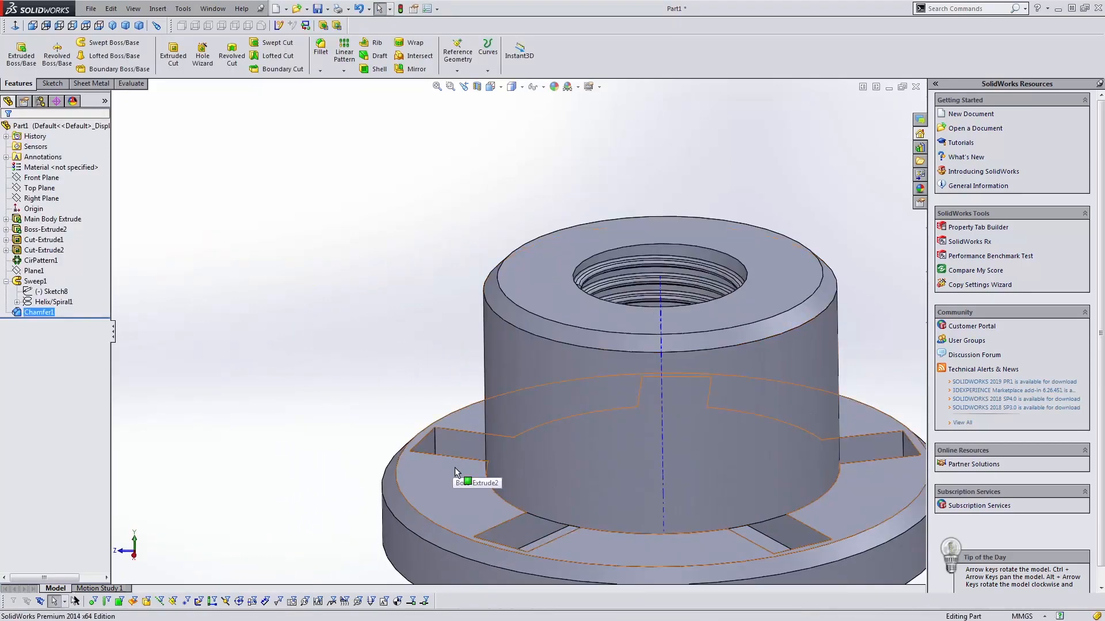
scroll(454, 468, up, 3)
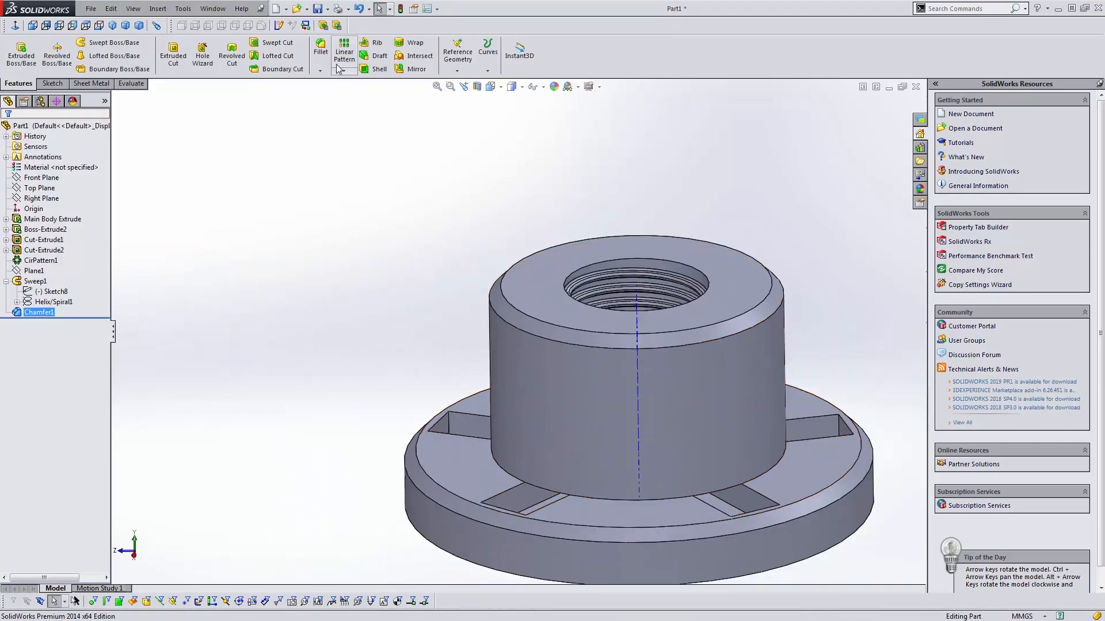
- Fillet the bore's top opening edge with a 1 mm radius
click(321, 52)
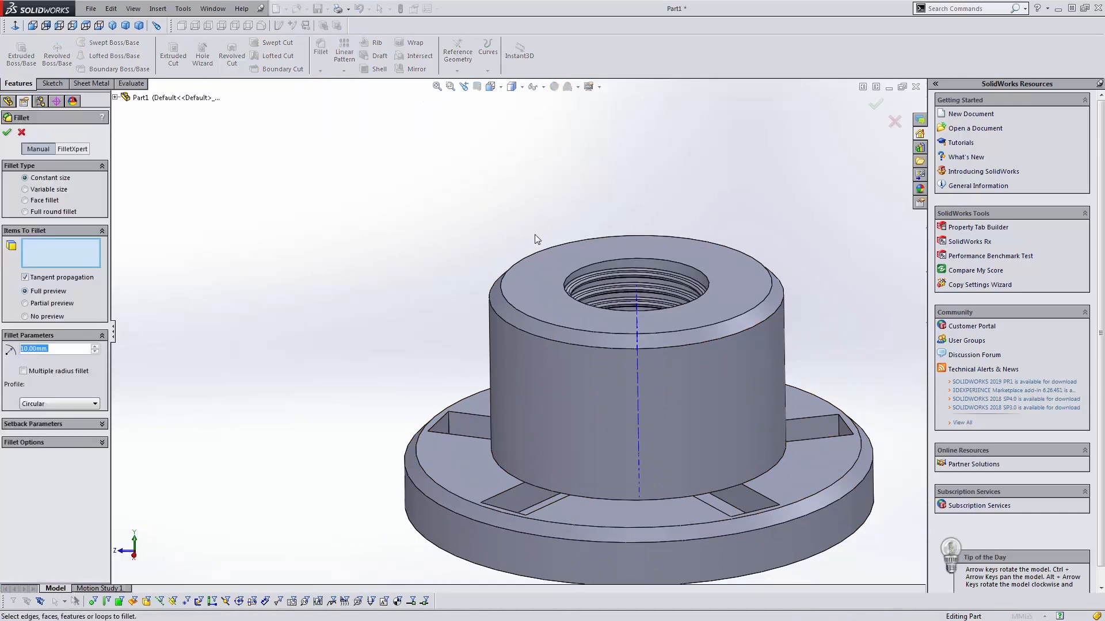
click(602, 272)
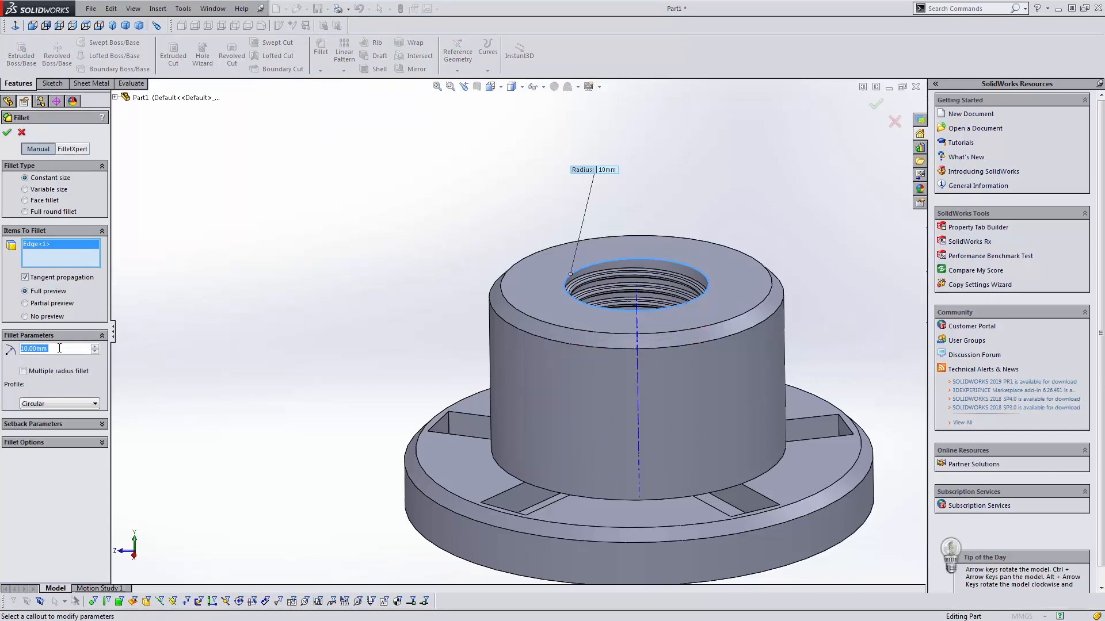
text(1)
key(Return)
key(Return)
scroll(610, 284, down, 3)
middle_drag(610, 285, 619, 258)
scroll(617, 336, up, 3)
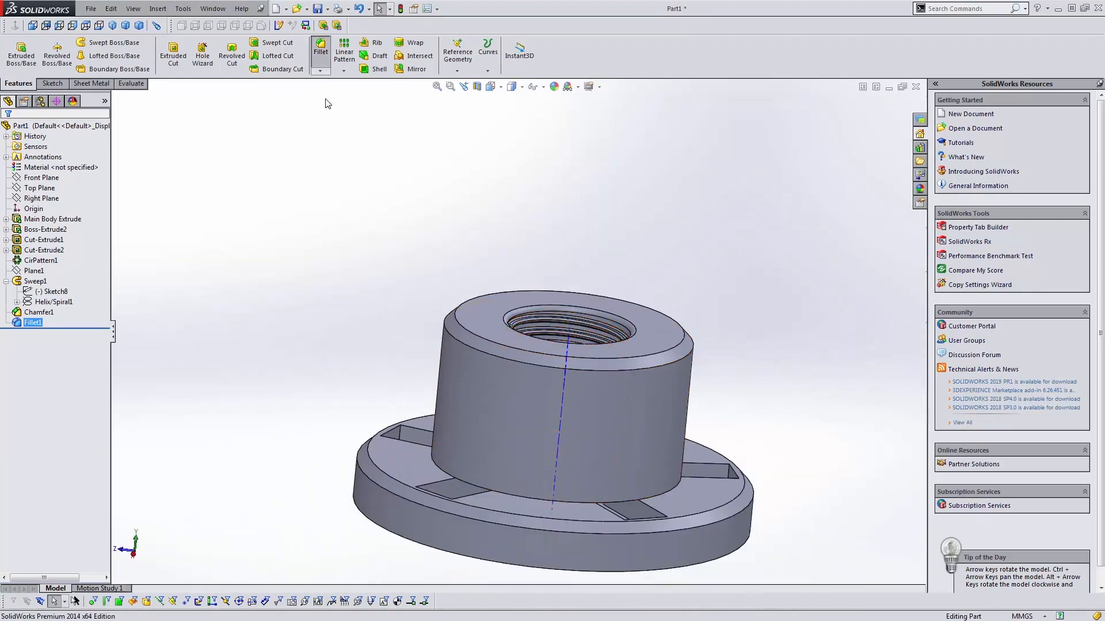
- Fillet the outer end edges of the flange's five slots with a 1 mm radius
click(320, 52)
click(397, 434)
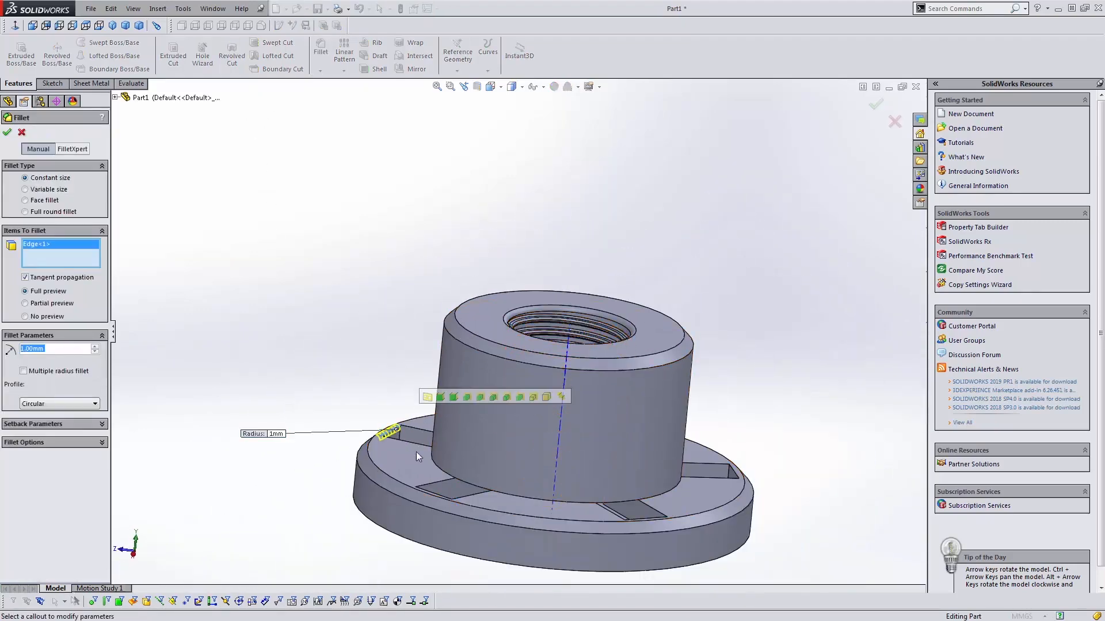
click(436, 498)
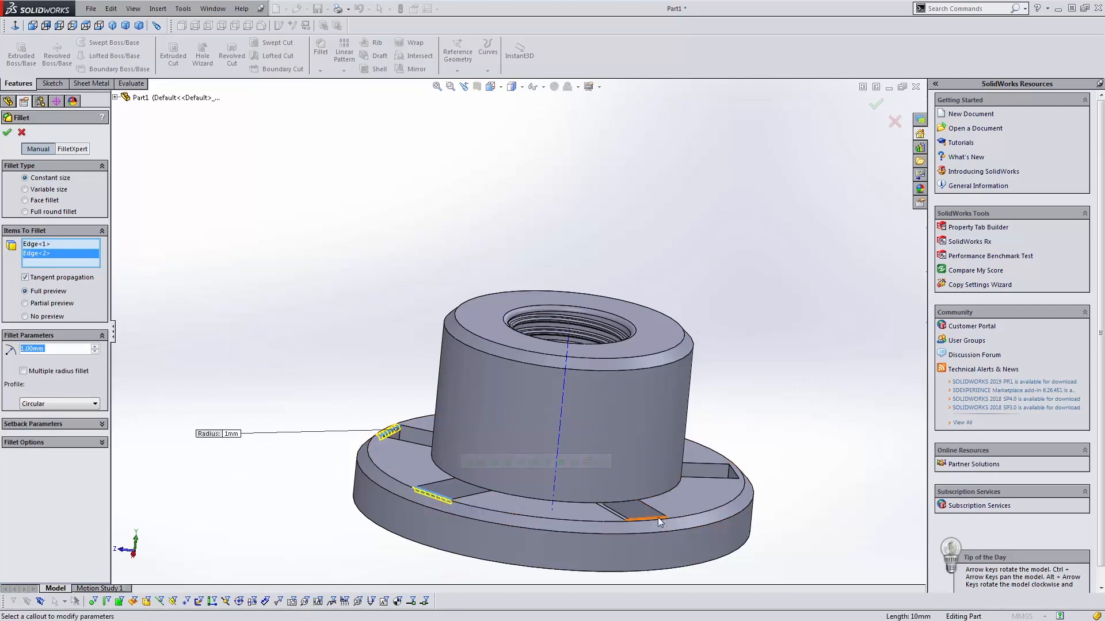
click(660, 522)
click(734, 476)
middle_drag(733, 472, 575, 489)
click(739, 392)
click(739, 391)
click(737, 390)
middle_drag(708, 412, 634, 422)
middle_drag(468, 377, 208, 190)
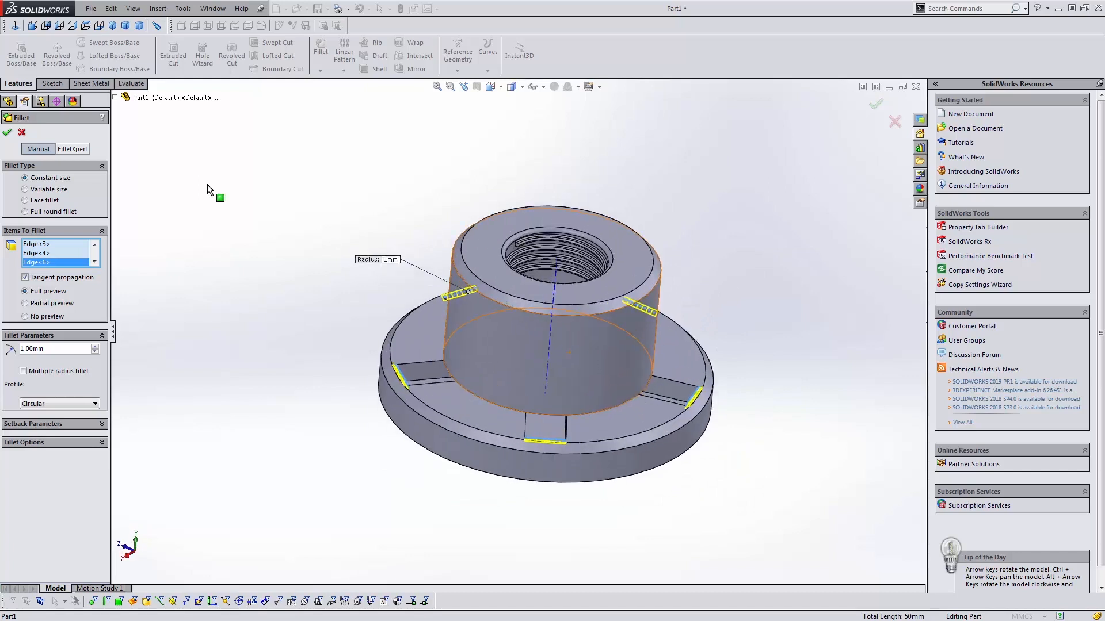
click(8, 133)
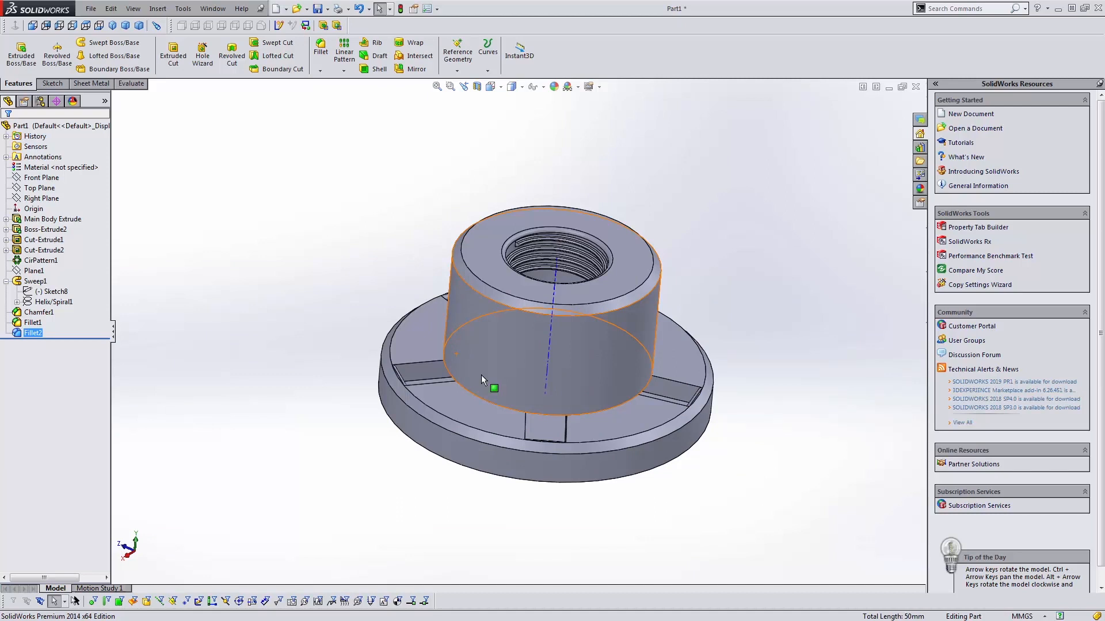
- Try to open the recent part file feeder.SLDPRT from the desktop
click(91, 9)
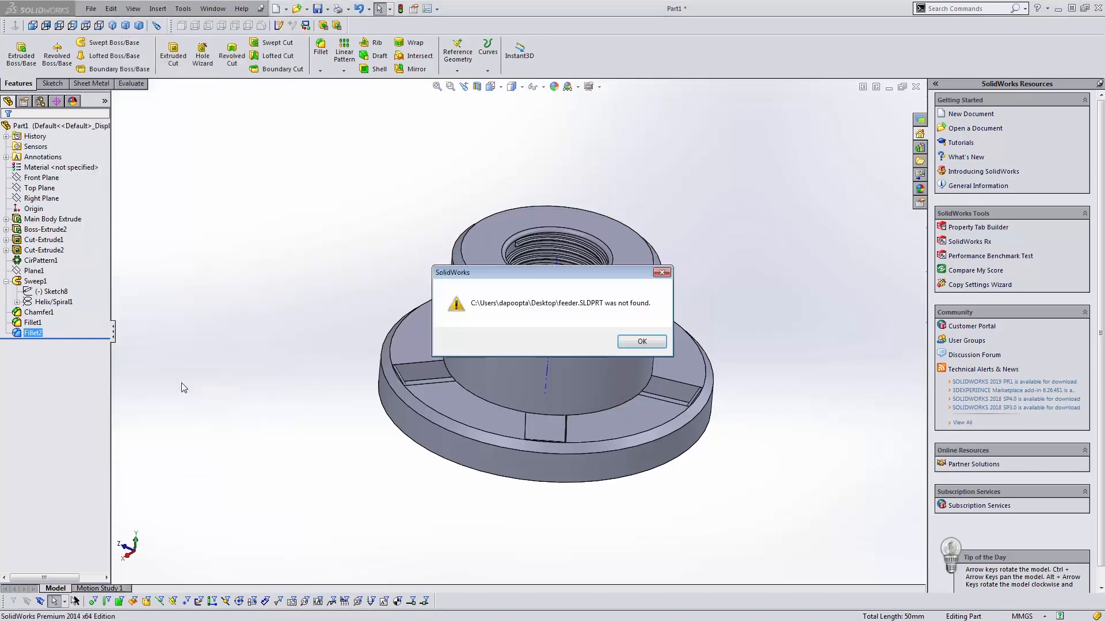
click(128, 386)
click(640, 342)
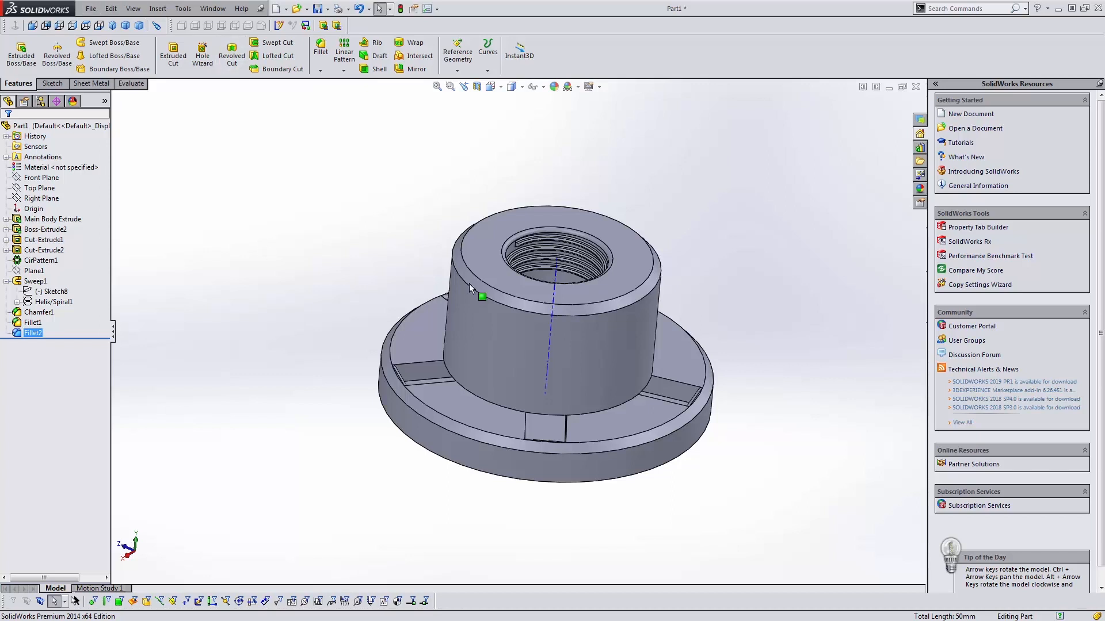
- Examine the flange's slots and upper face, including edge-on where the flange meets the hub
middle_drag(469, 283, 508, 311)
scroll(517, 402, down, 5)
middle_drag(516, 402, 458, 462)
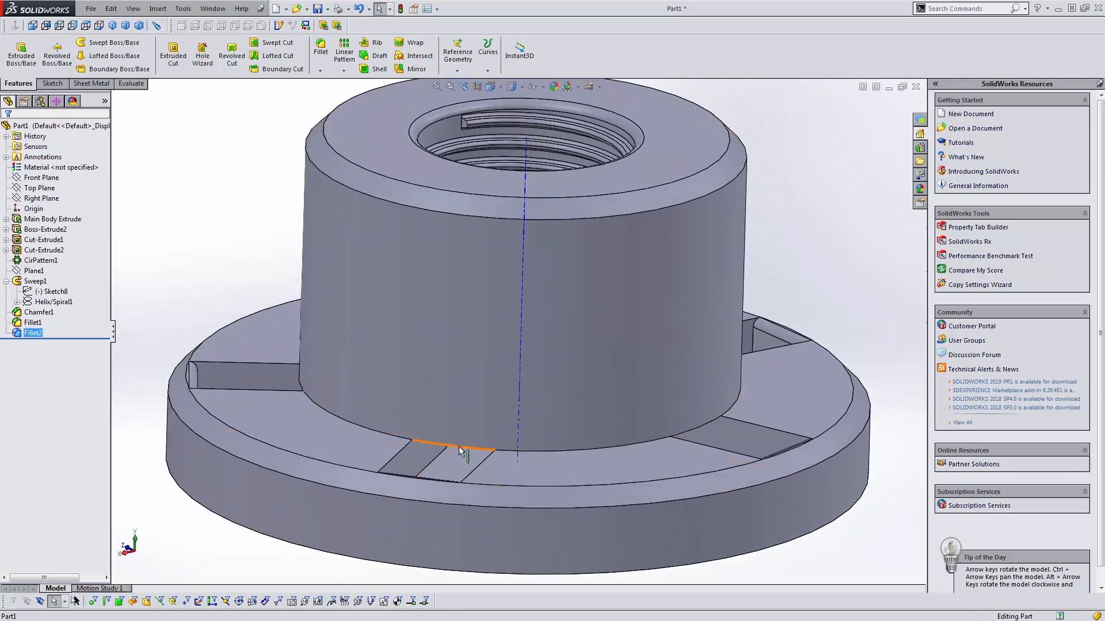
click(457, 464)
middle_drag(458, 464, 352, 512)
click(293, 499)
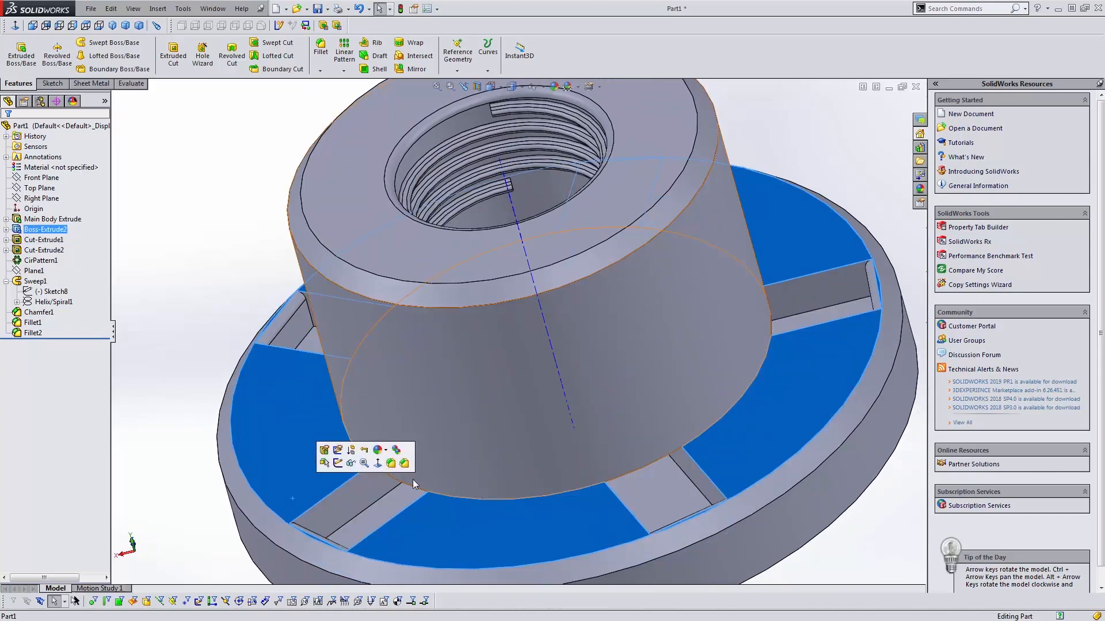
middle_drag(361, 503, 397, 420)
scroll(419, 476, down, 3)
scroll(383, 333, down, 5)
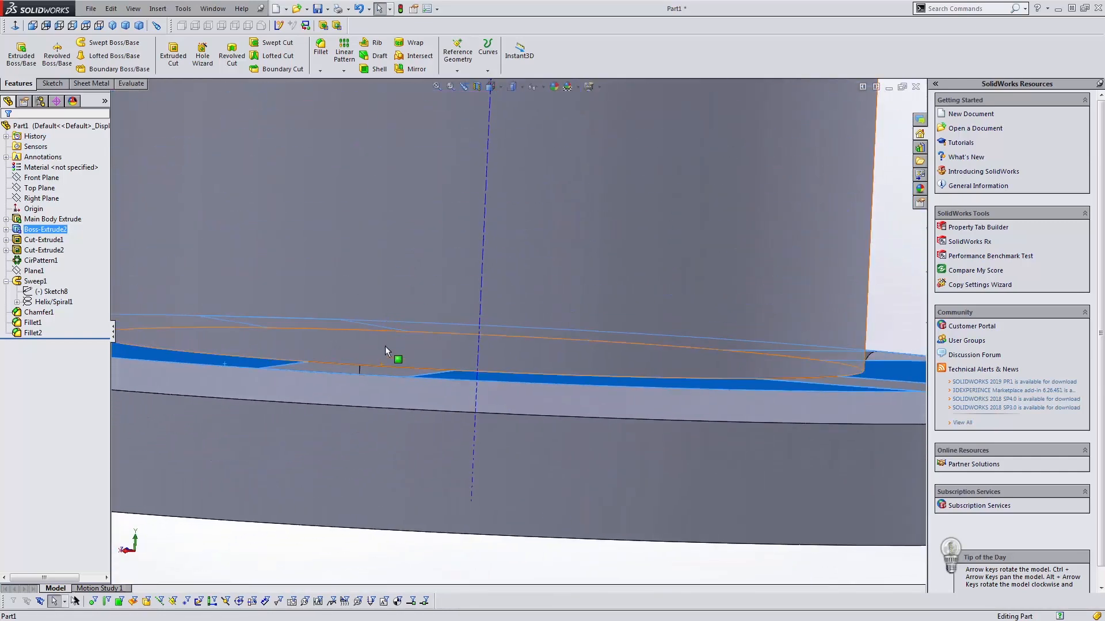
- Inspect the slot floors and the flange surfaces around them, and clear the selection
scroll(384, 340, up, 4)
middle_drag(385, 375, 387, 411)
click(410, 340)
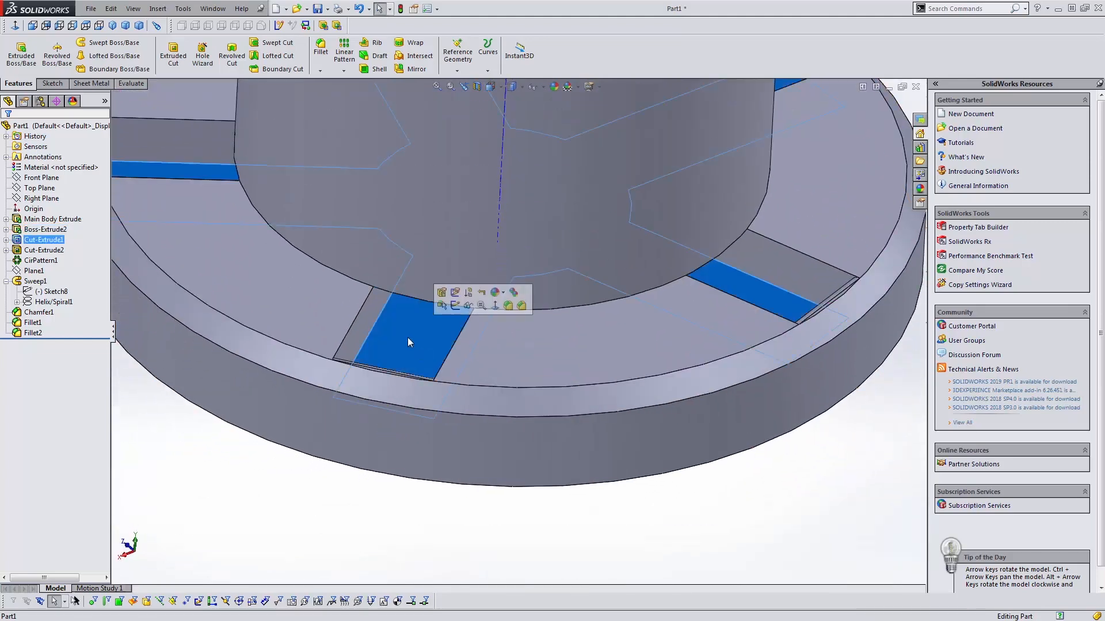
middle_drag(406, 354, 378, 364)
click(378, 363)
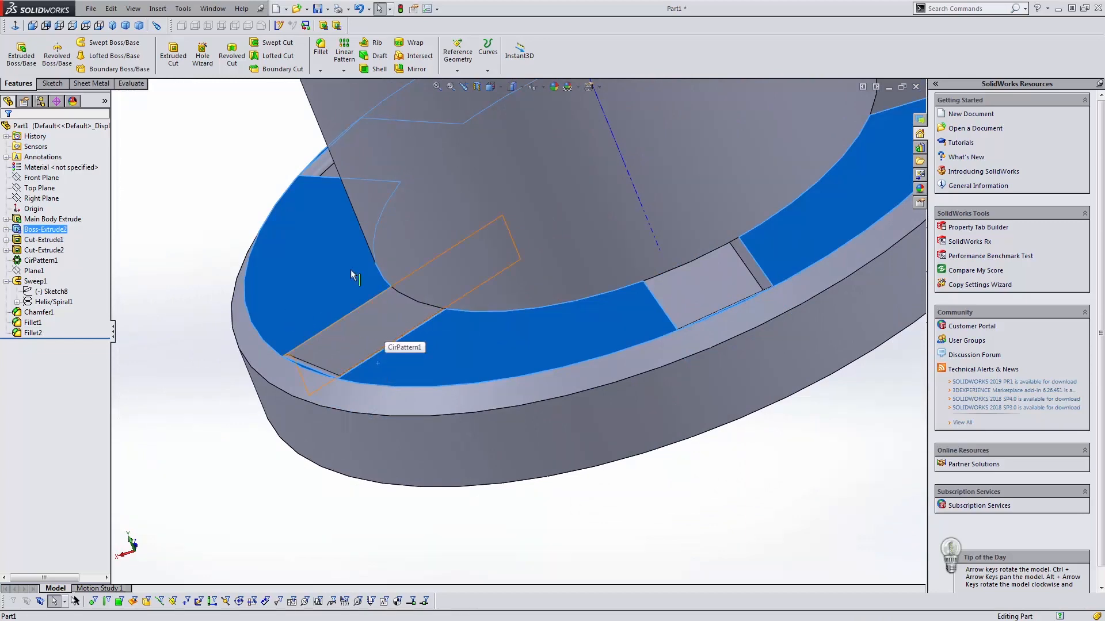
scroll(397, 297, up, 5)
click(584, 402)
middle_drag(477, 337, 534, 358)
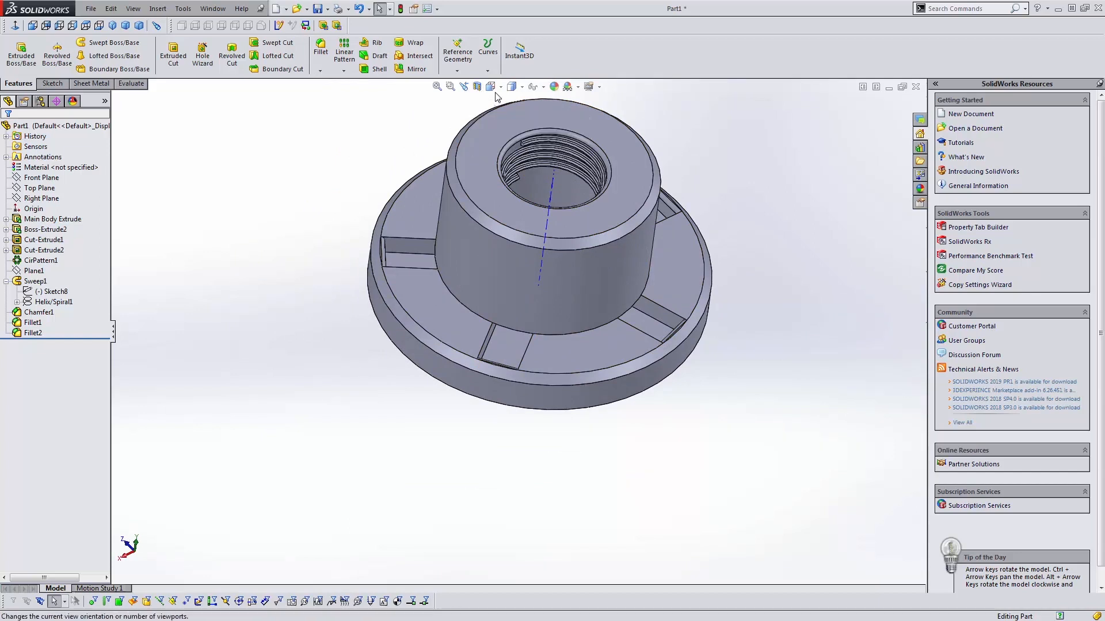
- Section the cap along the Front Plane and examine the interior near the hub's base
click(475, 91)
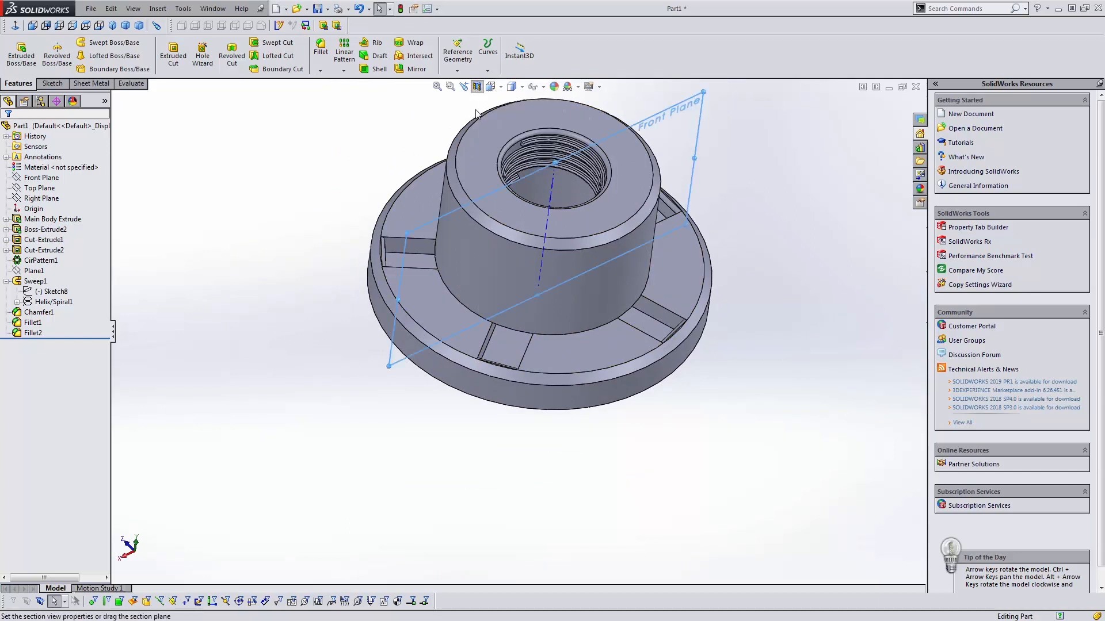
click(7, 134)
middle_drag(412, 268, 481, 426)
scroll(413, 392, down, 5)
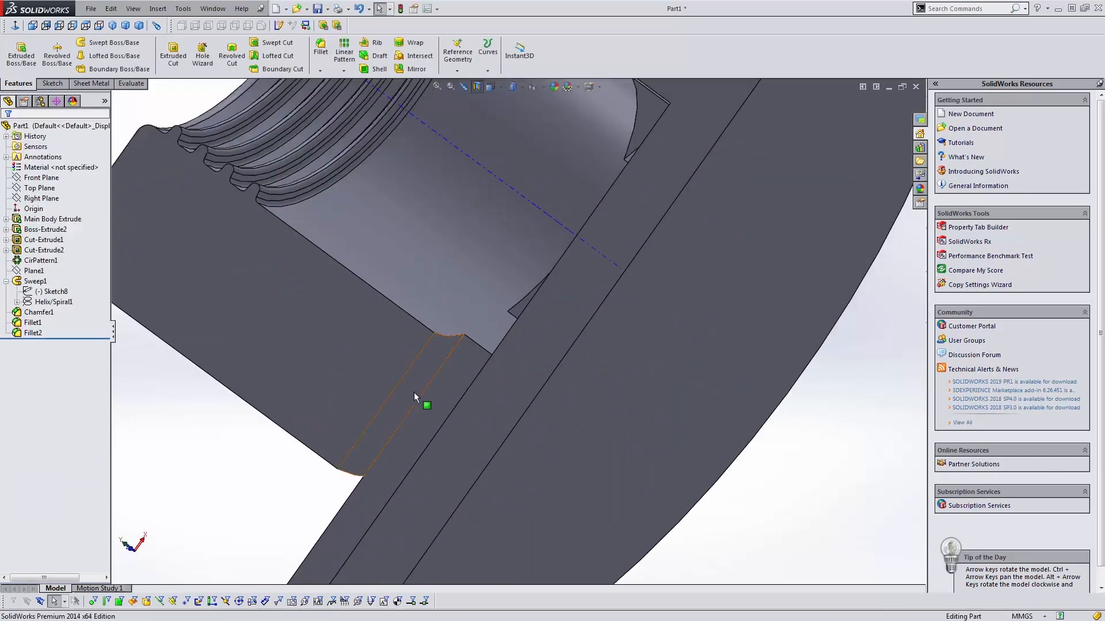
- Sketch an origin-centred circle of about 25.4 mm radius on the recessed cut face inside the hub's base, with the section view turned off
click(413, 392)
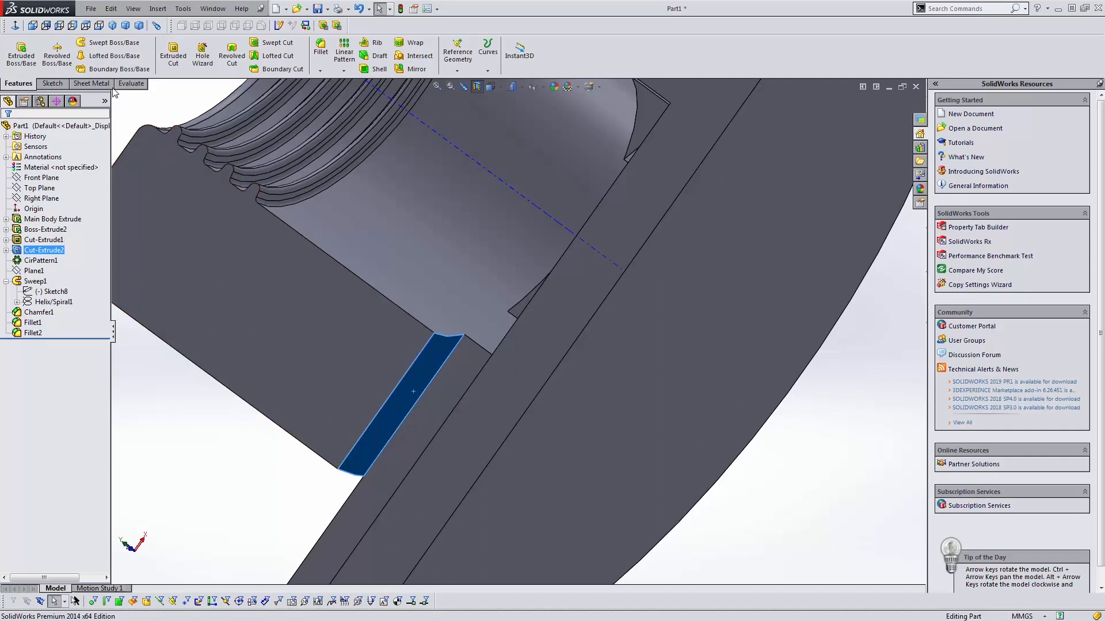
click(51, 84)
click(95, 42)
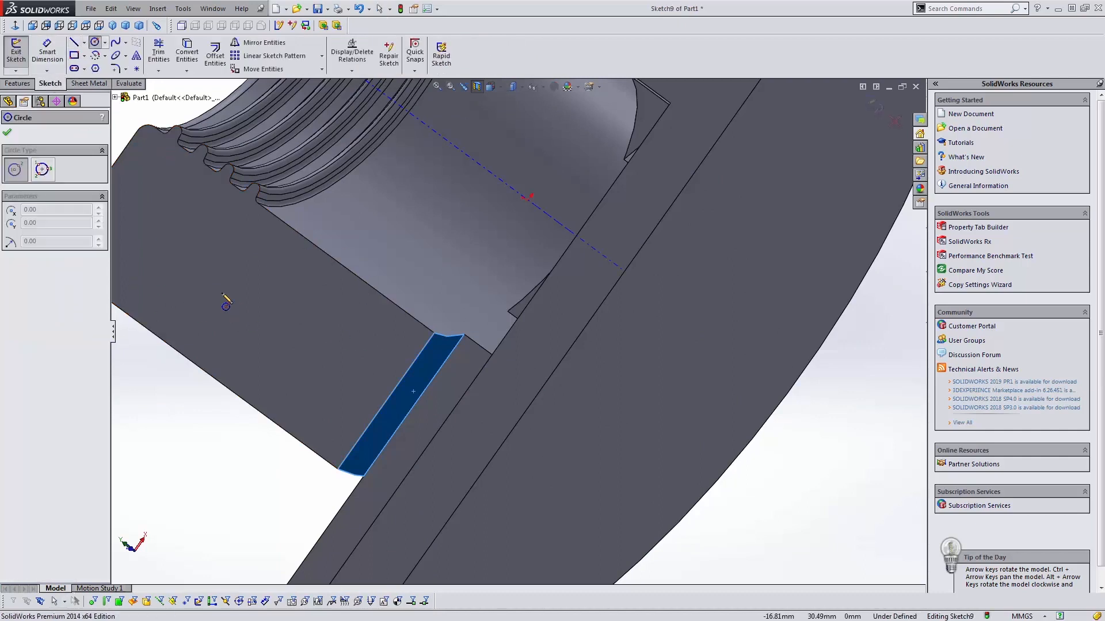
click(478, 90)
scroll(474, 291, up, 5)
middle_drag(474, 291, 424, 230)
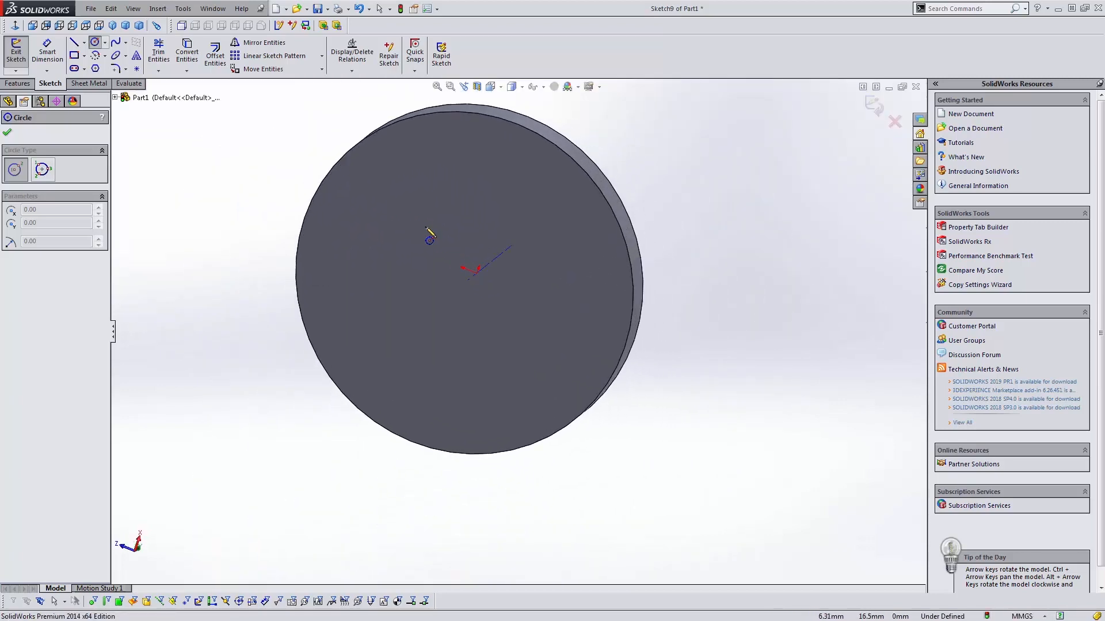
click(477, 274)
middle_drag(554, 321, 395, 461)
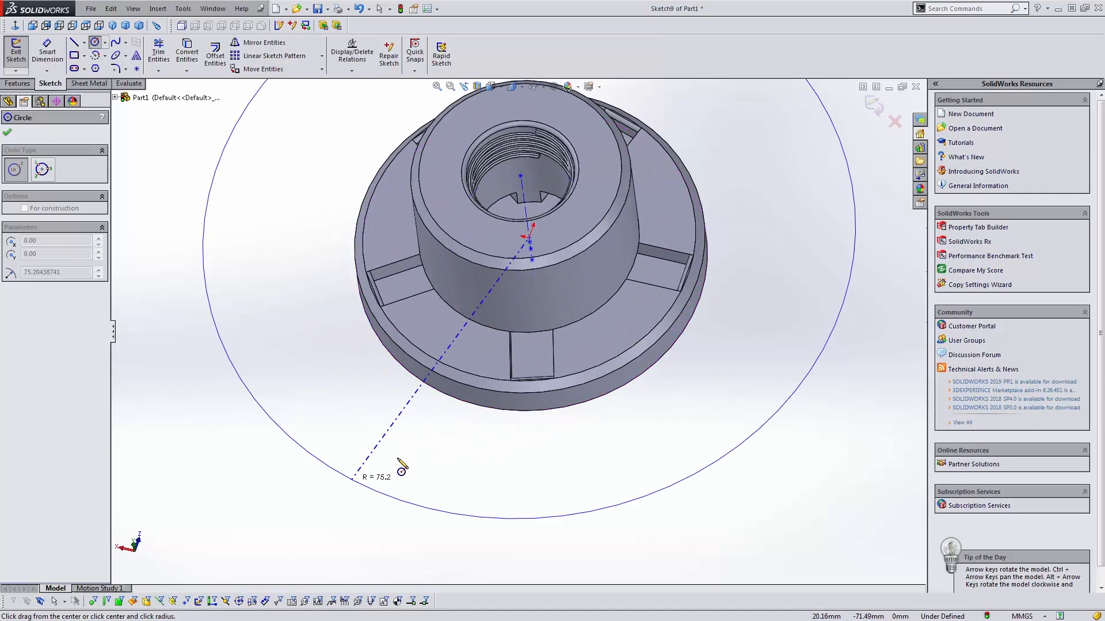
click(540, 335)
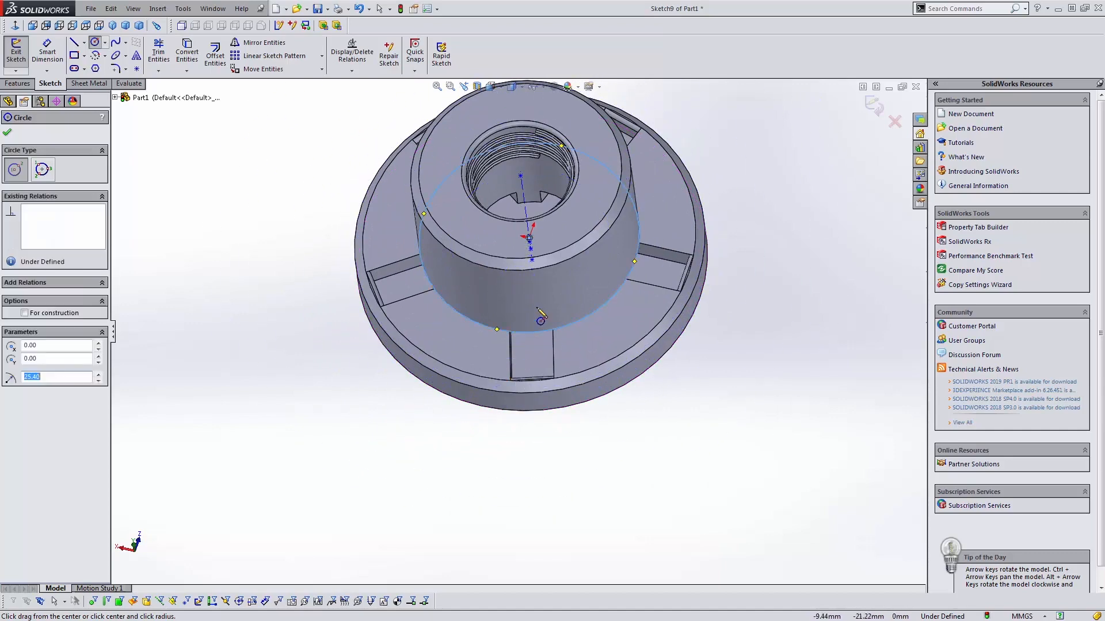
- Sketch a second origin-centred circle of about 12.5 mm radius inside the existing sketch circle
click(528, 238)
middle_drag(559, 313, 570, 388)
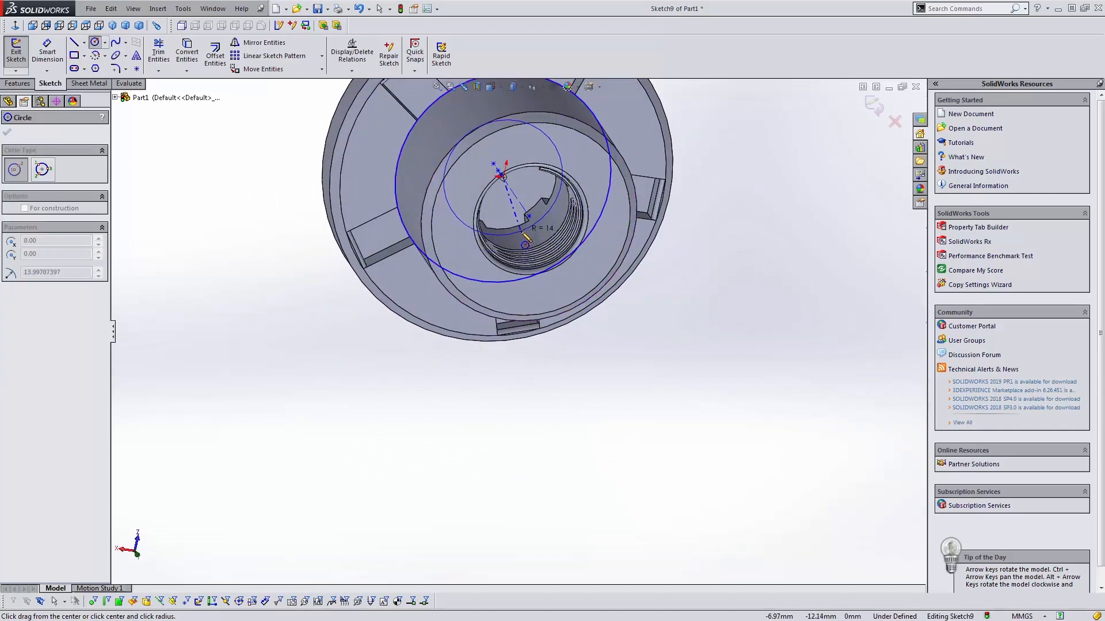
click(525, 225)
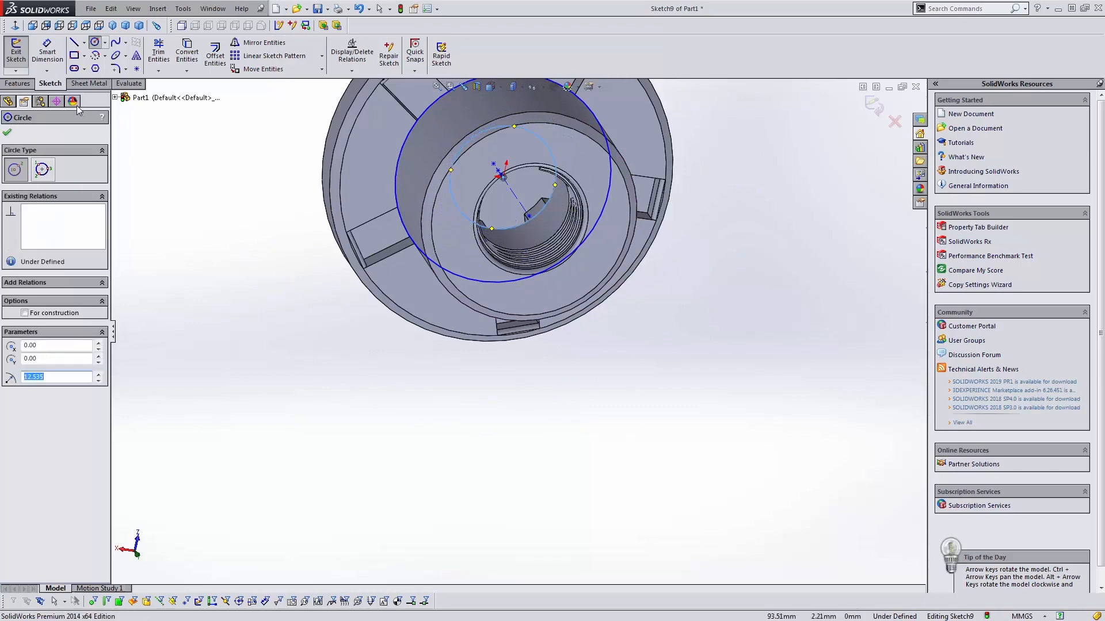
- Extrude the ring between the two circles as a merged blind boss, trying 2, 3 and 3.5 mm and finishing with a 3.25 mm depth
click(17, 83)
click(21, 52)
scroll(606, 357, down, 10)
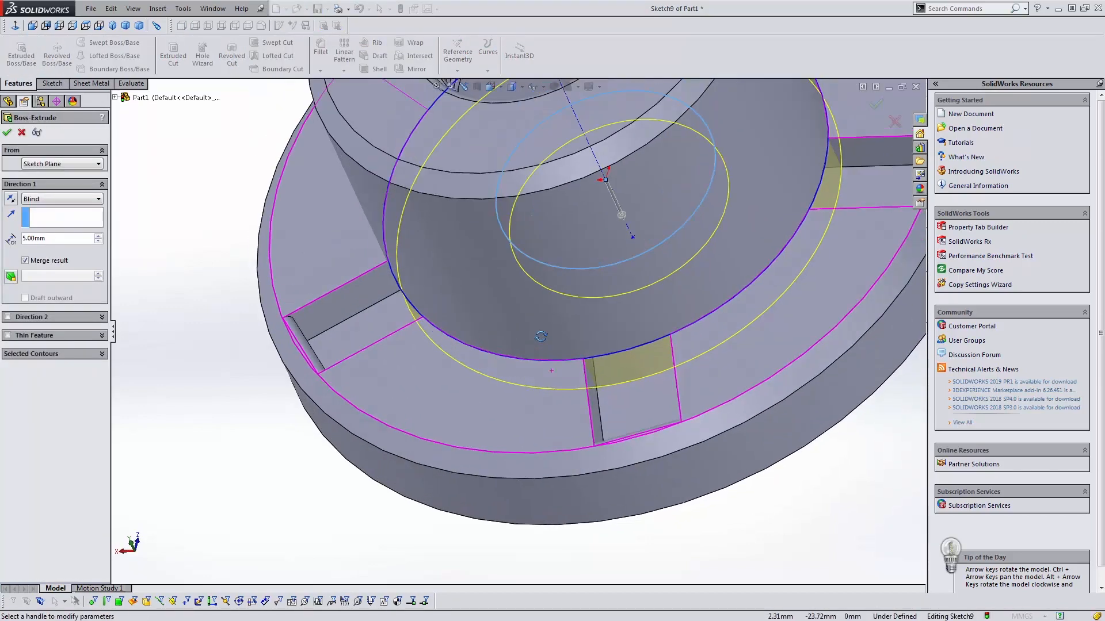
drag(59, 237, 23, 238)
text(2)
key(Return)
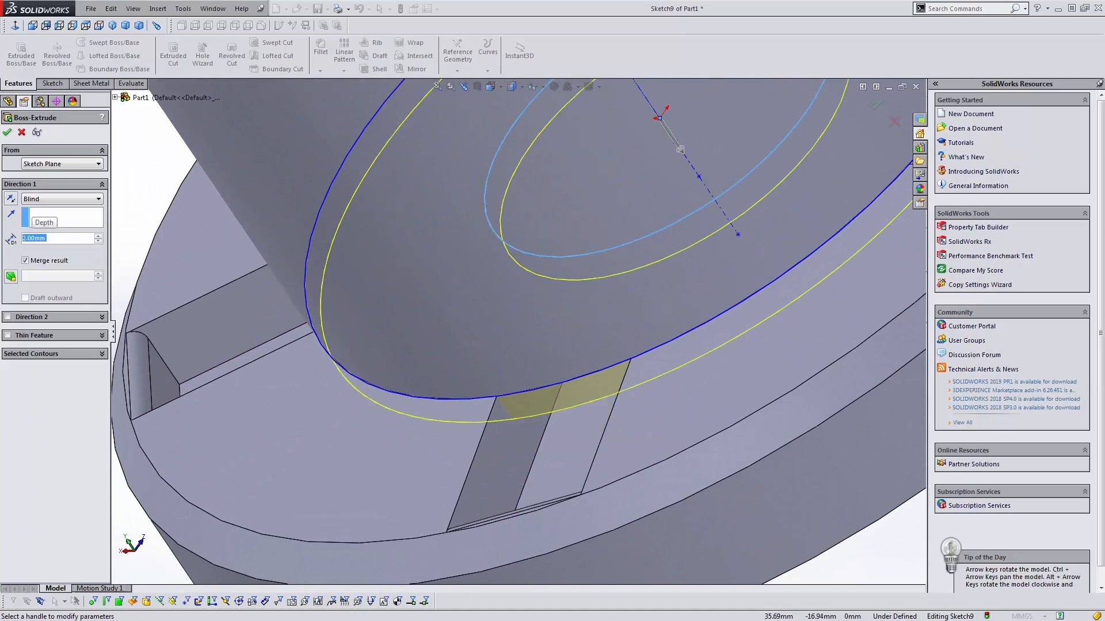
text(3)
key(Return)
text(3.5)
key(Return)
text(3.25)
key(Return)
key(Return)
- Examine the flange's slots and their floors around the hub from several angles
scroll(484, 374, up, 3)
middle_drag(485, 374, 554, 421)
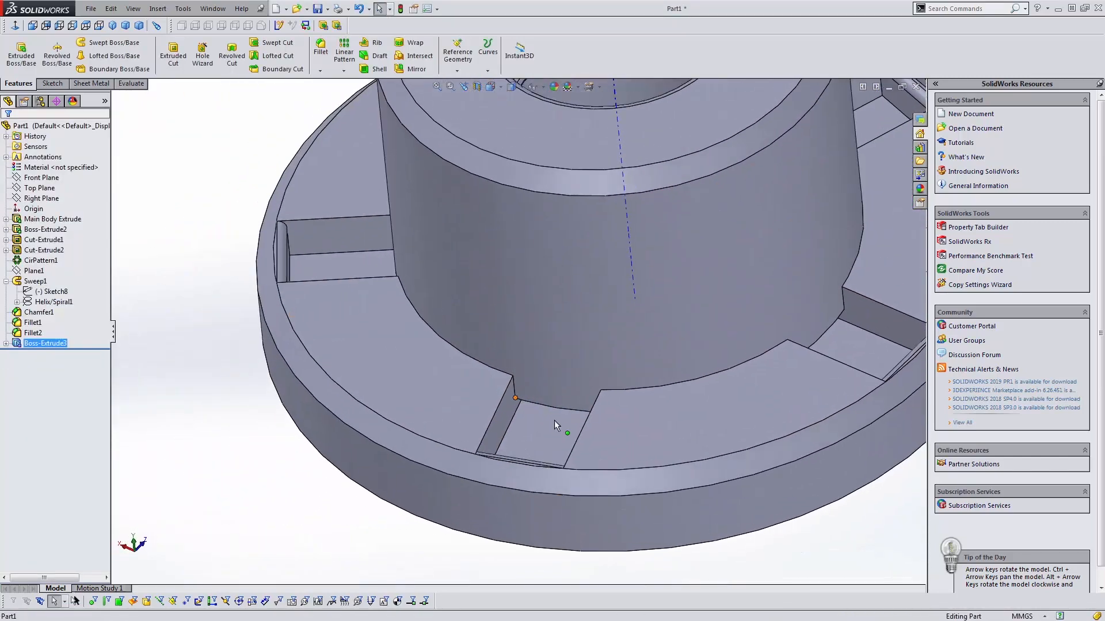
click(551, 416)
middle_drag(512, 405, 413, 370)
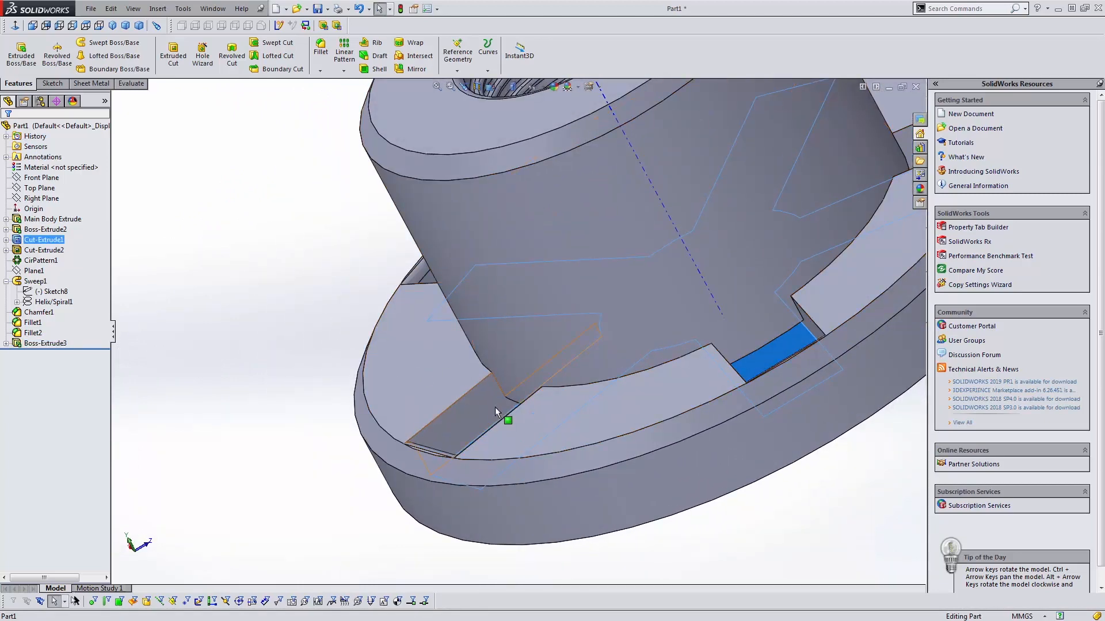
scroll(552, 420, up, 5)
middle_drag(515, 305, 517, 396)
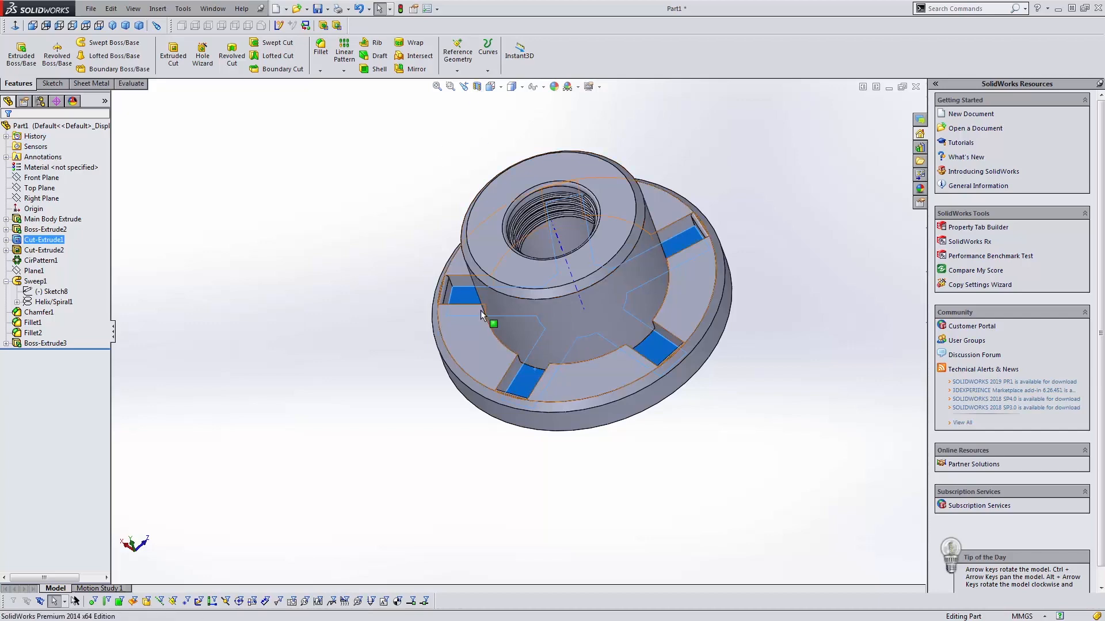
middle_drag(481, 310, 543, 343)
middle_drag(557, 394, 608, 316)
scroll(578, 267, down, 2)
scroll(607, 315, up, 3)
scroll(650, 287, down, 3)
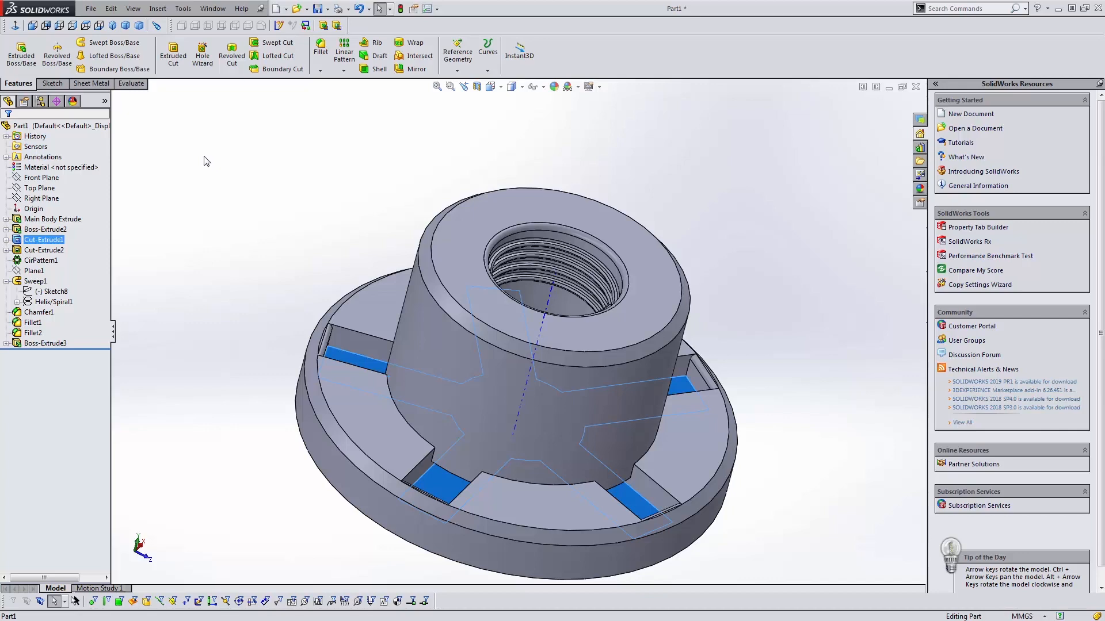
mouse_move(467, 396)
middle_down()
mouse_move(402, 388)
mouse_move(476, 404)
middle_up()
- Set the hub's diameter in the Main Body Extrude sketch to 35 mm and rebuild the part
click(499, 394)
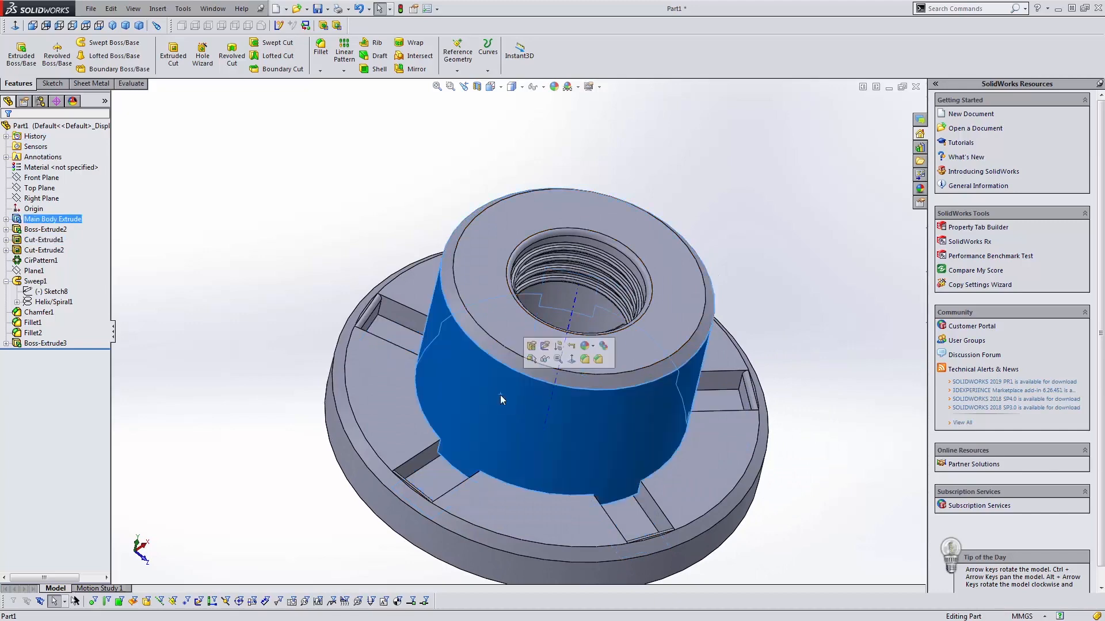
double_click(386, 525)
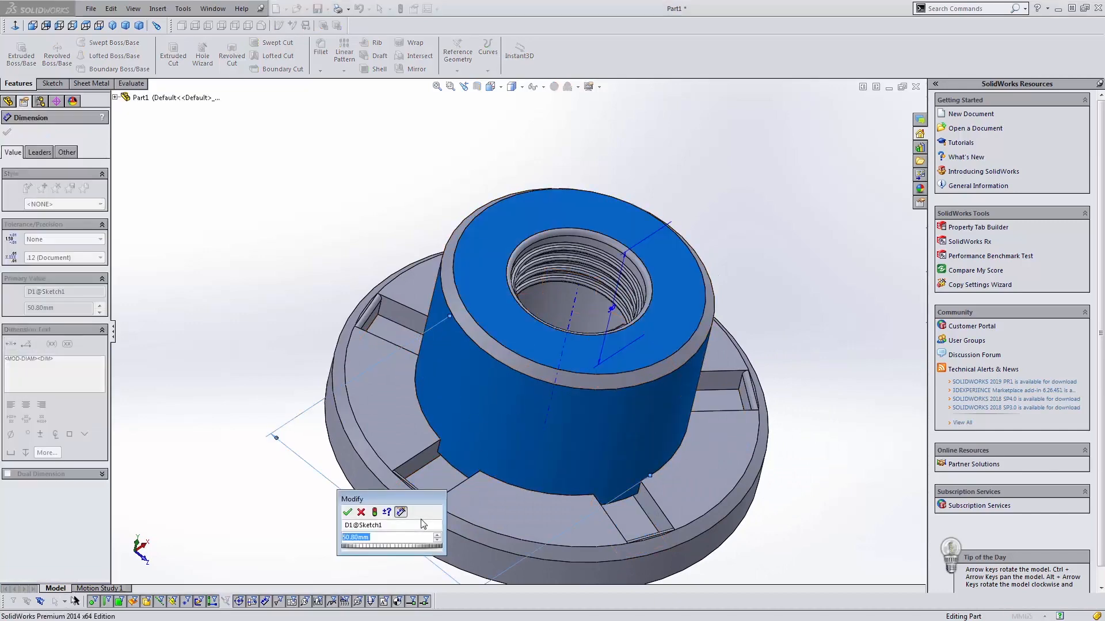
text(55)
key(Return)
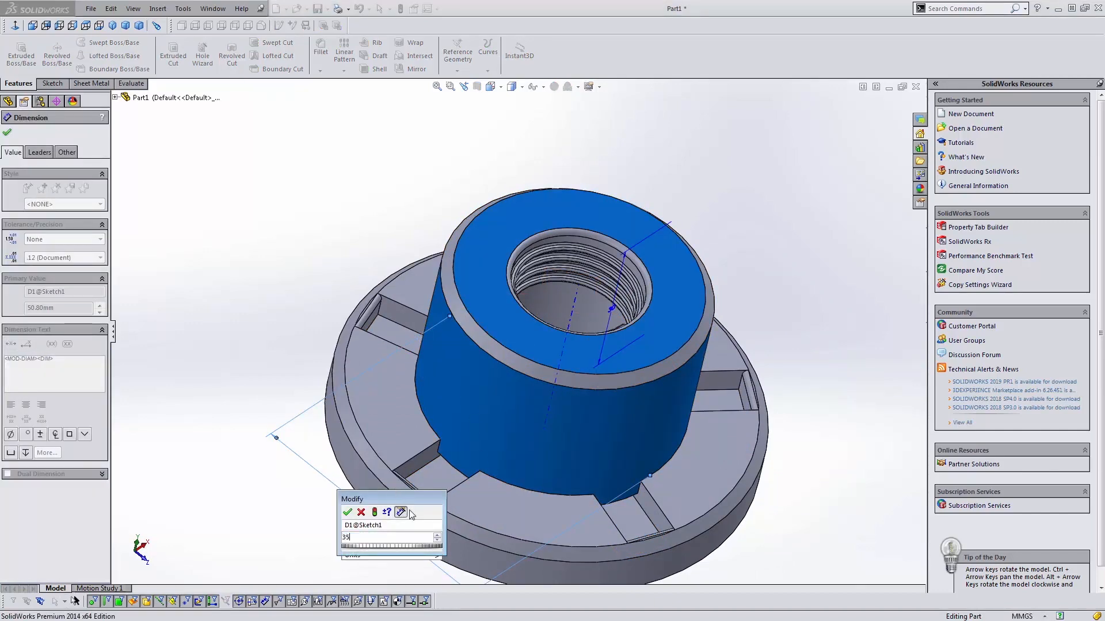
key(ctrl+b)
click(541, 325)
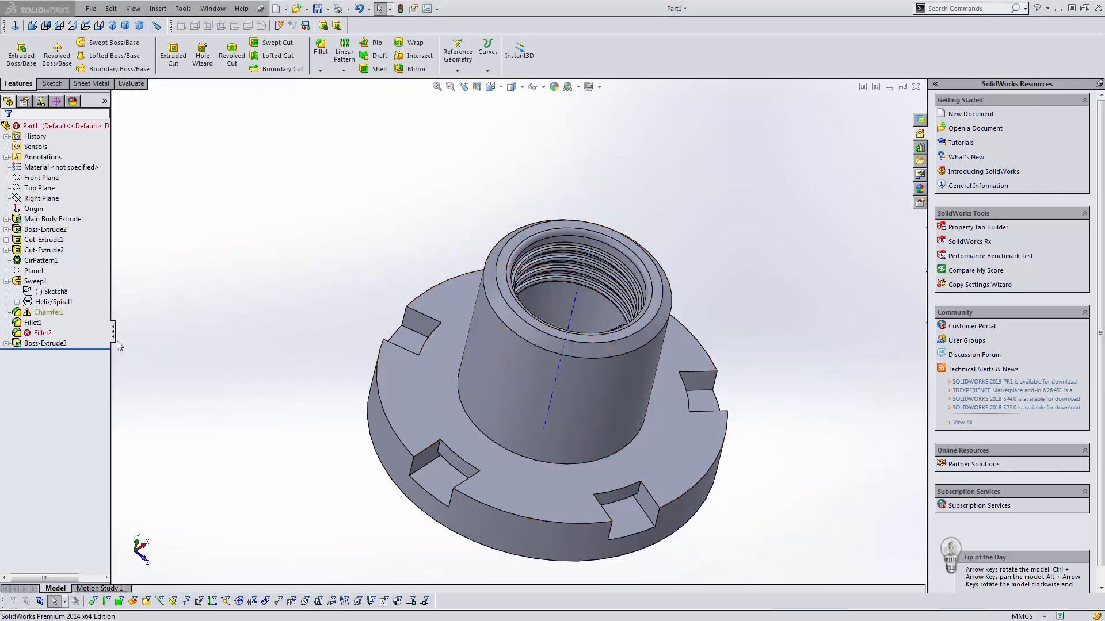
- Delete the Chamfer1 and Fillet2 features from the part
click(50, 313)
key(Delete)
key(Return)
click(42, 323)
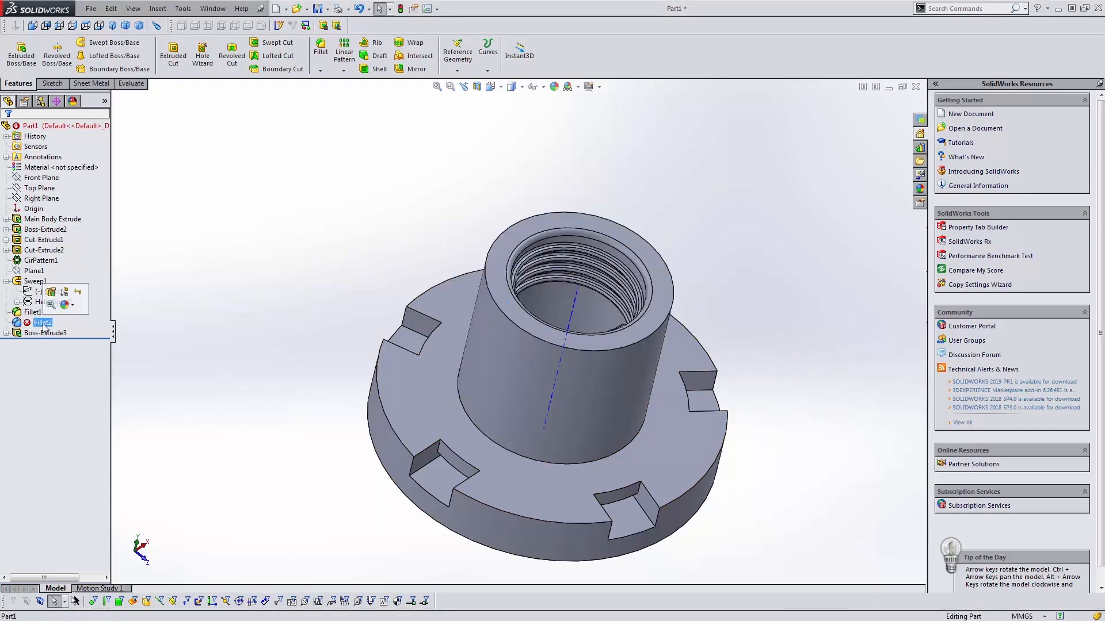
key(Delete)
key(Return)
- Edit the flange's Boss-Extrude2 sketch, set the circle's distance from the hub to 25 mm, and rebuild
click(49, 323)
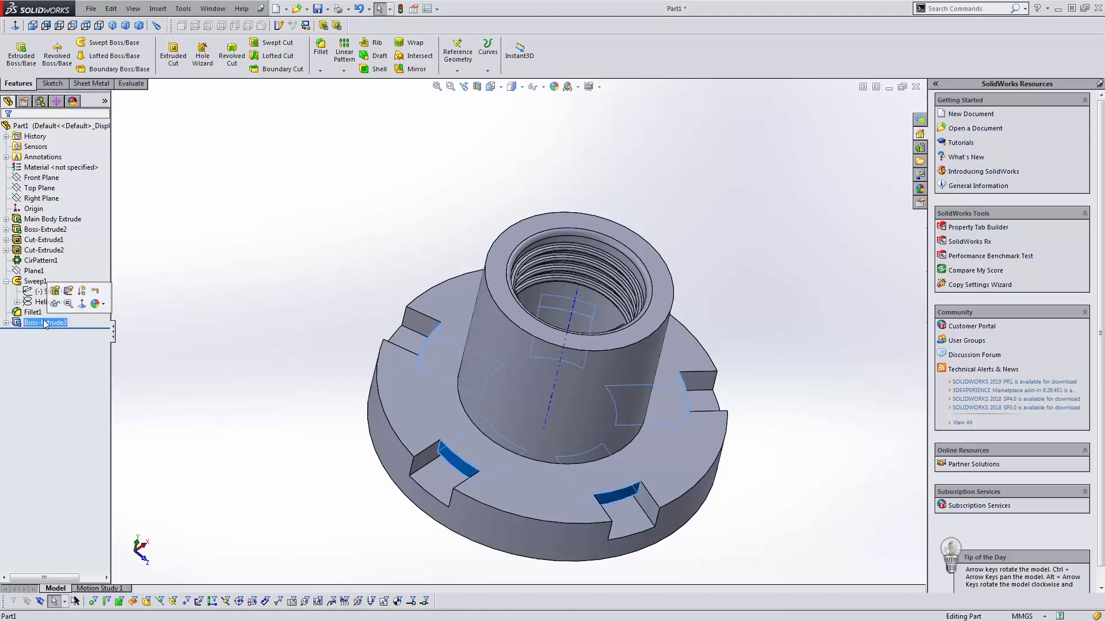
click(36, 230)
click(57, 199)
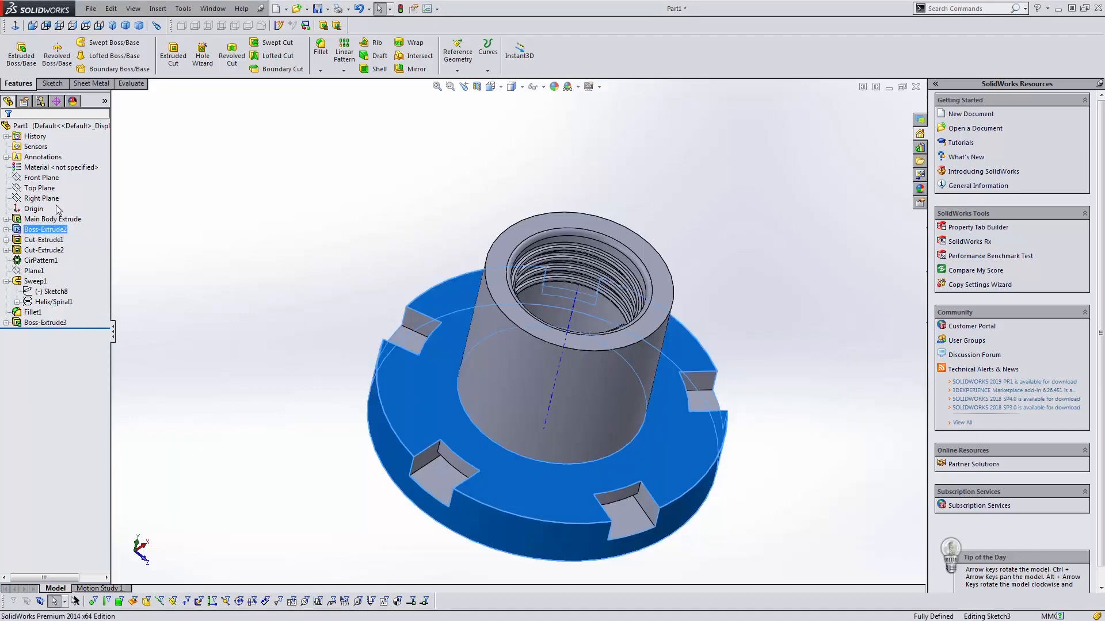
click(681, 404)
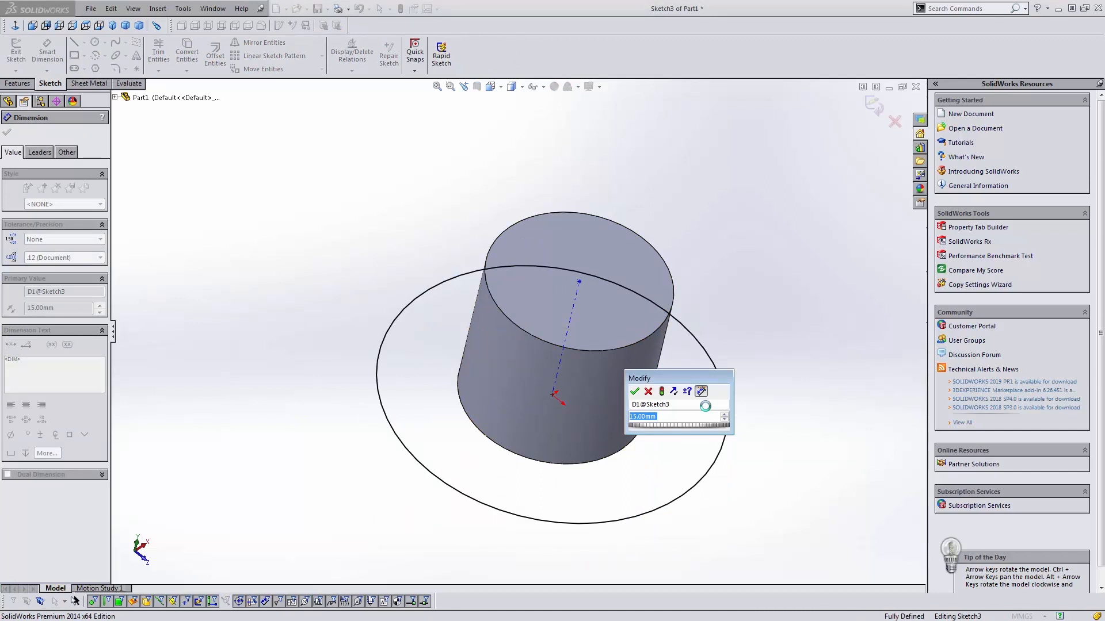
text(25)
key(Return)
key(ctrl+b)
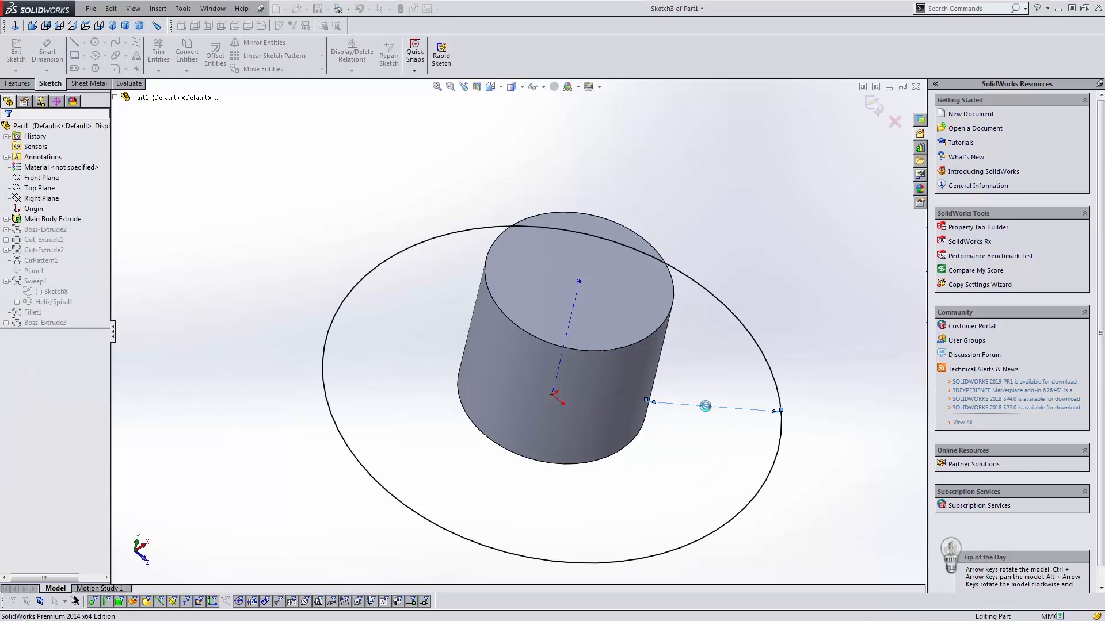